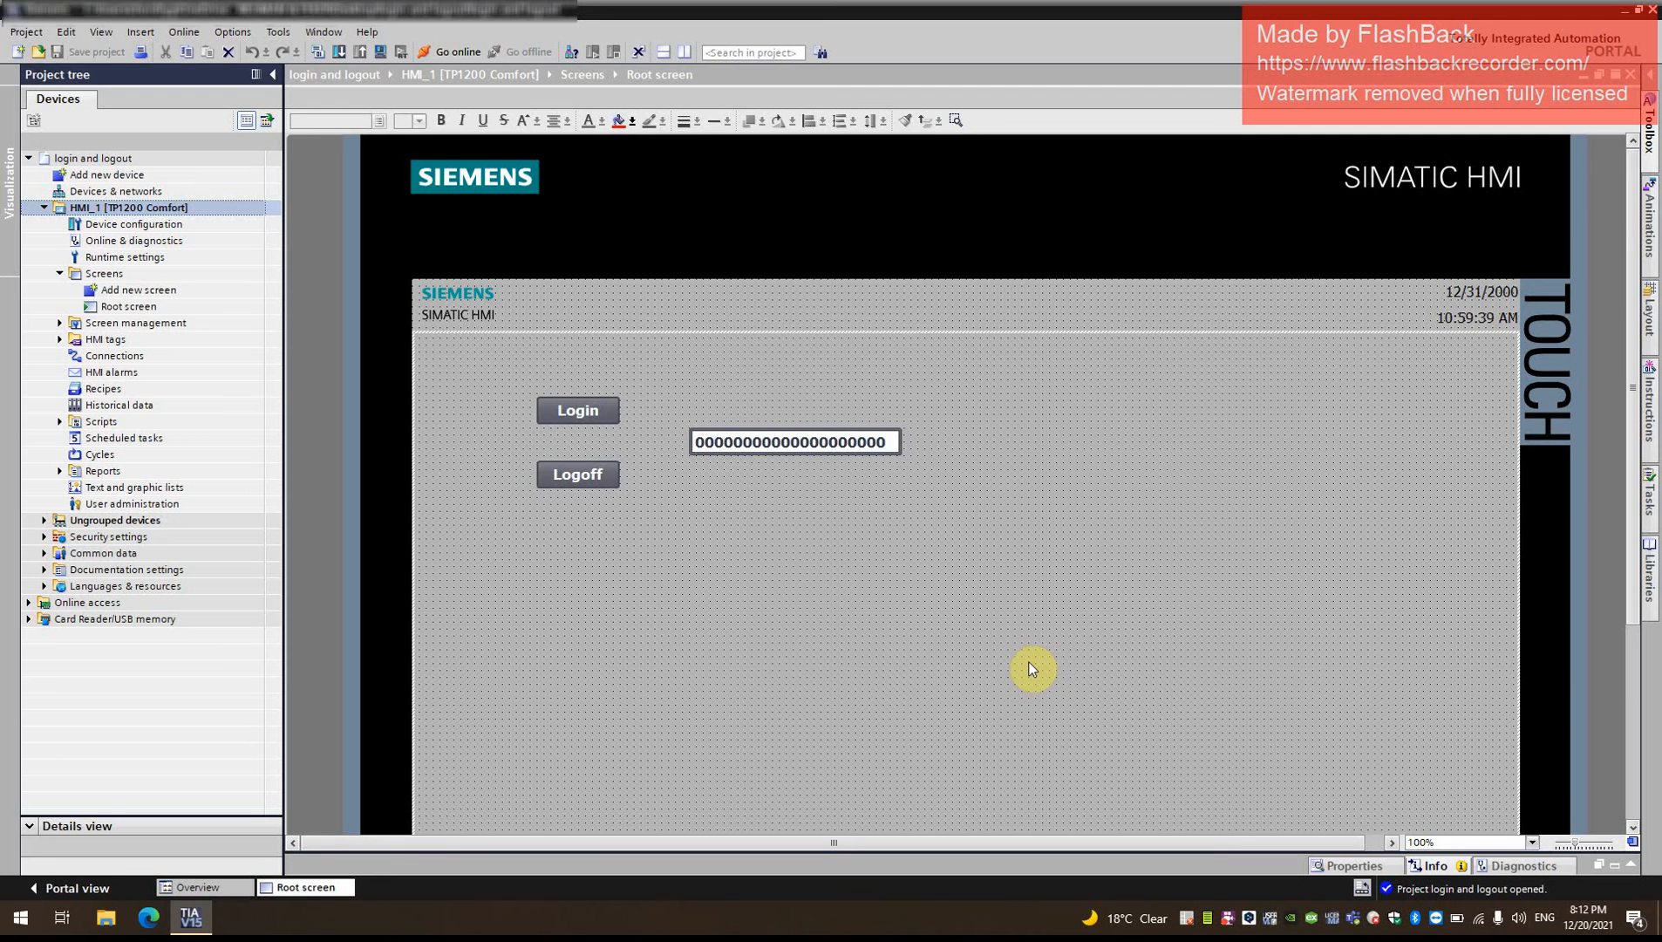
{"action": "scroll", "coordinate": [1032, 669], "scroll_direction": "down", "scroll_amount": 3}
{"action": "scroll", "coordinate": [1032, 669], "scroll_direction": "up", "scroll_amount": 3}
{"action": "left_click", "coordinate": [160, 207]}
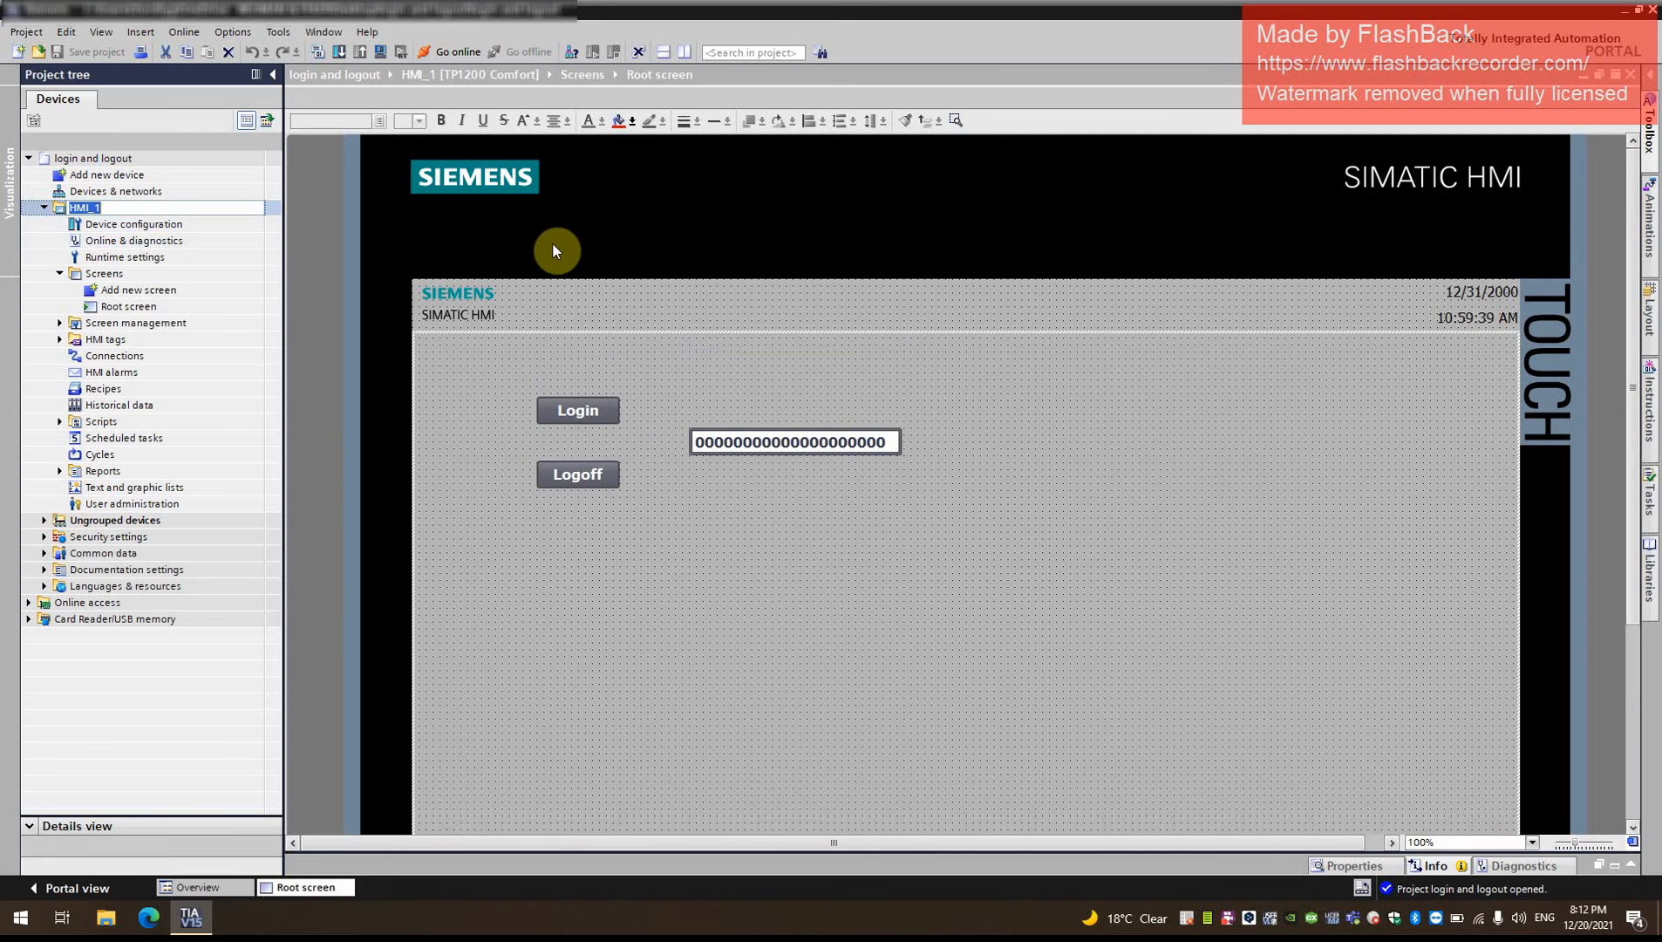
- Add a new screen to HMI_1 [TP1200 Comfort] and open it, dismissing the licence messages
{"action": "left_click", "coordinate": [178, 289]}
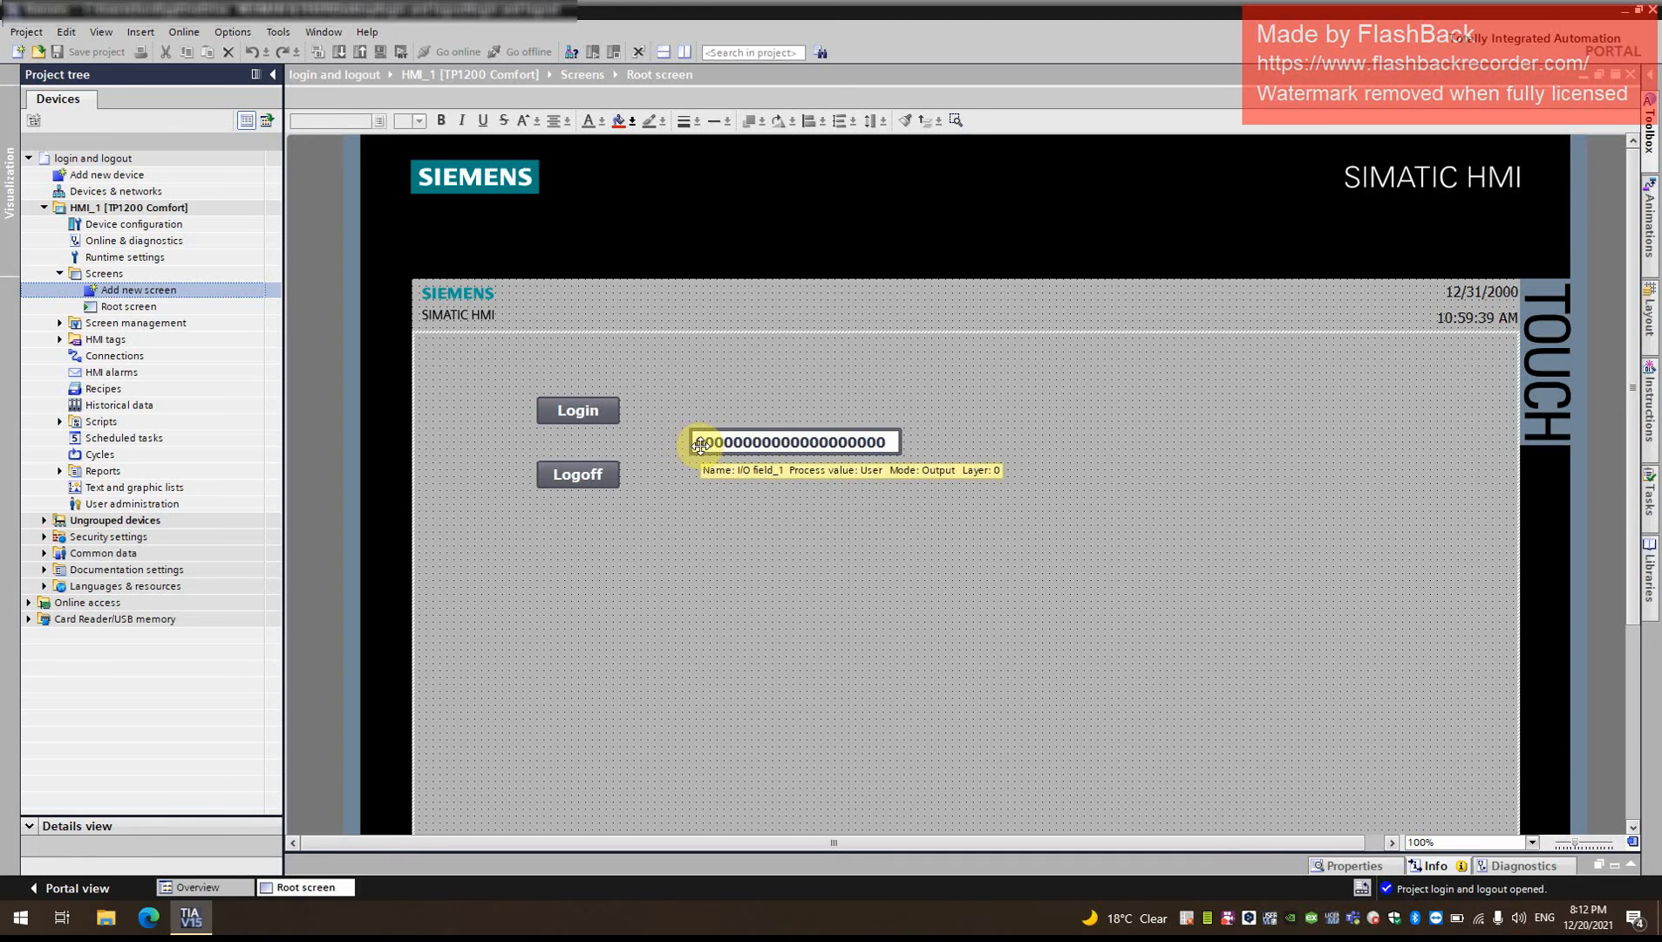
{"action": "scroll", "coordinate": [610, 680], "scroll_direction": "down", "scroll_amount": 3}
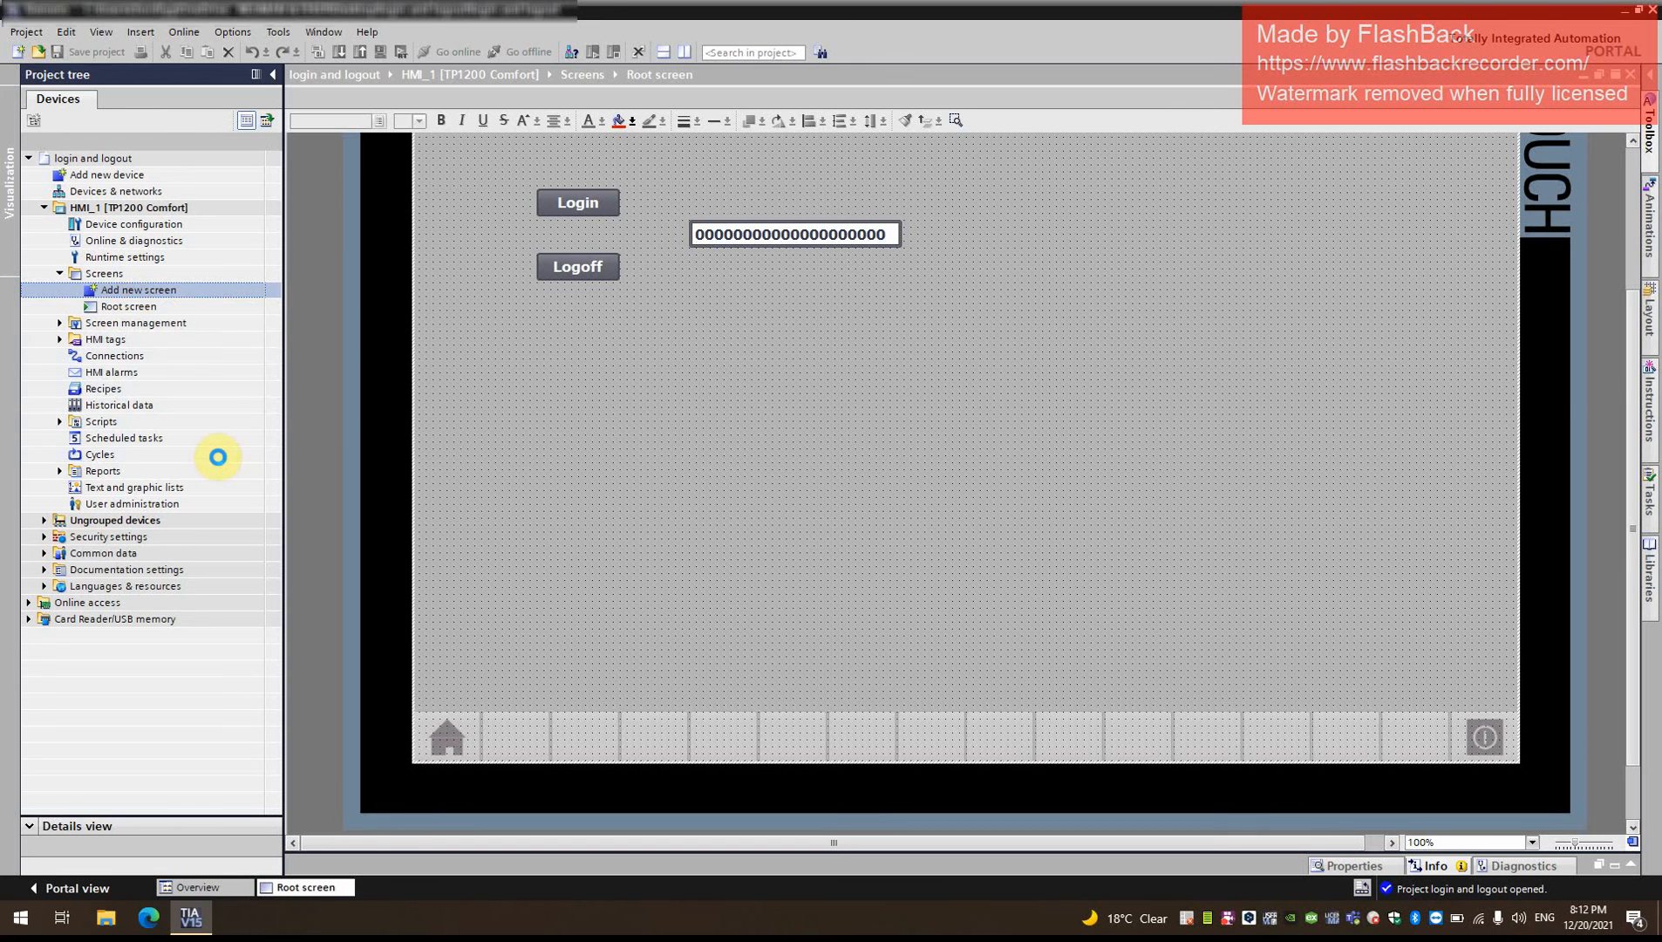
{"action": "left_click", "coordinate": [949, 483]}
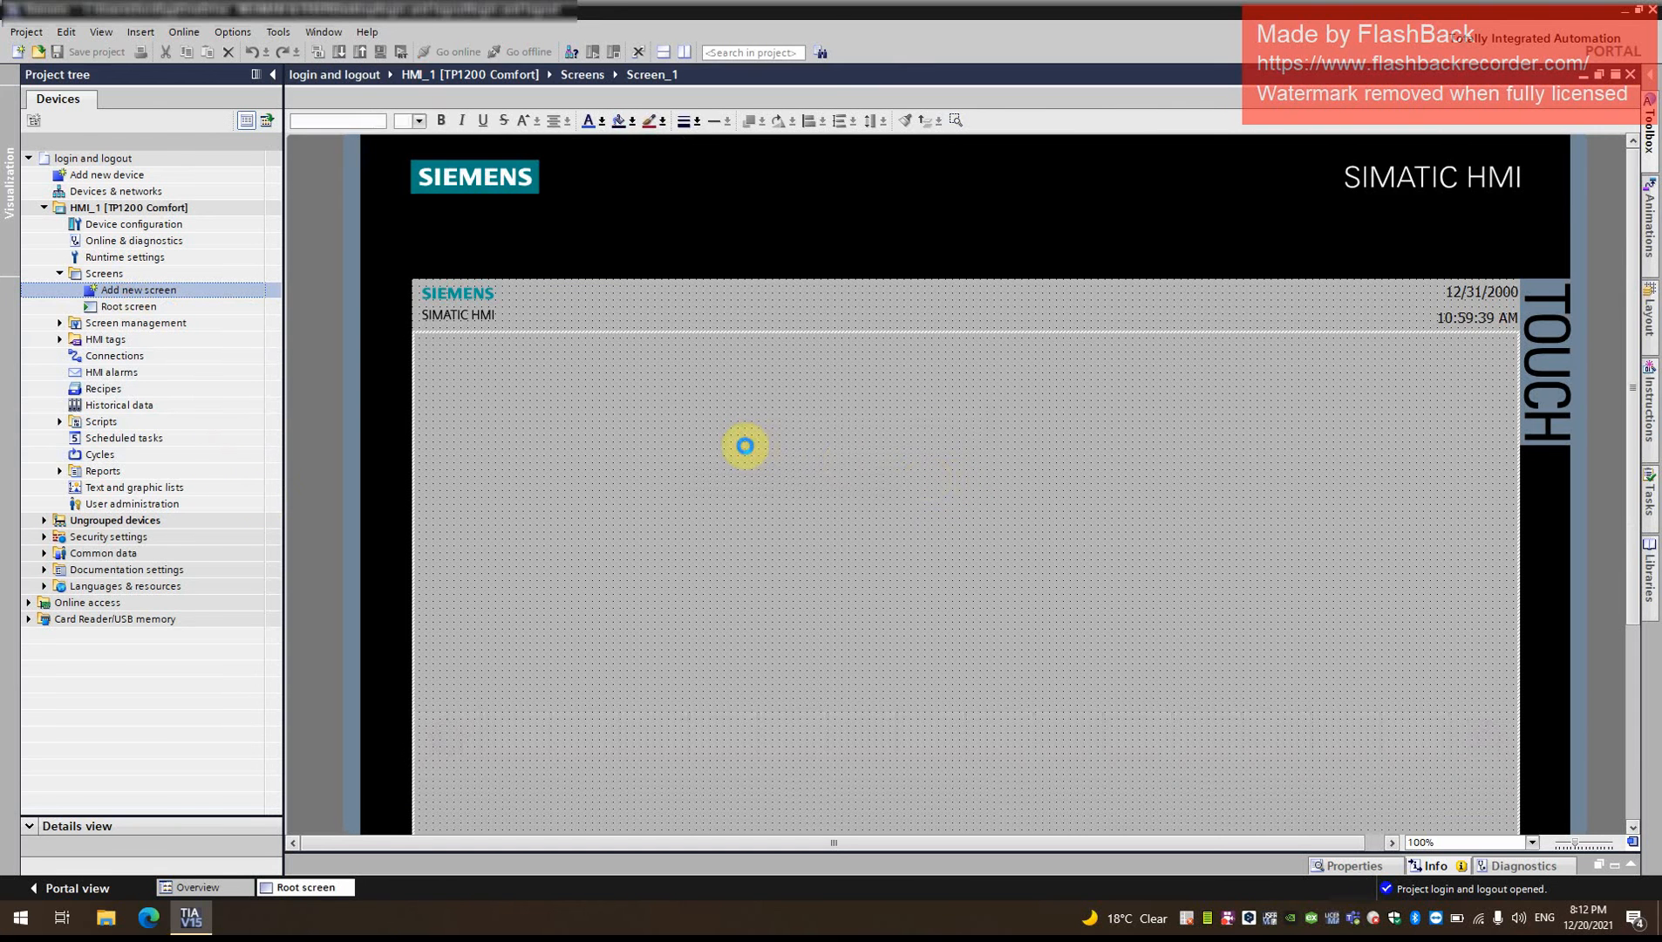
{"action": "left_click", "coordinate": [147, 324]}
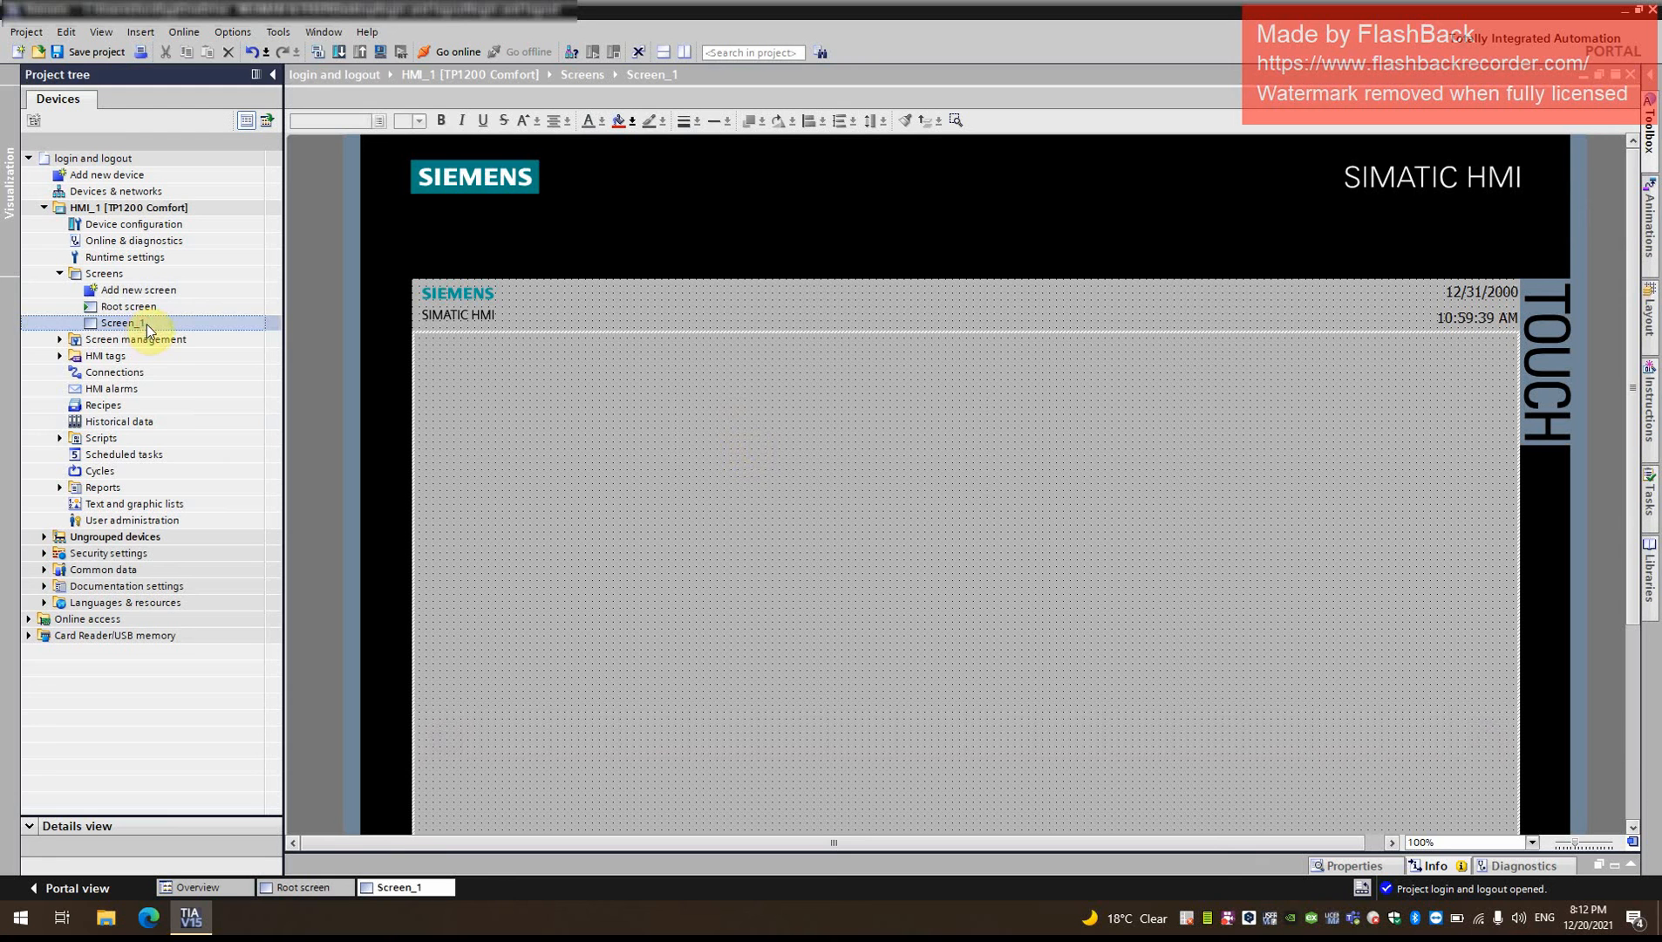
{"action": "left_click", "coordinate": [942, 482]}
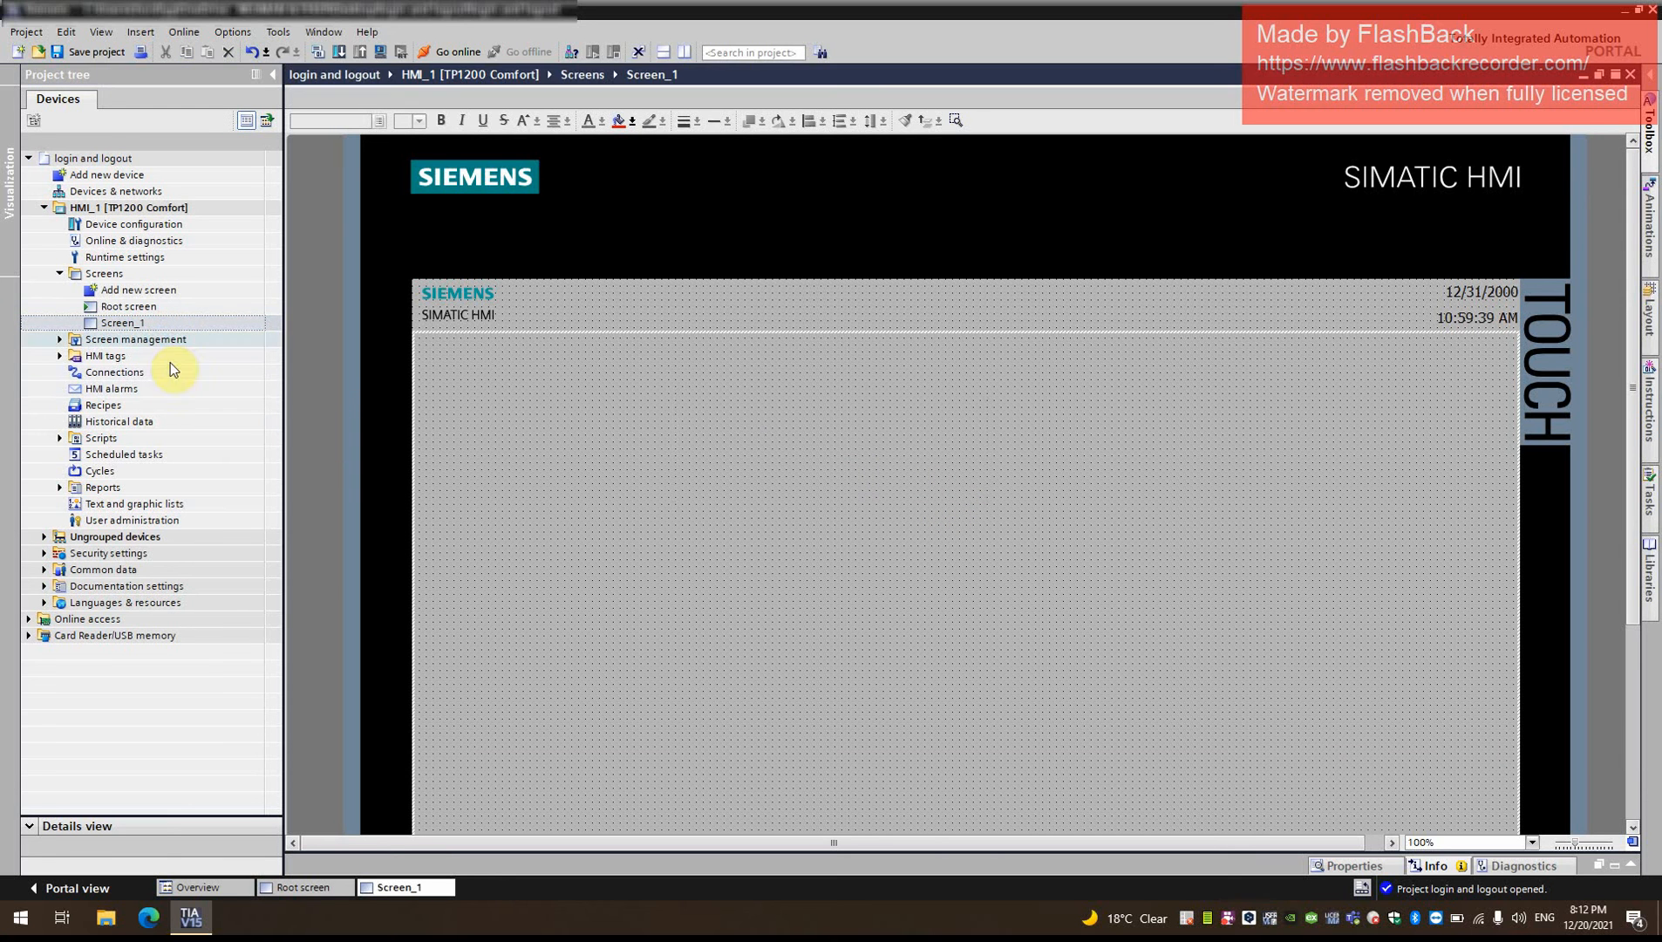
- Rename the newly added screen Screen_1 to Start
{"action": "left_click", "coordinate": [168, 311]}
{"action": "left_click", "coordinate": [155, 324]}
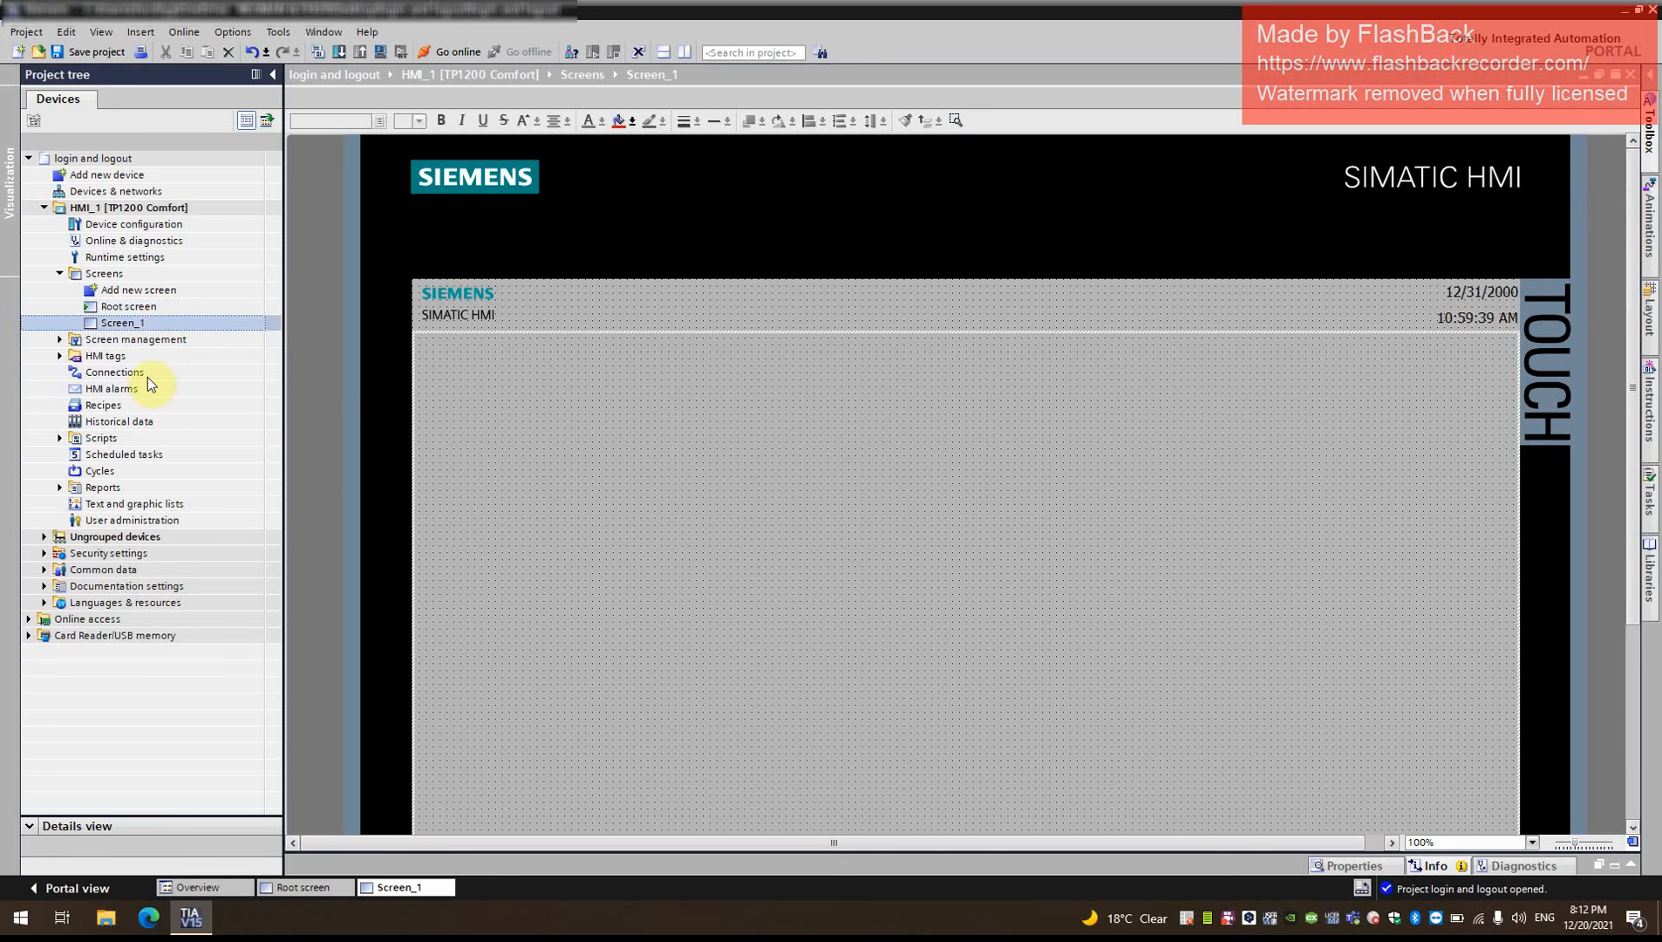
{"action": "right_click", "coordinate": [155, 325]}
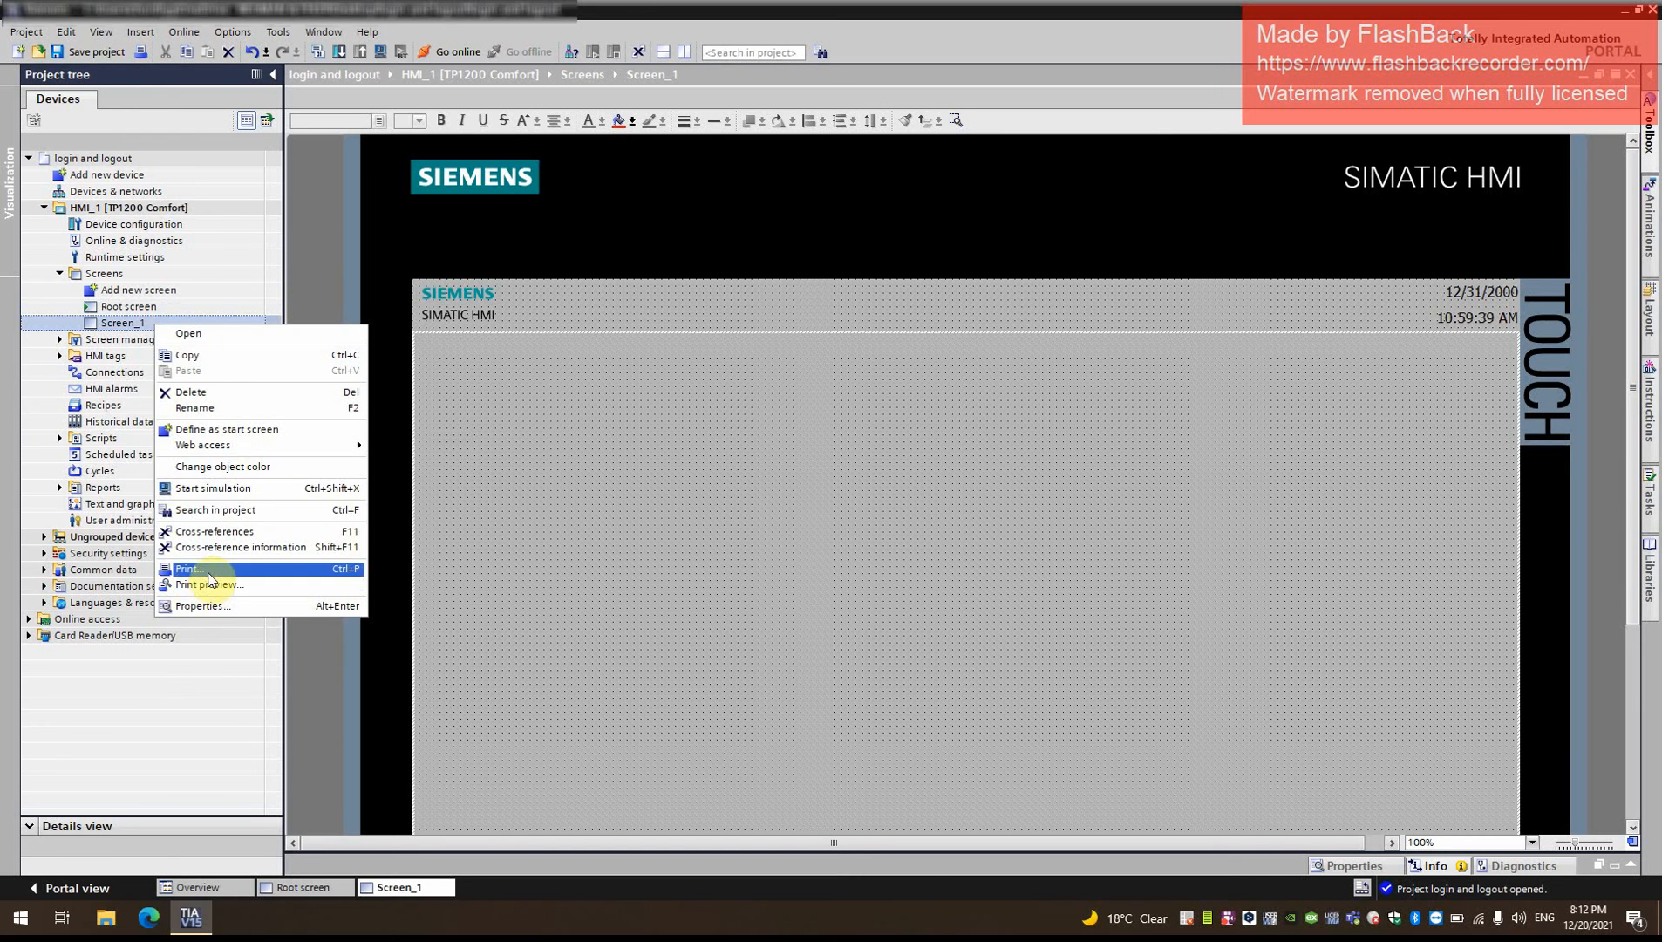
{"action": "left_click", "coordinate": [223, 408]}
{"action": "key", "text": "BackSpace"}
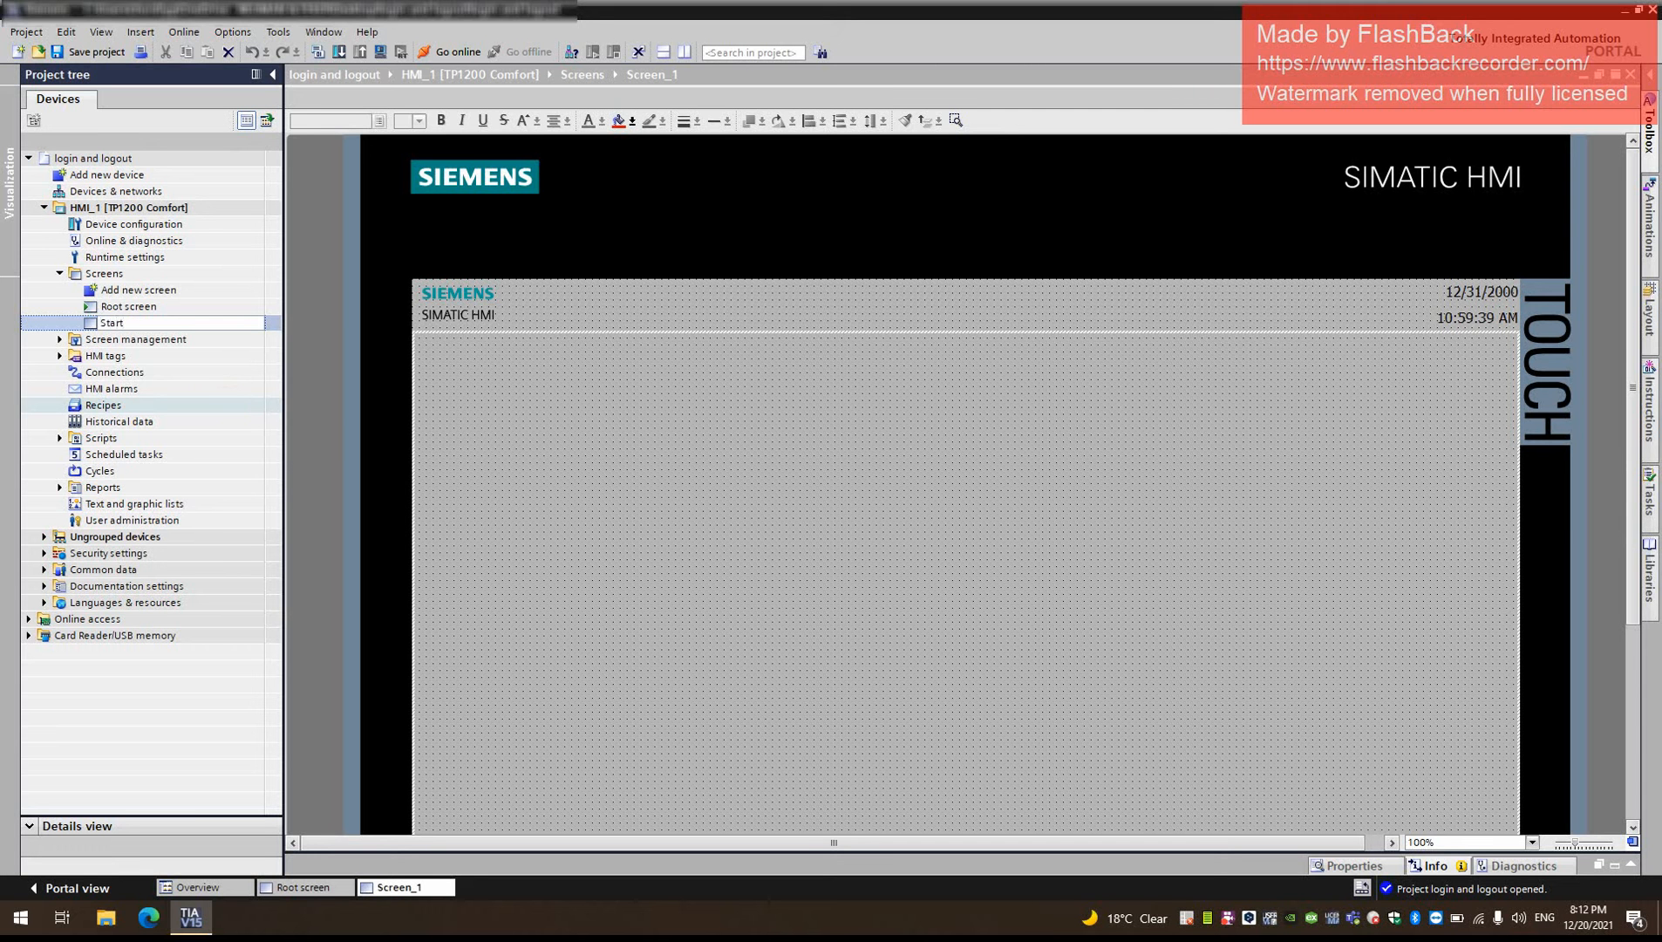
{"action": "key", "text": "Return"}
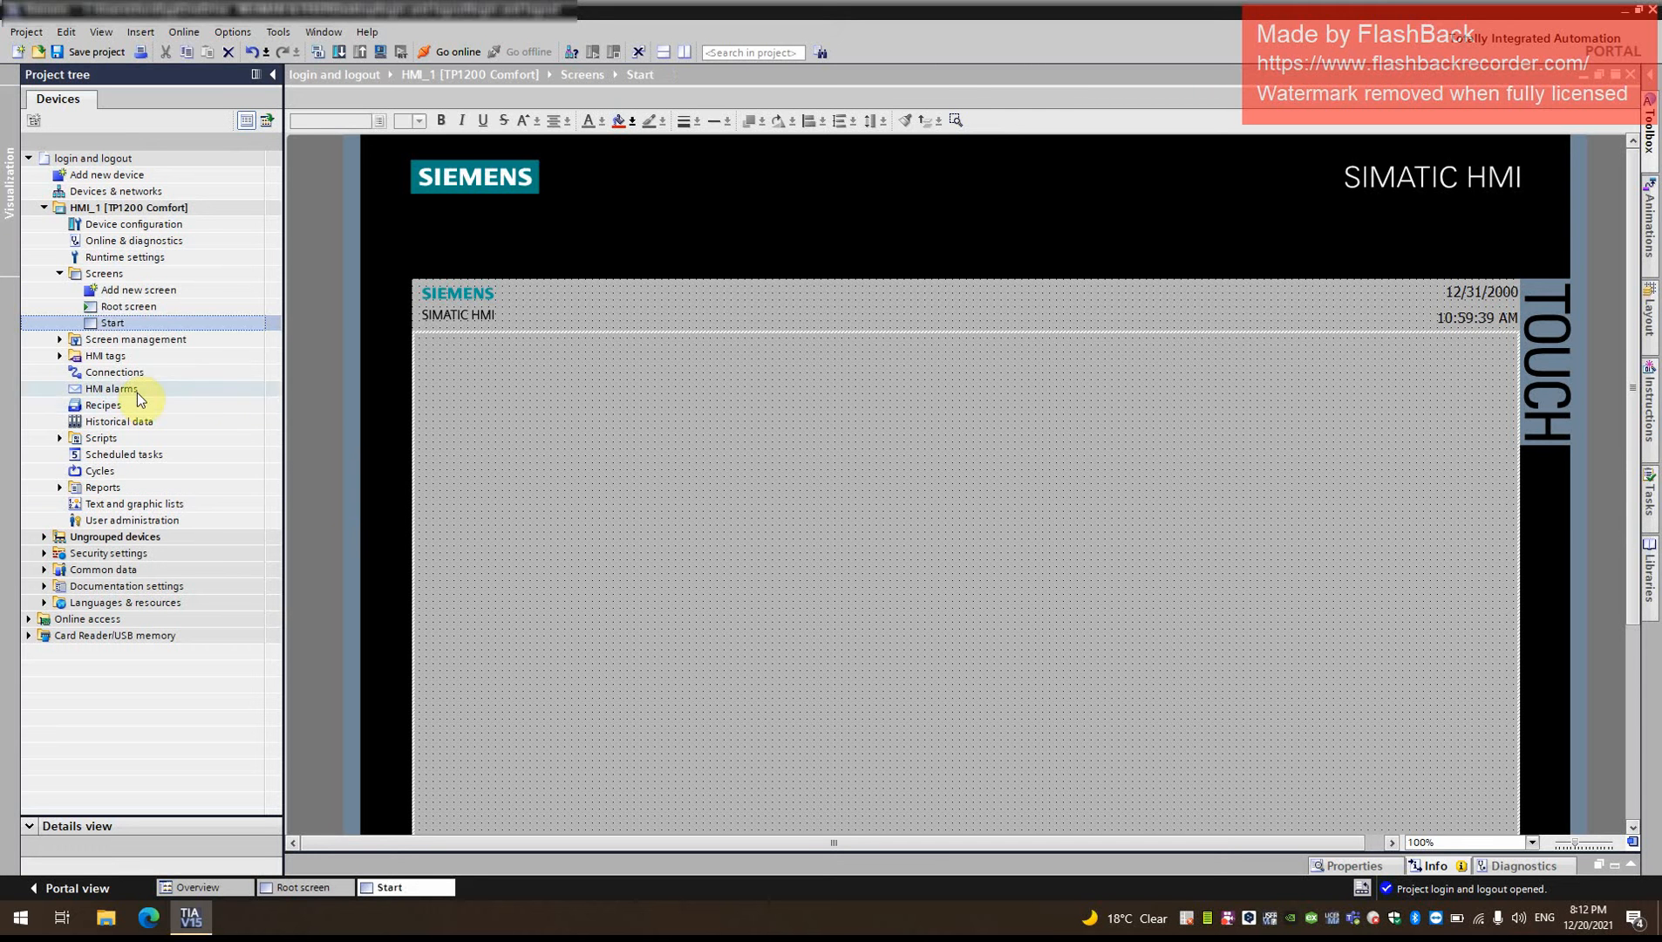
- Rename the Start screen to Home
{"action": "right_click", "coordinate": [155, 324]}
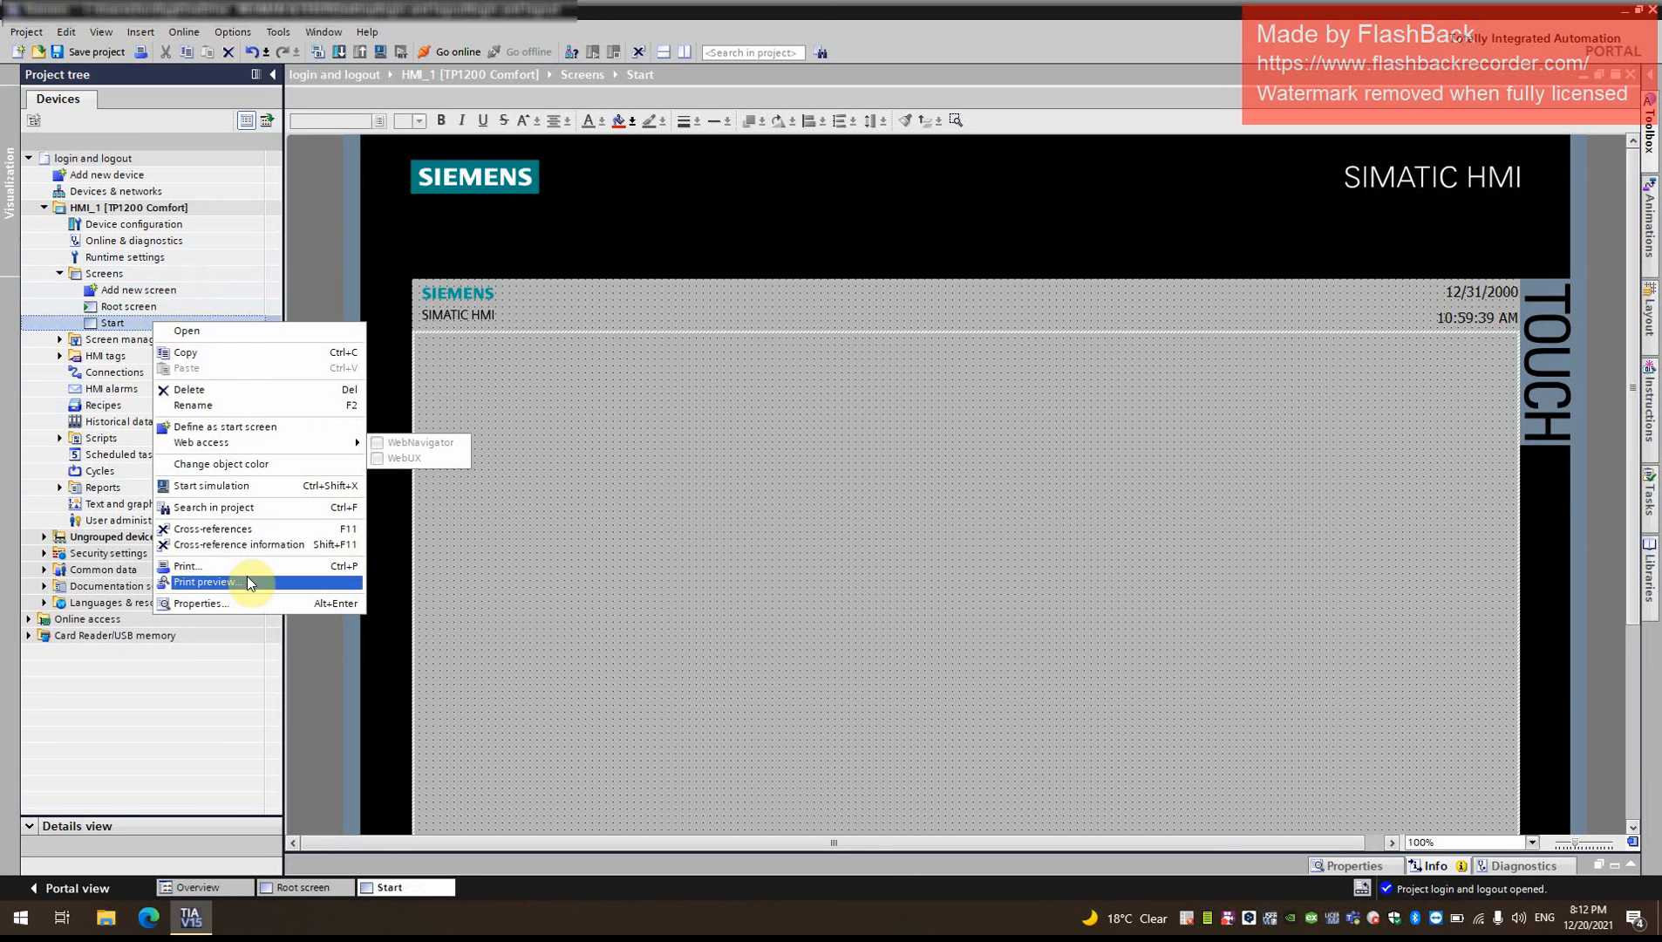
{"action": "left_click", "coordinate": [230, 406]}
{"action": "type", "text": "Hi"}
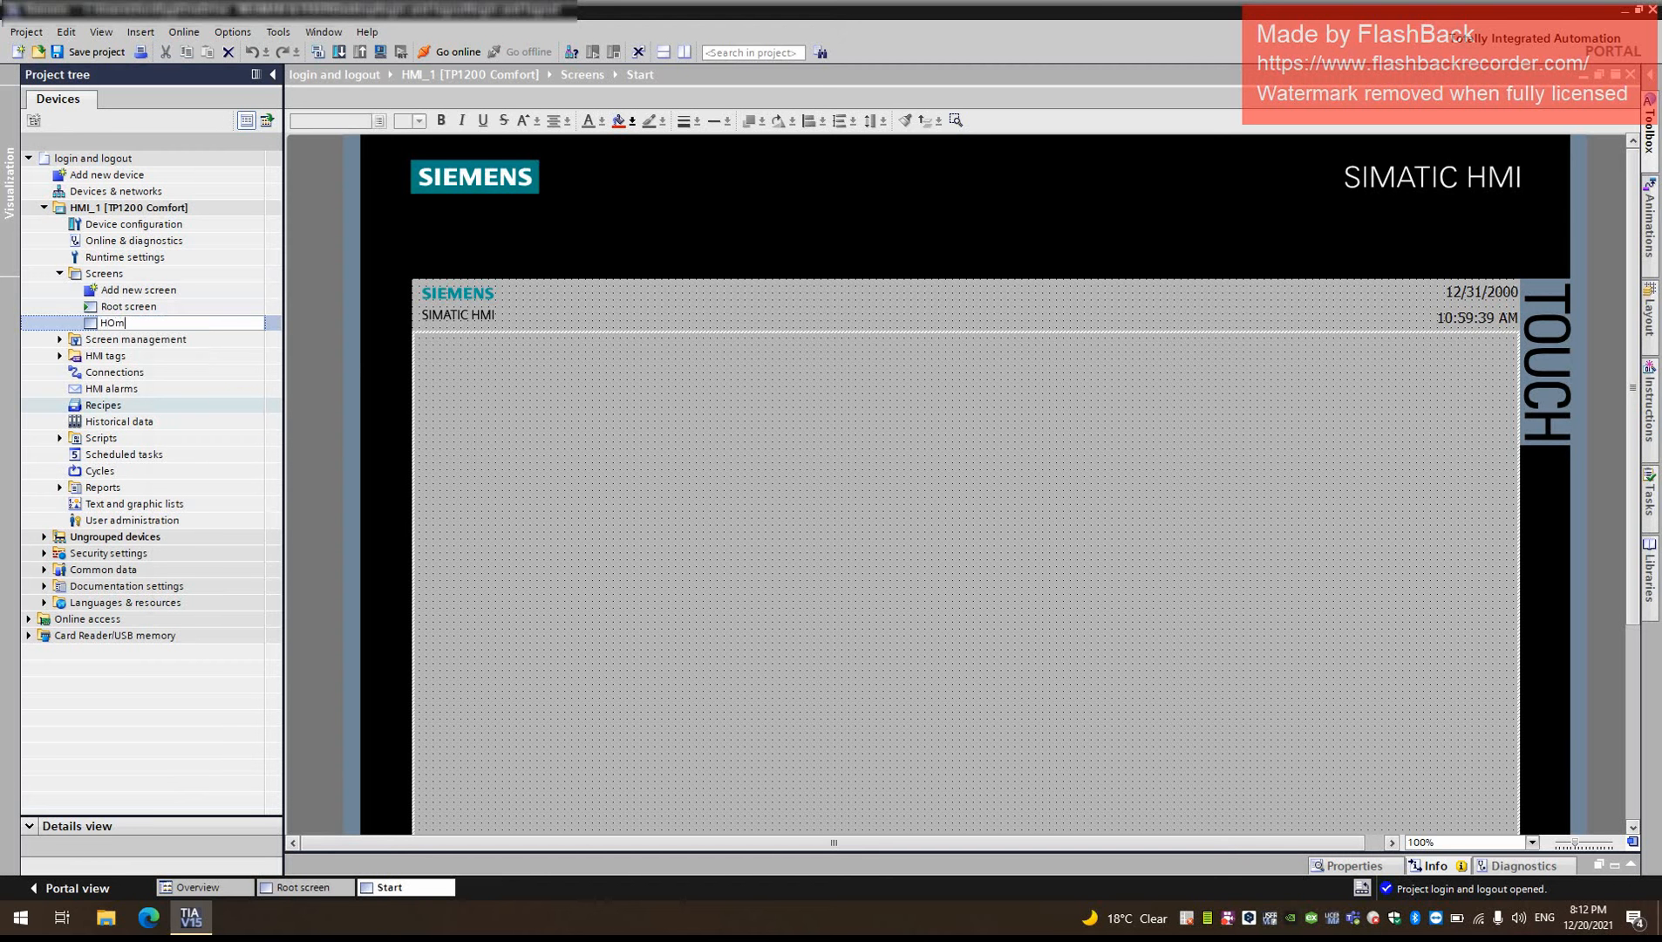
{"action": "type", "text": "w"}
{"action": "key", "text": "Return"}
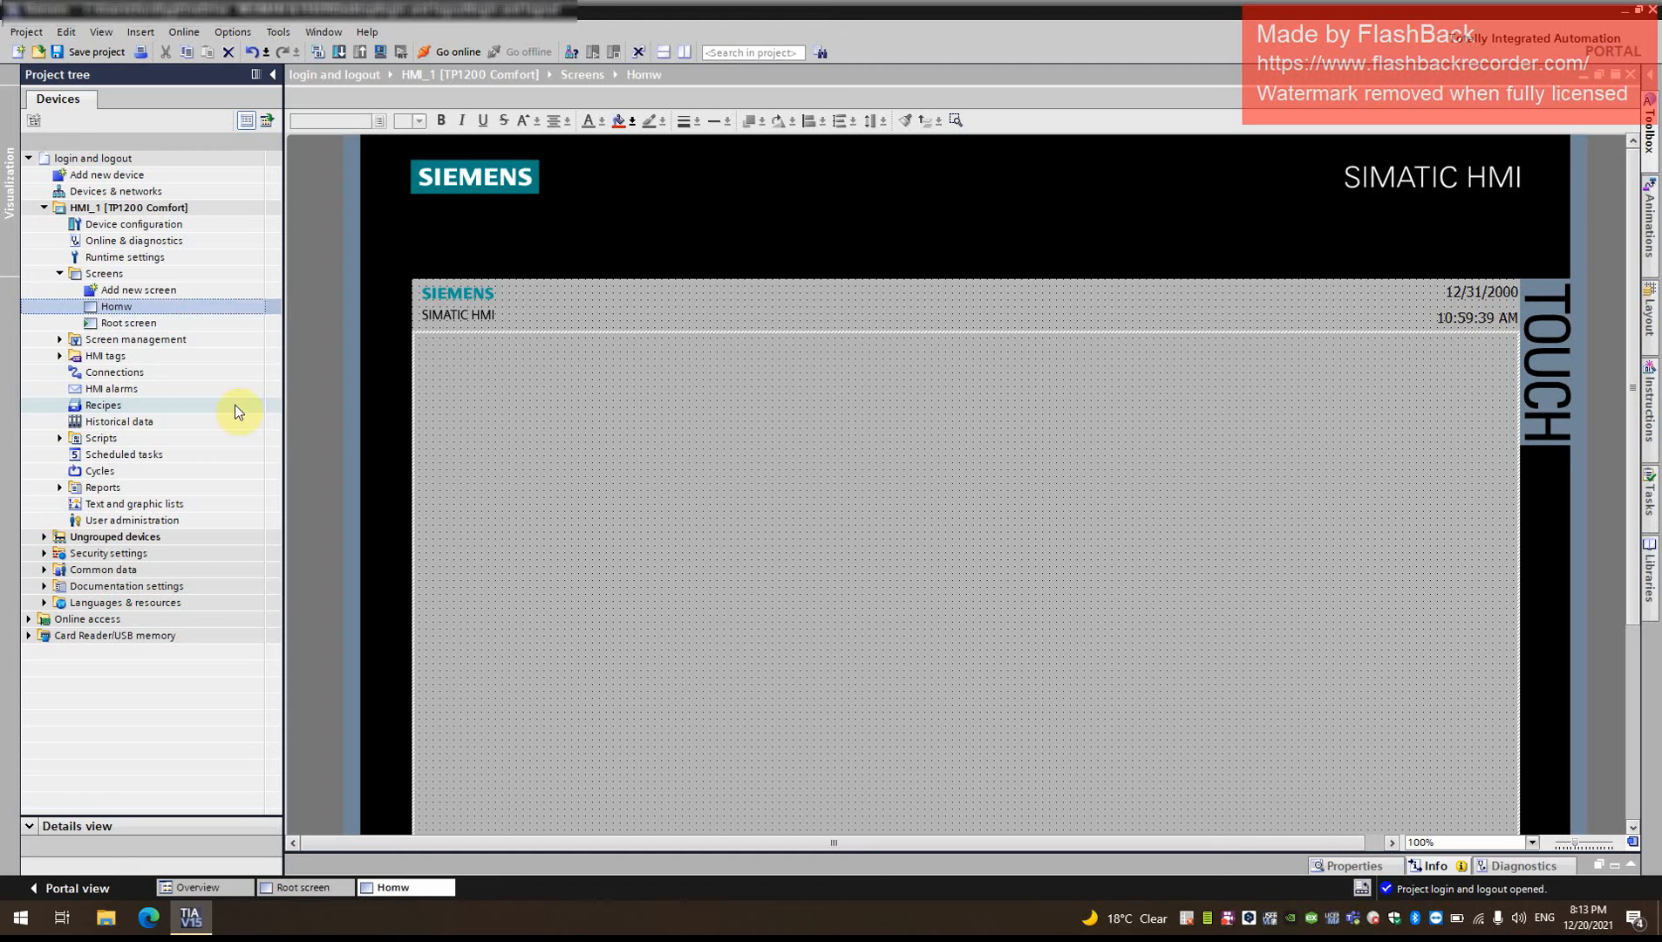
{"action": "right_click", "coordinate": [177, 312]}
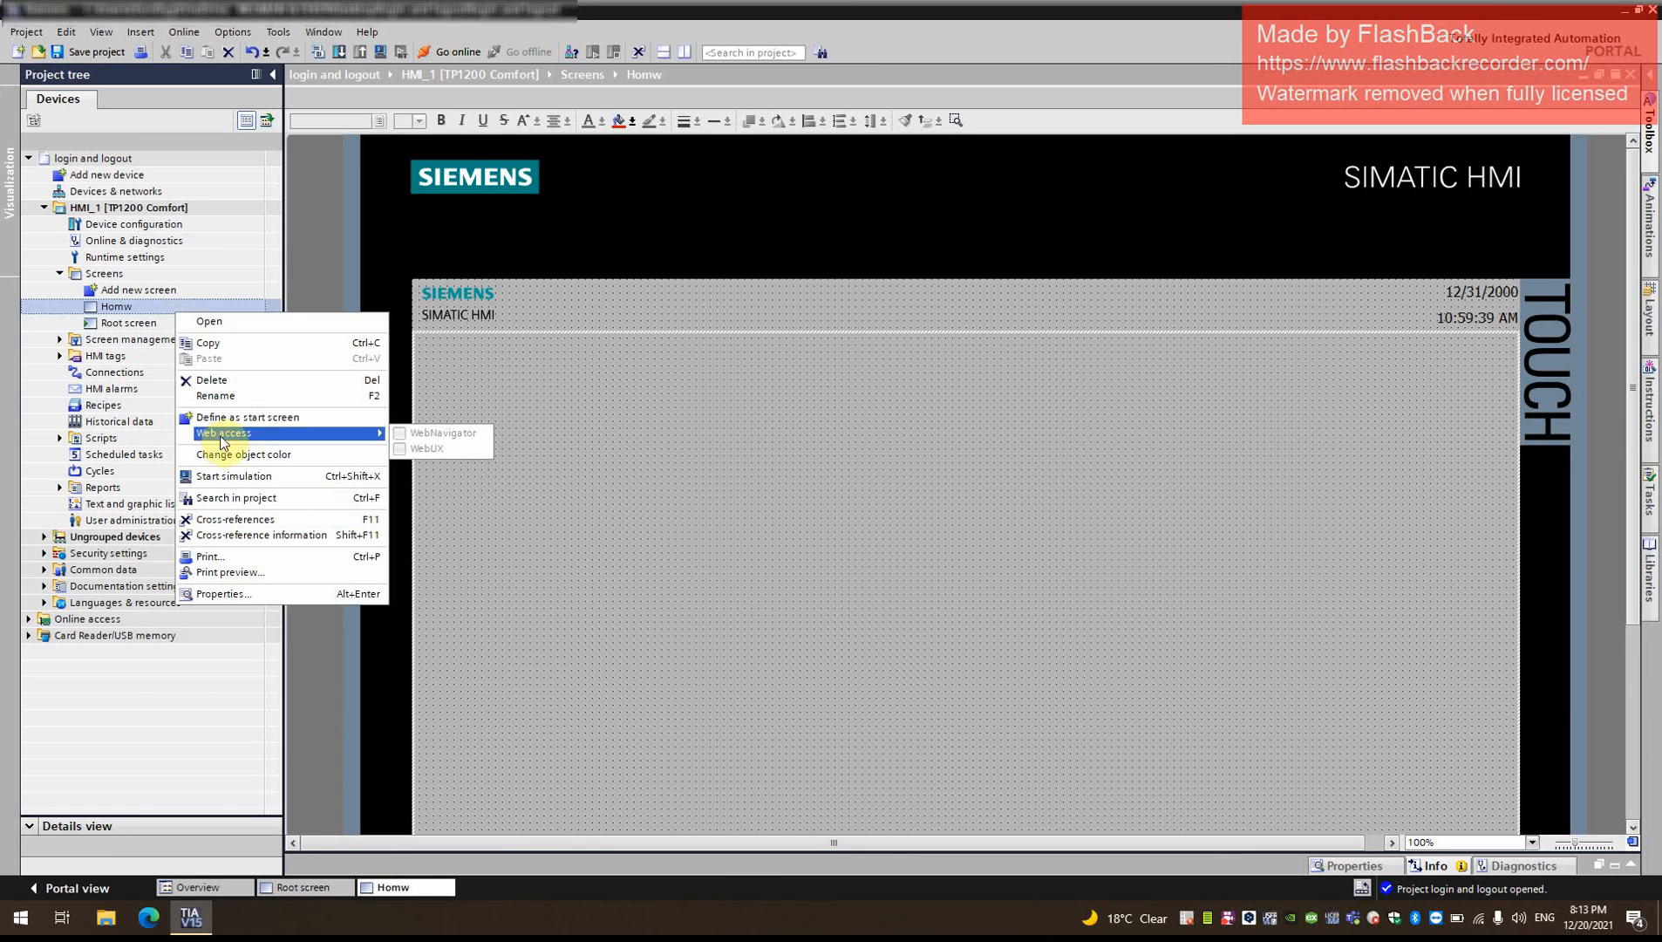
{"action": "left_click", "coordinate": [245, 397]}
{"action": "left_click", "coordinate": [195, 307]}
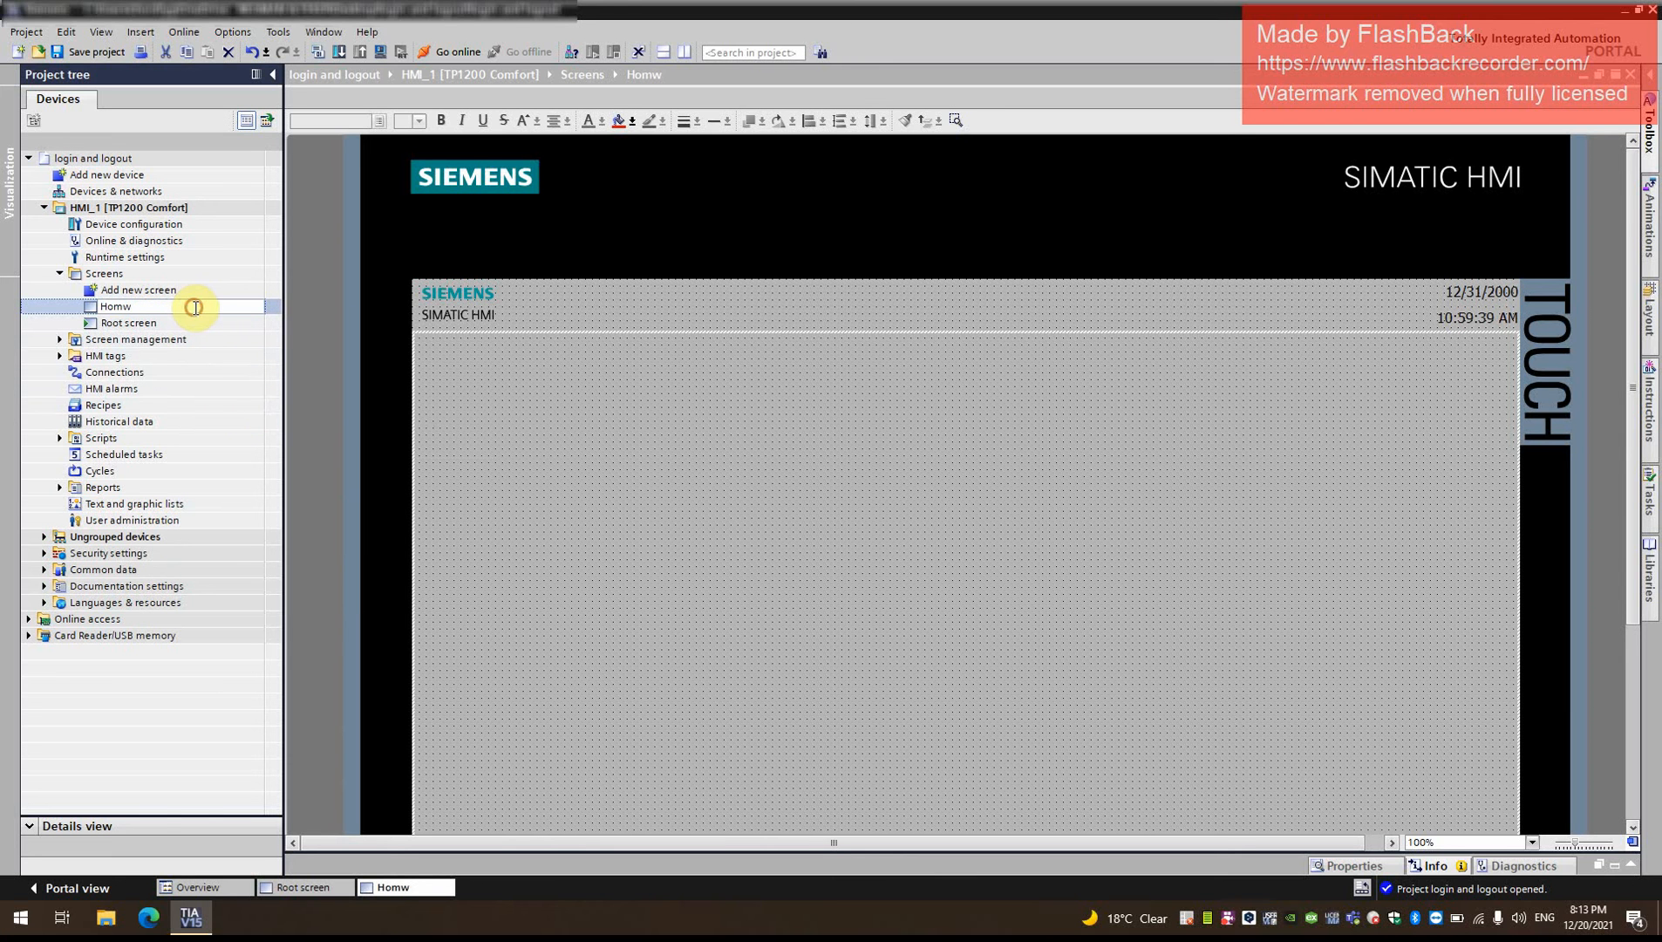
{"action": "type", "text": "e"}
{"action": "left_click", "coordinate": [412, 442]}
- Open the Root screen and add a button just above the footer's home icon, clearing its default text
{"action": "left_click", "coordinate": [183, 325]}
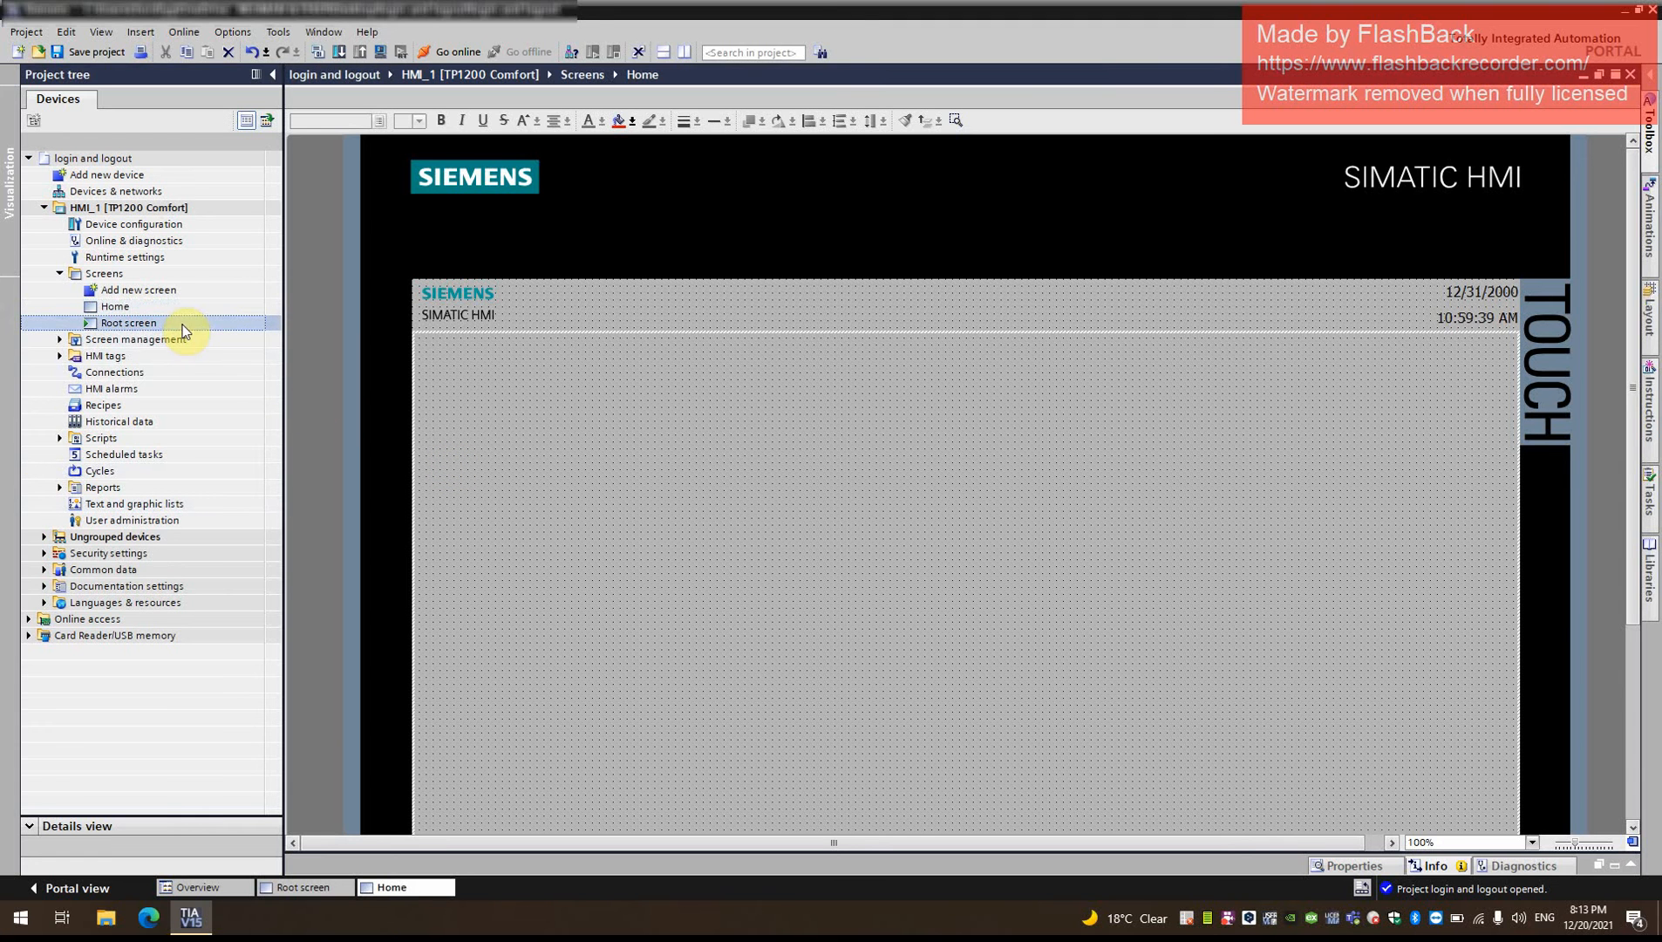
{"action": "left_click", "coordinate": [942, 481]}
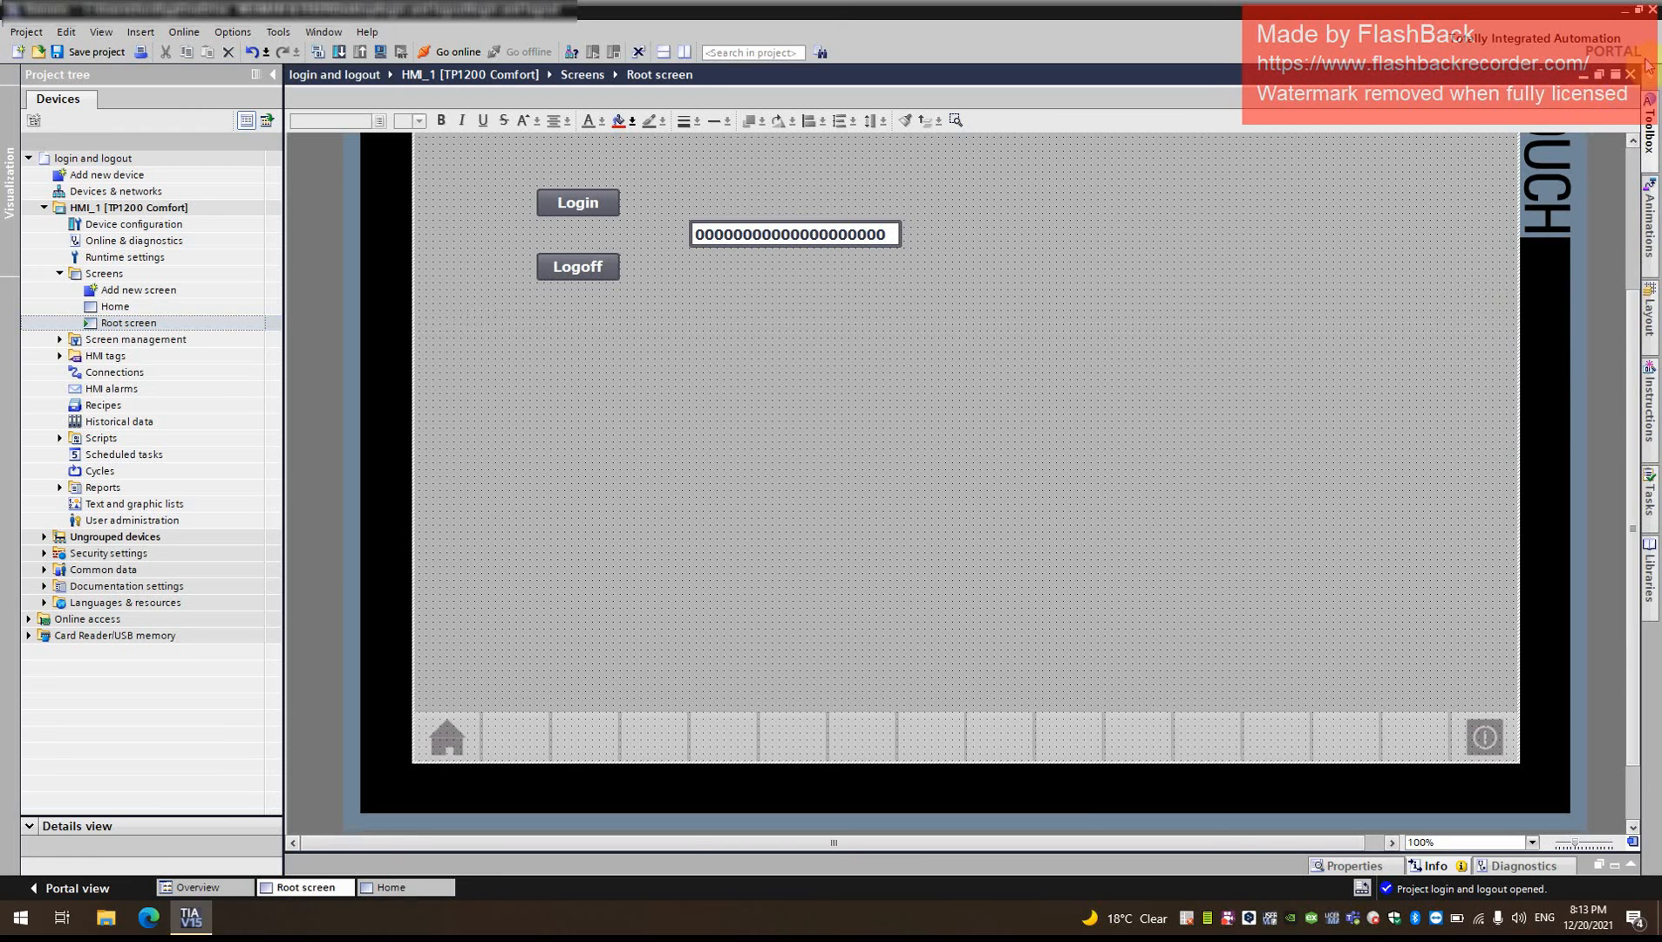
{"action": "left_click", "coordinate": [1649, 117]}
{"action": "left_click_drag", "start_coordinate": [1537, 189], "coordinate": [478, 687]}
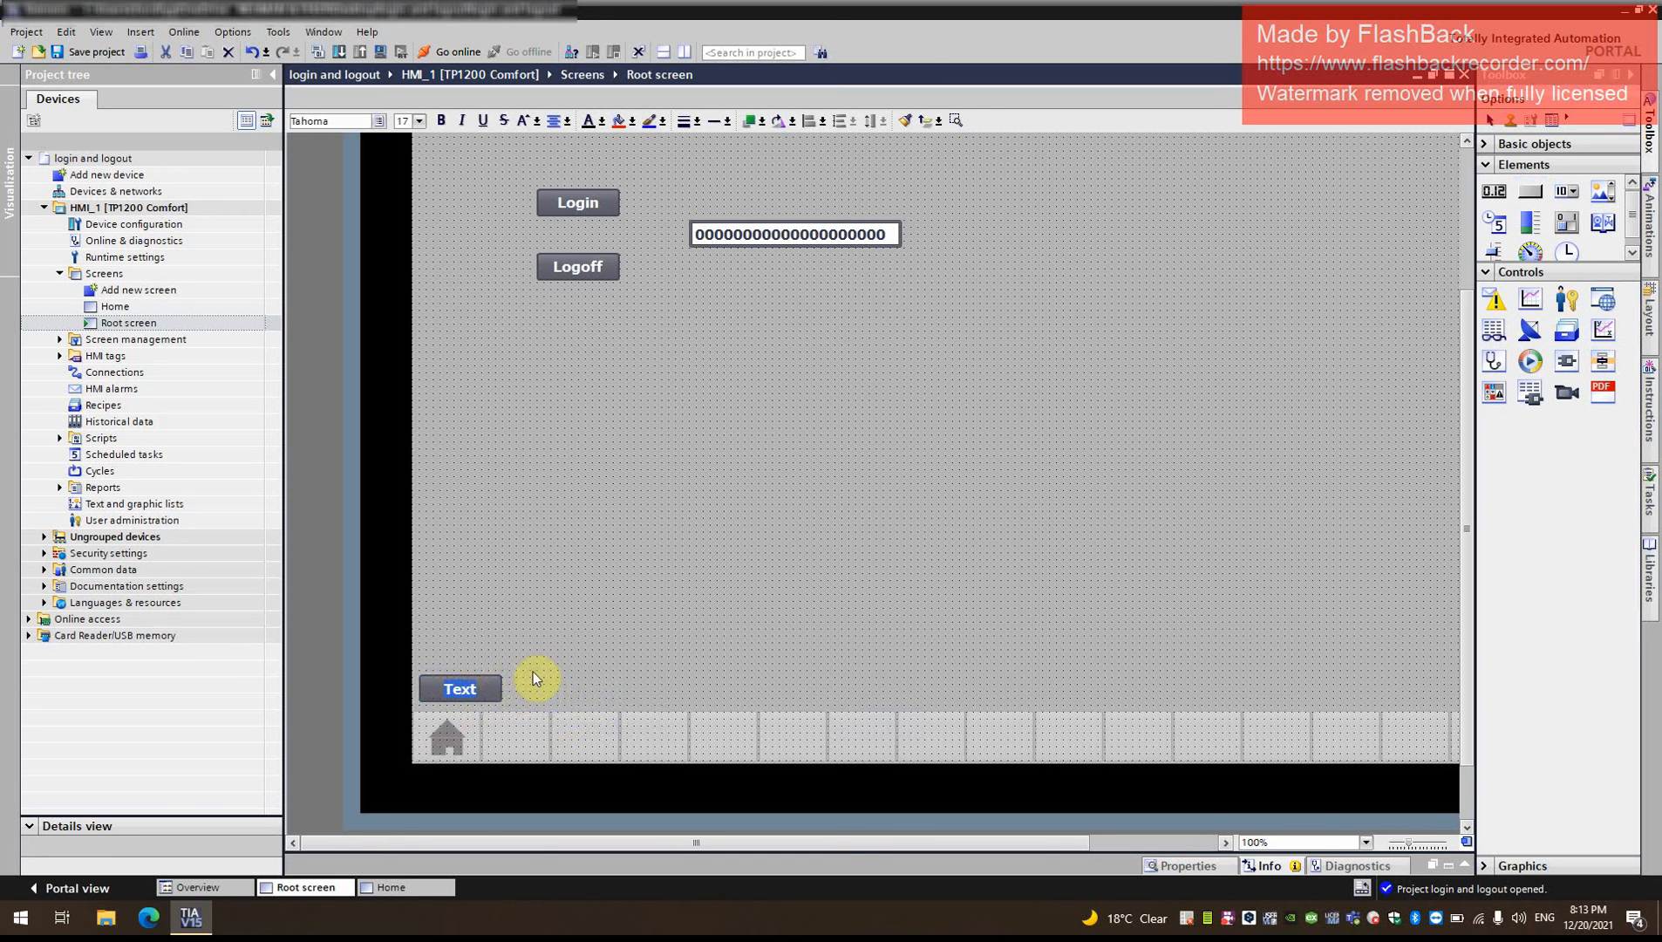
{"action": "left_click", "coordinate": [486, 692]}
{"action": "key", "text": "BackSpace"}
{"action": "left_click", "coordinate": [612, 567]}
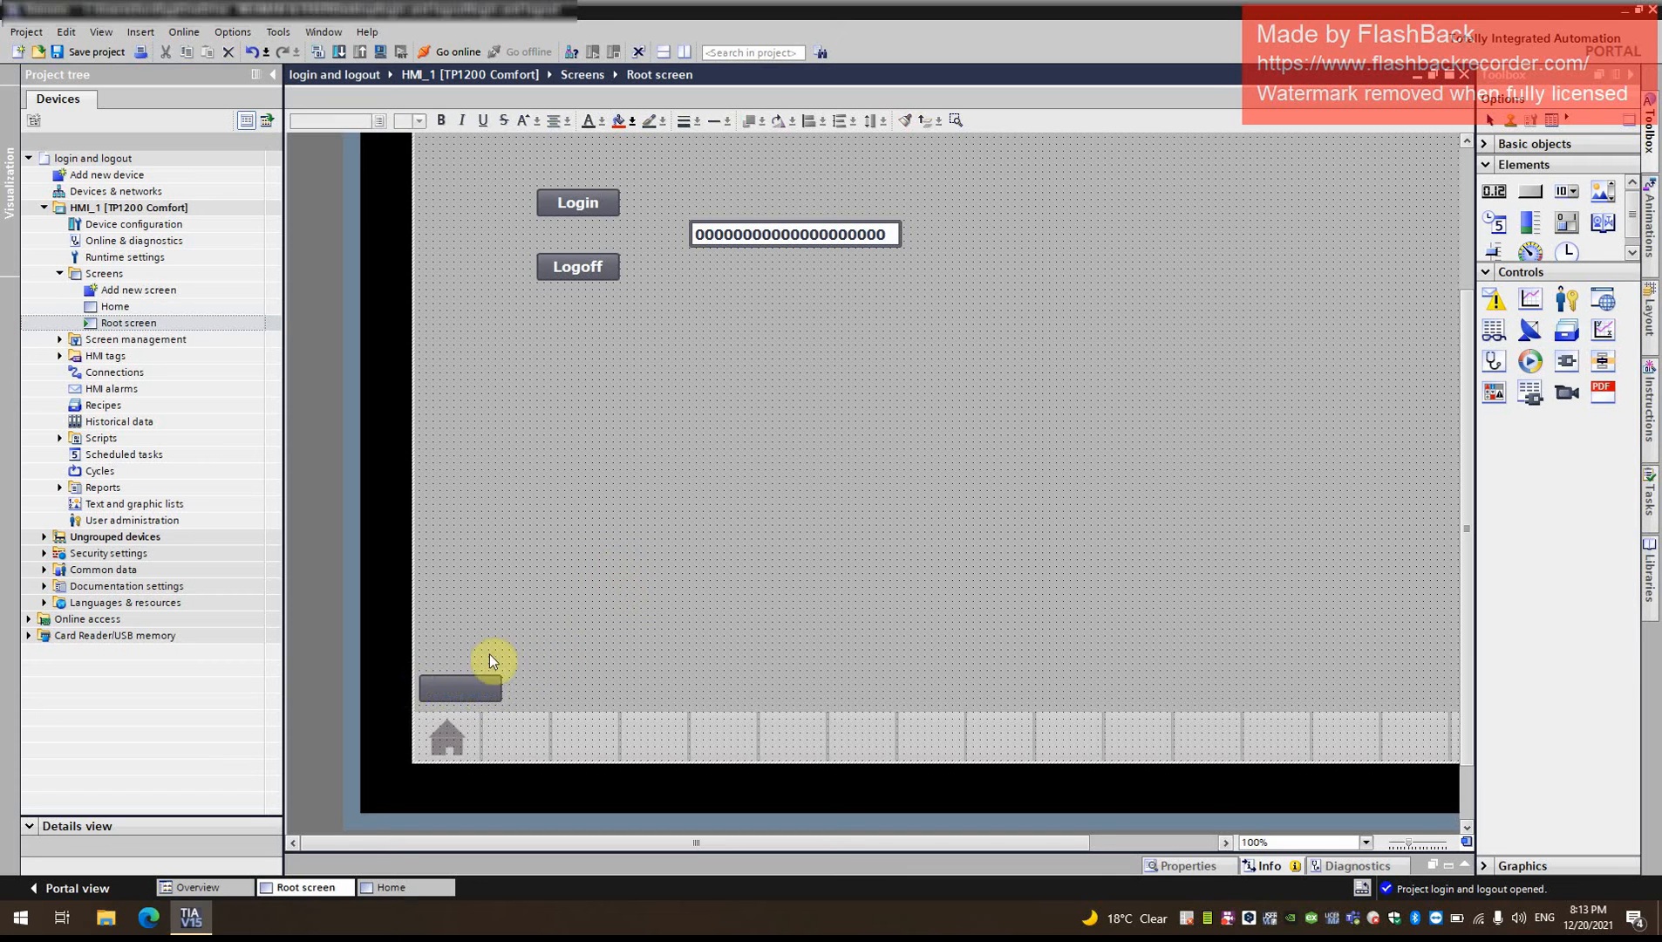
- Move the blank button directly below the Logoff button and label it HOME
{"action": "left_click_drag", "start_coordinate": [463, 683], "coordinate": [581, 336]}
{"action": "left_click", "coordinate": [582, 336]}
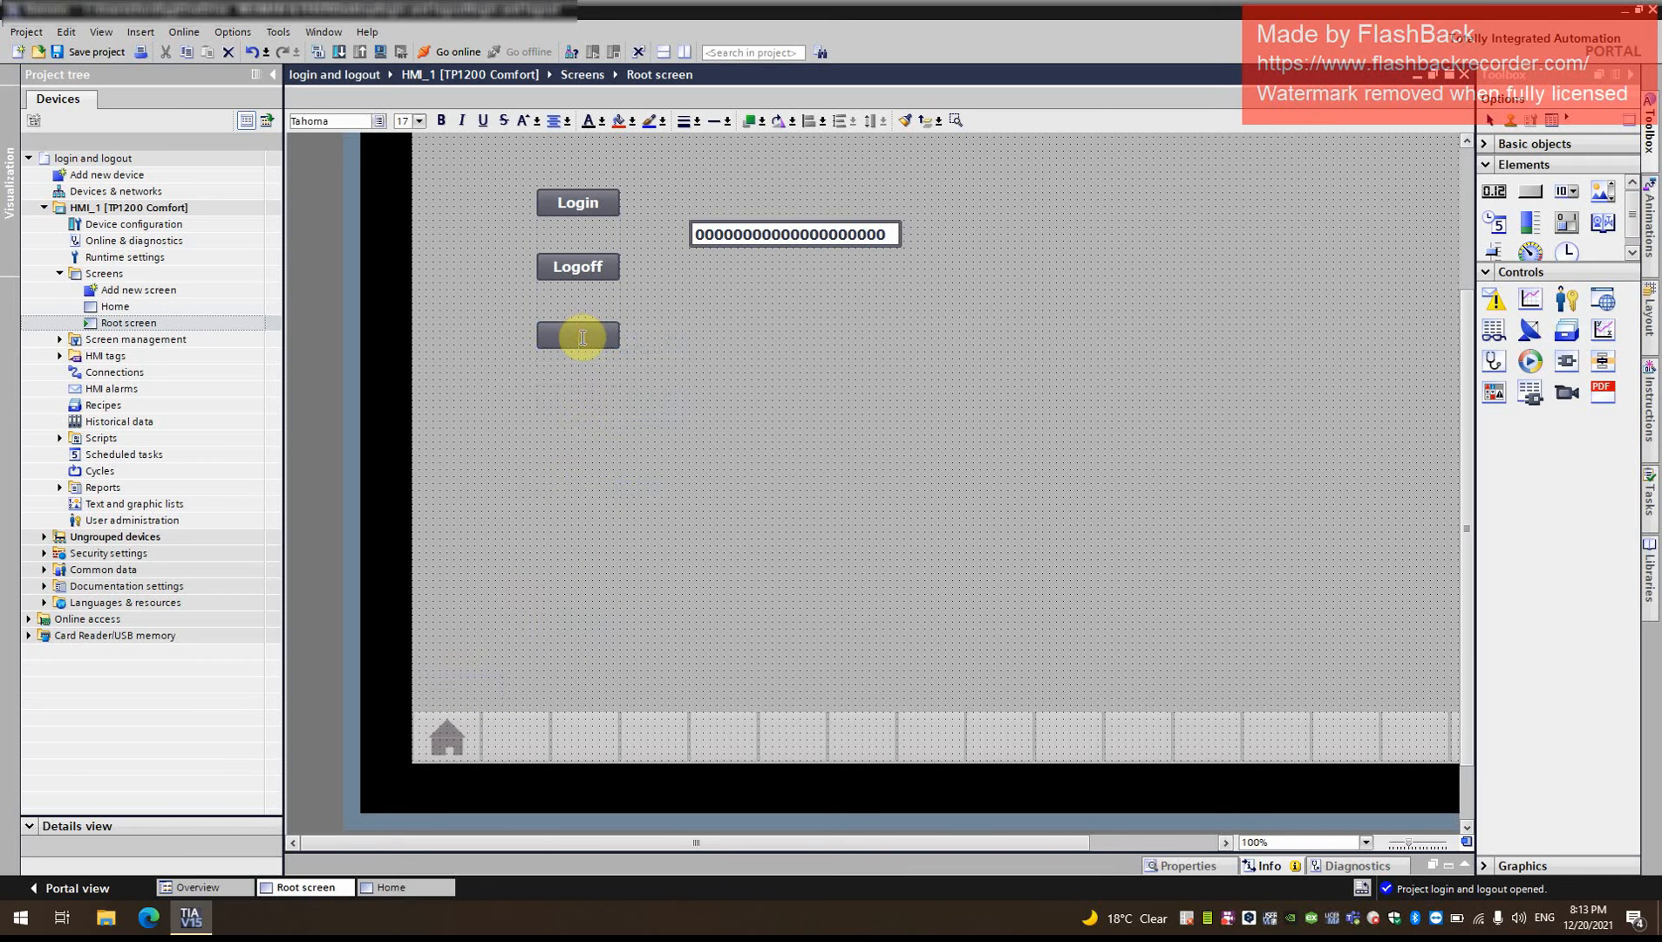
{"action": "type", "text": "HOMW"}
{"action": "key", "text": "BackSpace"}
{"action": "type", "text": "E"}
{"action": "left_click", "coordinate": [718, 434]}
- Assign the ActivateScreen function to the HOME button's Press event
{"action": "right_click", "coordinate": [588, 337]}
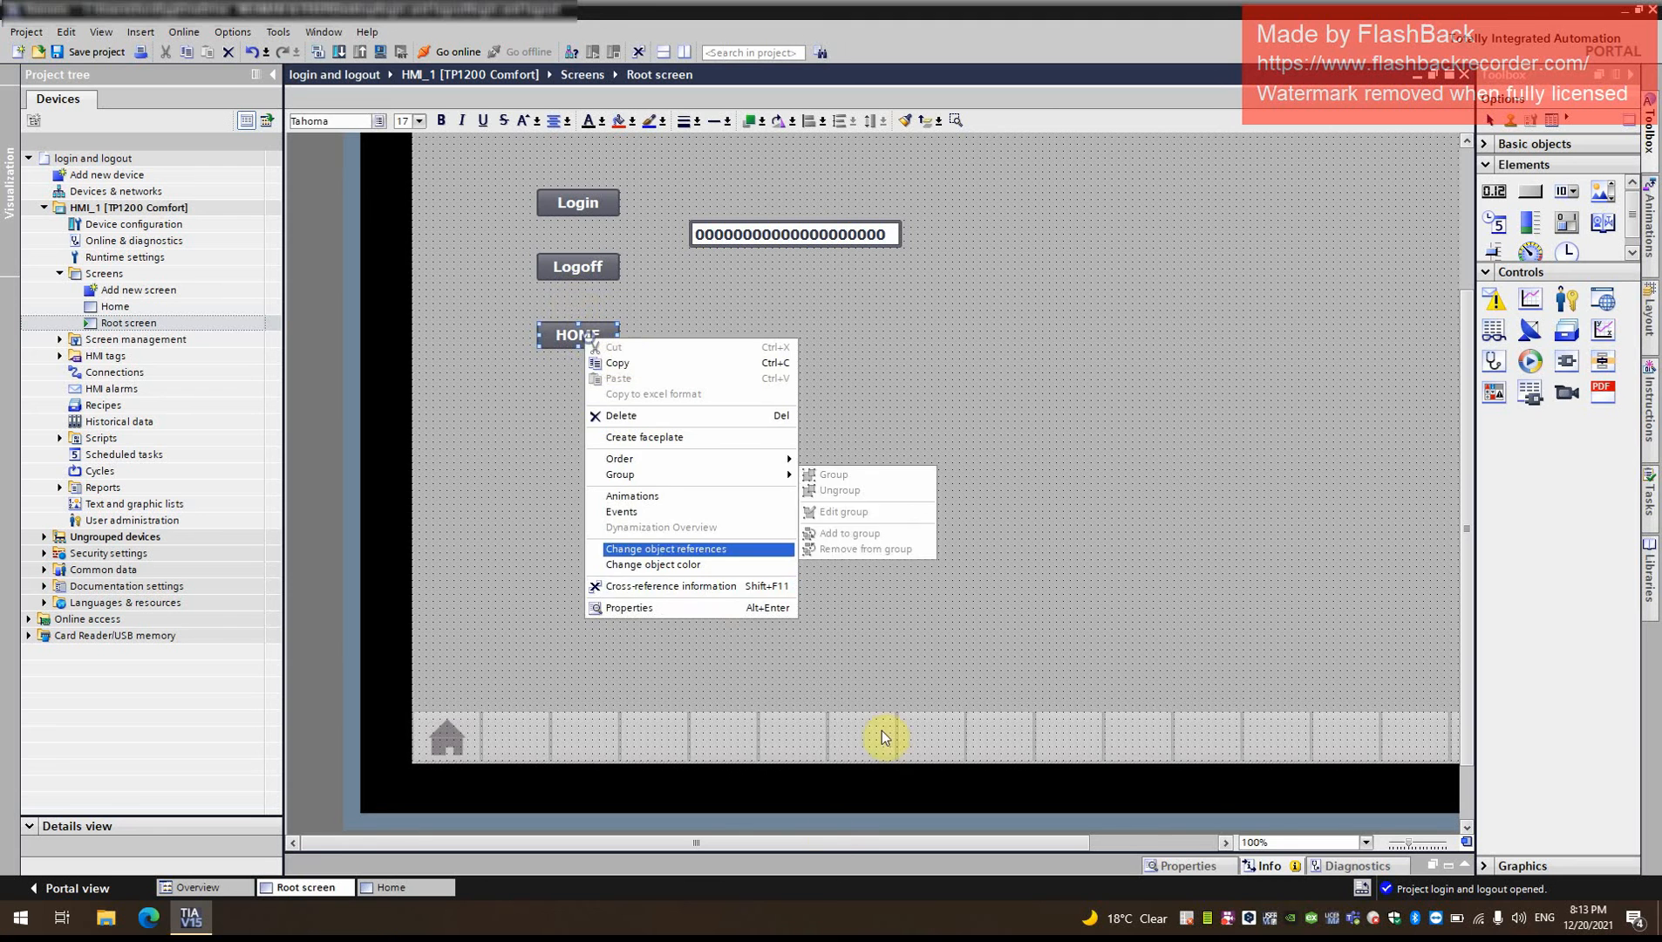
{"action": "left_click", "coordinate": [669, 606]}
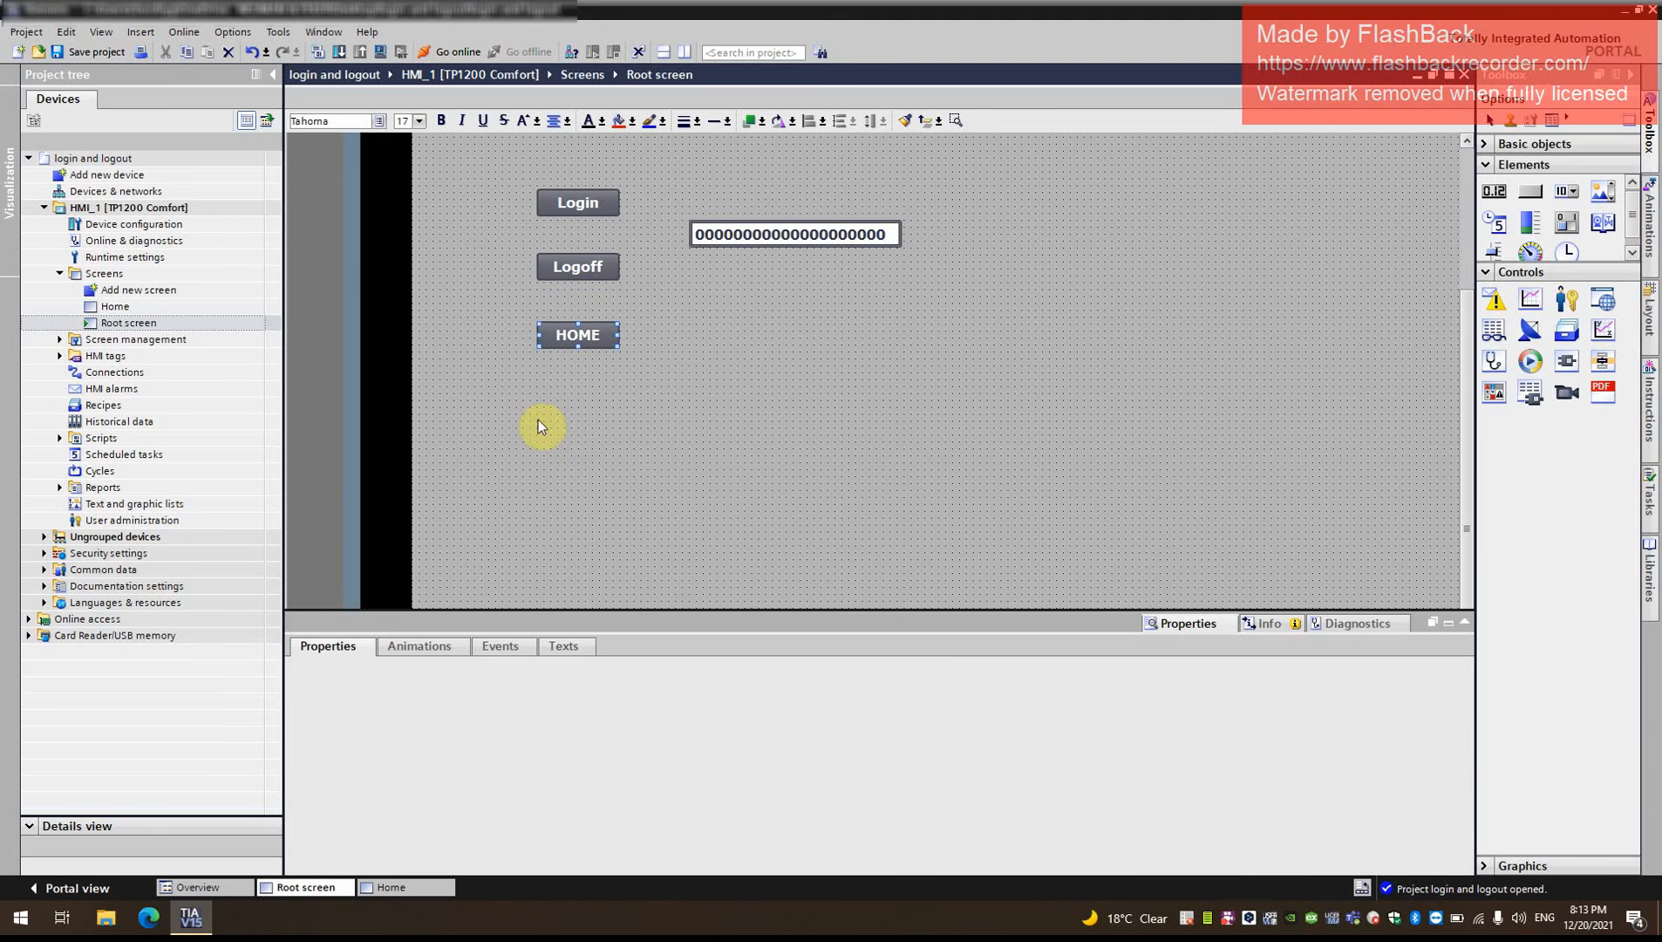
{"action": "left_click", "coordinate": [500, 645]}
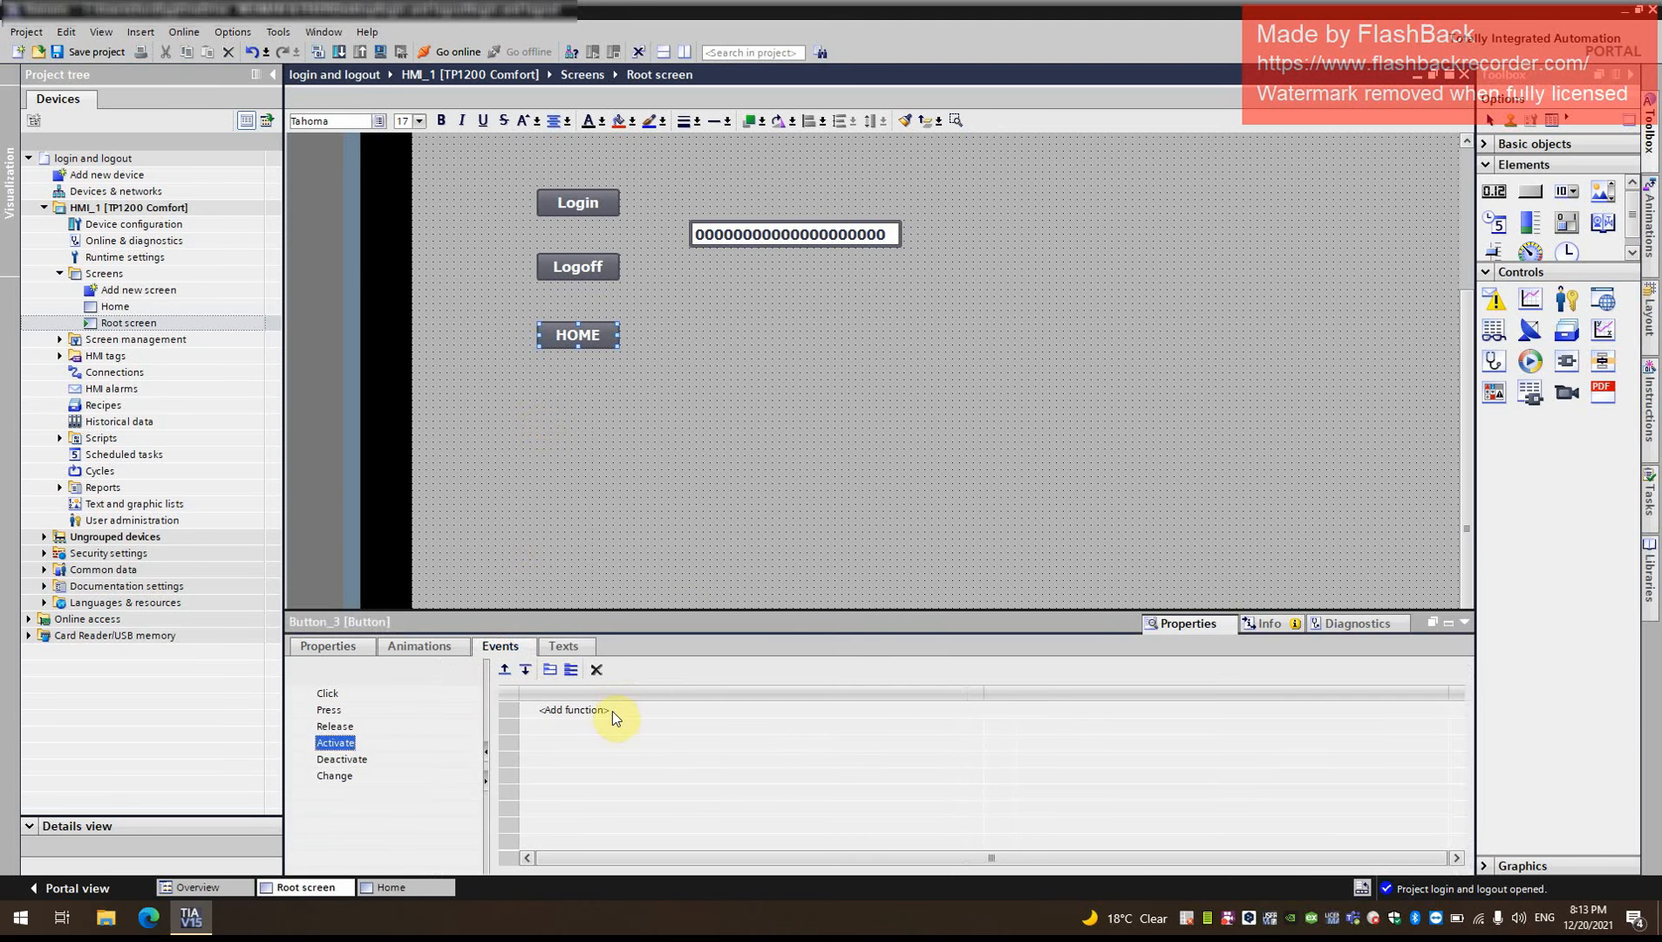
{"action": "left_click", "coordinate": [612, 710]}
{"action": "left_click", "coordinate": [328, 714]}
{"action": "left_click", "coordinate": [620, 711]}
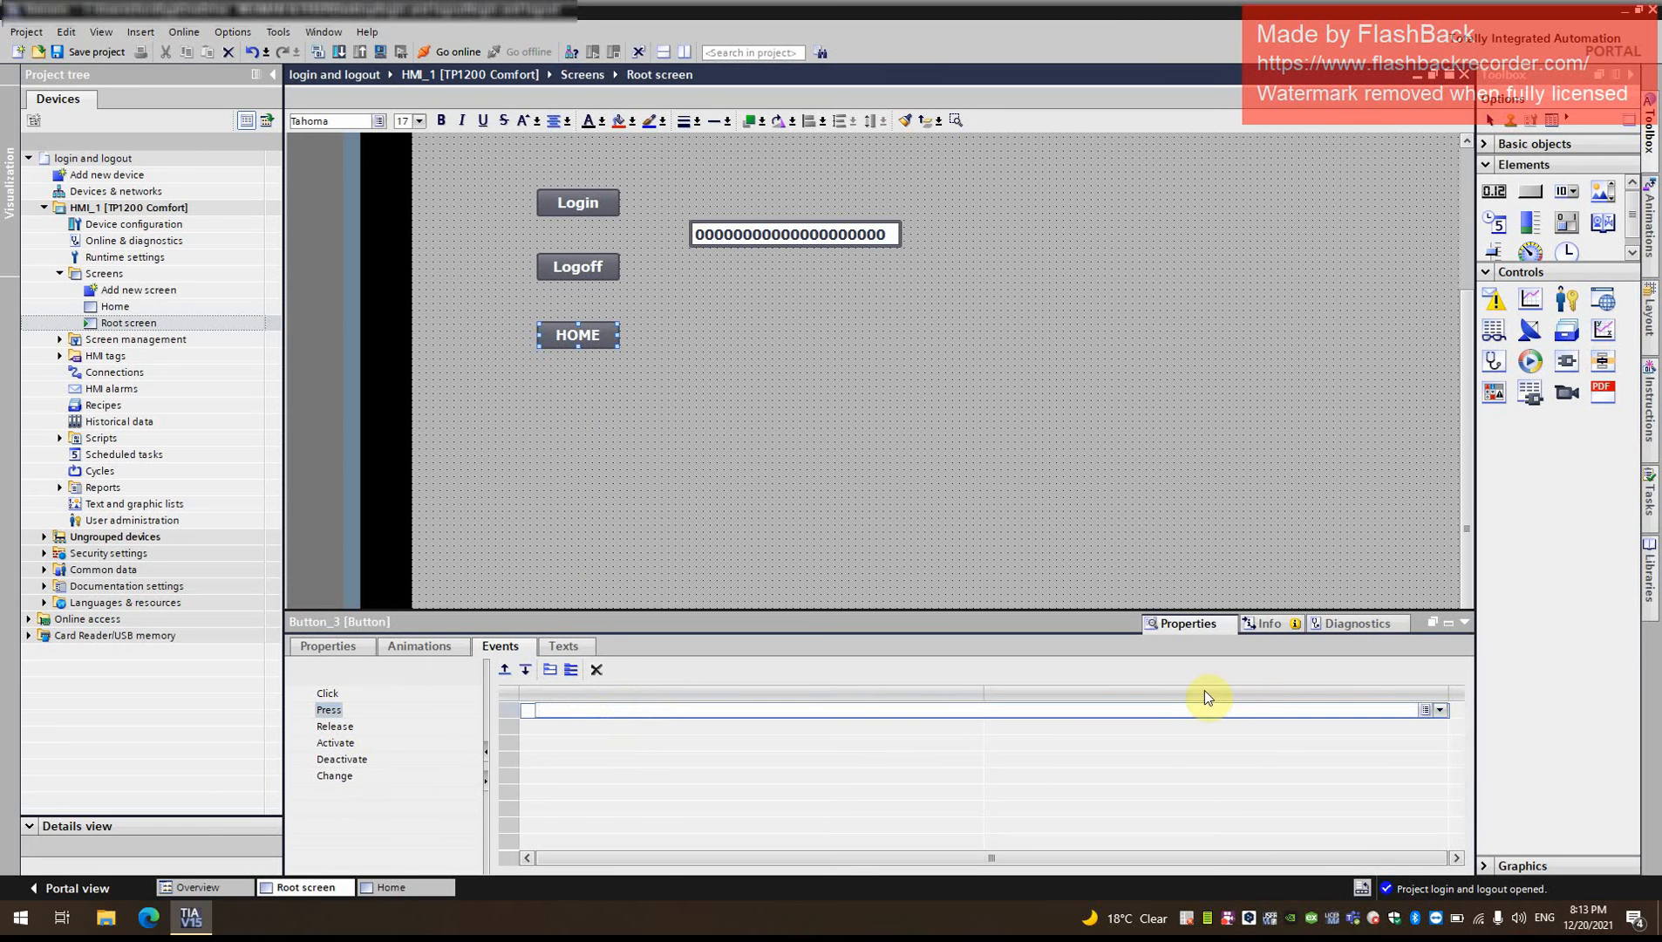
{"action": "type", "text": "act"}
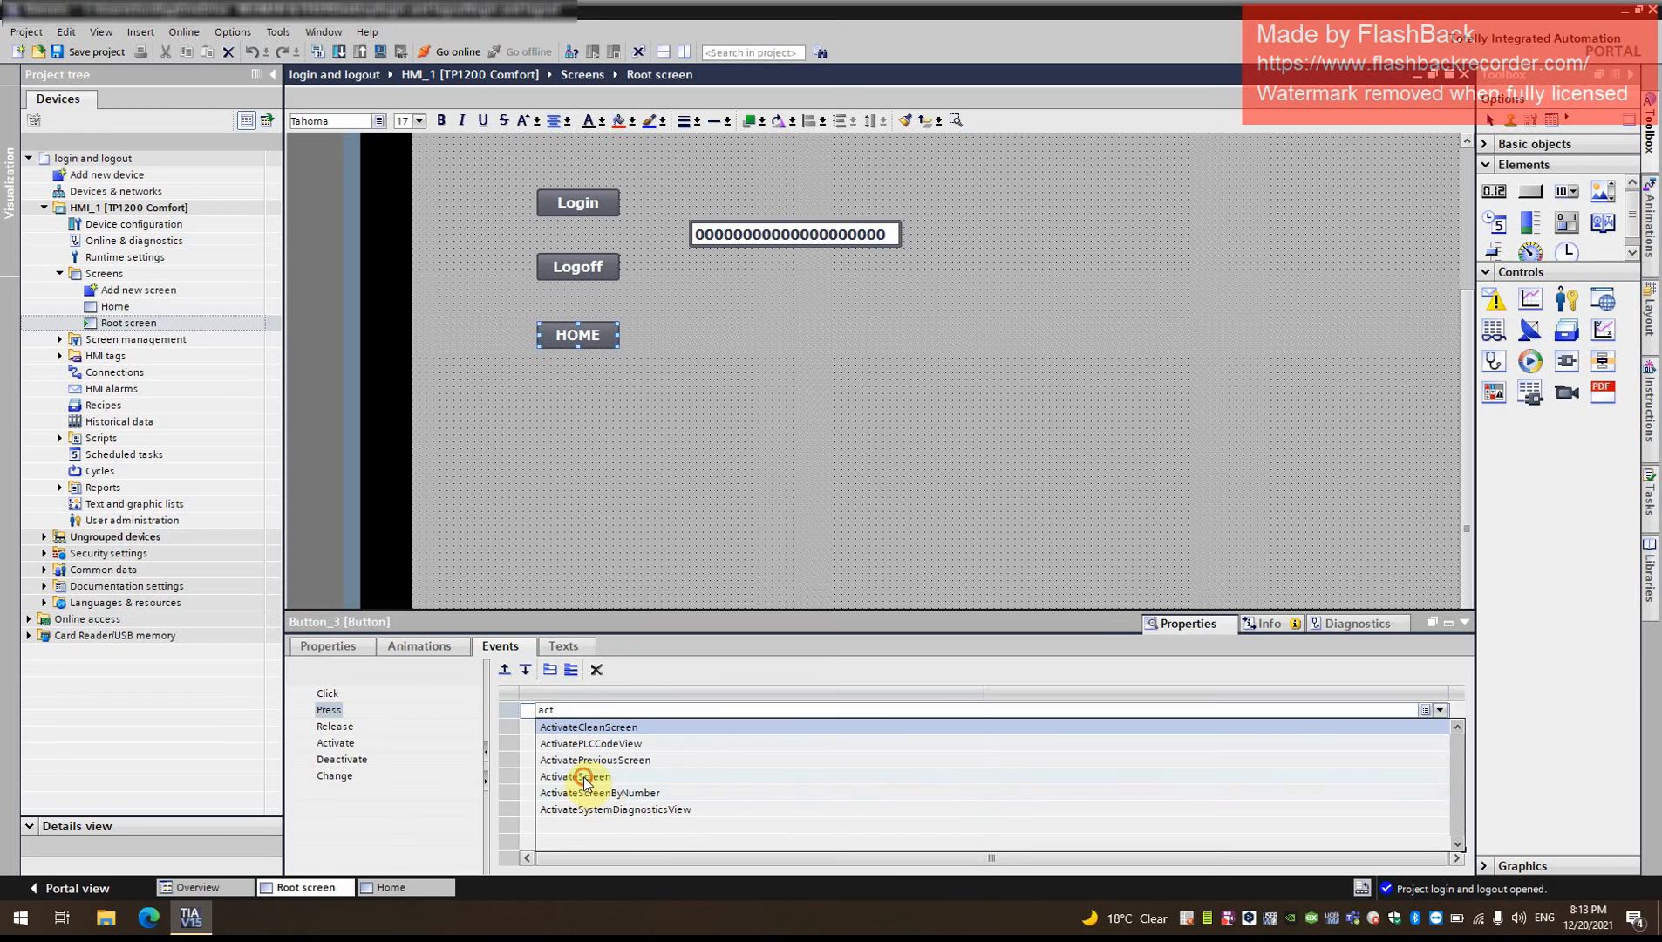
{"action": "left_click", "coordinate": [583, 776]}
- Set the screen name of the HOME button's ActivateScreen function to Home
{"action": "left_click", "coordinate": [1113, 726]}
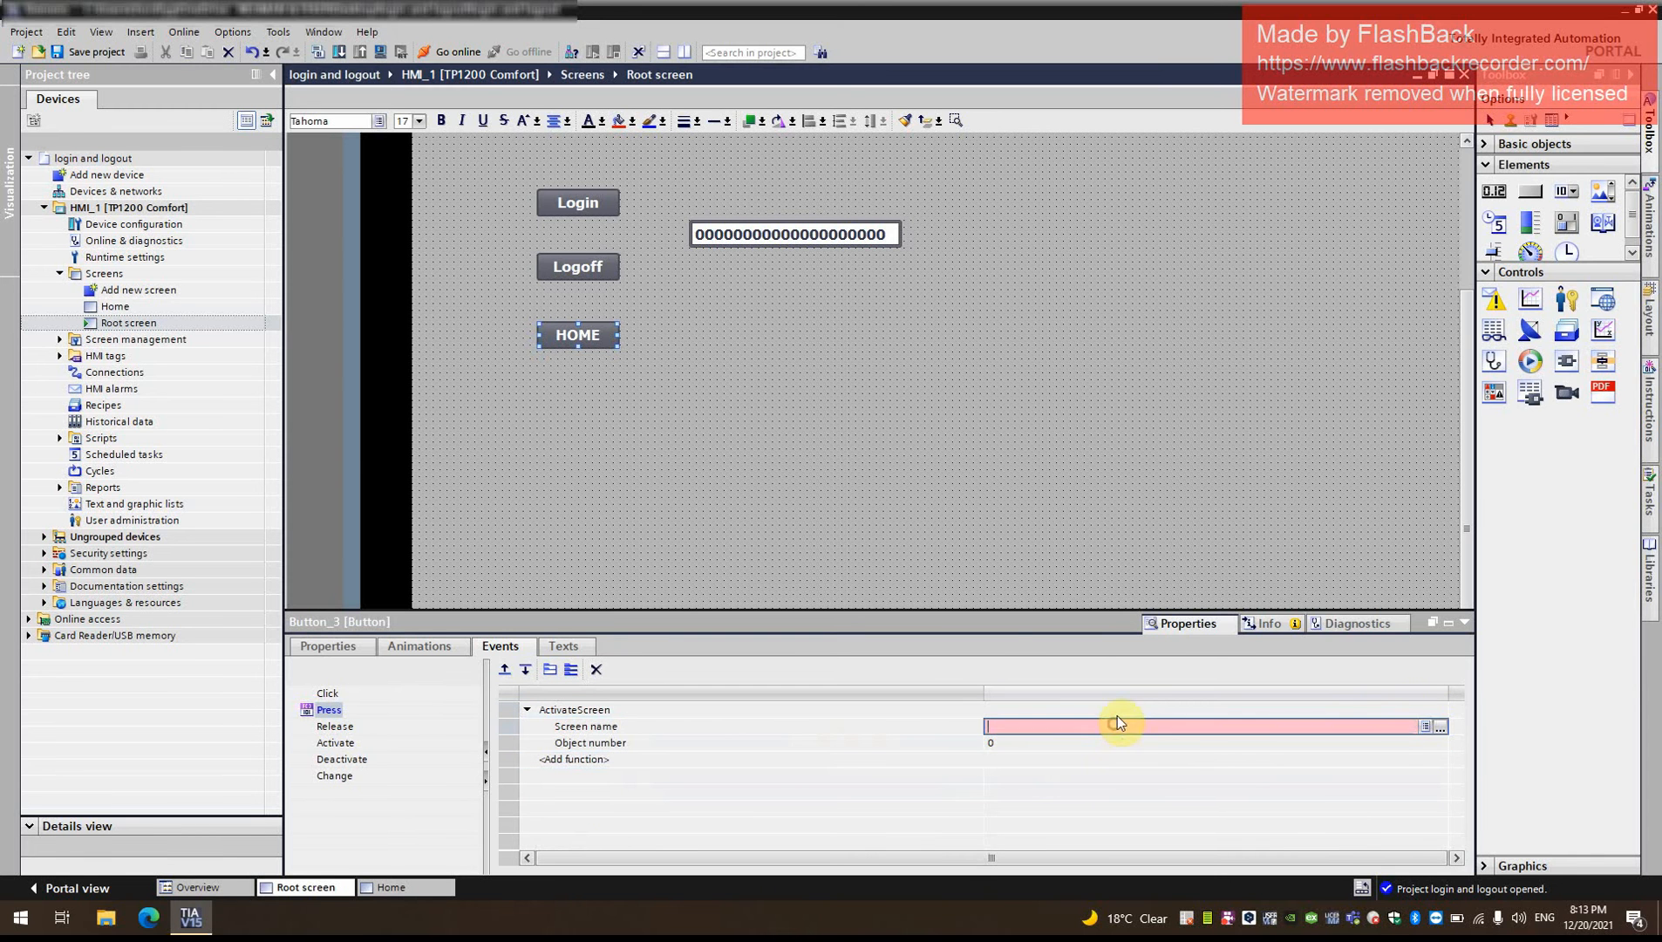
{"action": "left_click", "coordinate": [1437, 727]}
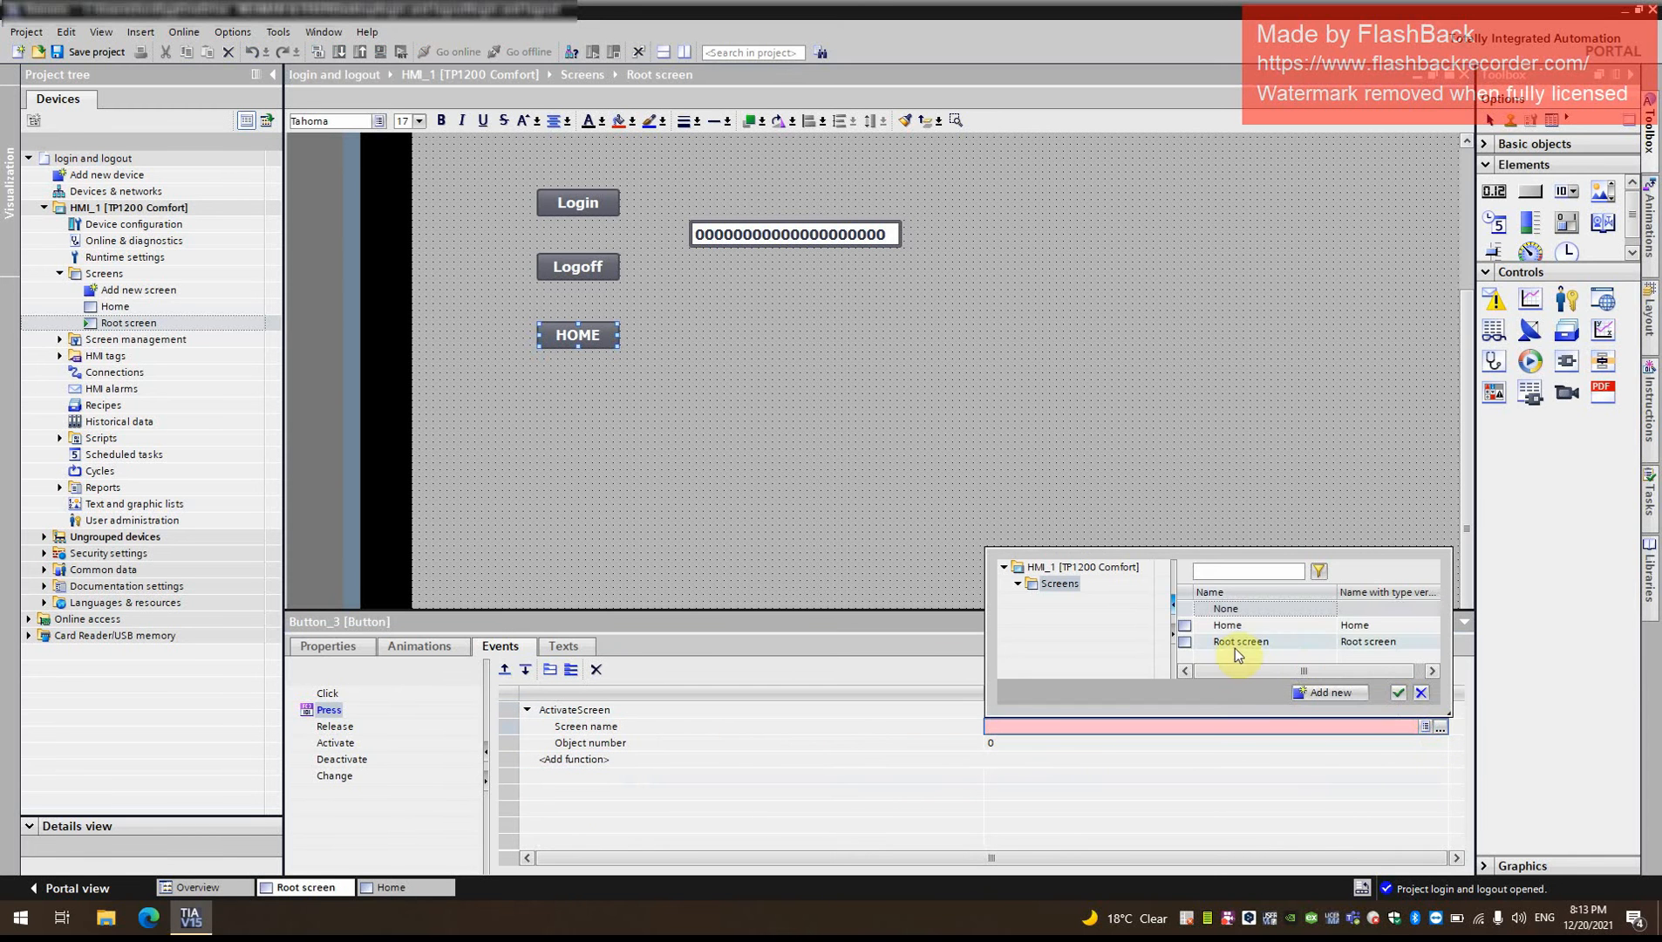
{"action": "double_click", "coordinate": [1242, 627]}
{"action": "left_click", "coordinate": [1088, 428]}
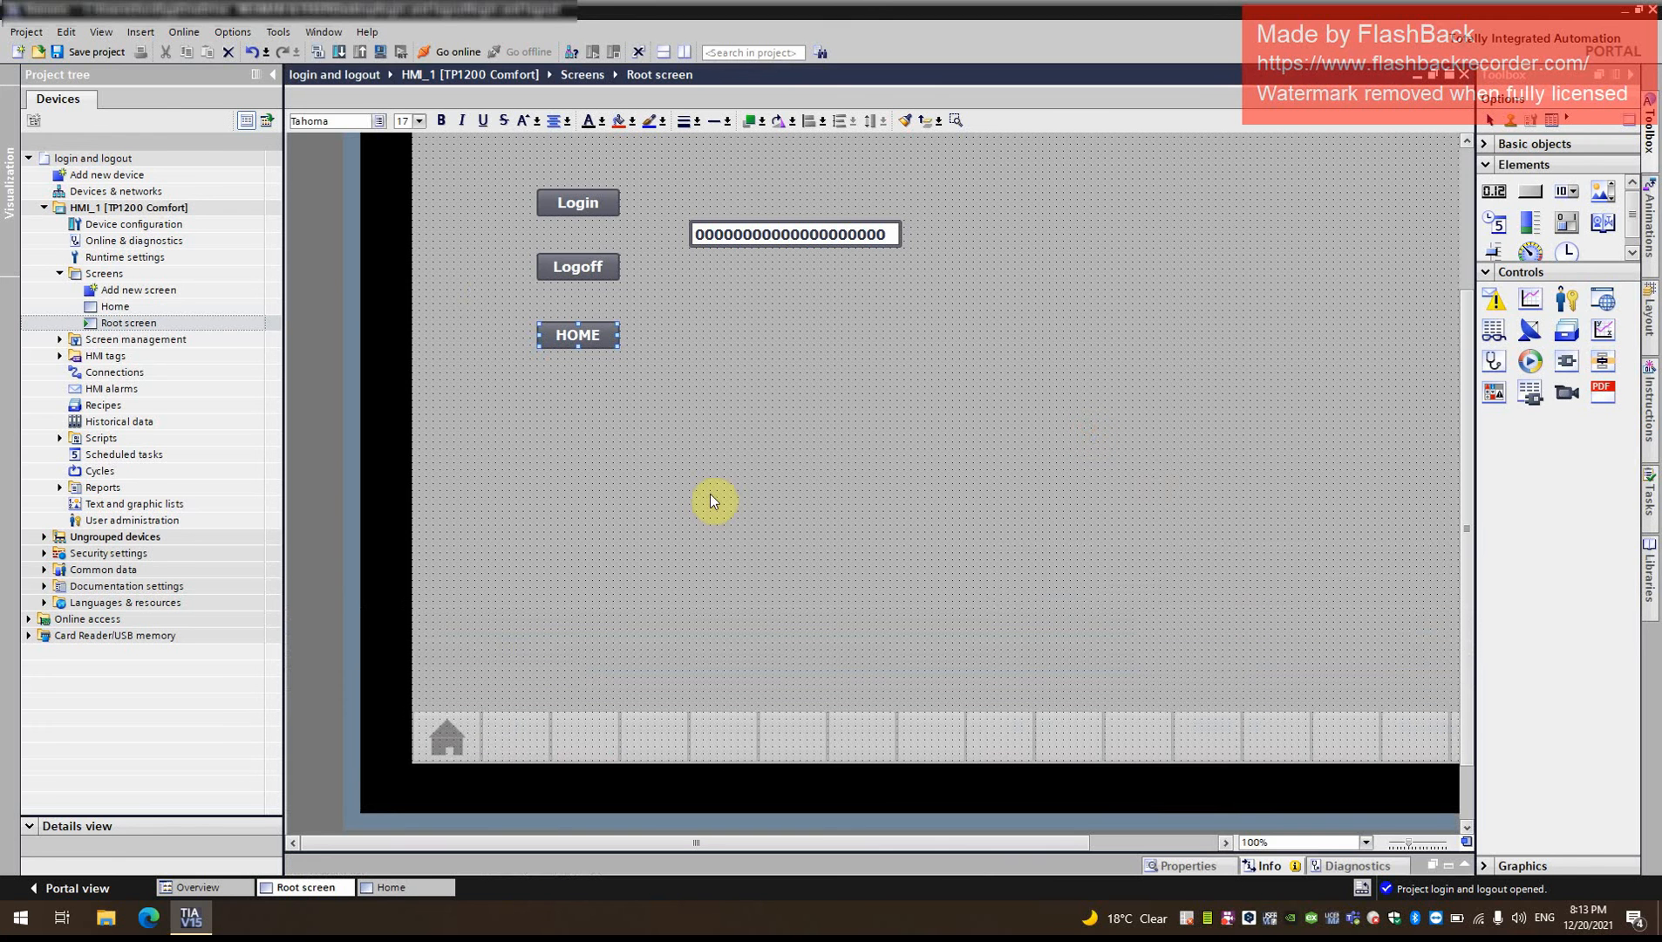
- Open the Home screen and place a text field reading HOME near the middle of the screen
{"action": "double_click", "coordinate": [175, 309]}
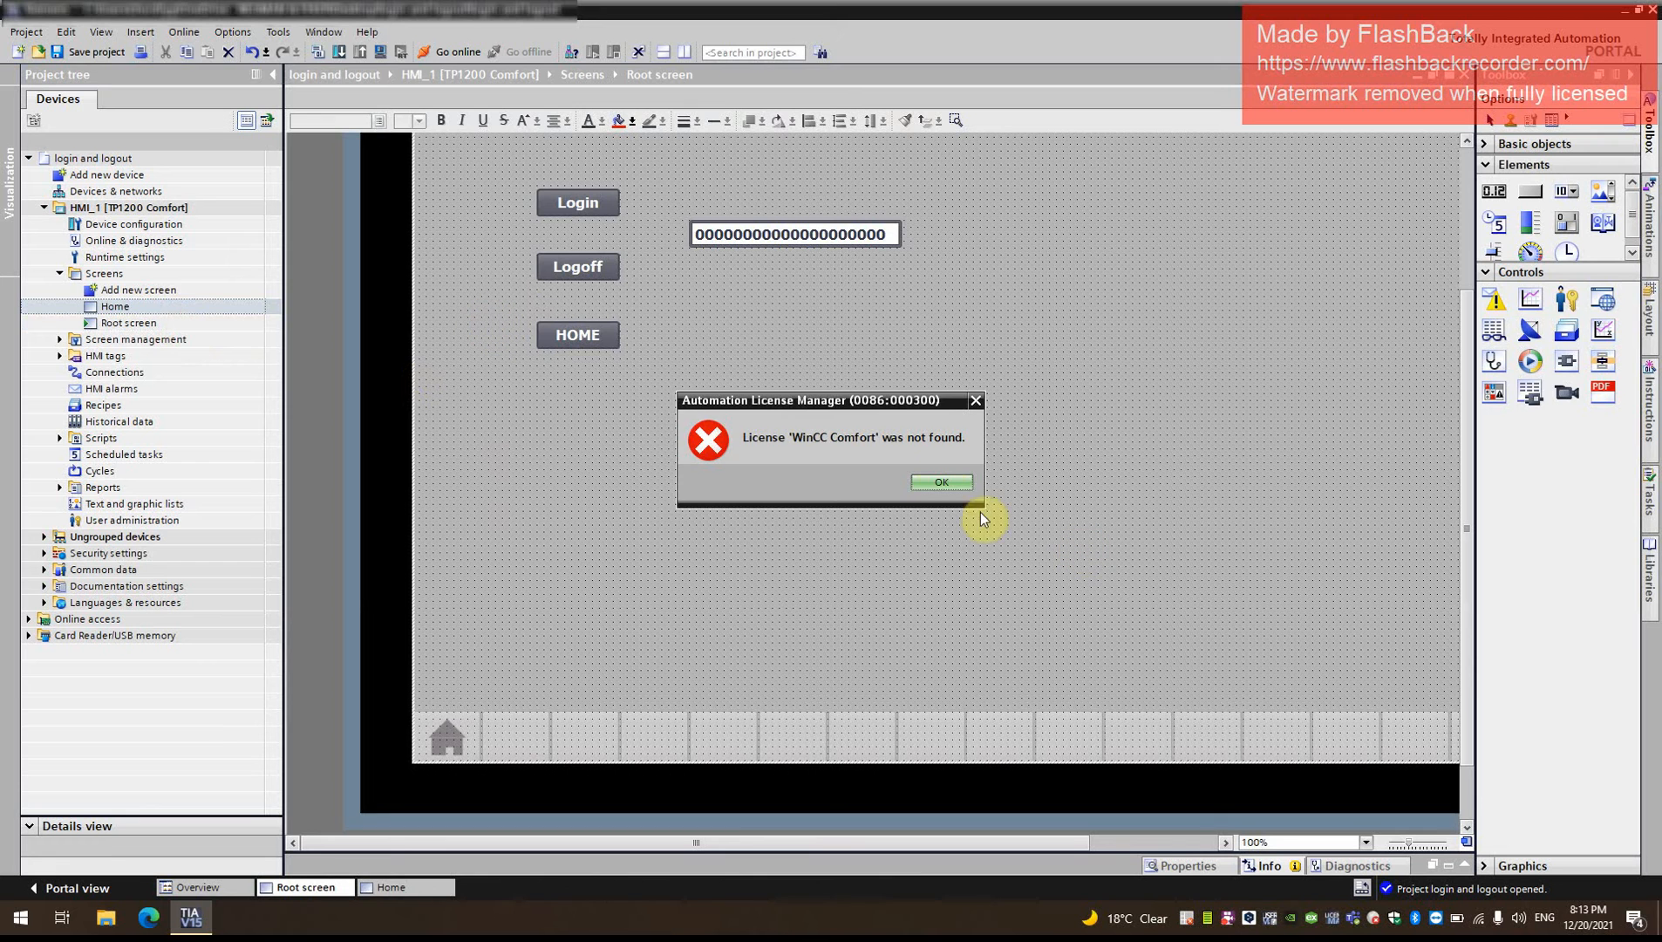
{"action": "left_click", "coordinate": [941, 484]}
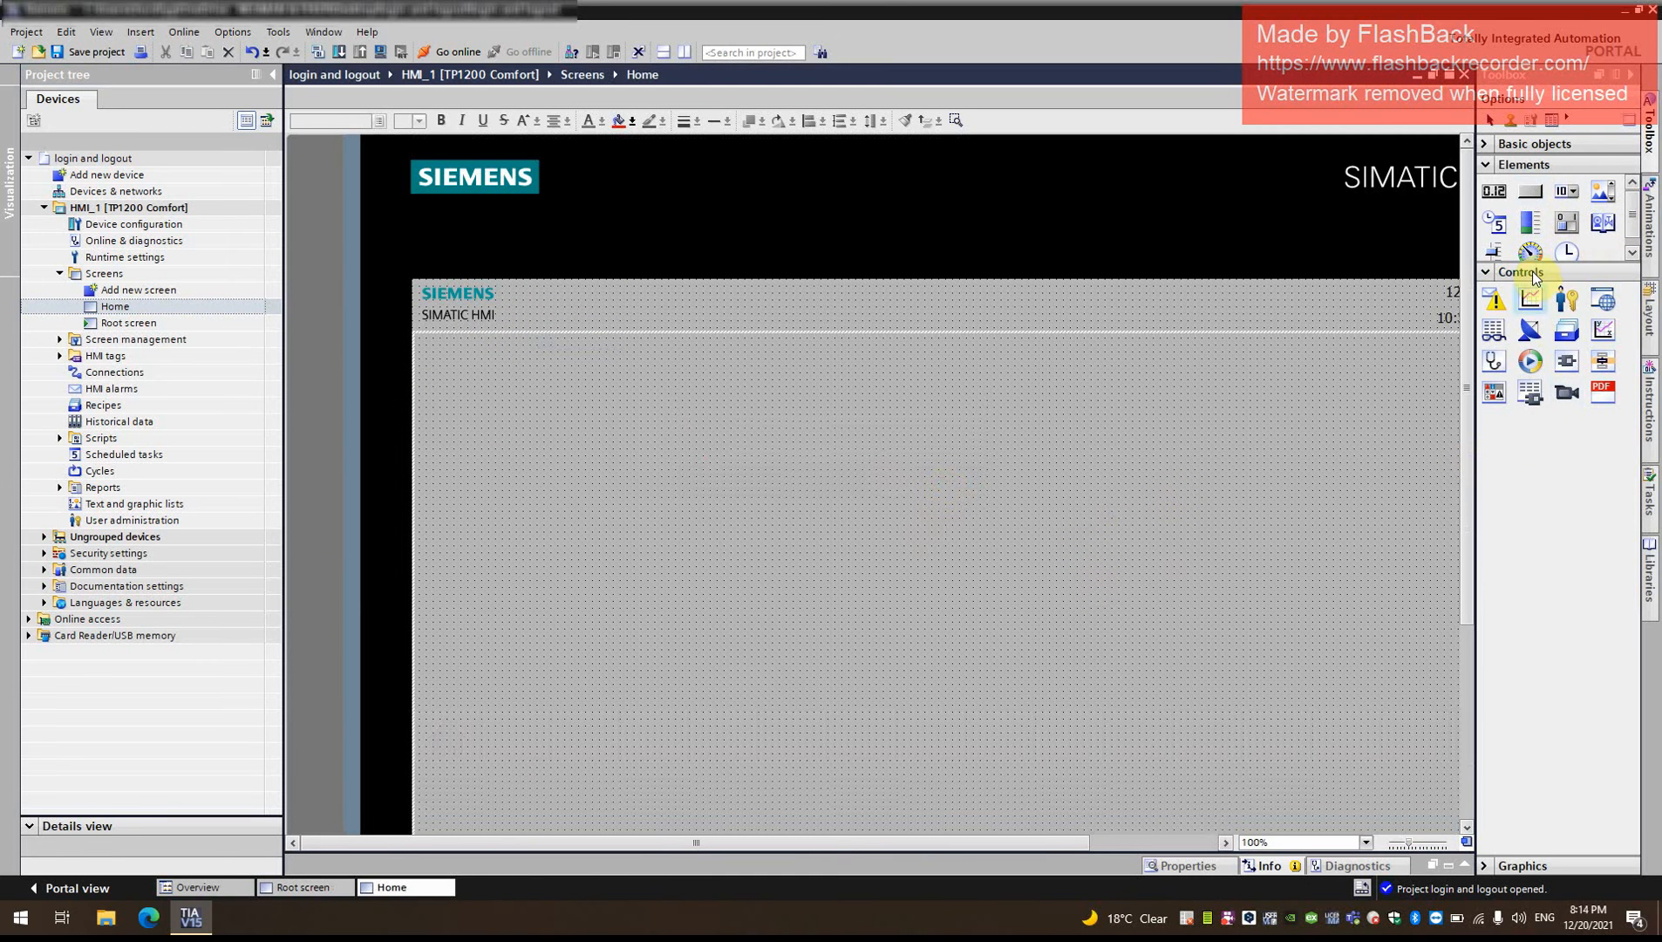
{"action": "left_click", "coordinate": [1493, 145]}
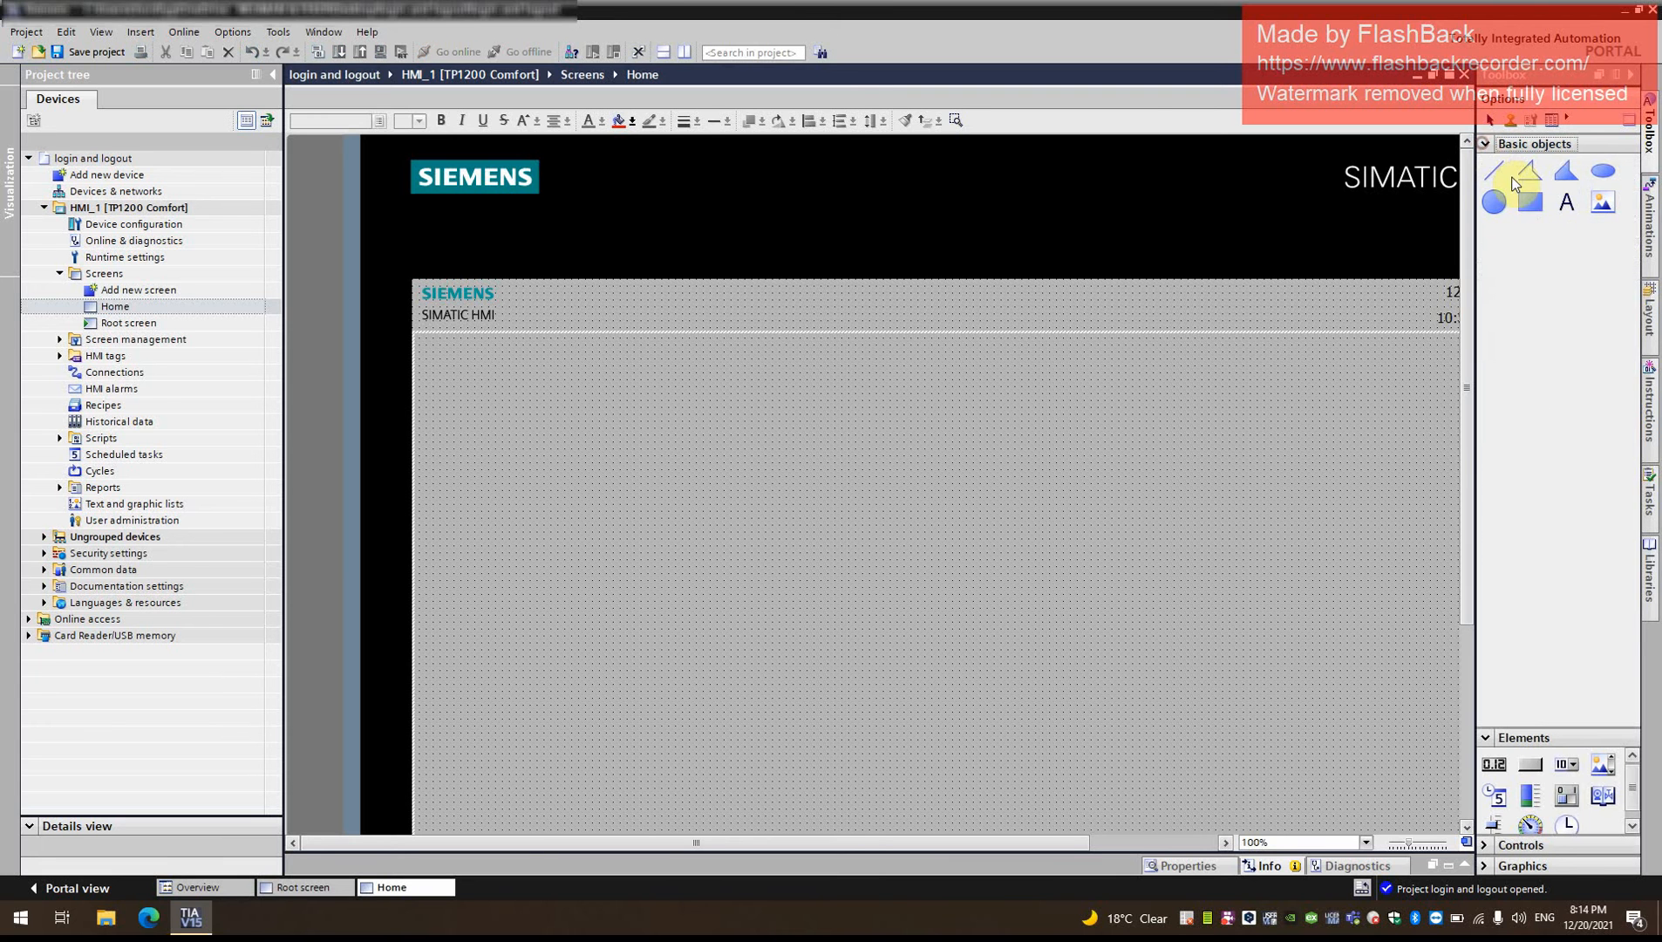
{"action": "left_click_drag", "start_coordinate": [1576, 213], "coordinate": [969, 571]}
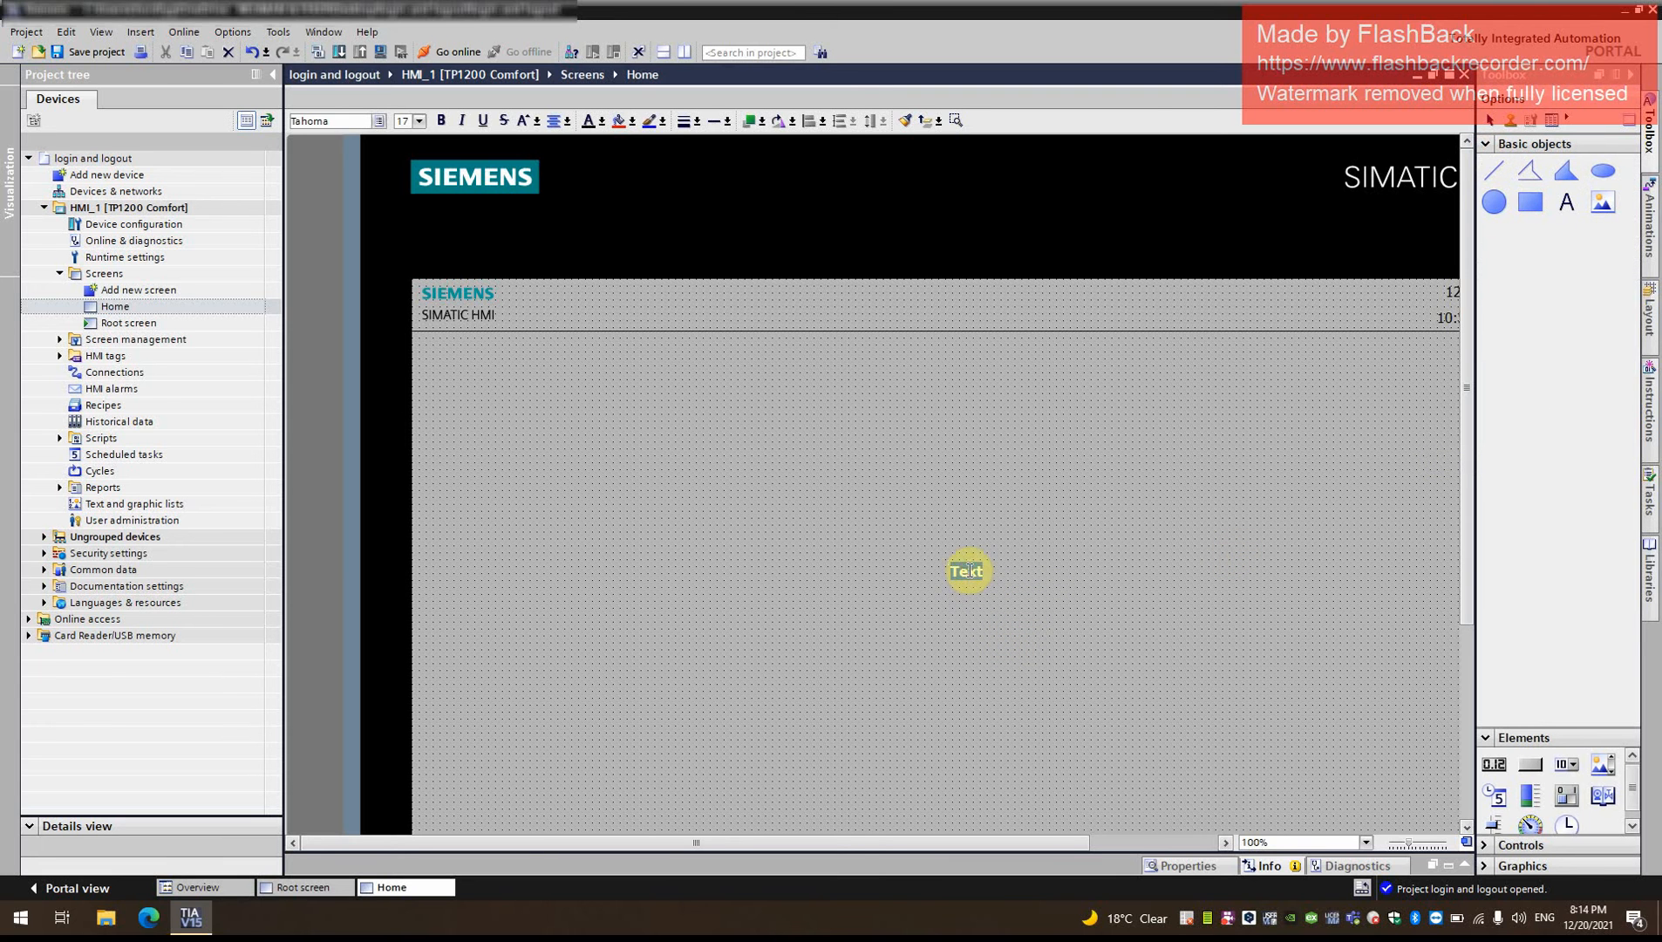
{"action": "type", "text": "HOME"}
{"action": "left_click", "coordinate": [1049, 637]}
- Enlarge the HOME text field from its upper-left corner to about 253 by 138
{"action": "left_click", "coordinate": [980, 565]}
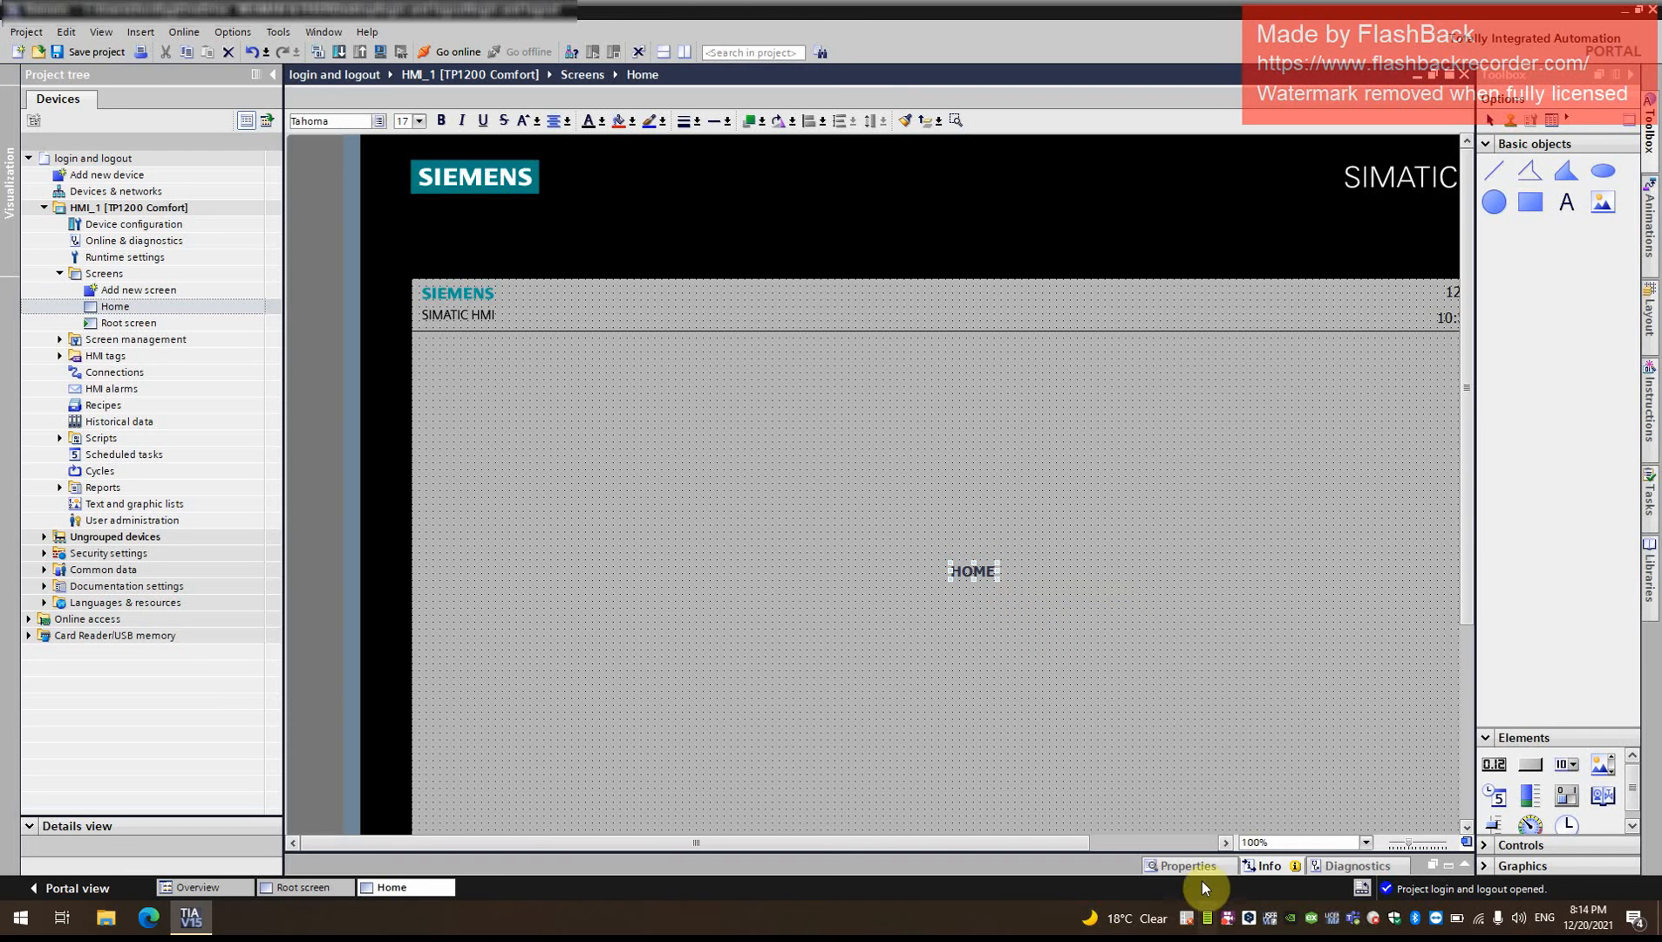
{"action": "left_click", "coordinate": [1186, 864]}
{"action": "left_click", "coordinate": [330, 646]}
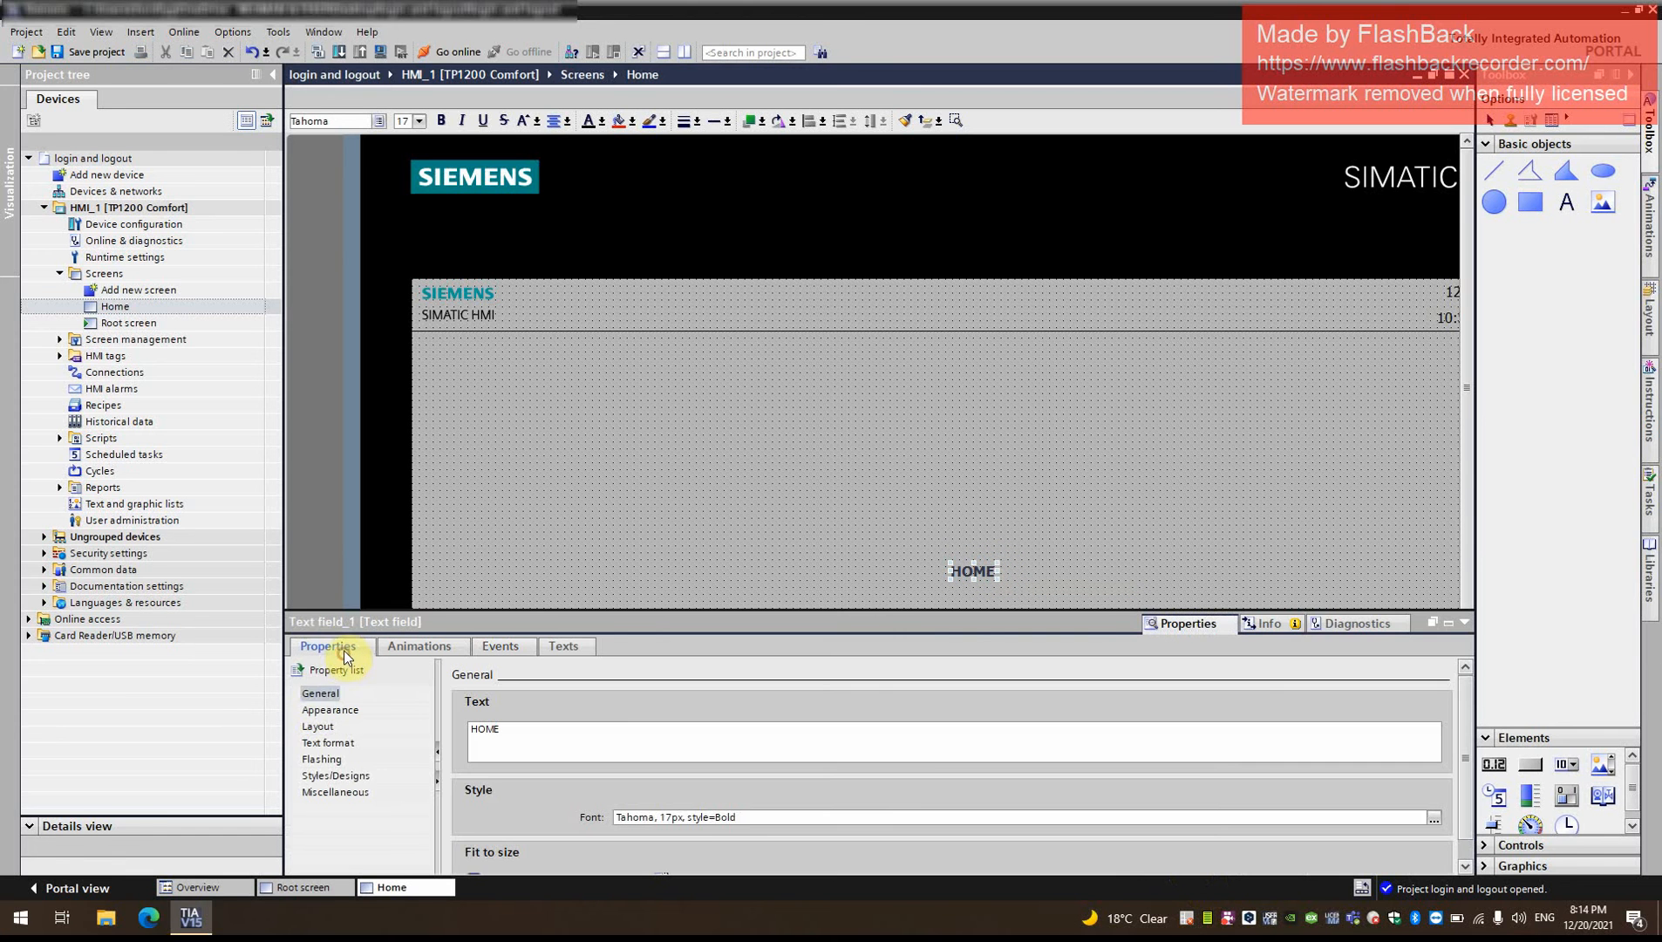
{"action": "left_click", "coordinate": [315, 713]}
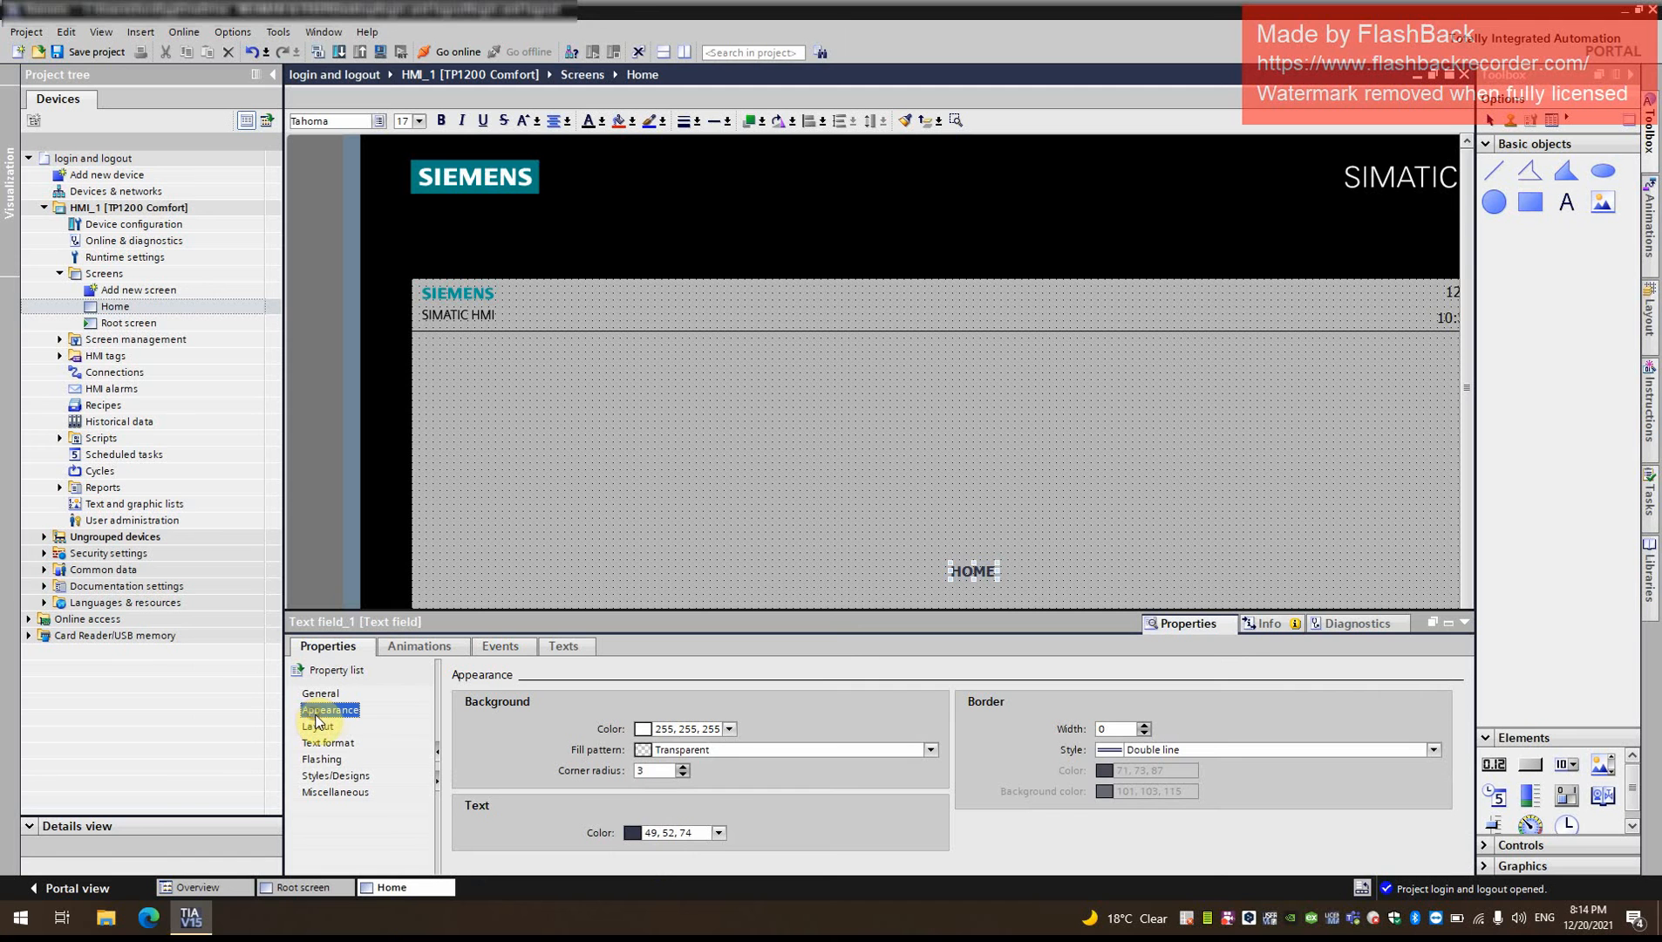
{"action": "left_click", "coordinate": [318, 726]}
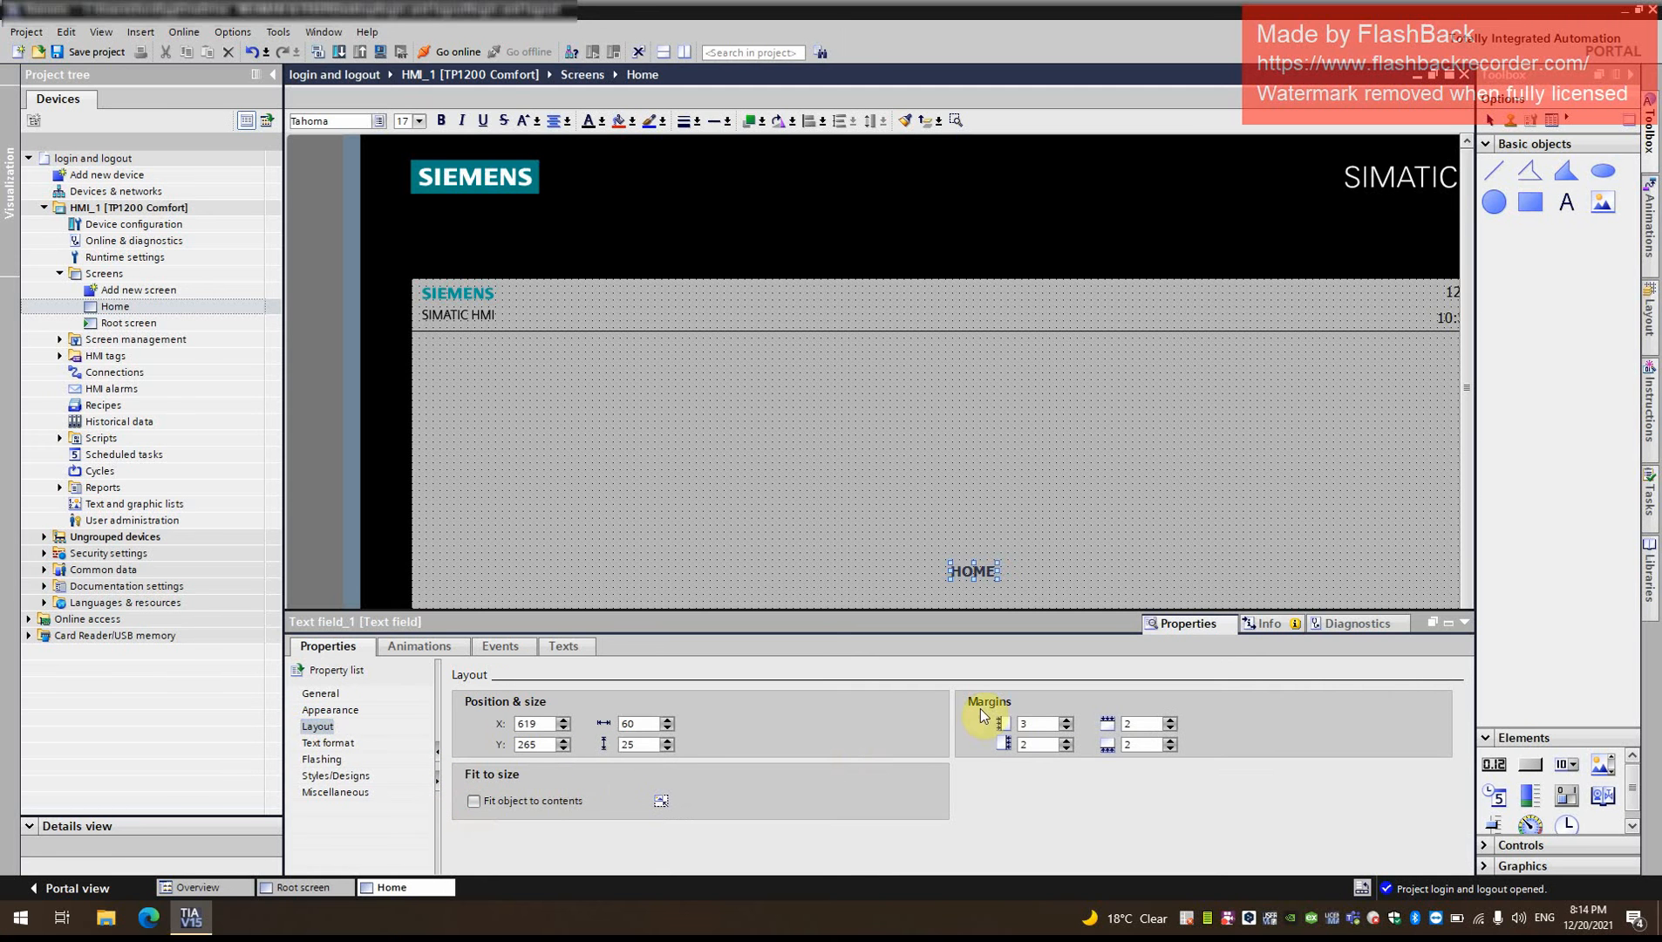
{"action": "left_click", "coordinate": [1464, 621]}
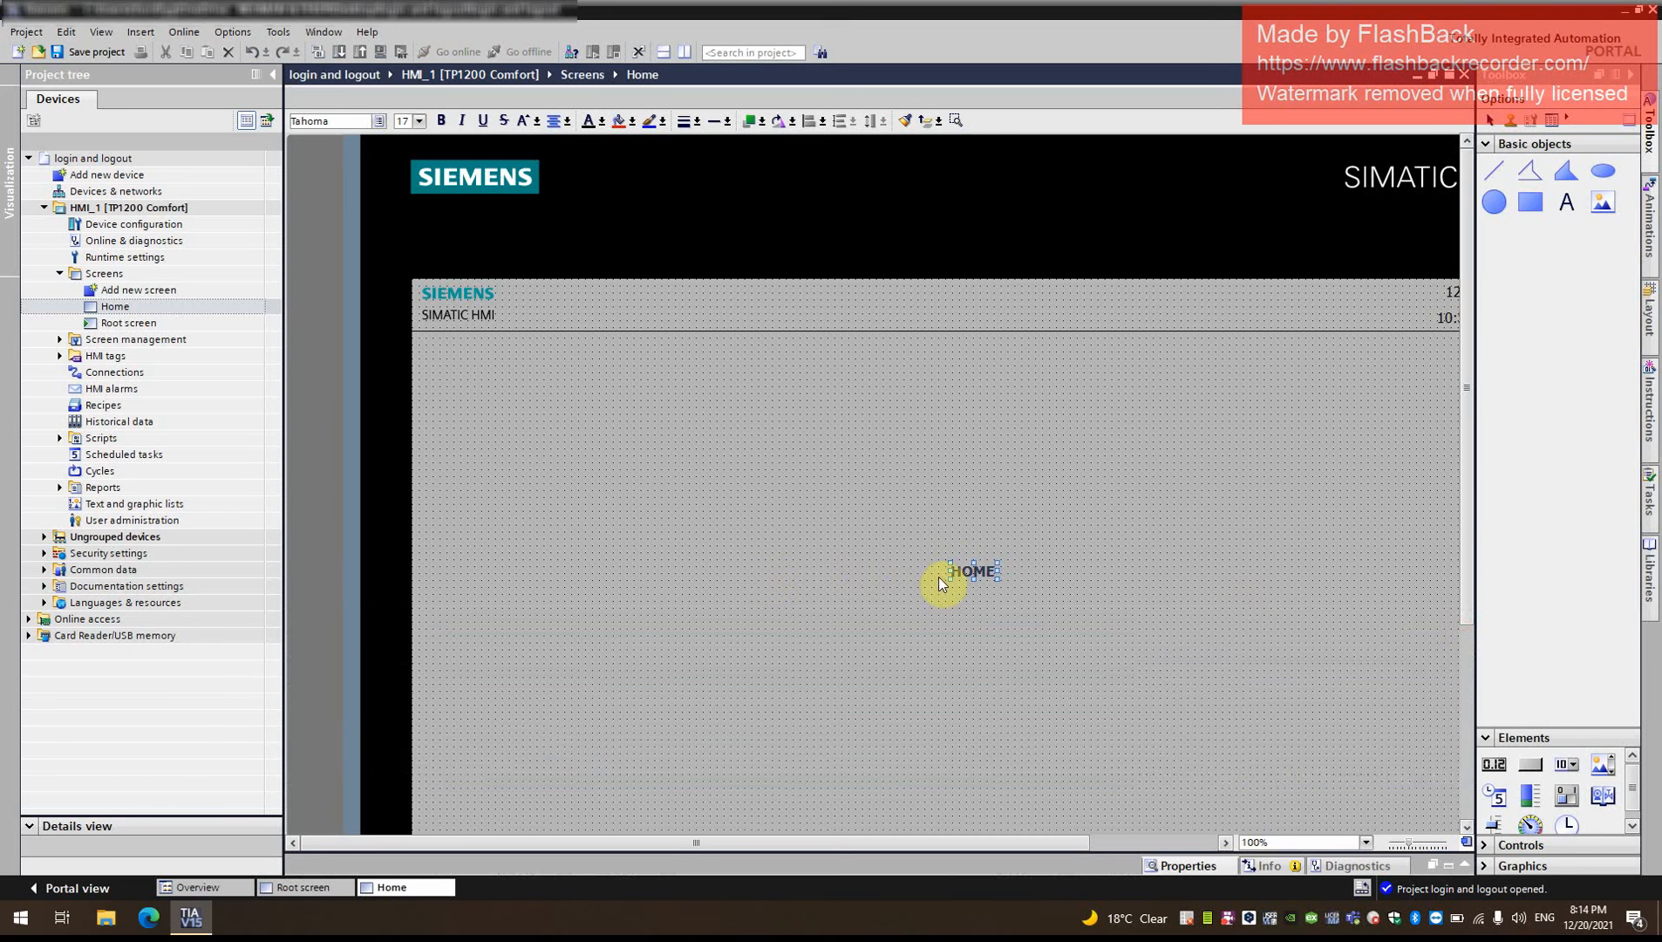
{"action": "left_click_drag", "start_coordinate": [951, 562], "coordinate": [783, 464]}
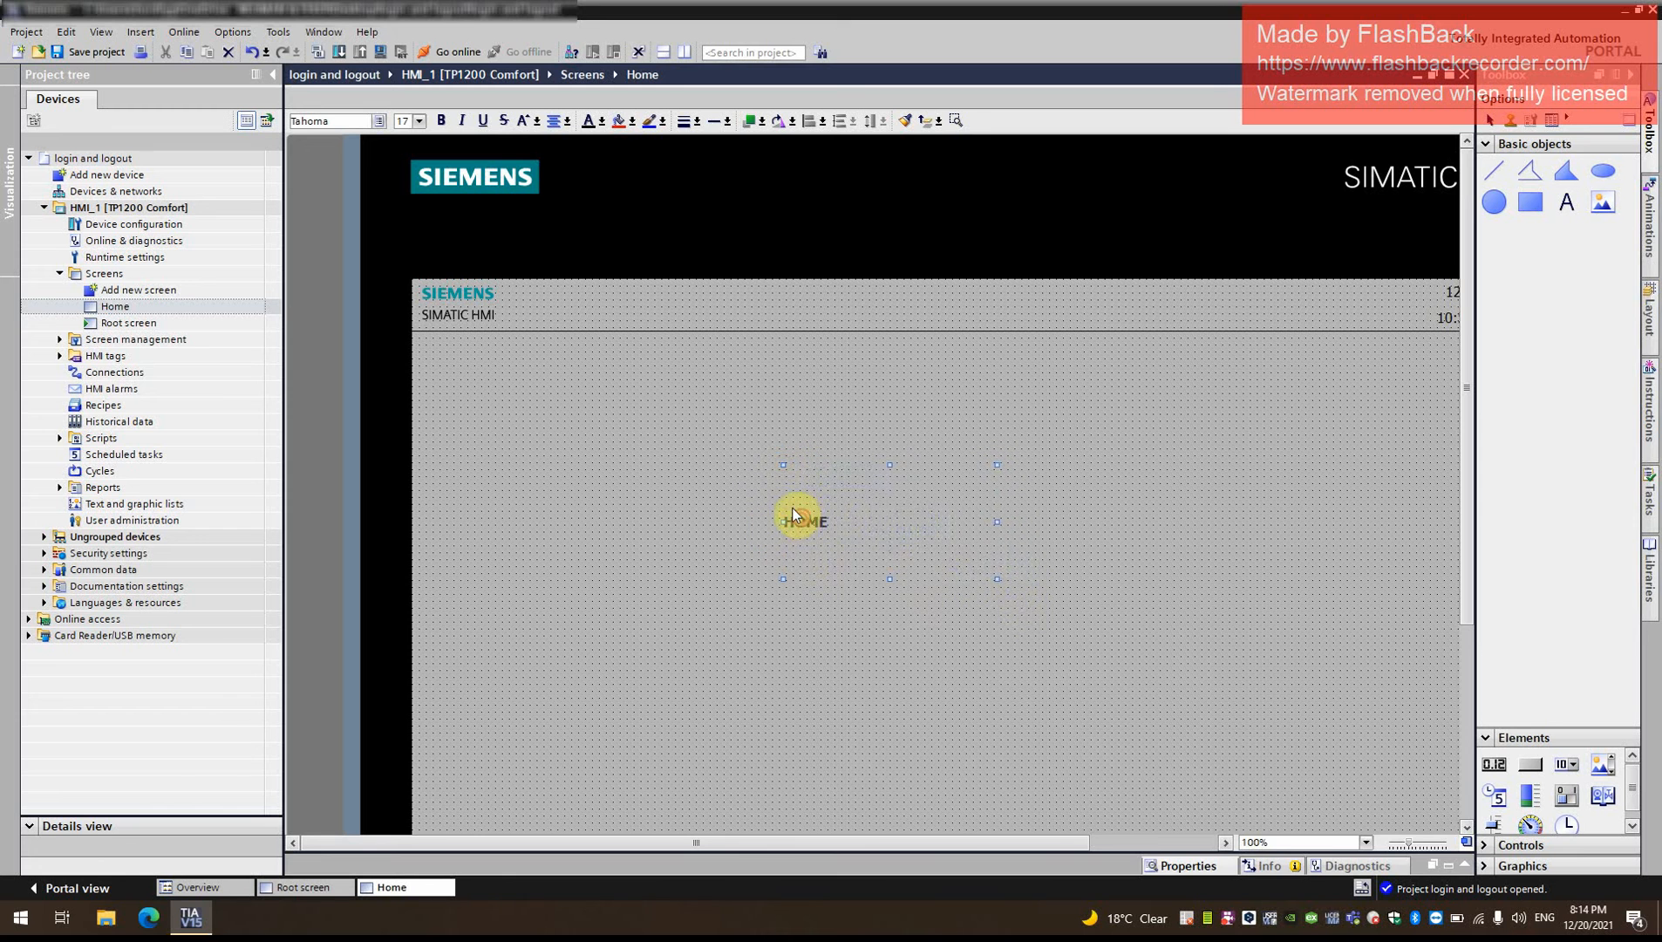
- Set the font size of the HOME text field to 27, keeping bold Tahoma
{"action": "double_click", "coordinate": [789, 522]}
{"action": "left_click", "coordinate": [1168, 863]}
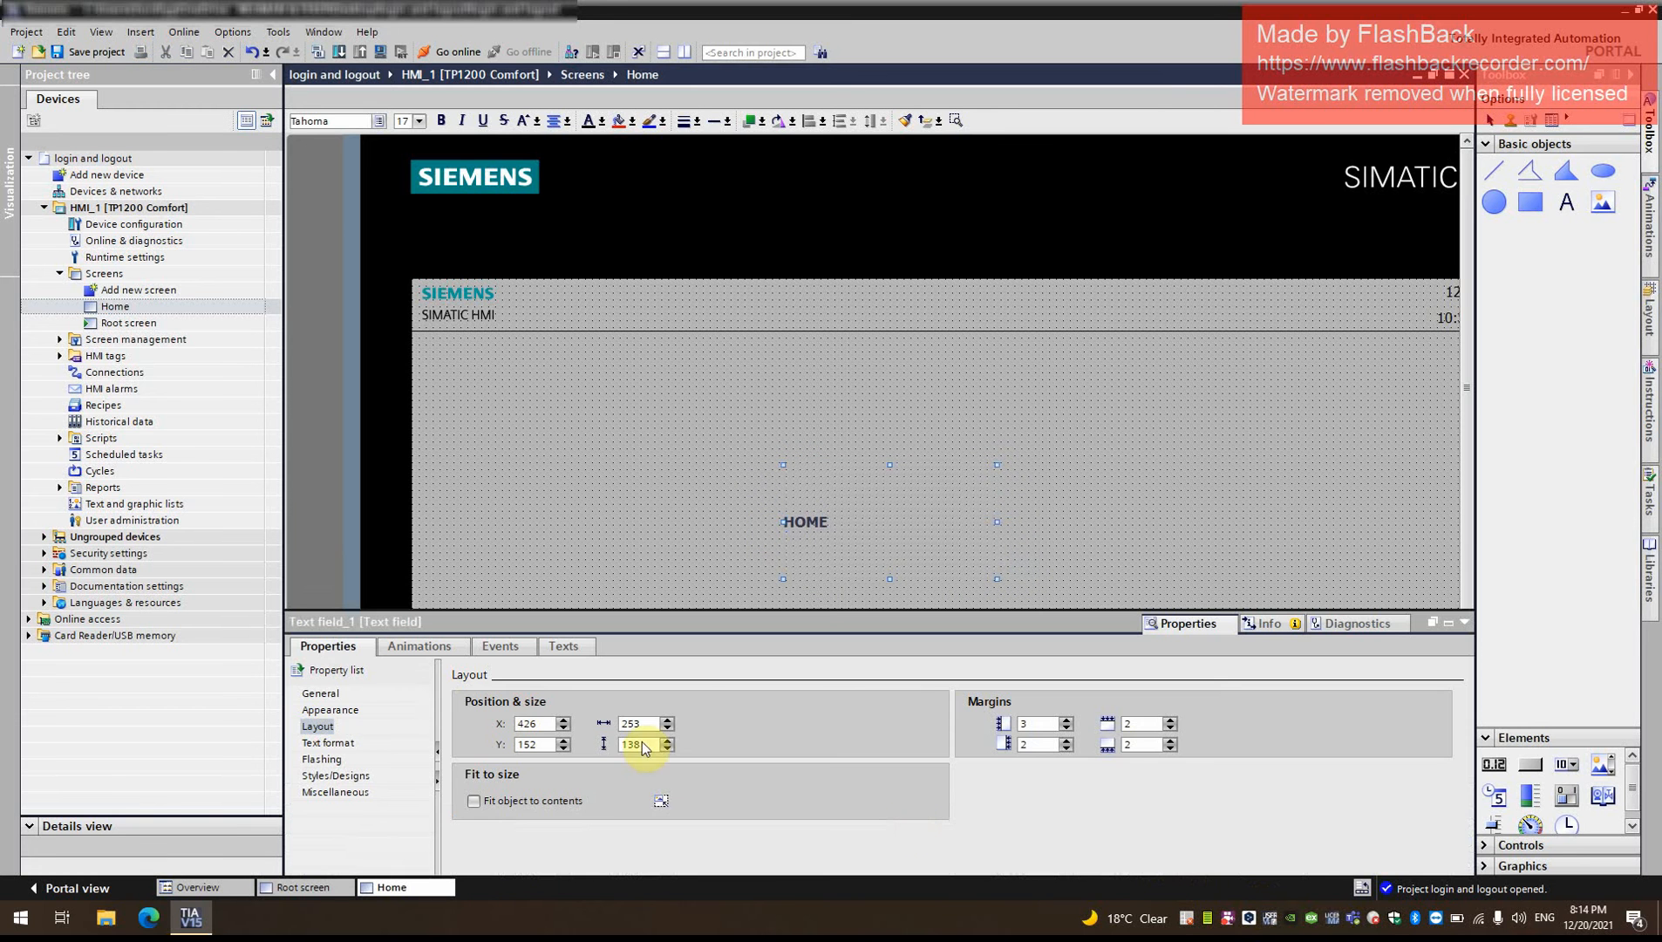
{"action": "left_click", "coordinate": [321, 694]}
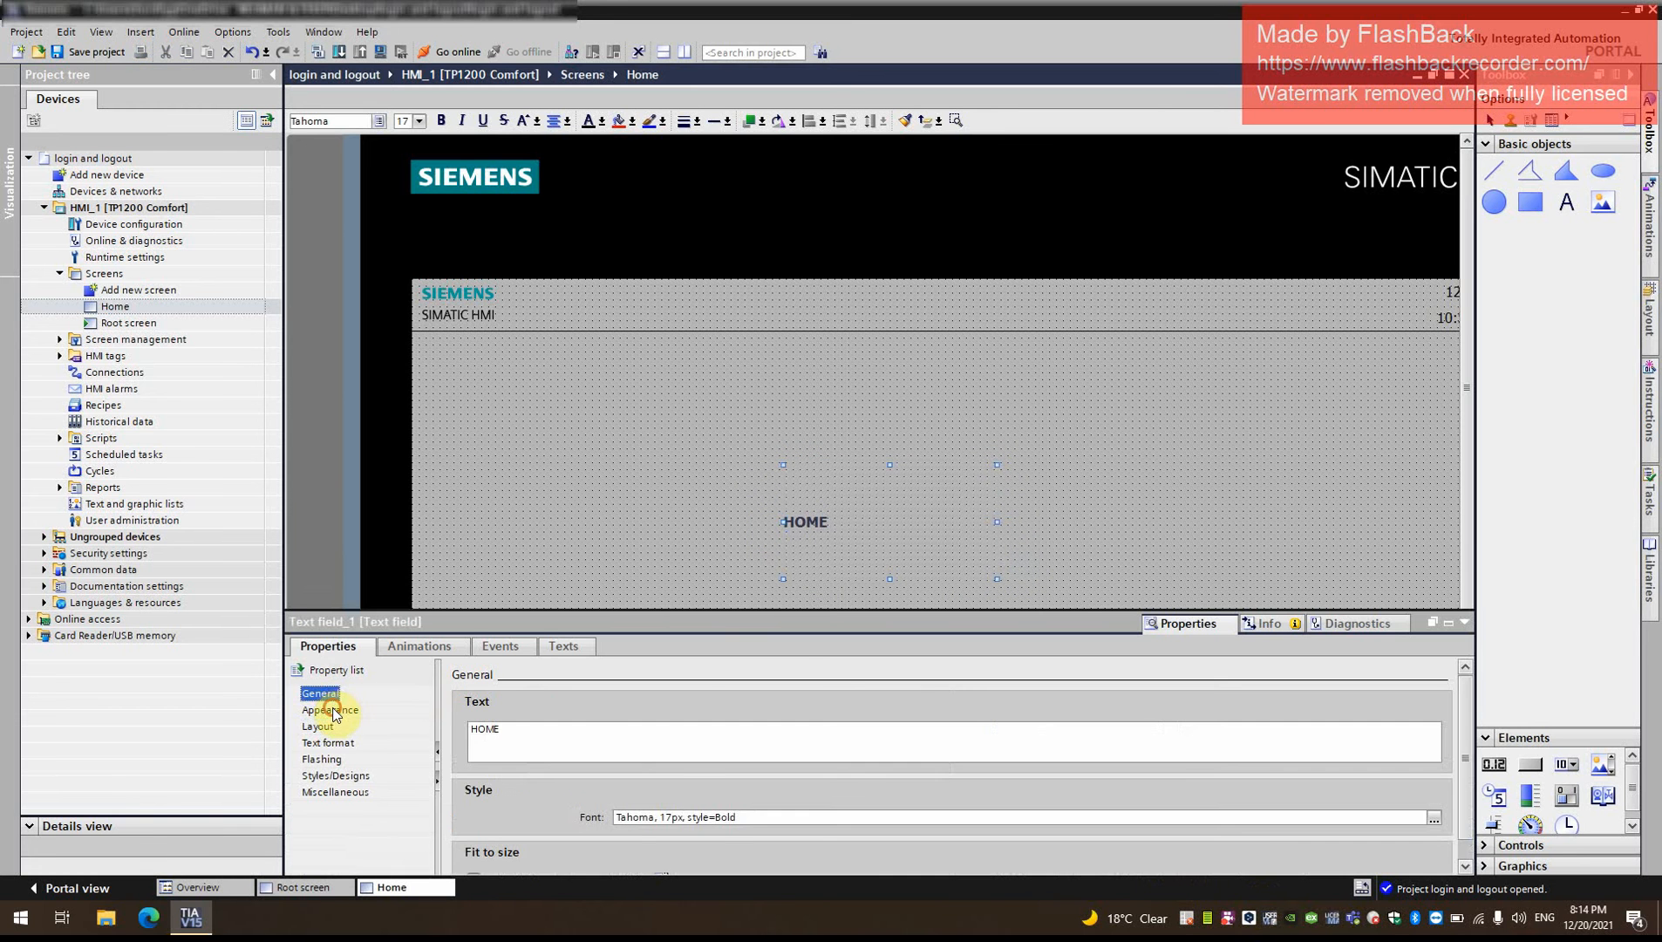
{"action": "left_click", "coordinate": [334, 711]}
{"action": "left_click", "coordinate": [353, 695]}
{"action": "left_click", "coordinate": [1434, 816]}
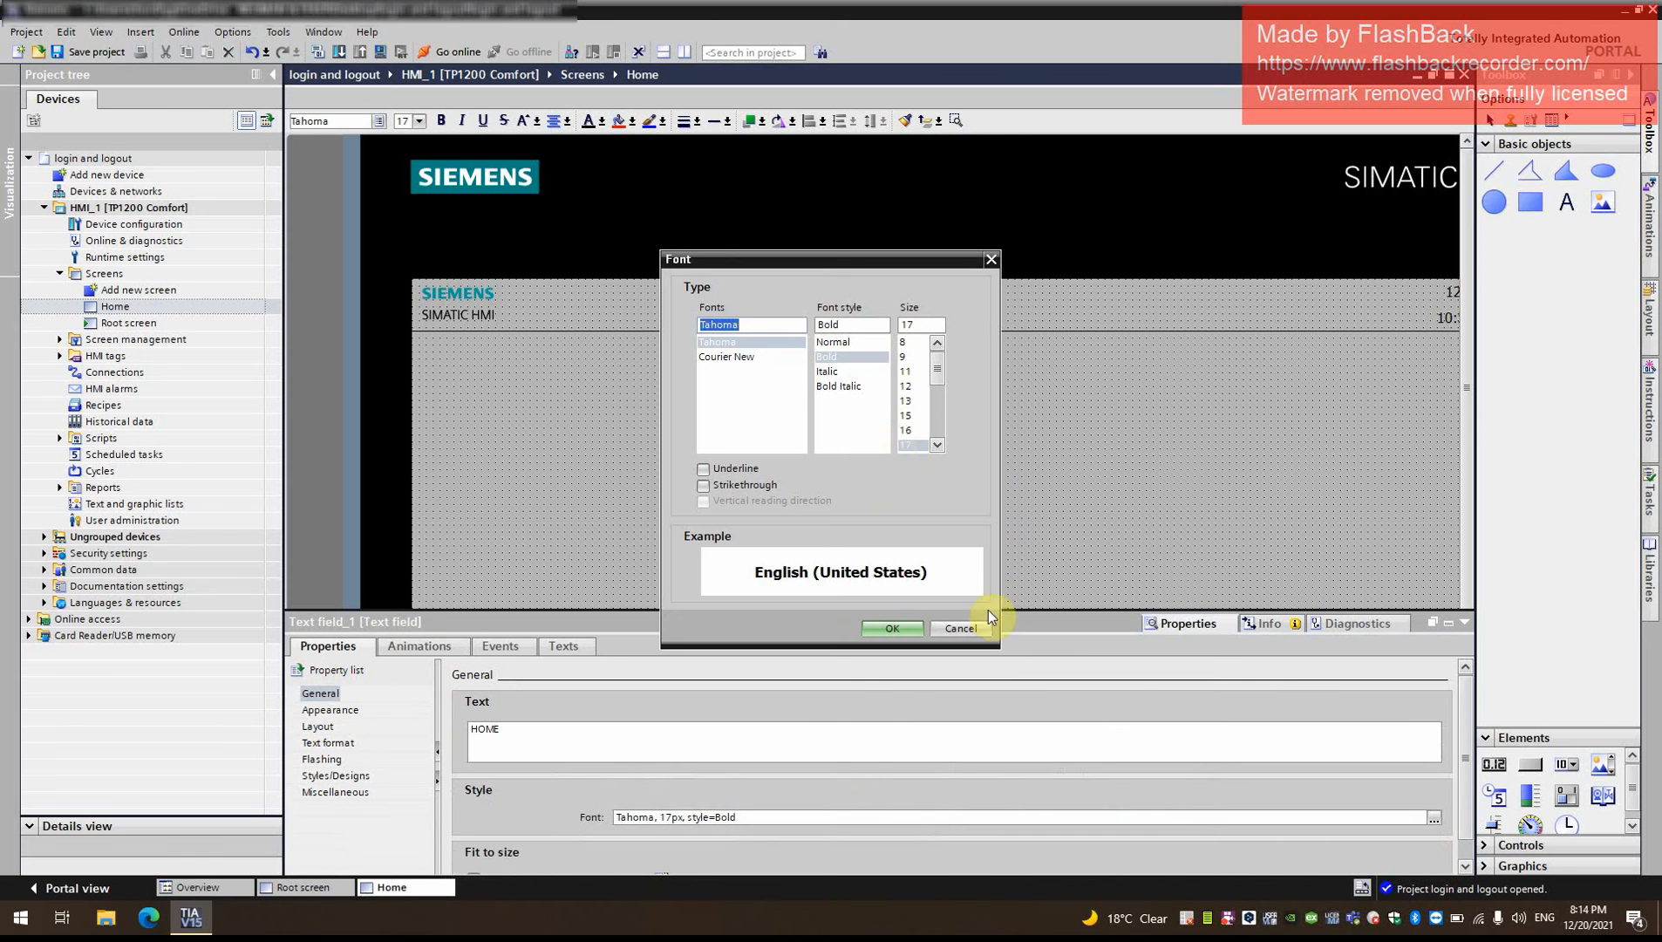
{"action": "left_click", "coordinate": [939, 445]}
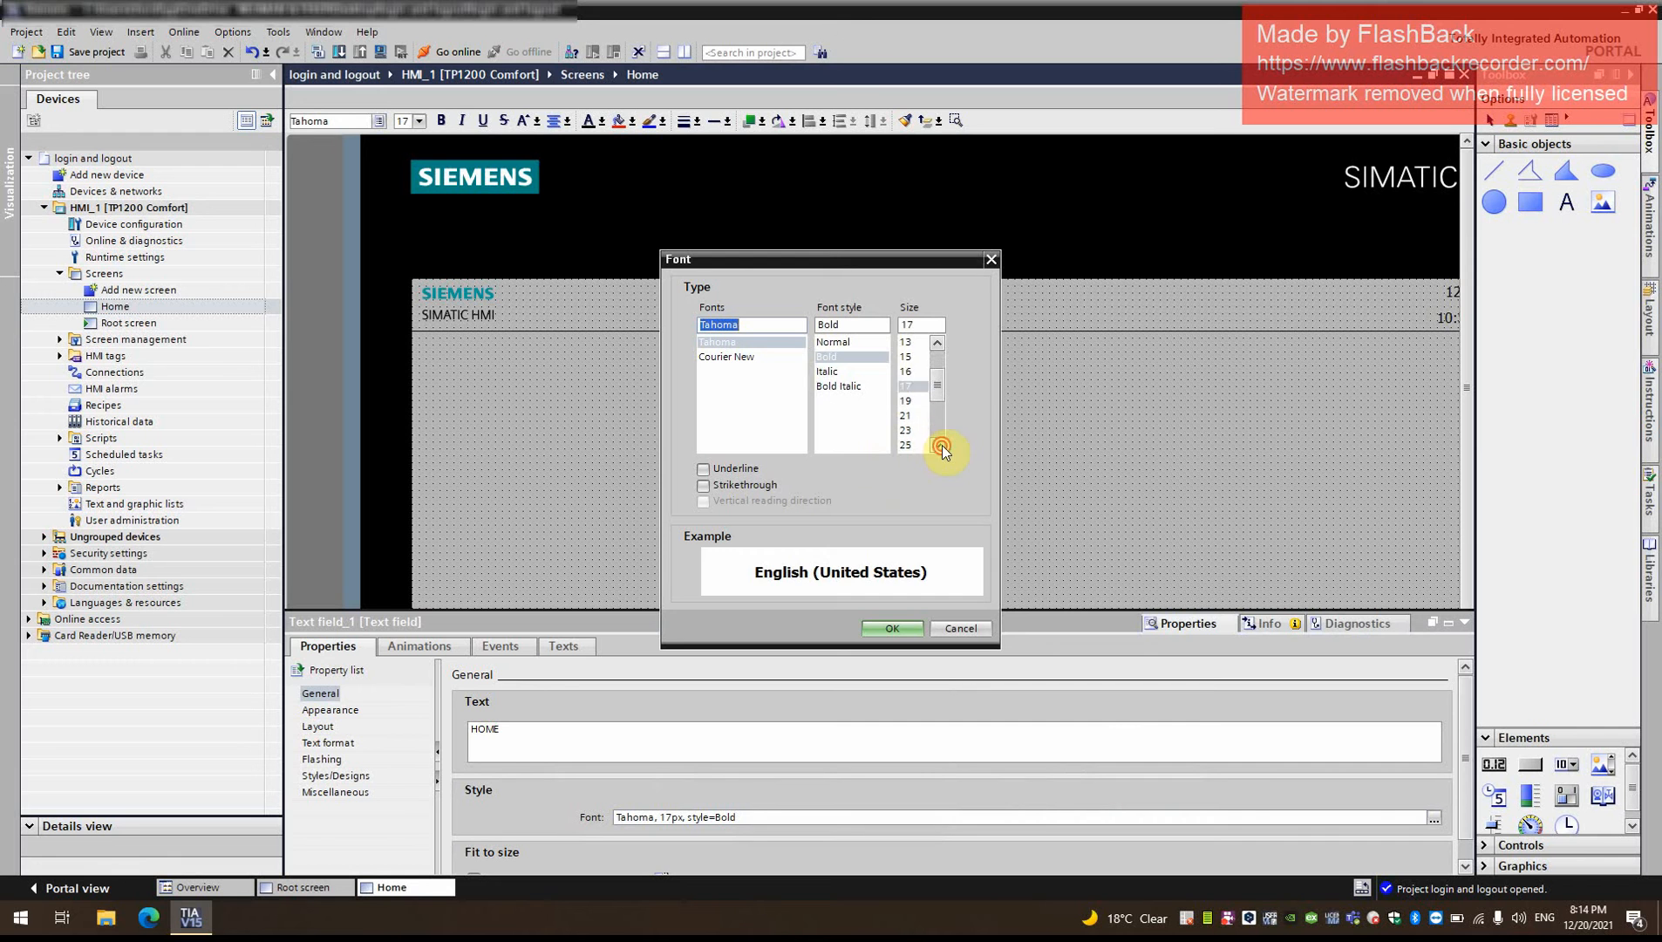
{"action": "left_click", "coordinate": [904, 430]}
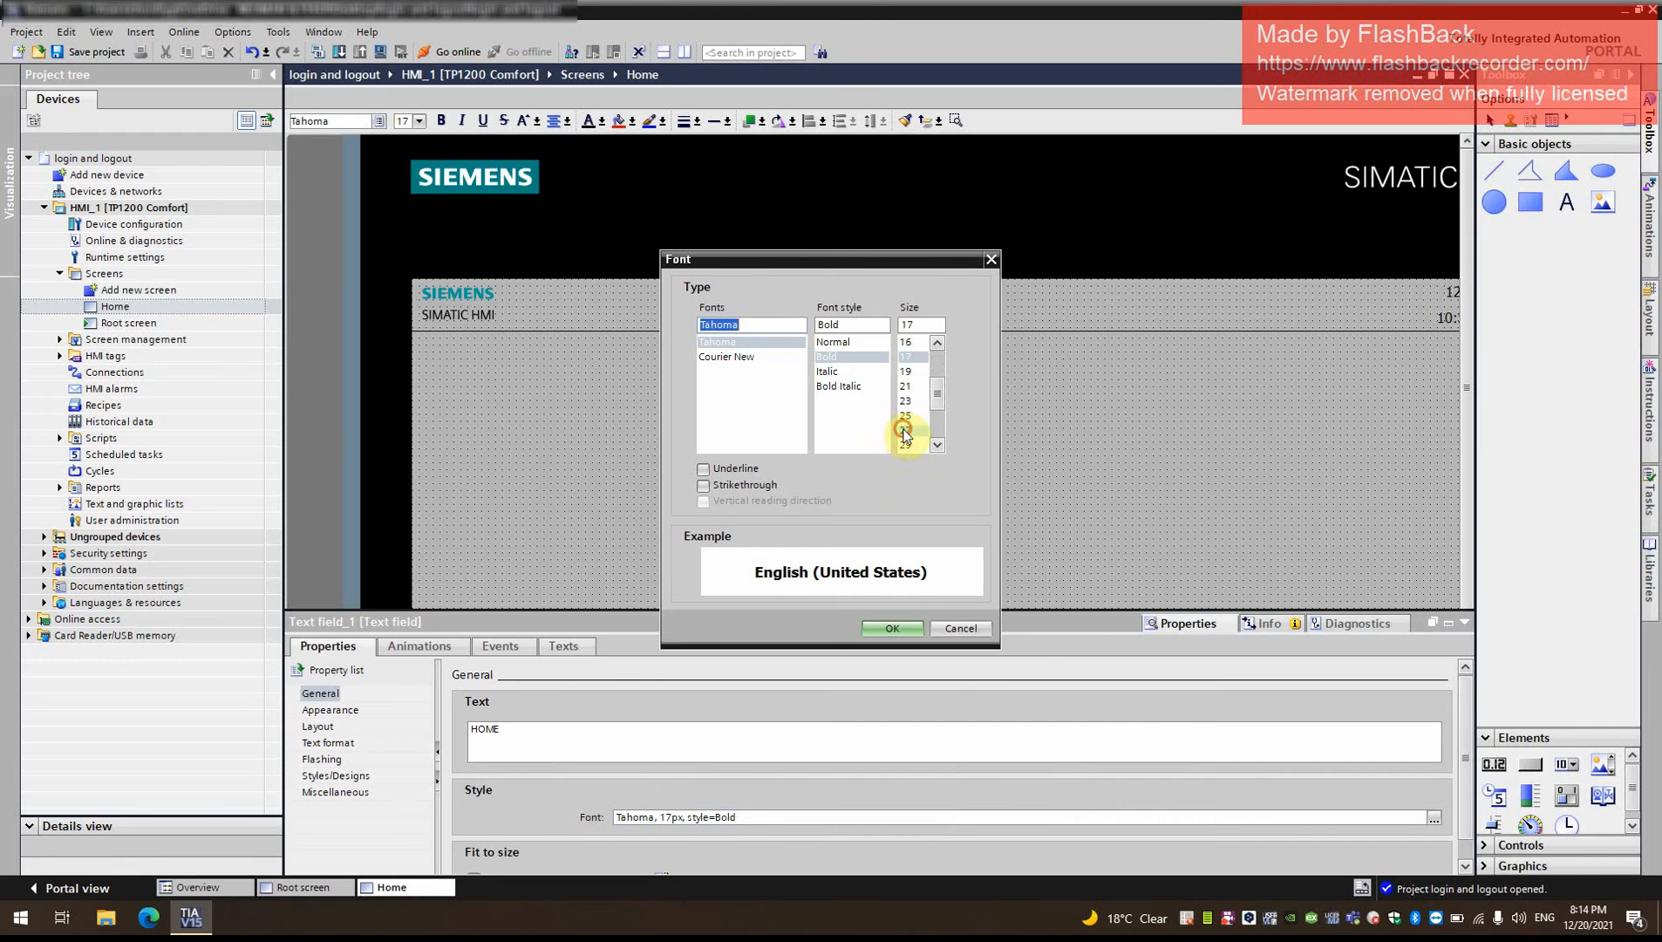
{"action": "left_click", "coordinate": [868, 628]}
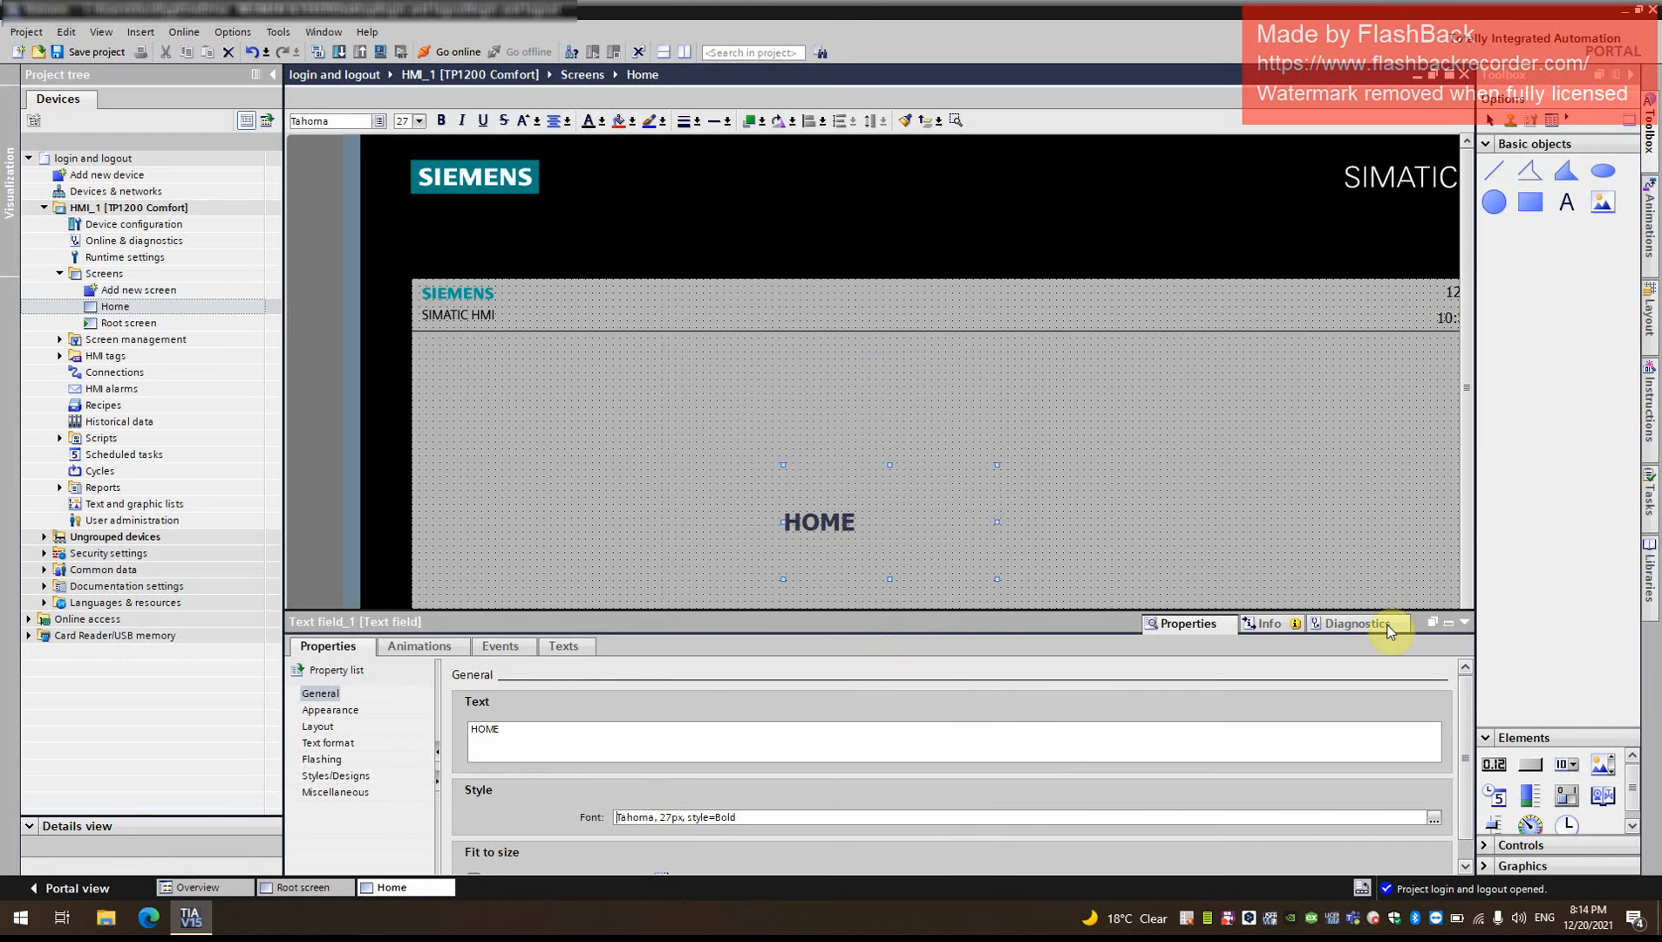
- Shrink the HOME text field closely around its text and move it slightly above the middle of the screen
{"action": "left_click", "coordinate": [1437, 624]}
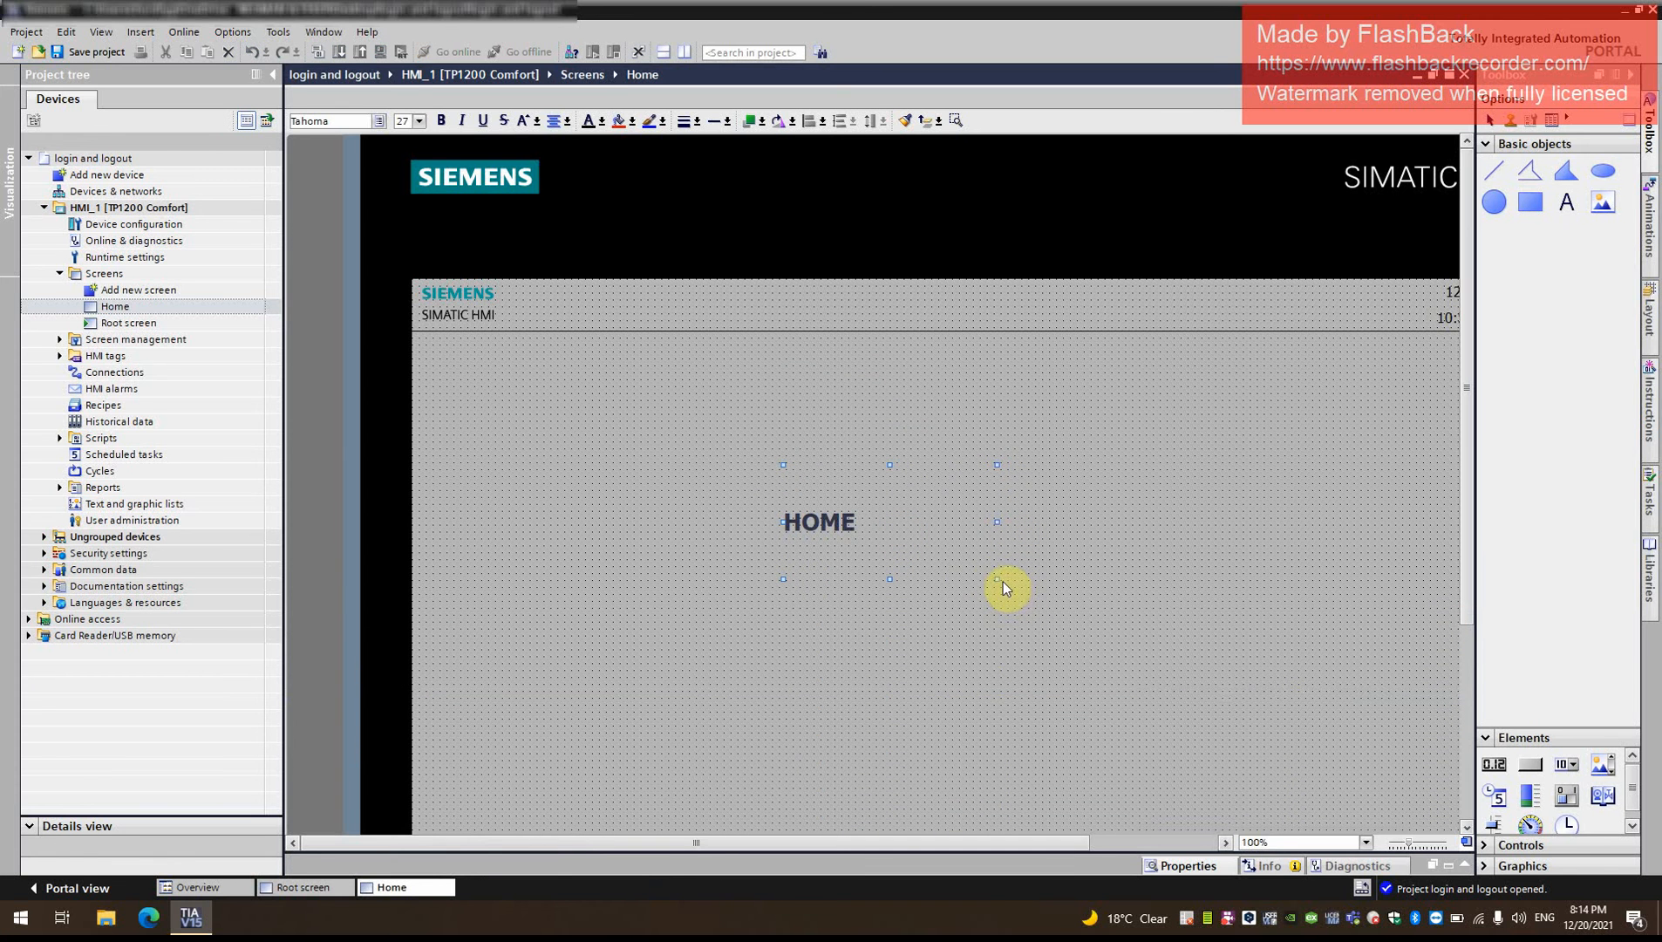
{"action": "left_click_drag", "start_coordinate": [997, 578], "coordinate": [968, 513]}
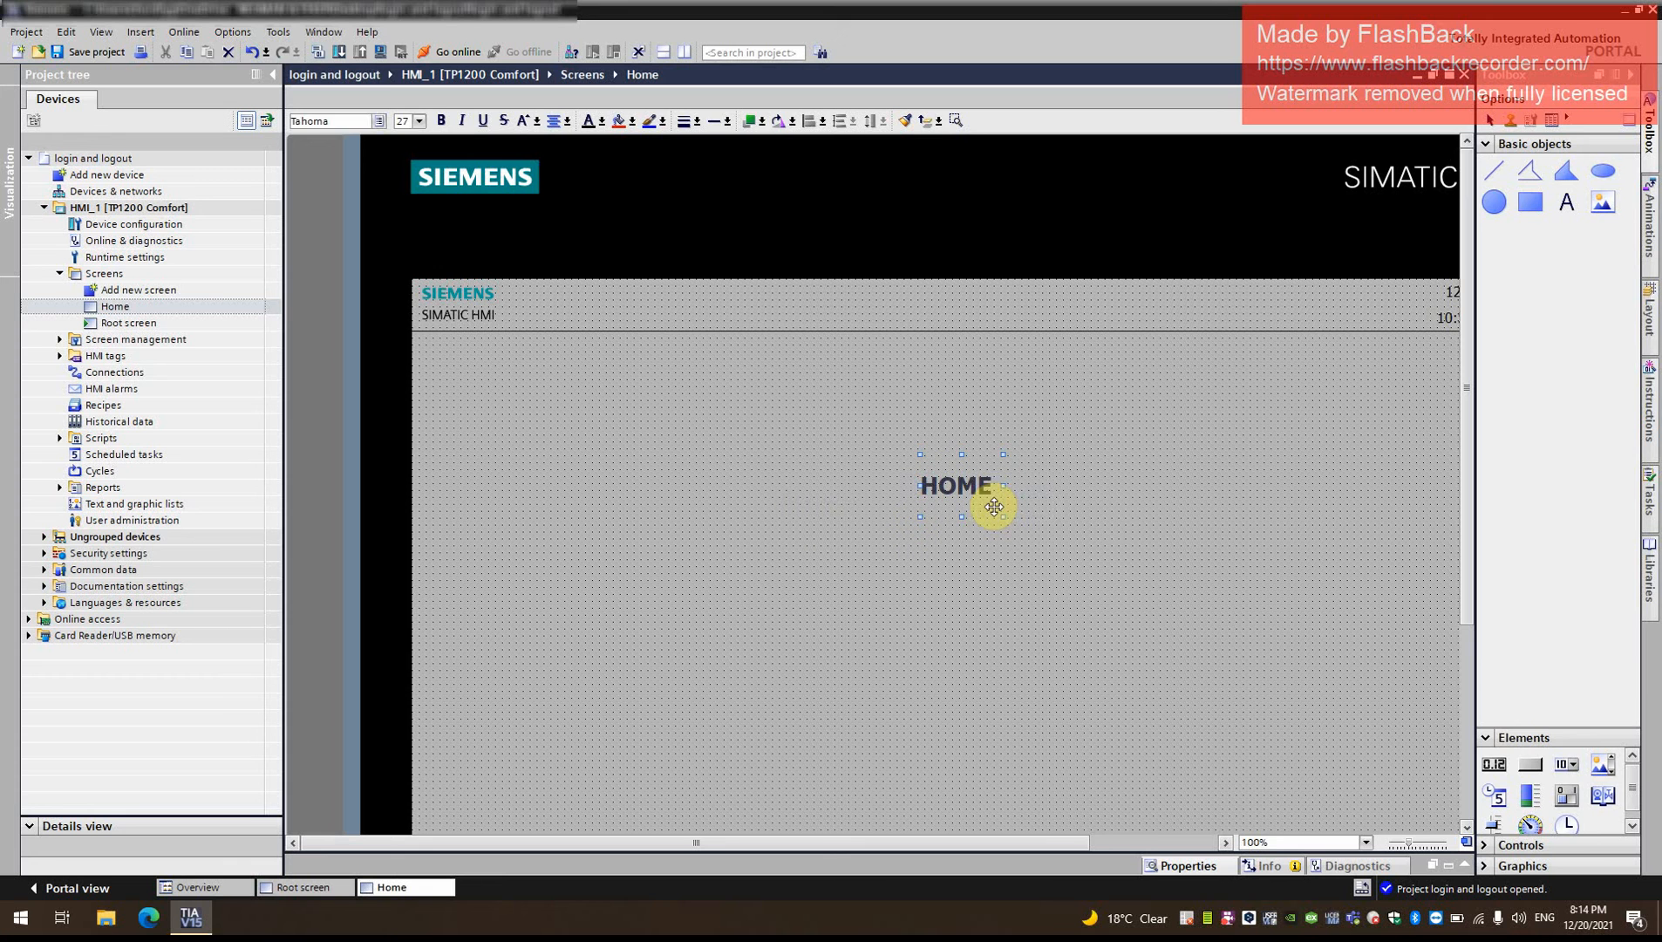
{"action": "left_click", "coordinate": [1177, 510]}
- Add a button below the HOME text on the Home screen and label it Main
{"action": "left_click", "coordinate": [1485, 144]}
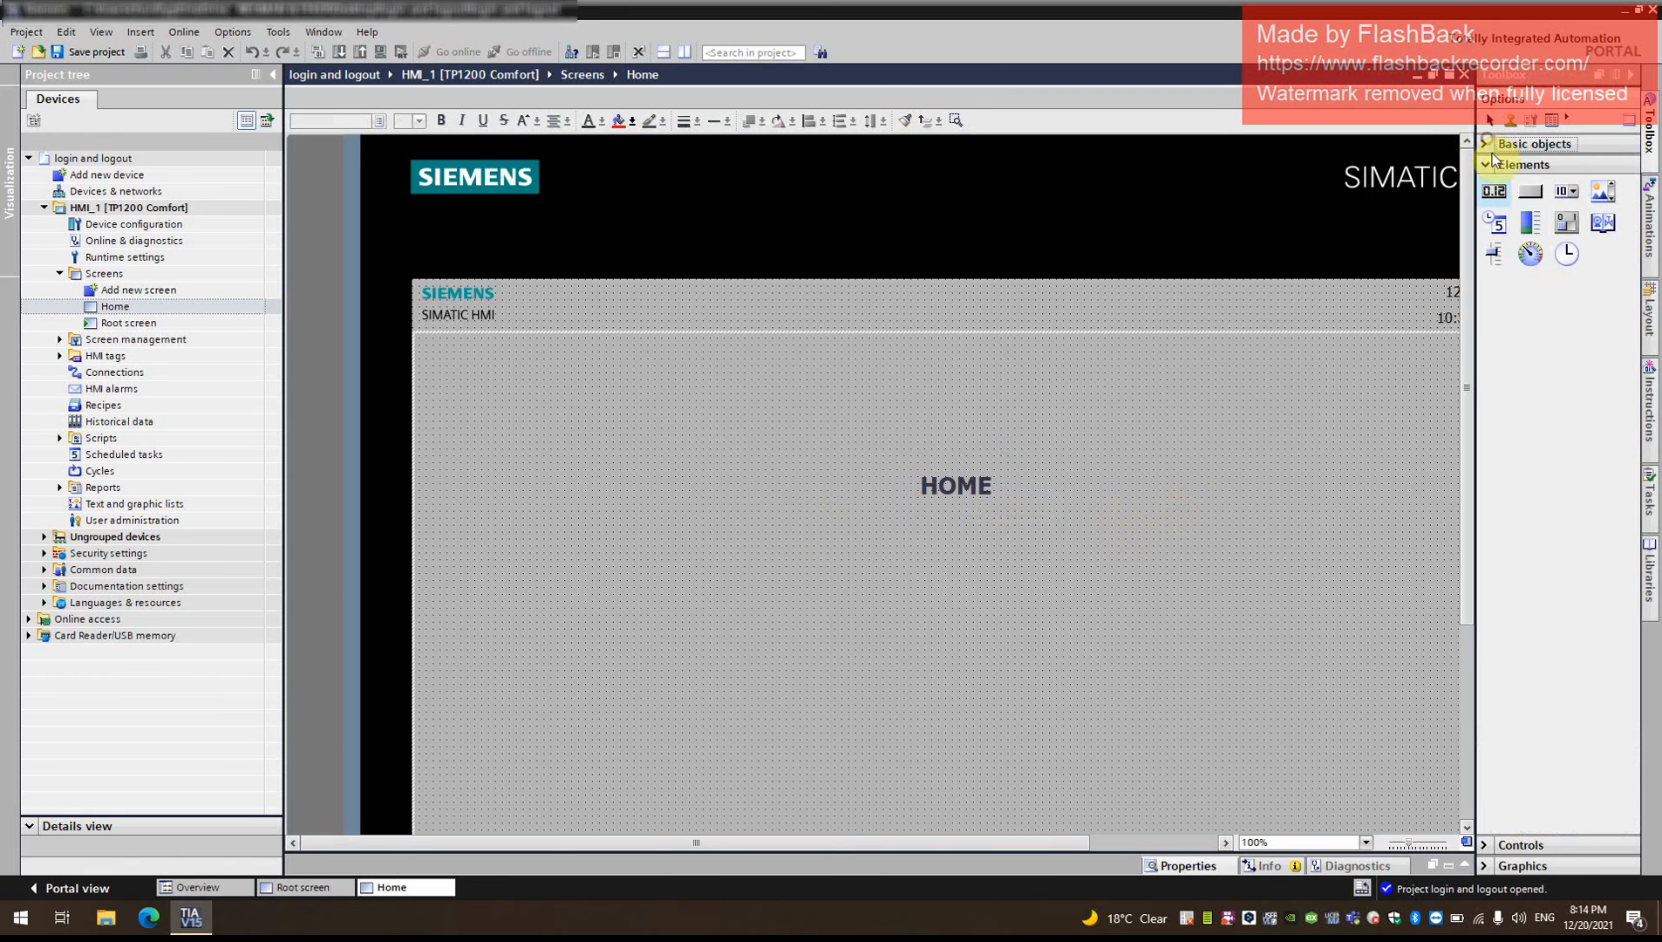
{"action": "left_click_drag", "start_coordinate": [1496, 279], "coordinate": [996, 640]}
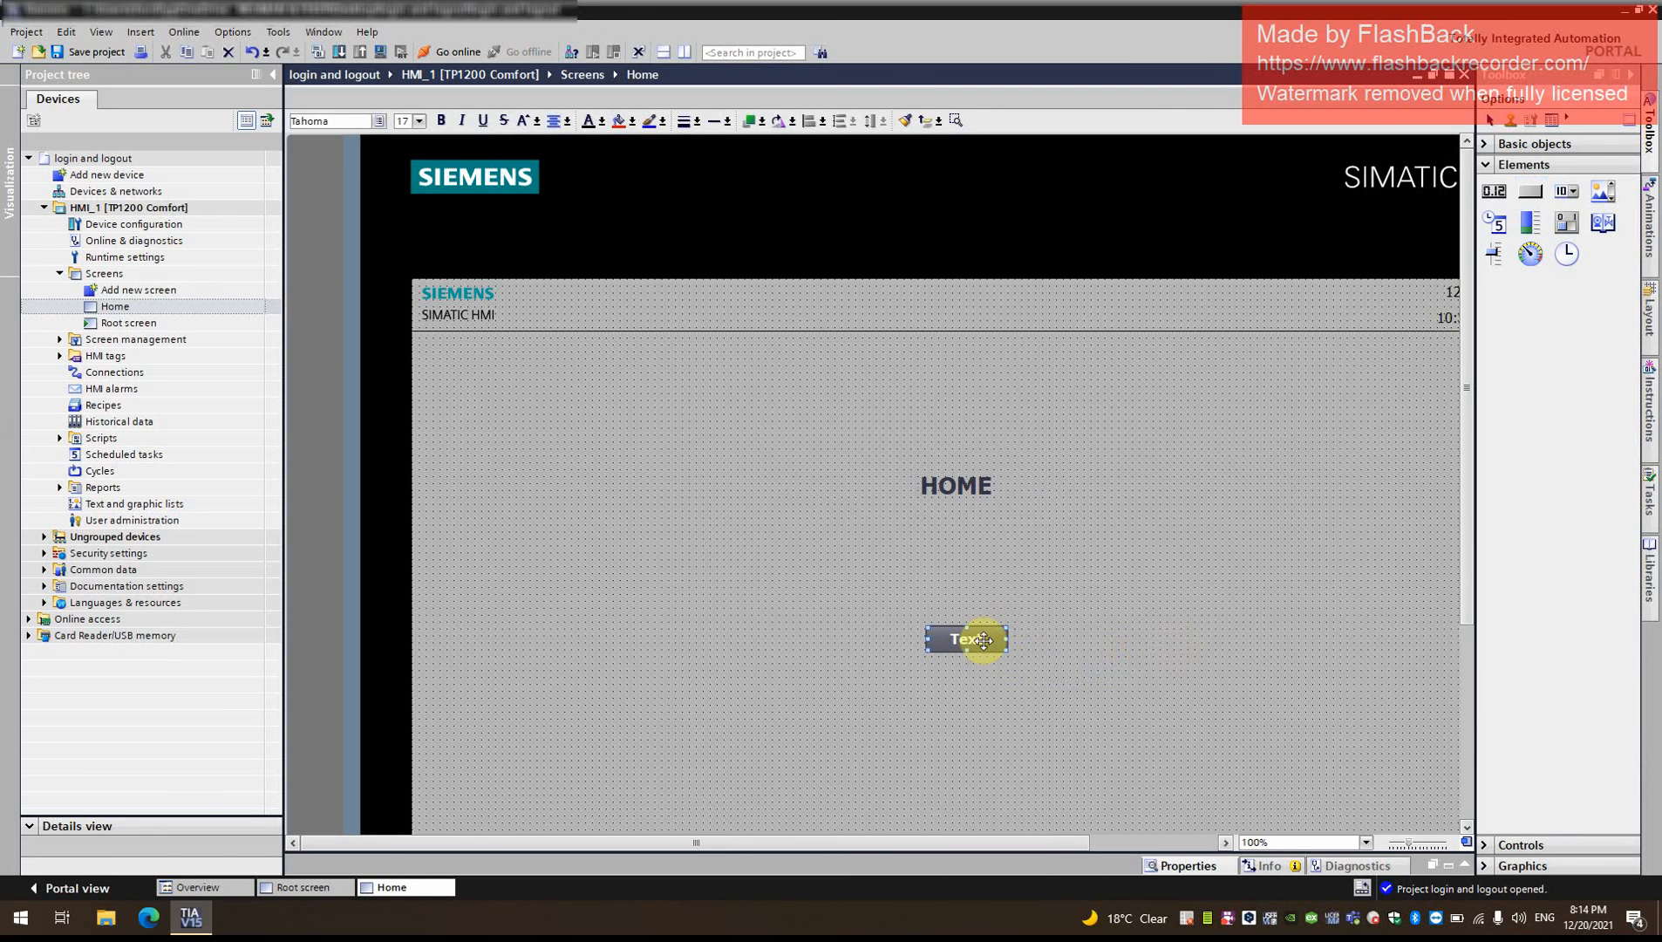
{"action": "type", "text": "maiMAin"}
{"action": "key", "text": "BackSpace"}
{"action": "key", "text": "BackSpace"}
{"action": "type", "text": "a"}
{"action": "key", "text": "BackSpace"}
{"action": "key", "text": "BackSpace"}
{"action": "type", "text": "ain"}
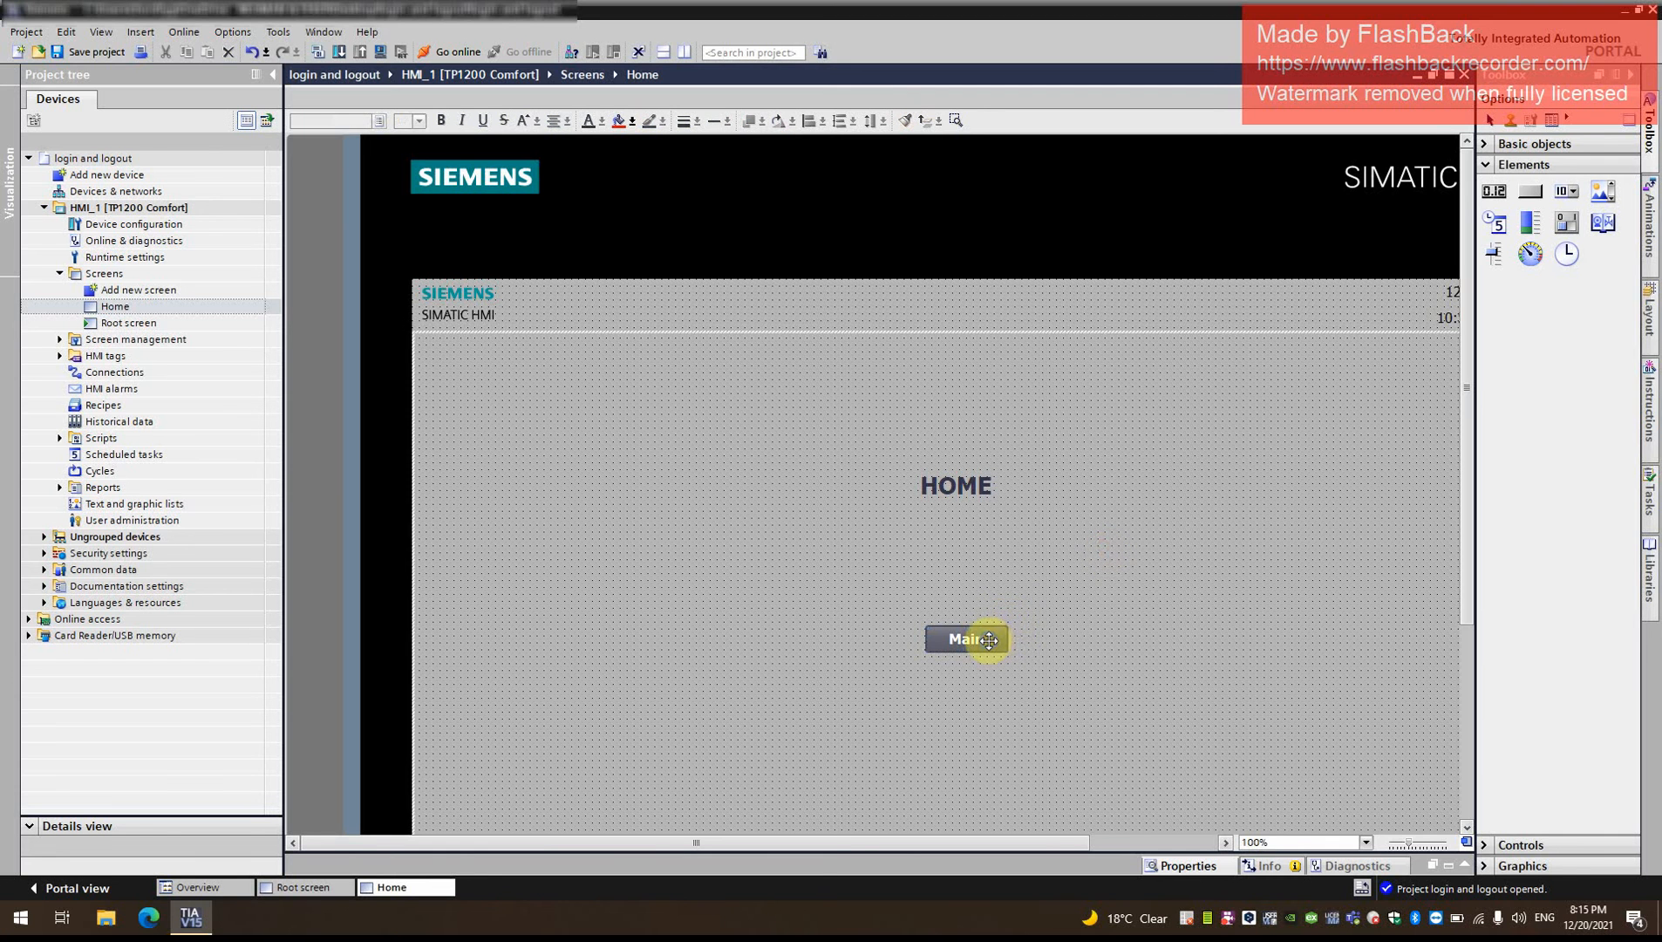
- Open the Press event settings of the Main button
{"action": "right_click", "coordinate": [984, 638]}
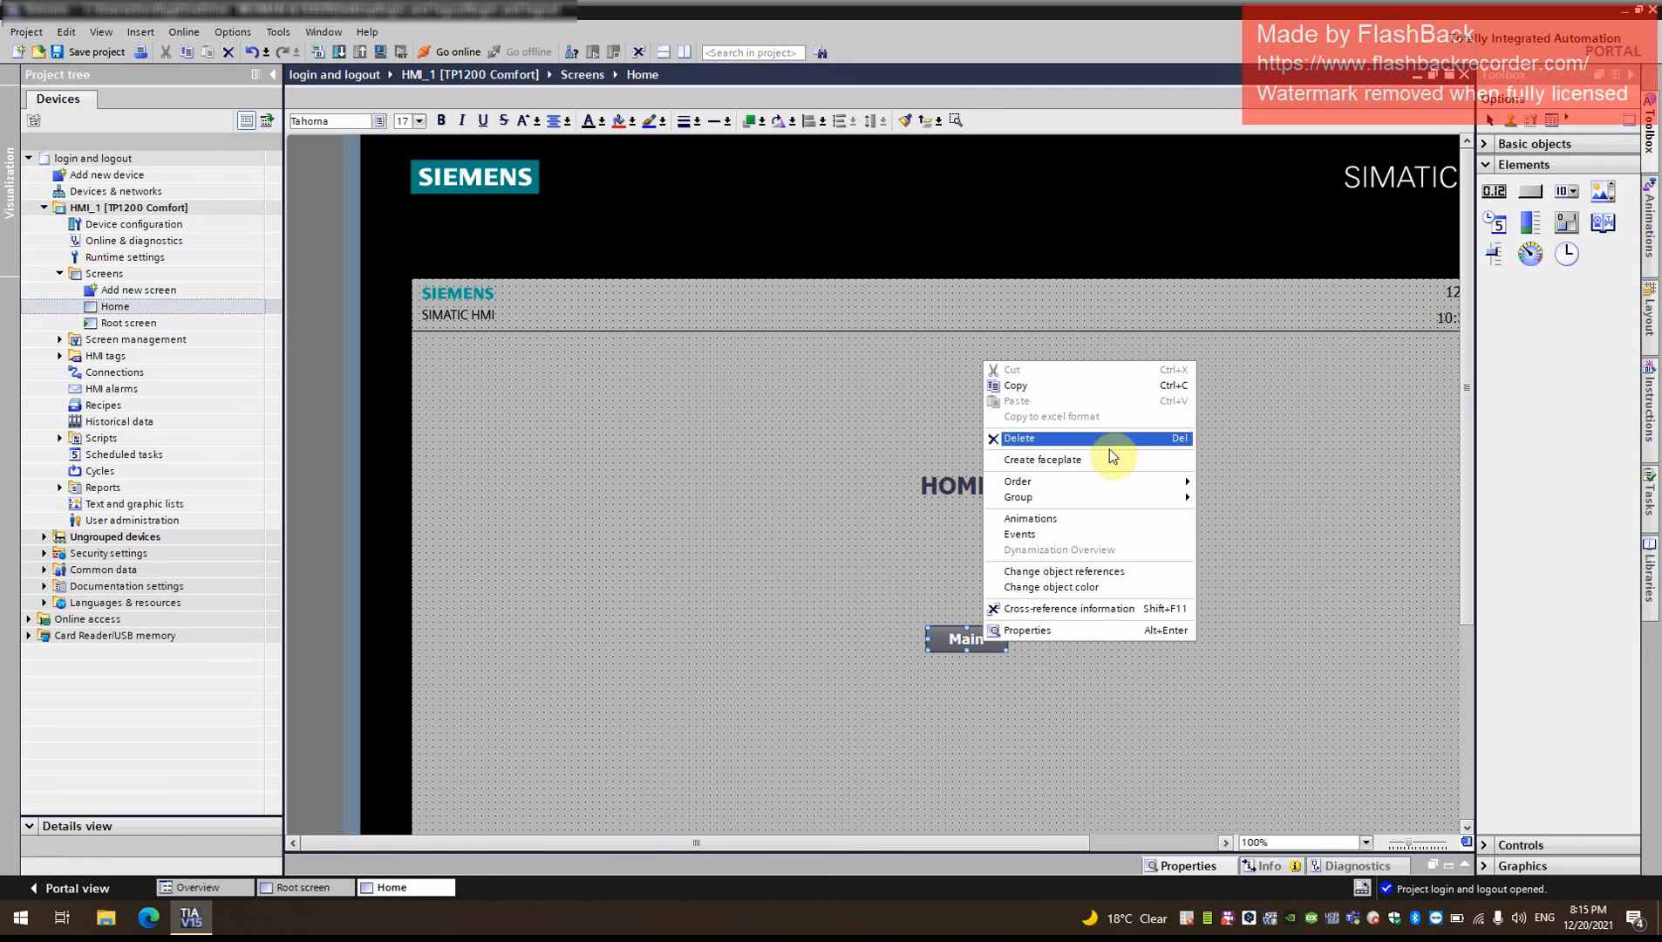
{"action": "left_click", "coordinate": [1104, 628]}
{"action": "left_click", "coordinate": [514, 645]}
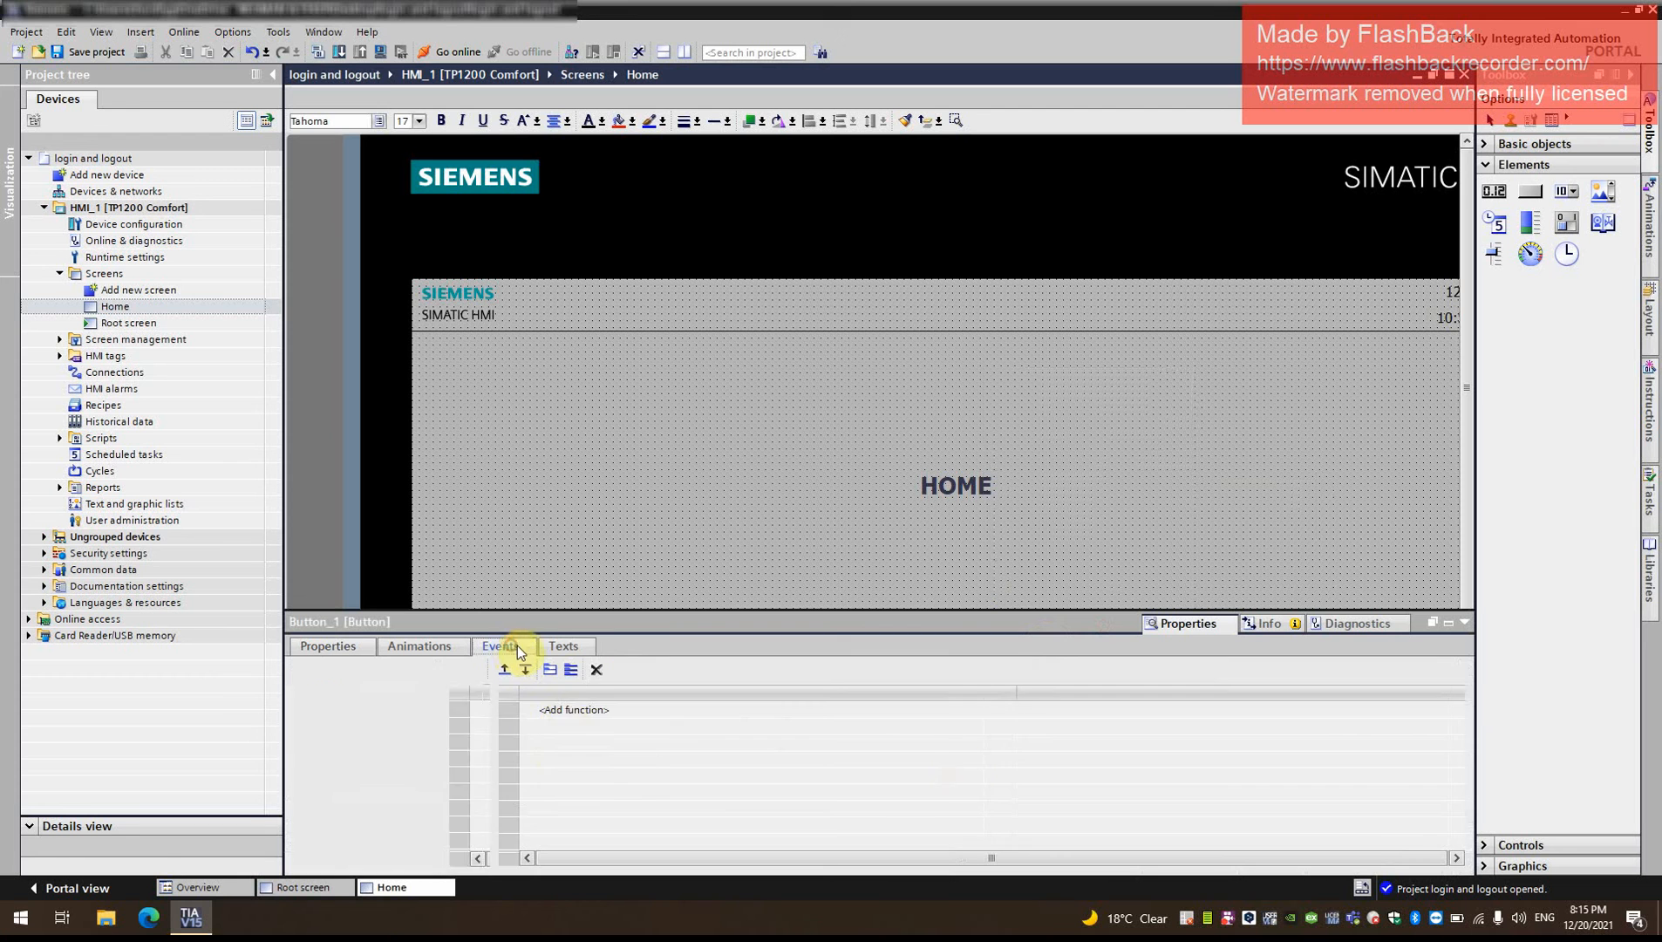
{"action": "left_click", "coordinate": [328, 709]}
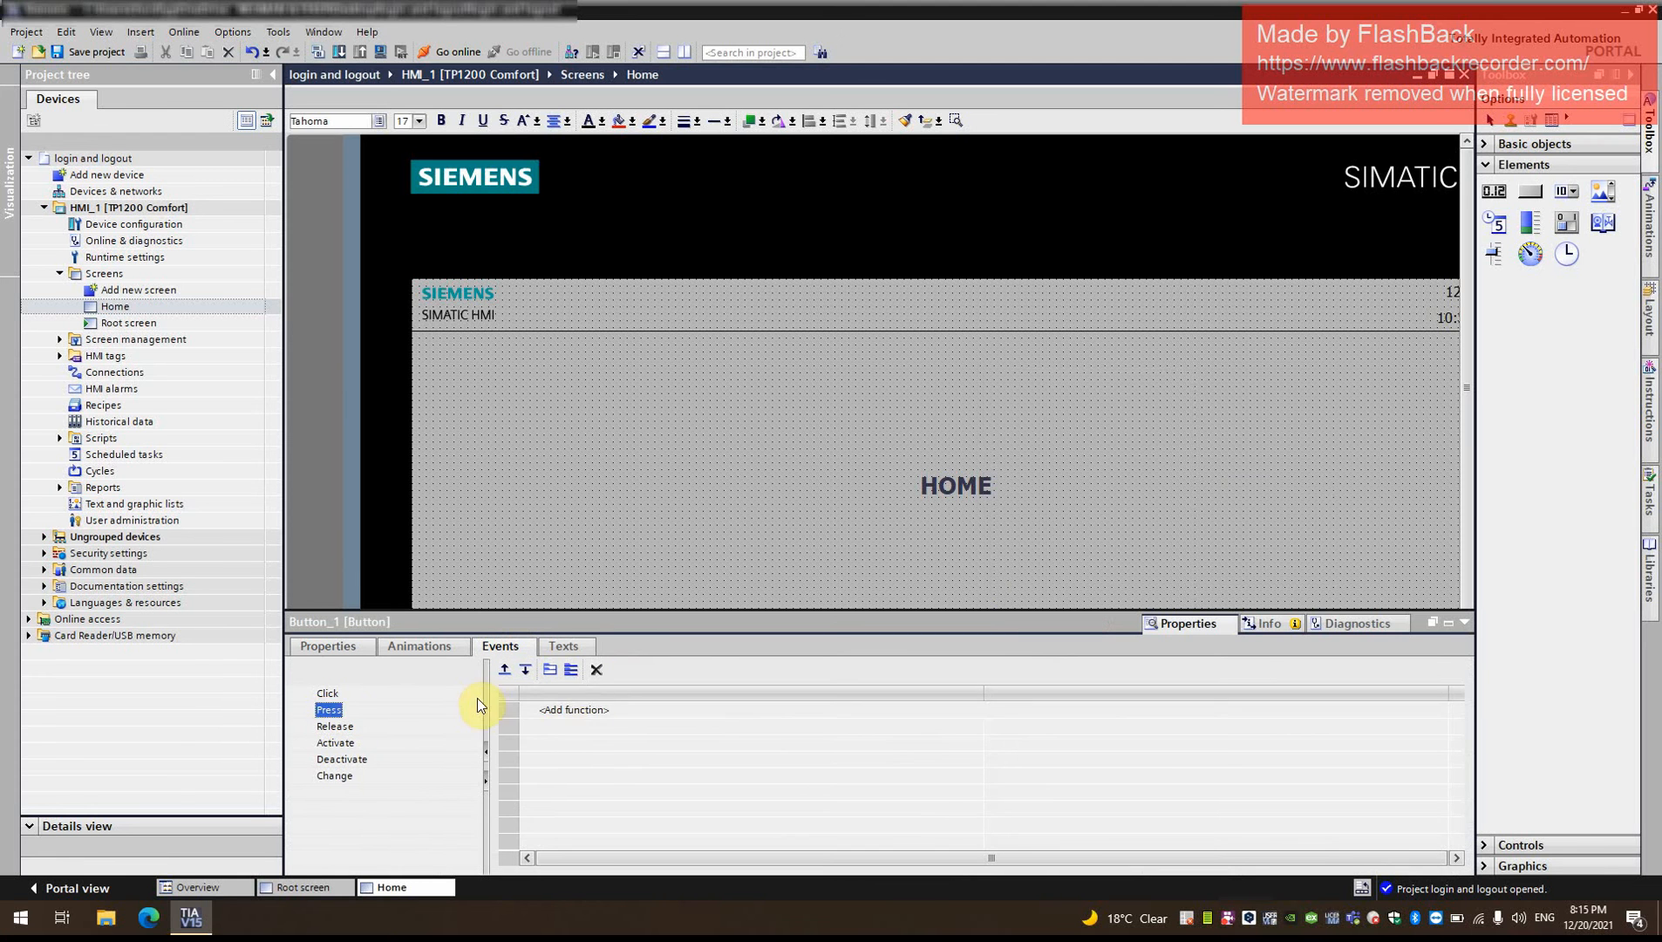
{"action": "left_click", "coordinate": [576, 710]}
{"action": "left_click", "coordinate": [1439, 709]}
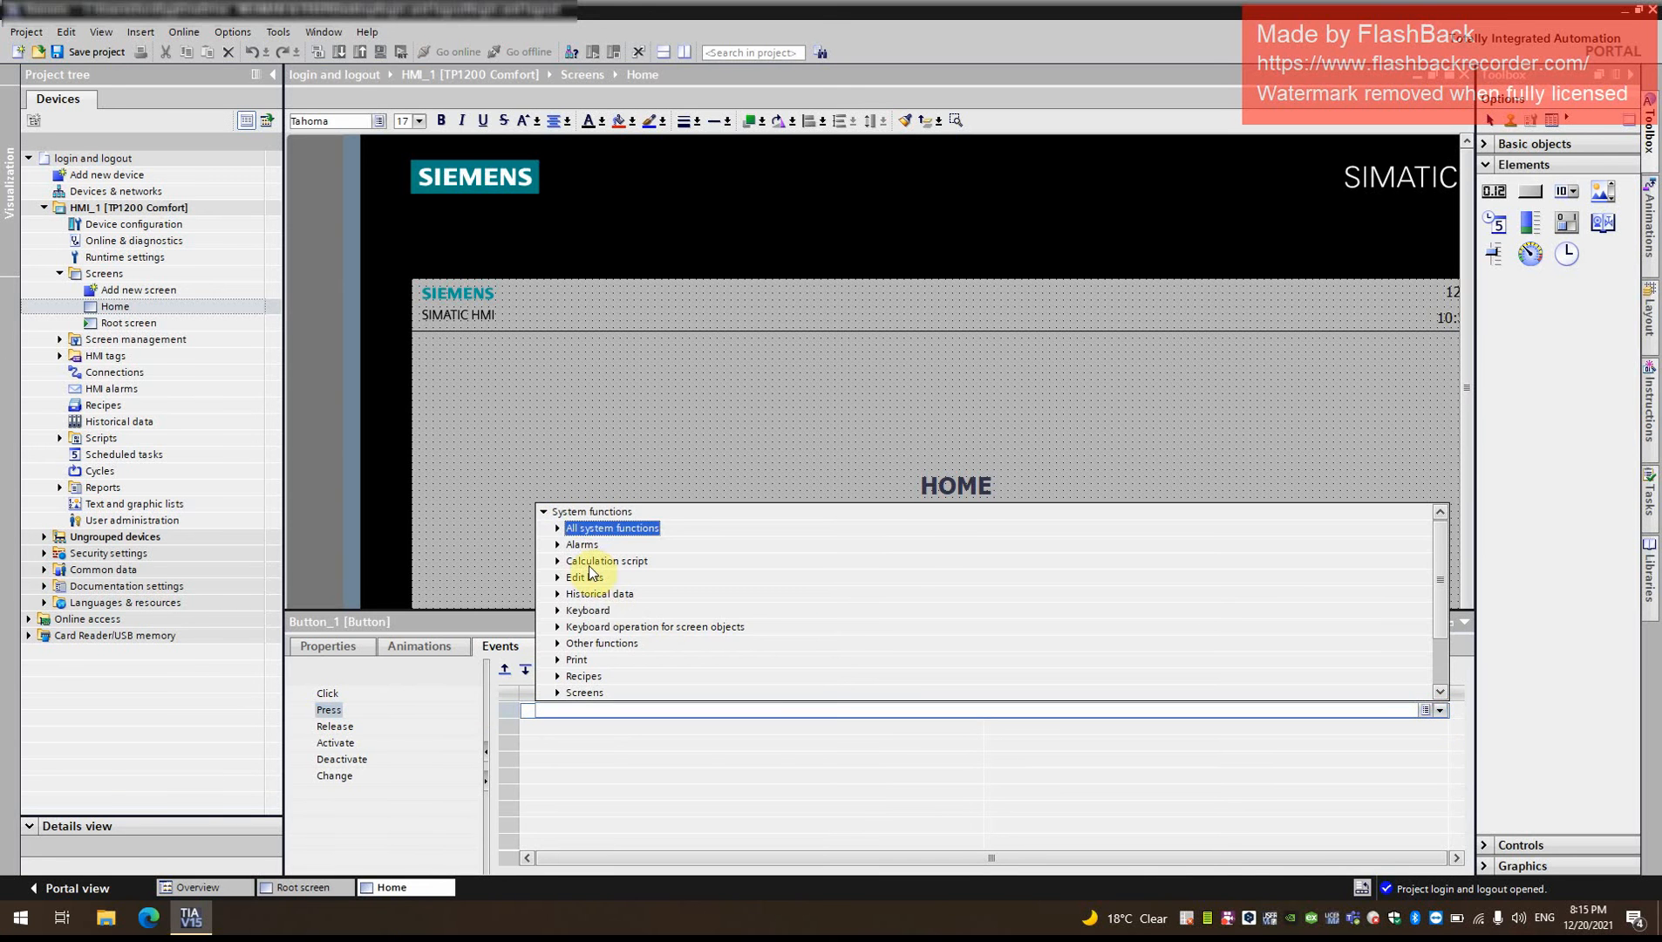
{"action": "left_click", "coordinate": [855, 438]}
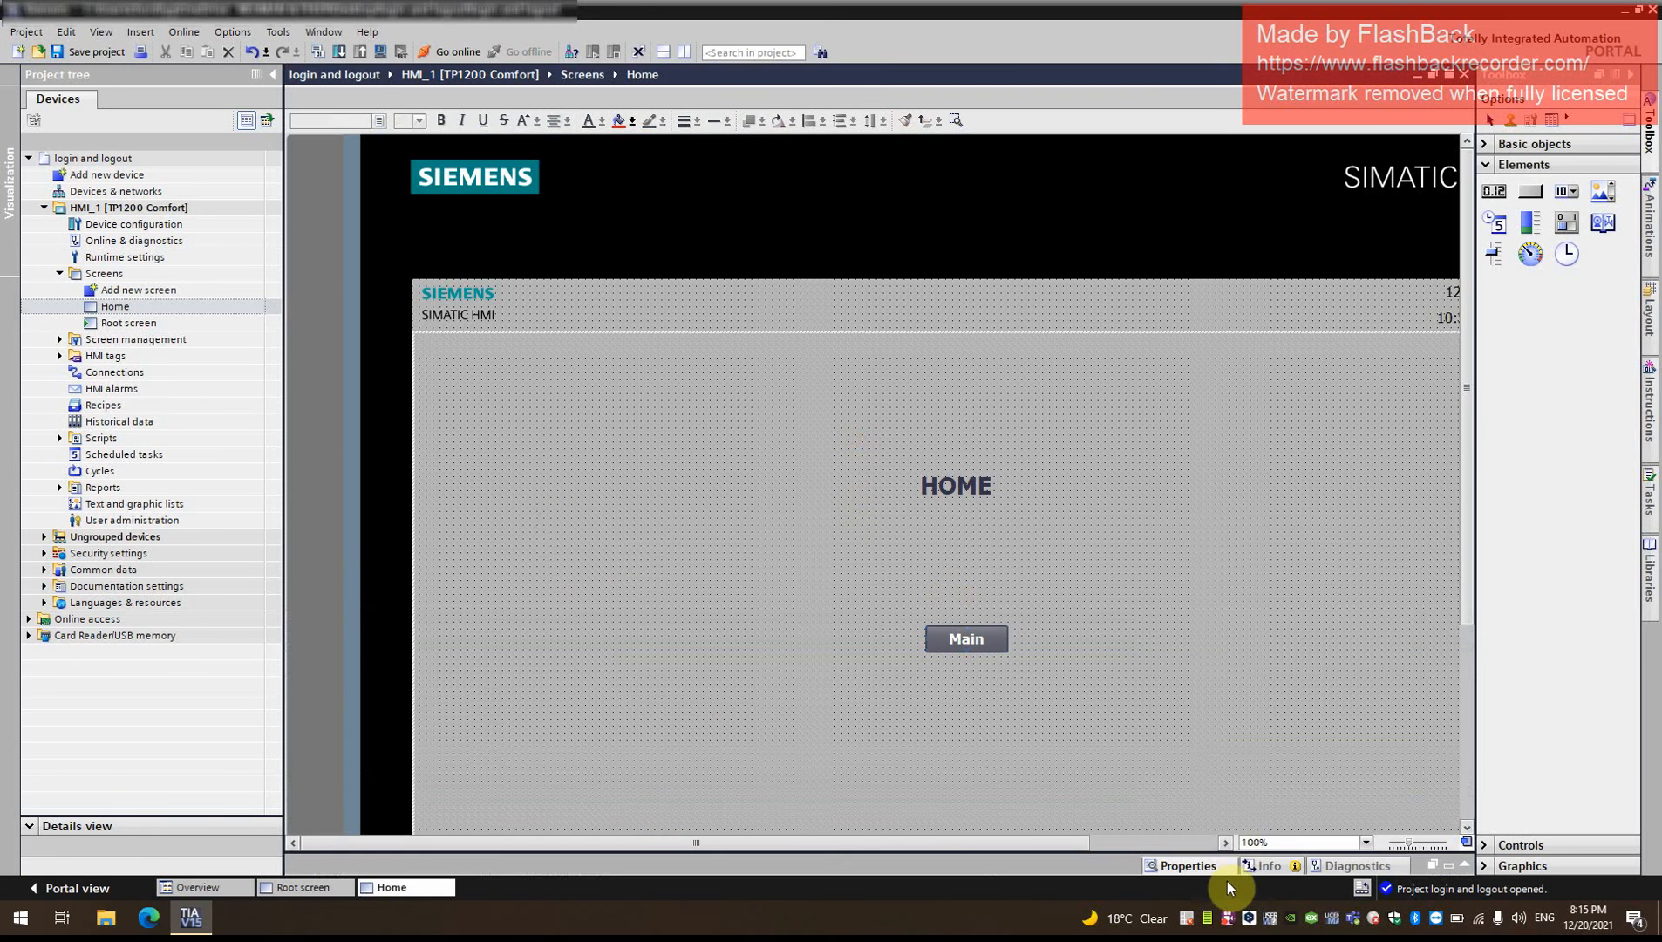
{"action": "left_click", "coordinate": [1187, 865]}
{"action": "left_click", "coordinate": [602, 709]}
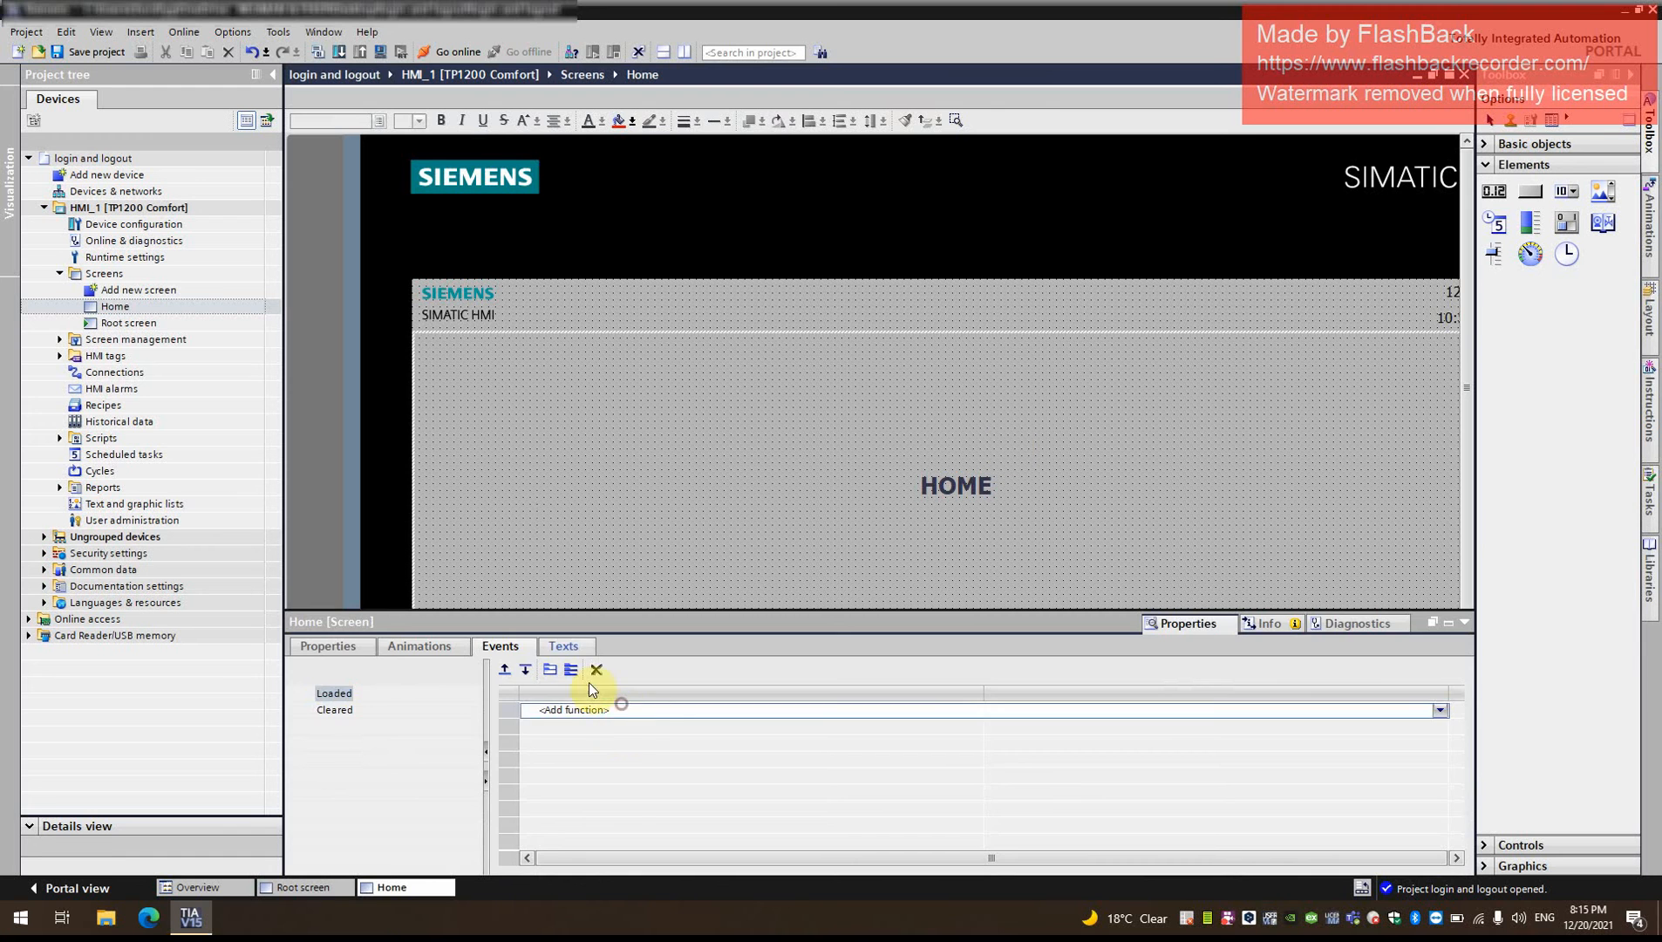
- Assign the ActivateScreen function to the Main button's Press event
{"action": "left_click", "coordinate": [980, 643]}
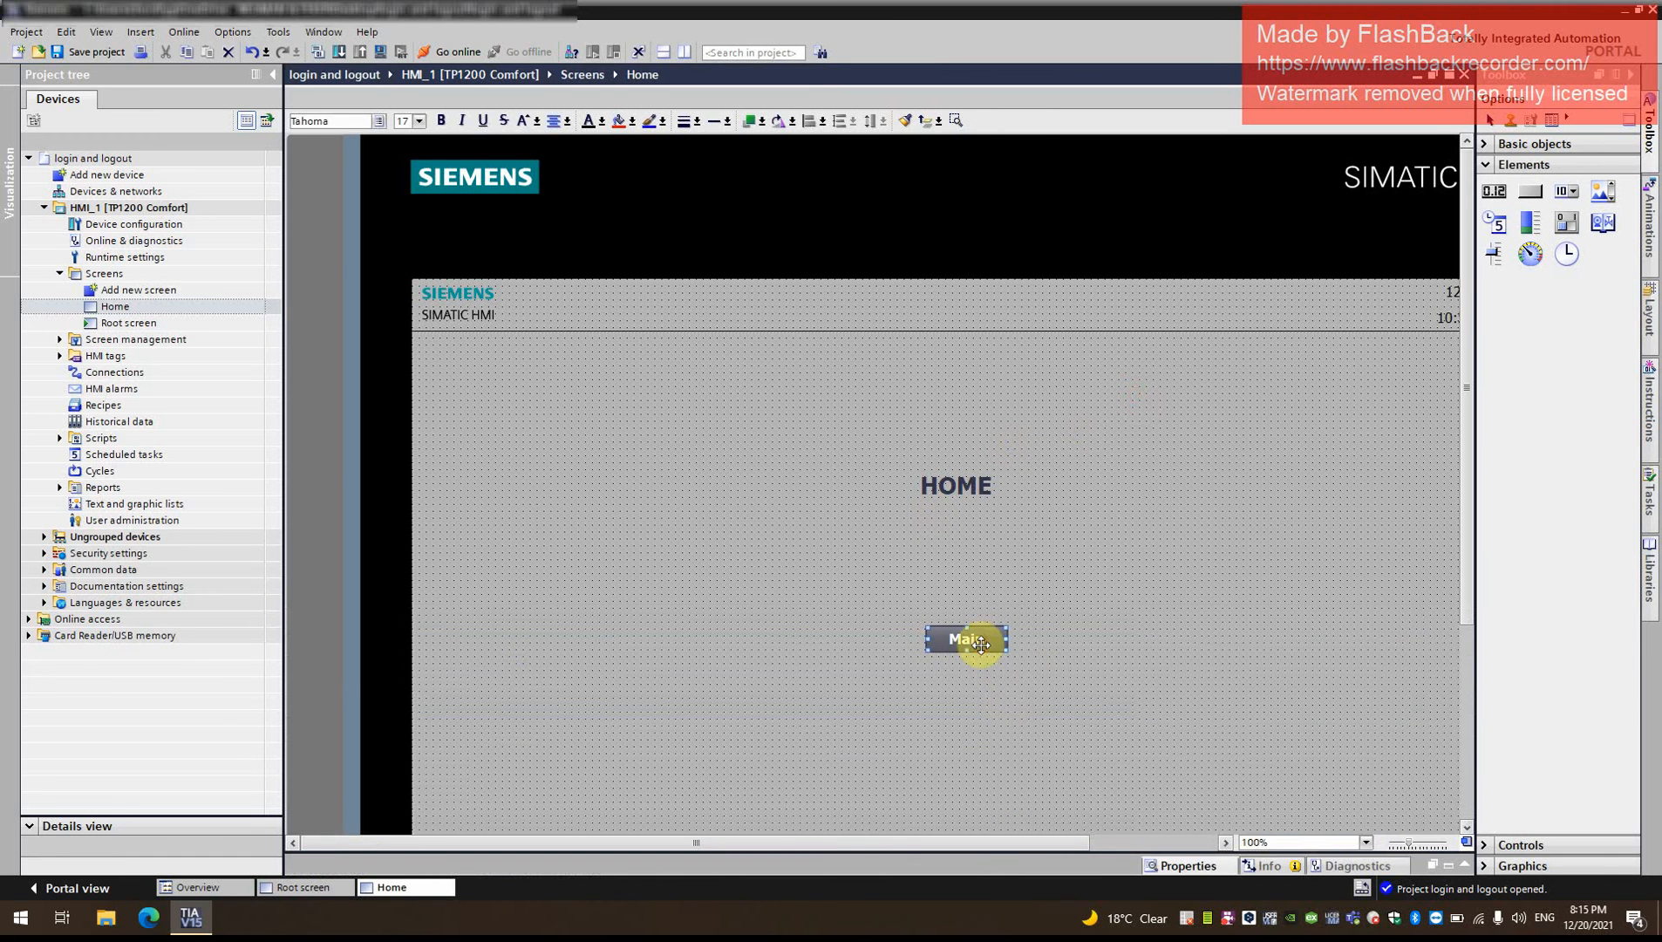
{"action": "left_click", "coordinate": [1191, 862]}
{"action": "left_click", "coordinate": [604, 711]}
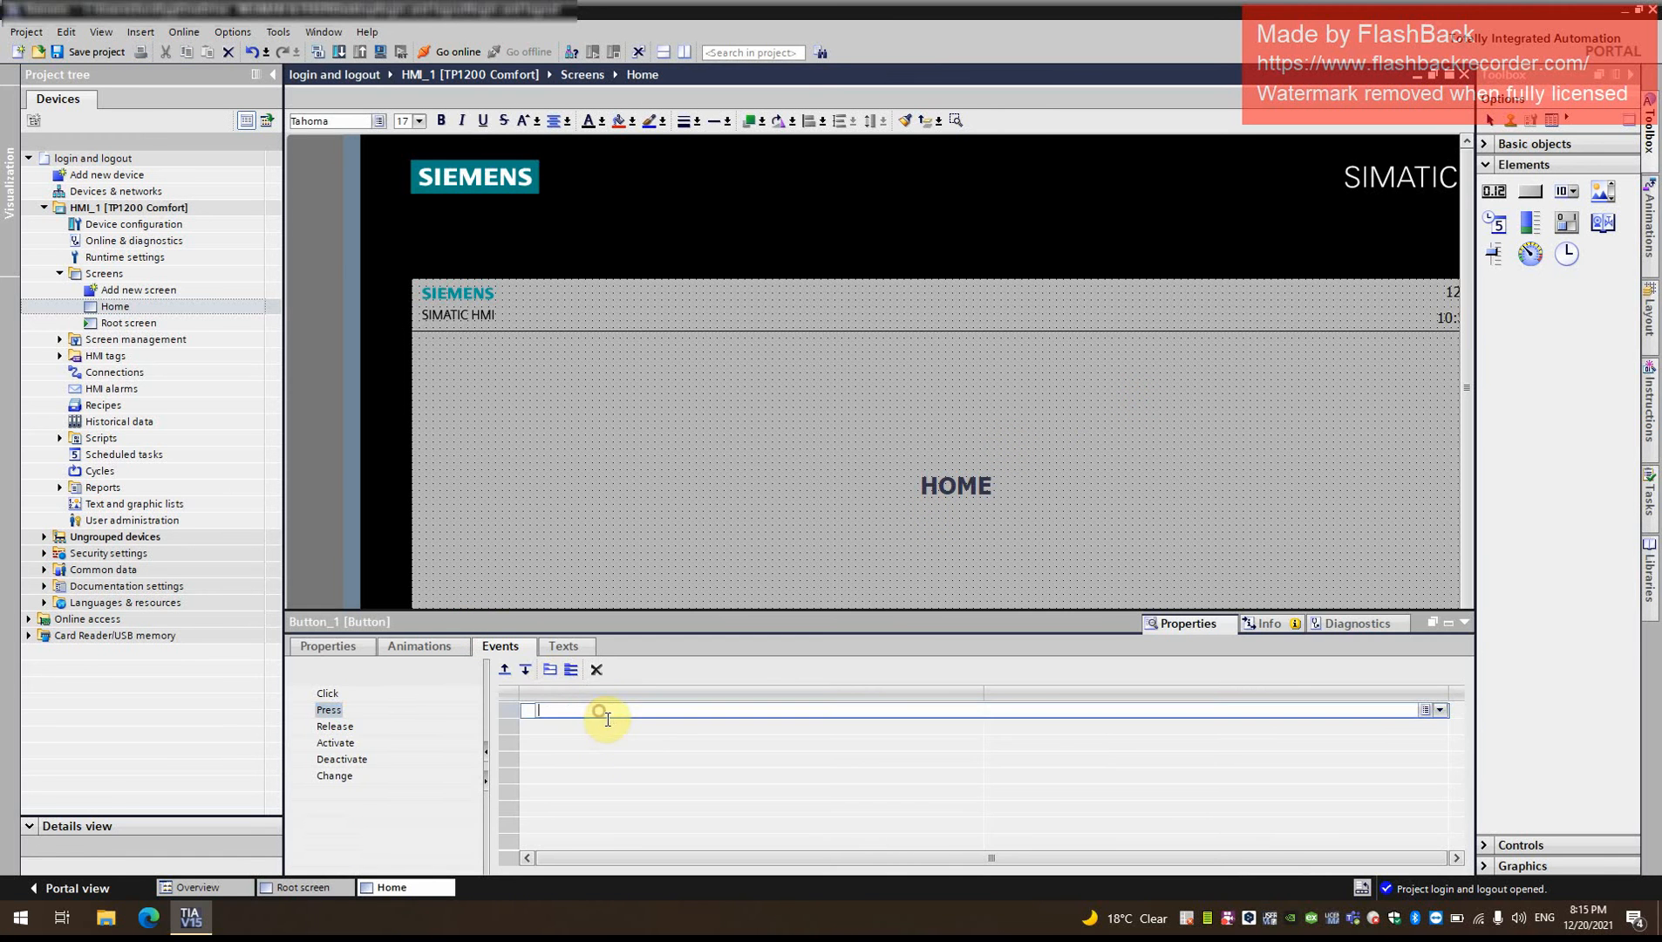
{"action": "type", "text": "act"}
{"action": "left_click", "coordinate": [584, 776]}
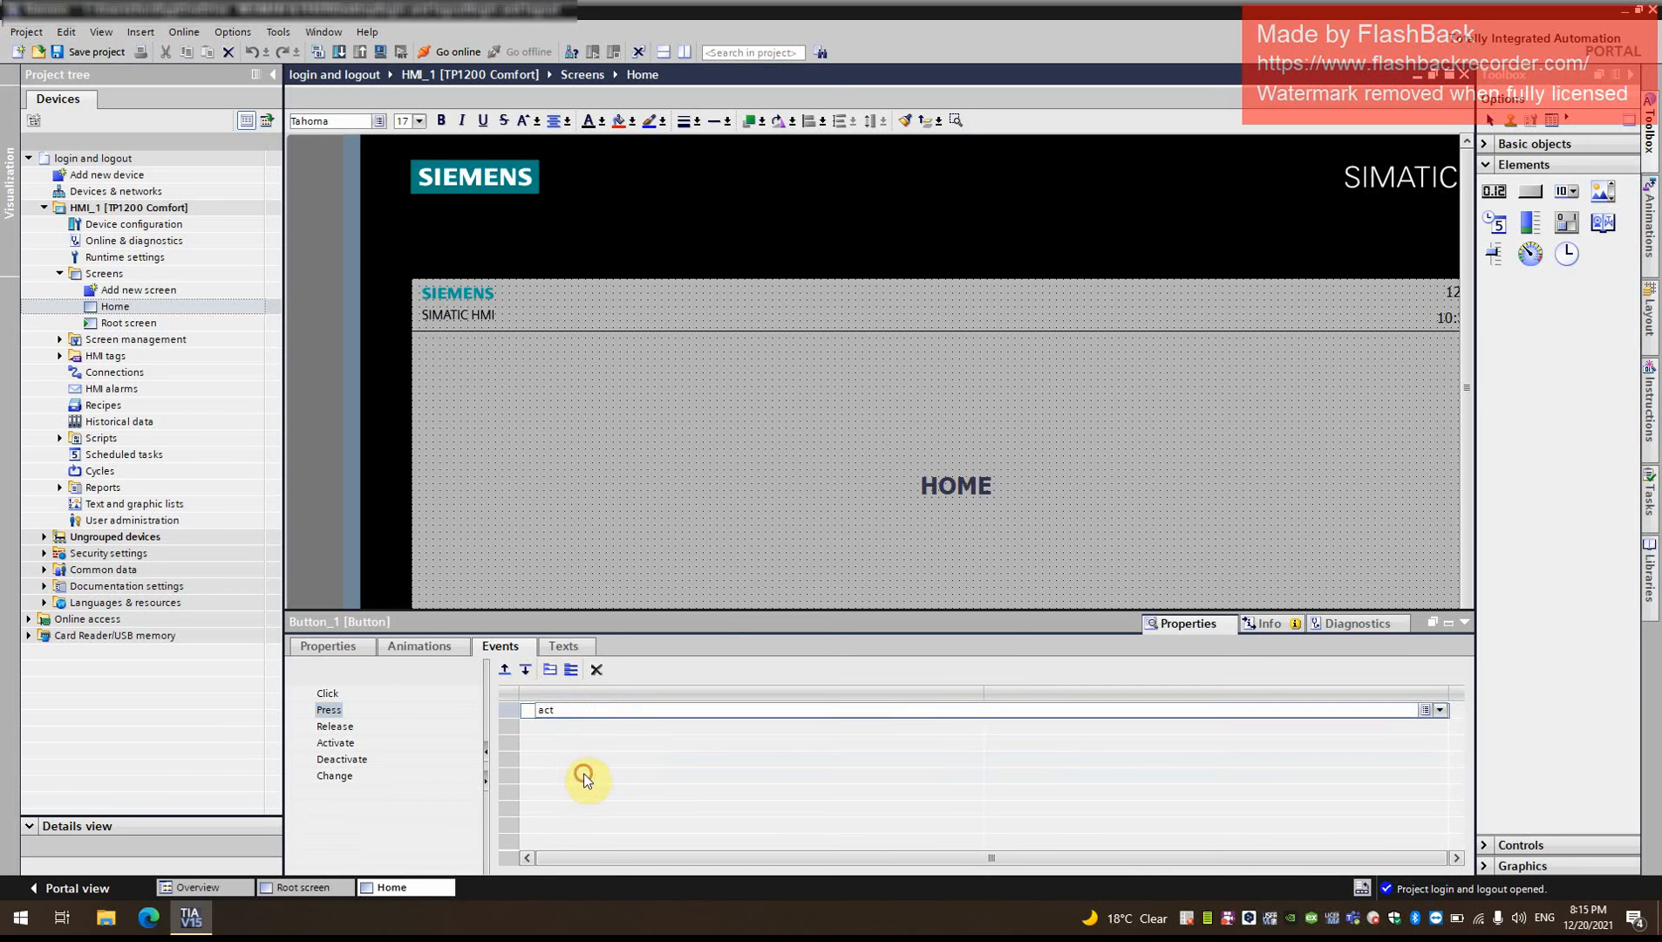
- Set the screen name of the Main button's ActivateScreen function to Root screen
{"action": "left_click", "coordinate": [1167, 729]}
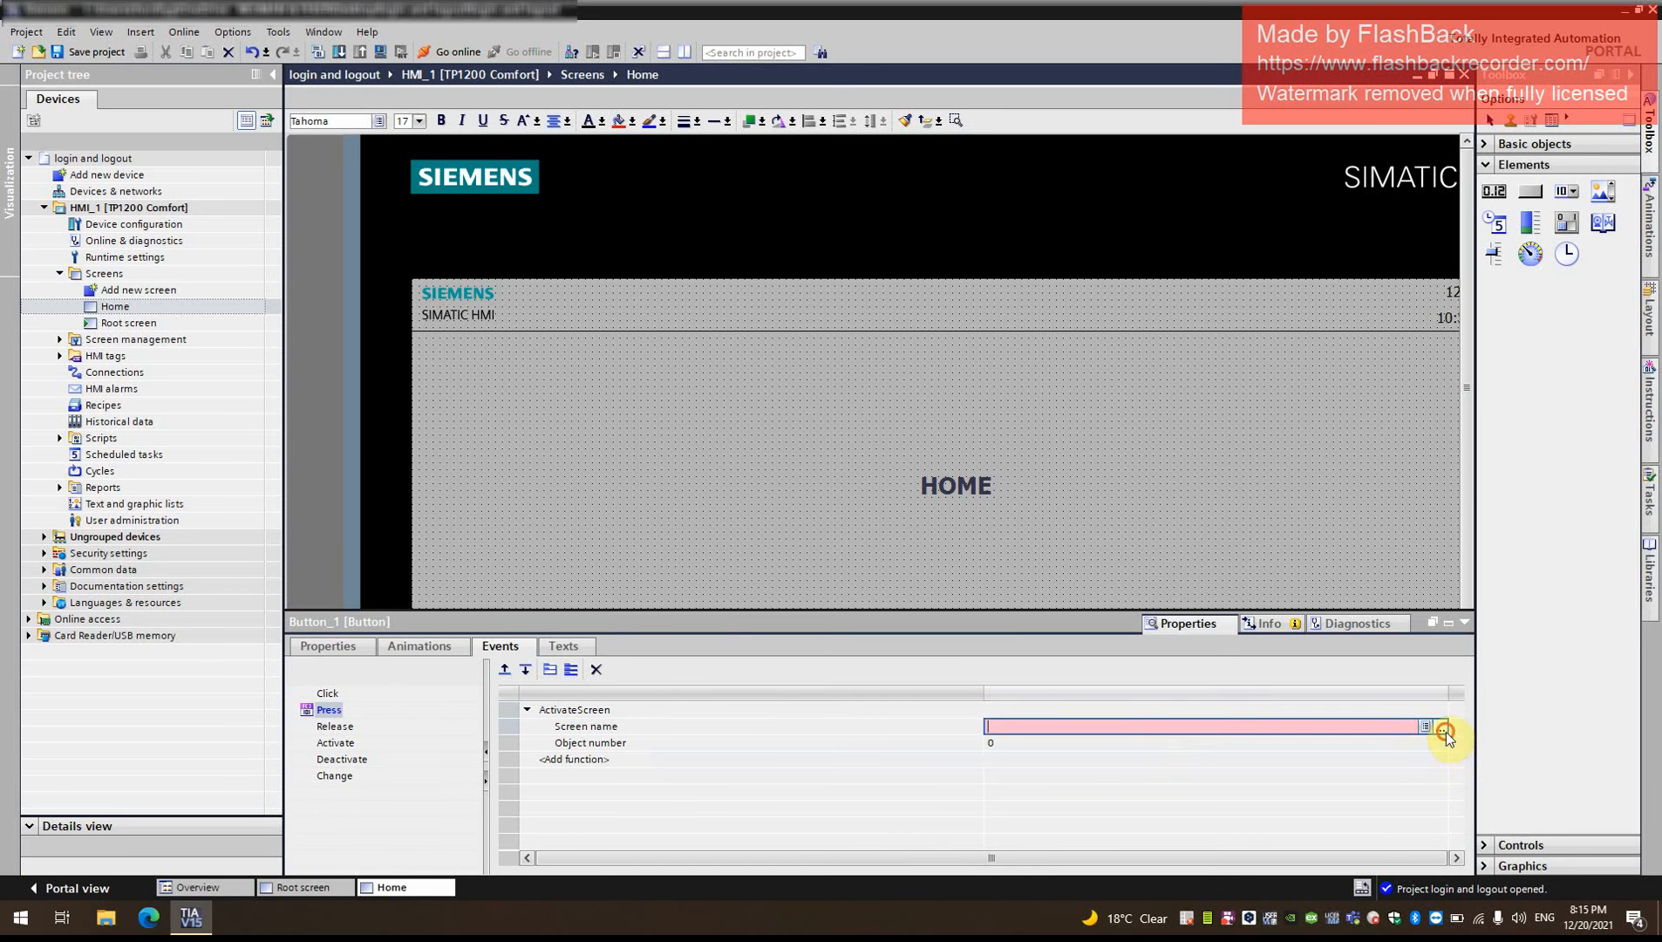
{"action": "left_click", "coordinate": [1443, 728]}
{"action": "left_click", "coordinate": [1238, 641]}
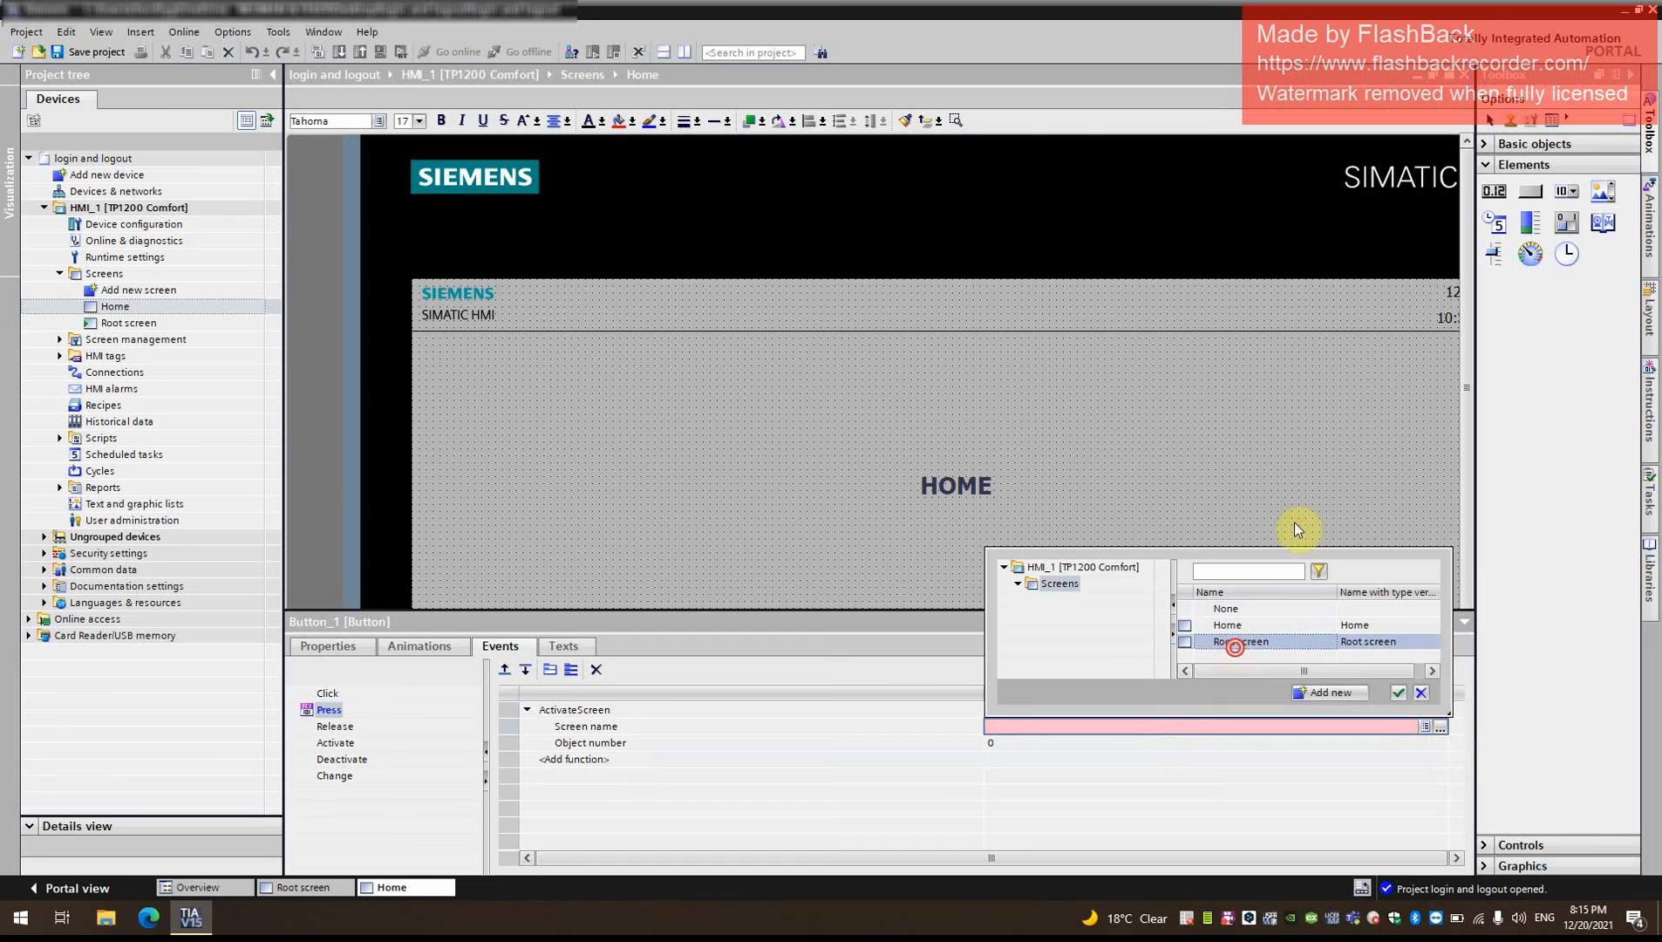
- Rename the Root screen as Main in the project tree
{"action": "left_click", "coordinate": [133, 324]}
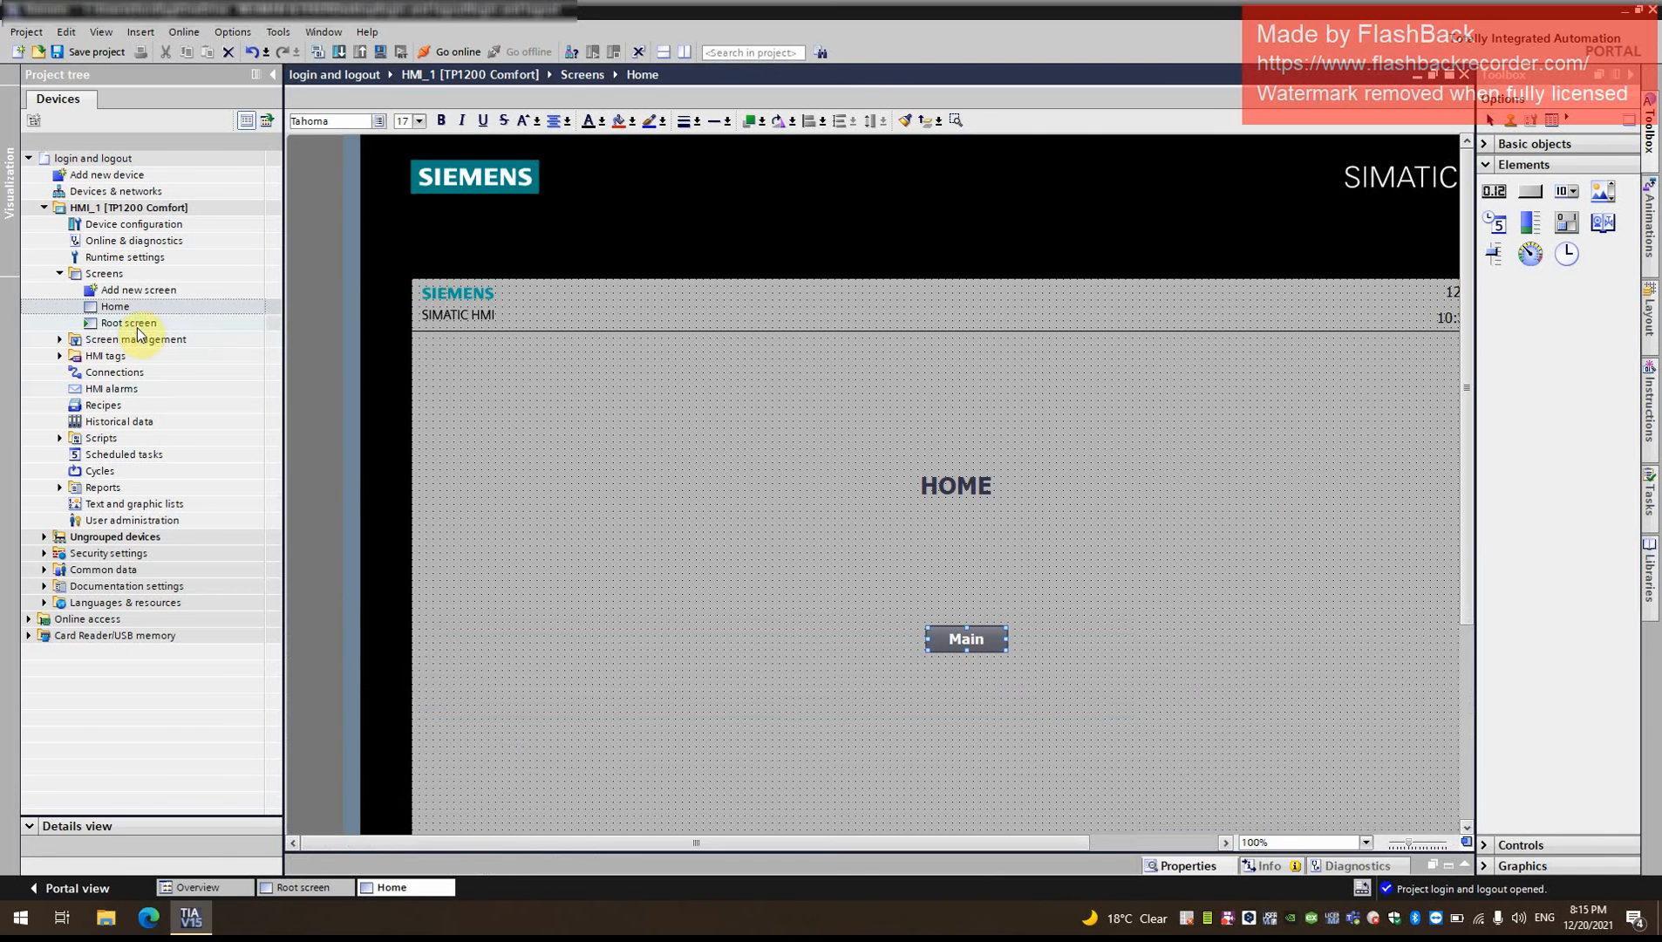
{"action": "right_click", "coordinate": [138, 327]}
{"action": "left_click", "coordinate": [201, 412]}
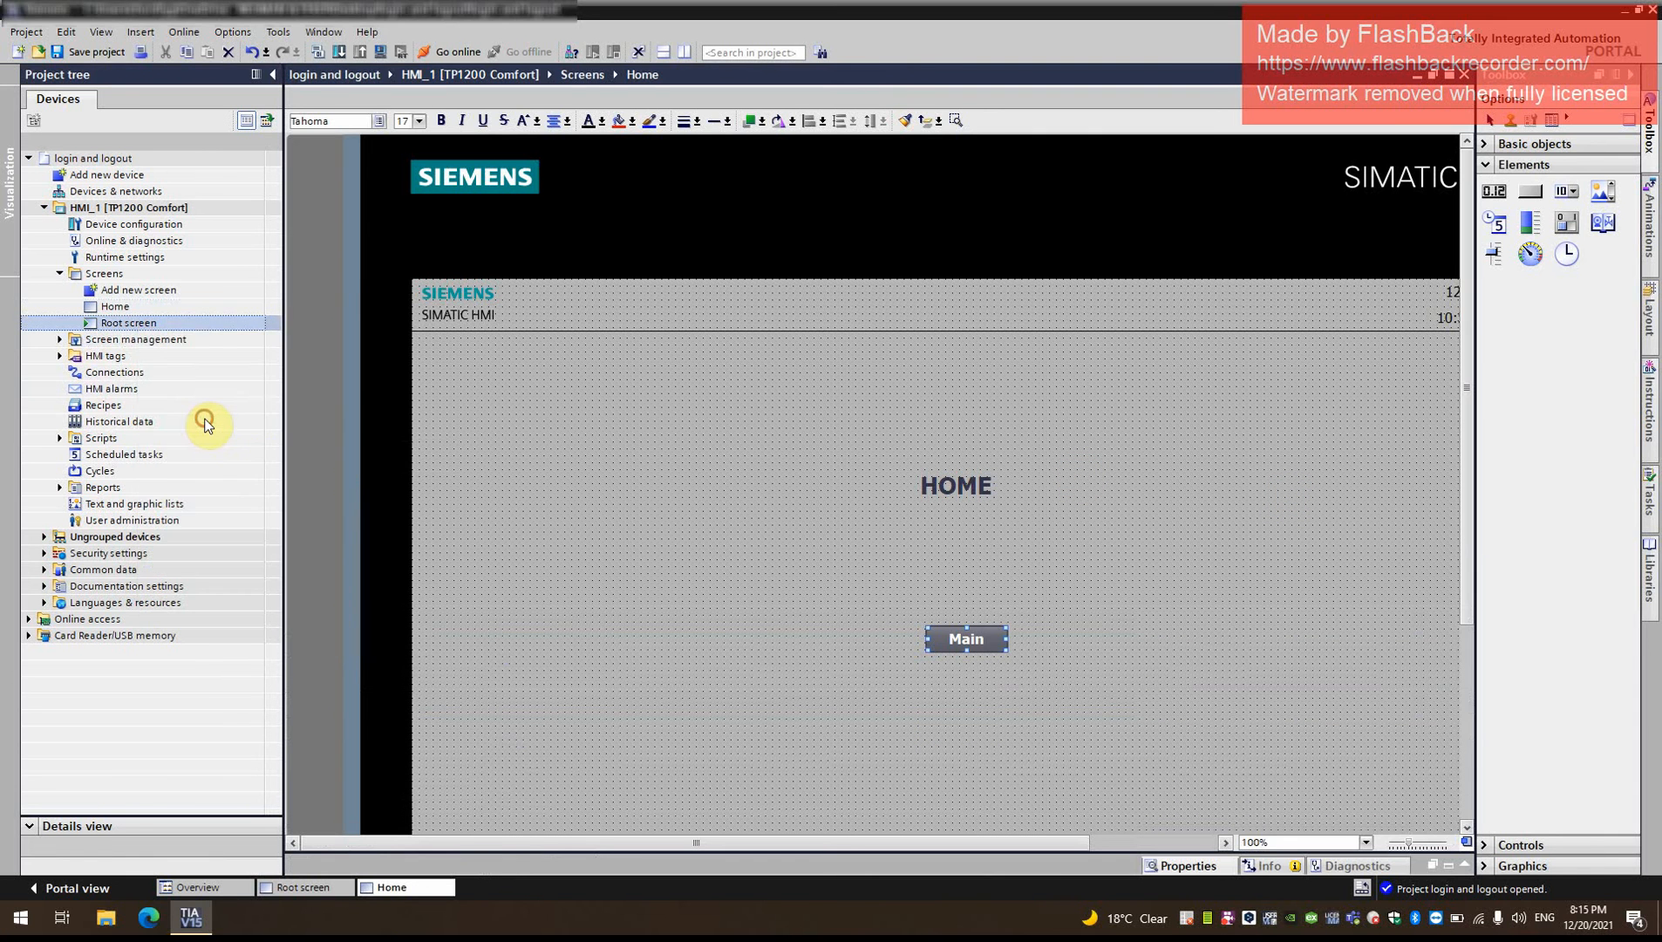
{"action": "type", "text": "Main"}
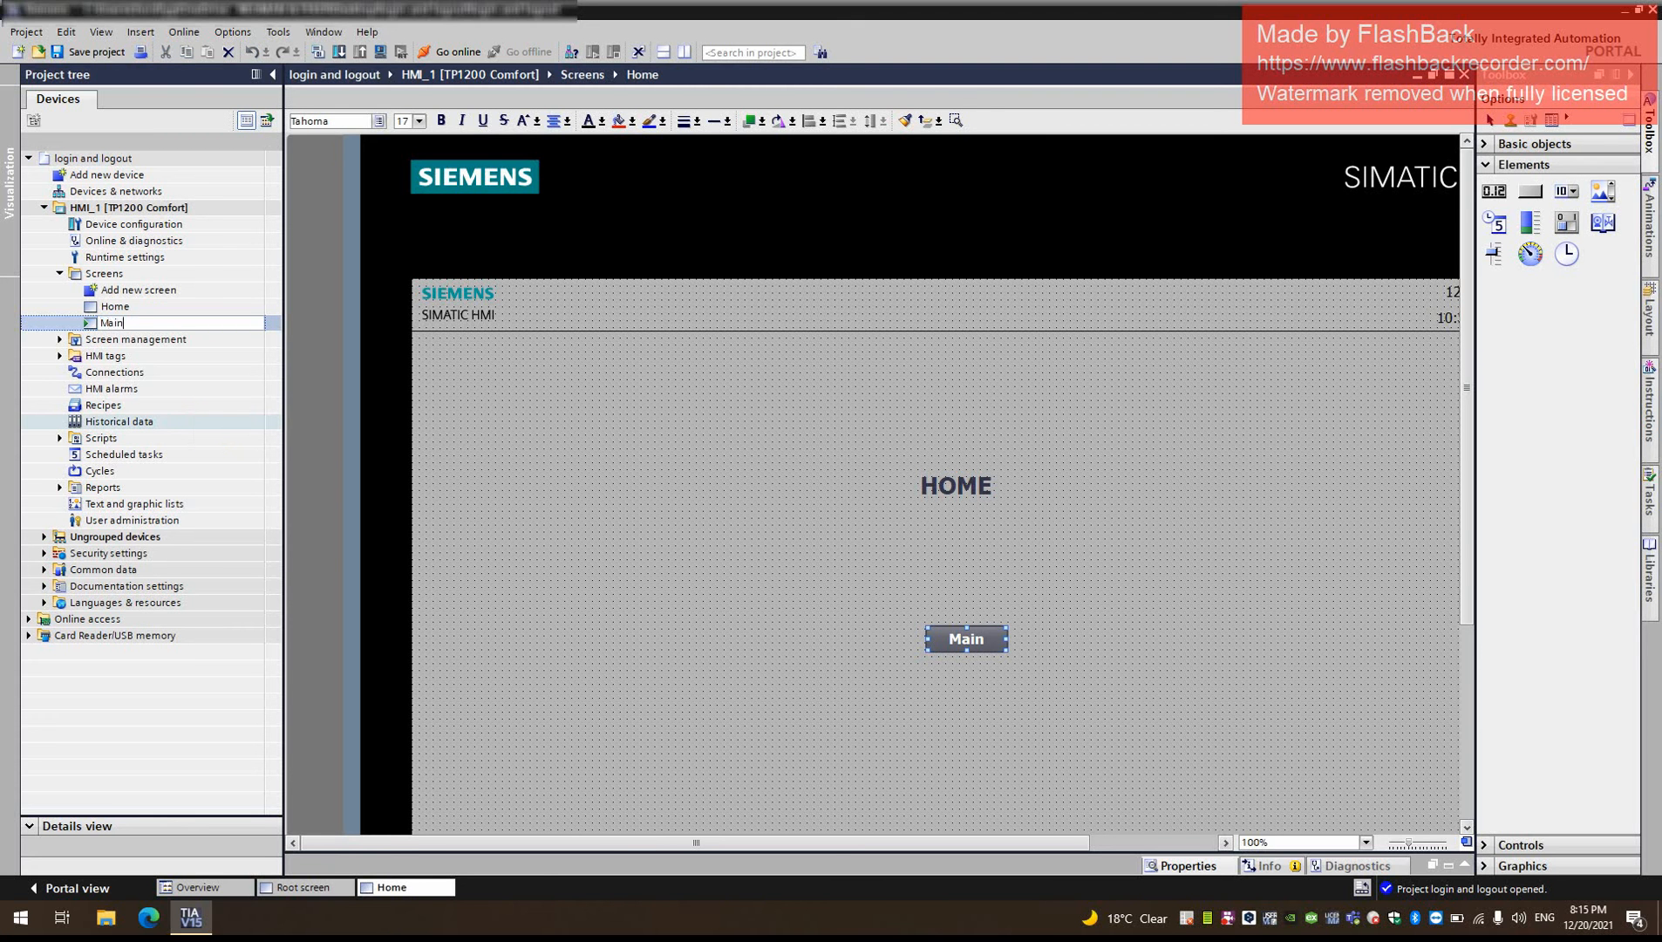
{"action": "key", "text": "Return"}
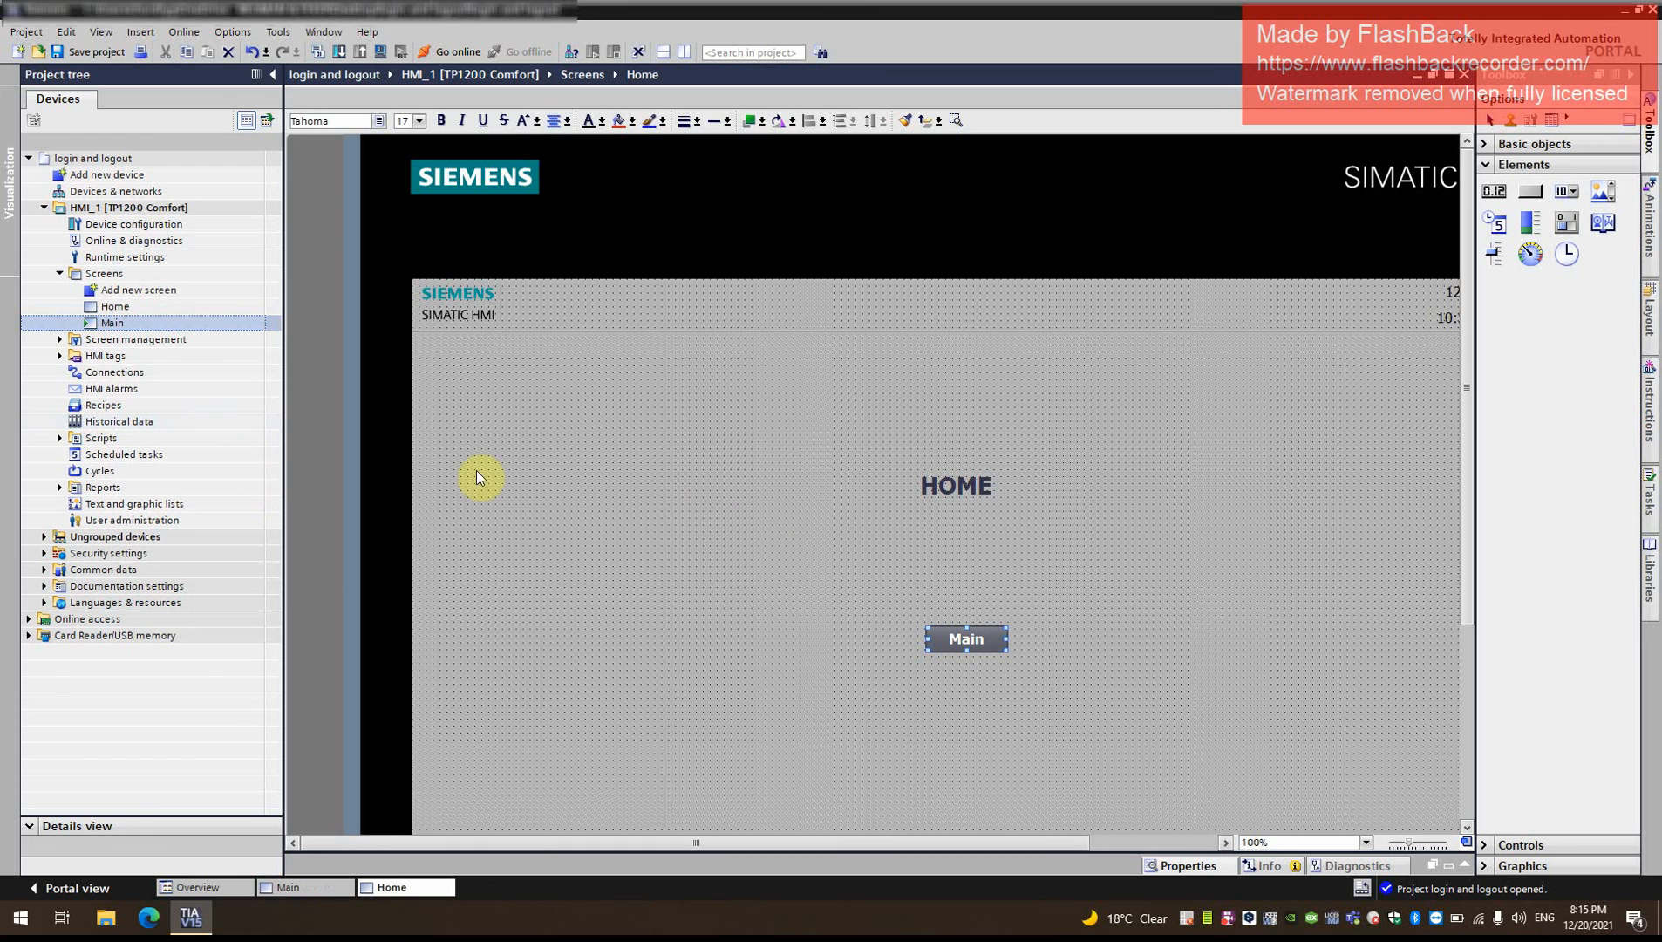
- Move the Main button up so it sits centred just below the HOME text
{"action": "left_click", "coordinate": [759, 501]}
{"action": "left_click_drag", "start_coordinate": [857, 598], "coordinate": [1096, 696]}
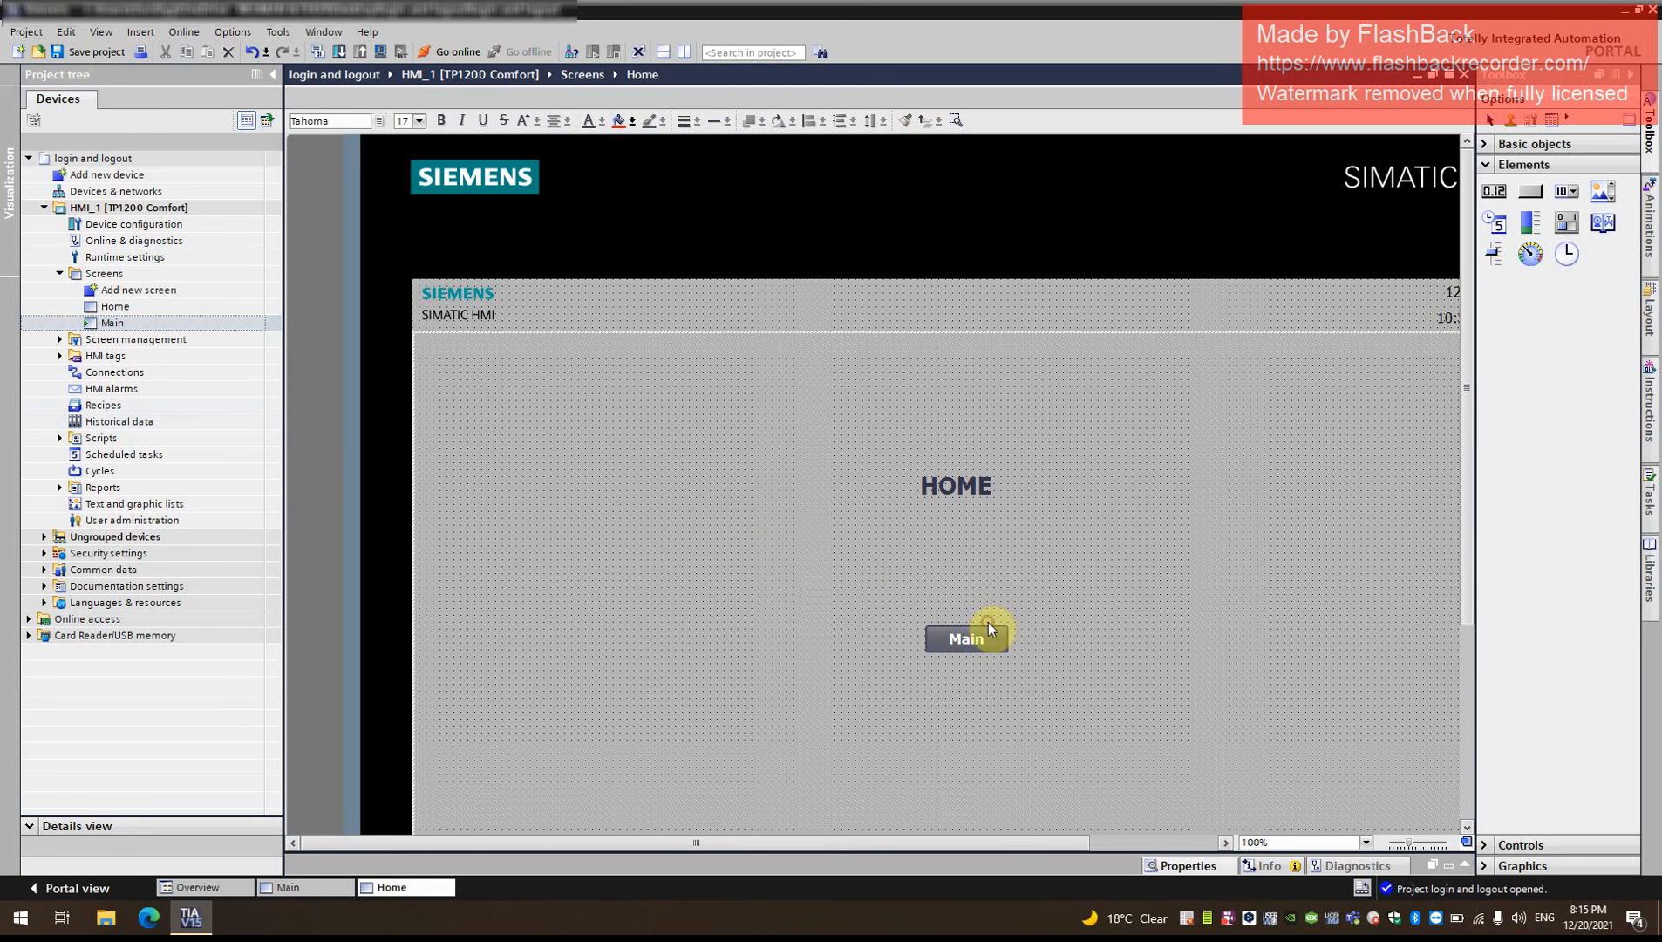
{"action": "left_click_drag", "start_coordinate": [985, 635], "coordinate": [978, 580]}
{"action": "left_click", "coordinate": [1180, 593]}
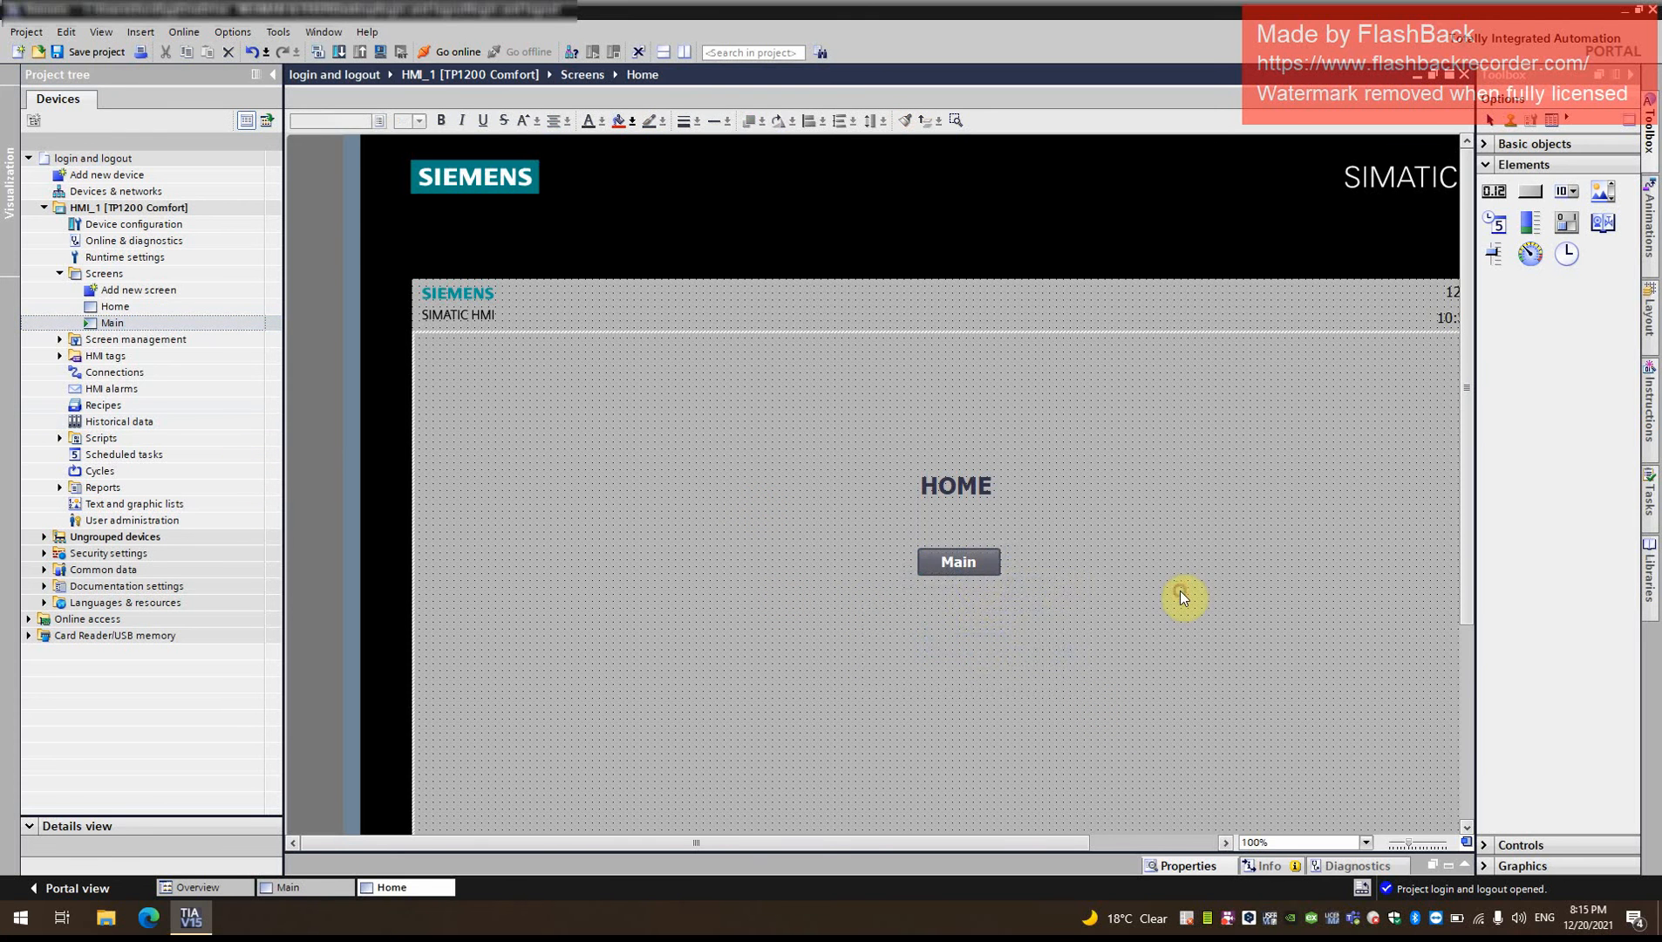
- Save the project and open the HMI's User administration
{"action": "left_click", "coordinate": [93, 53]}
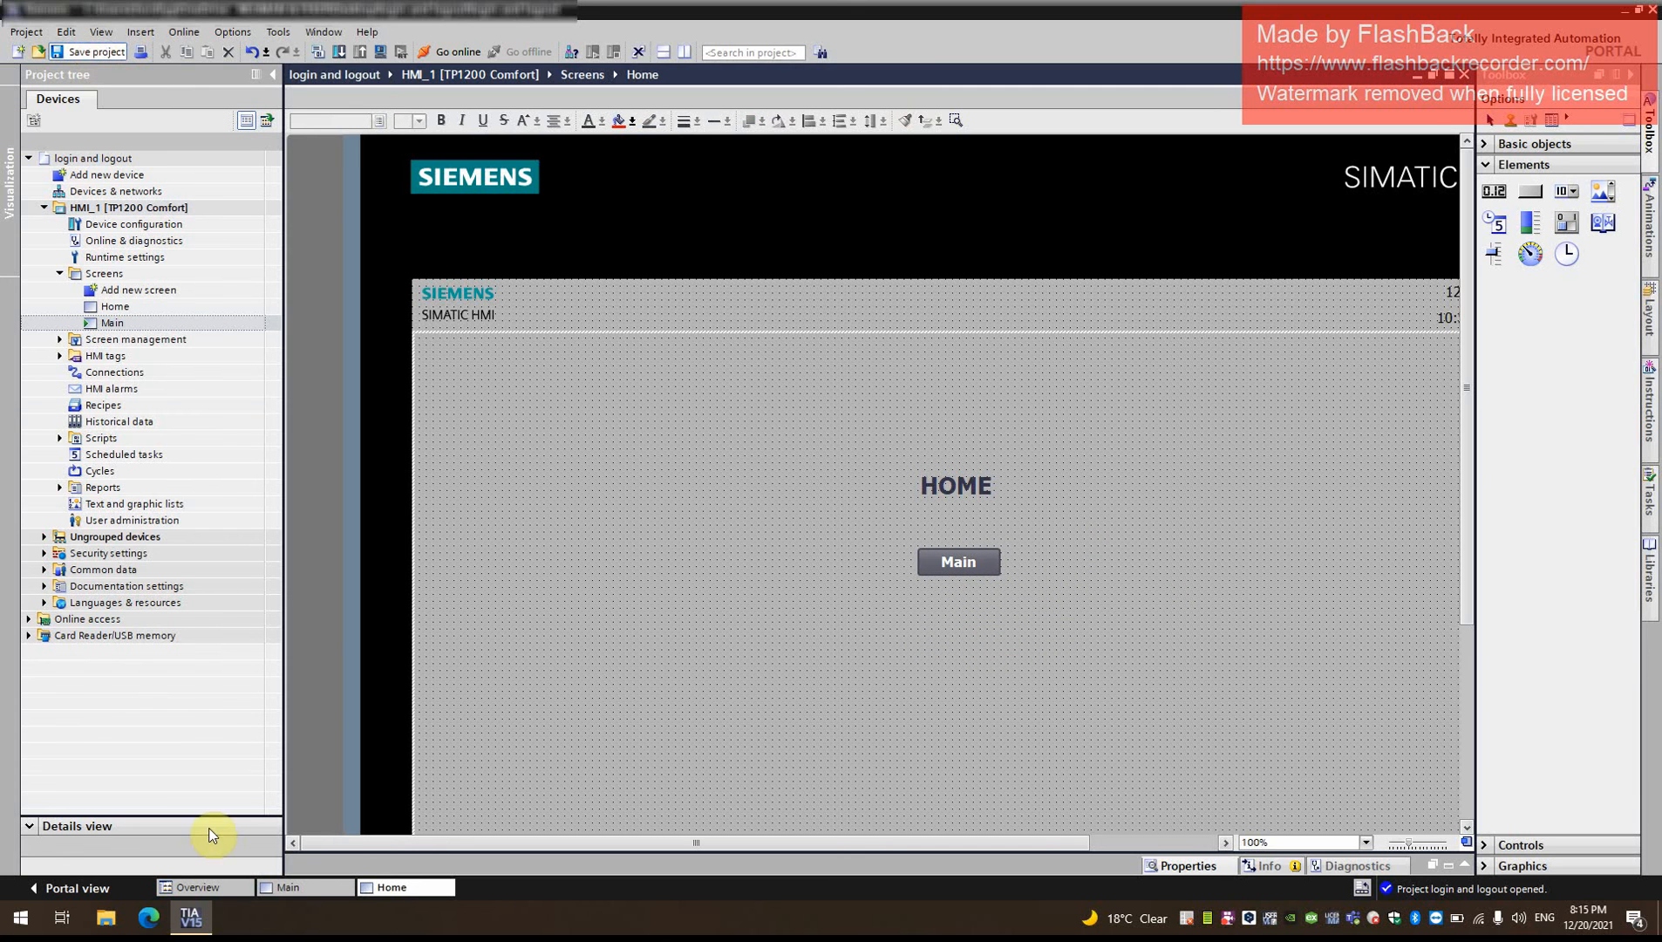
{"action": "left_click", "coordinate": [155, 523]}
{"action": "double_click", "coordinate": [156, 523]}
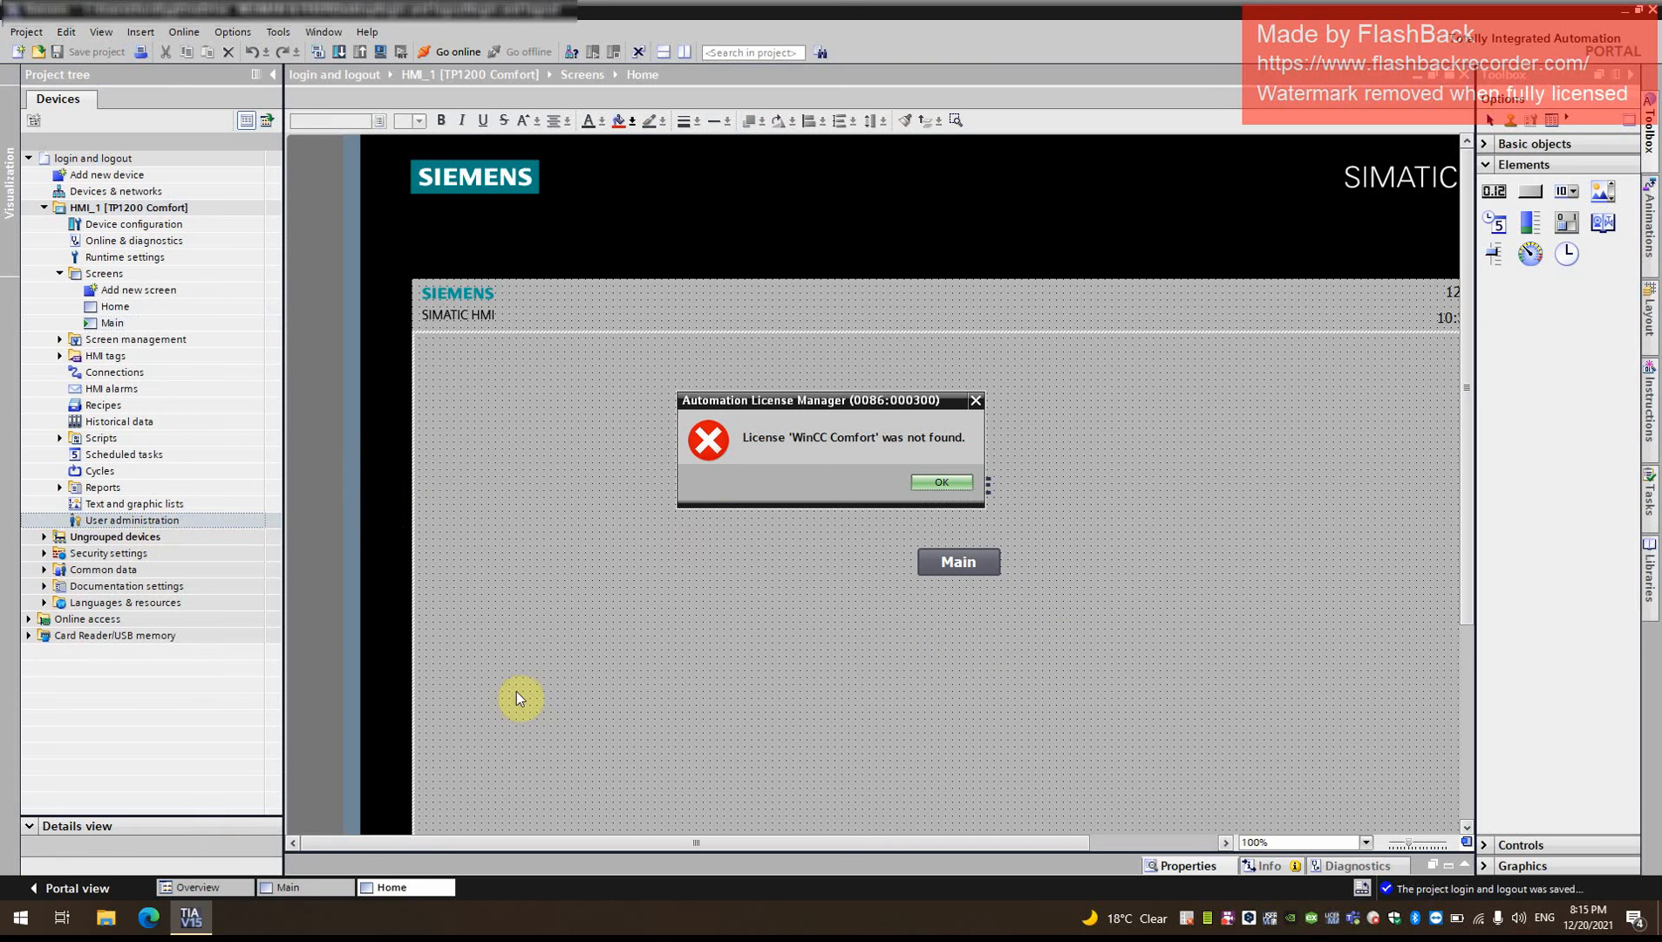
- Rename the Users group as Operator and set its display name to Operator
{"action": "left_click", "coordinate": [942, 482]}
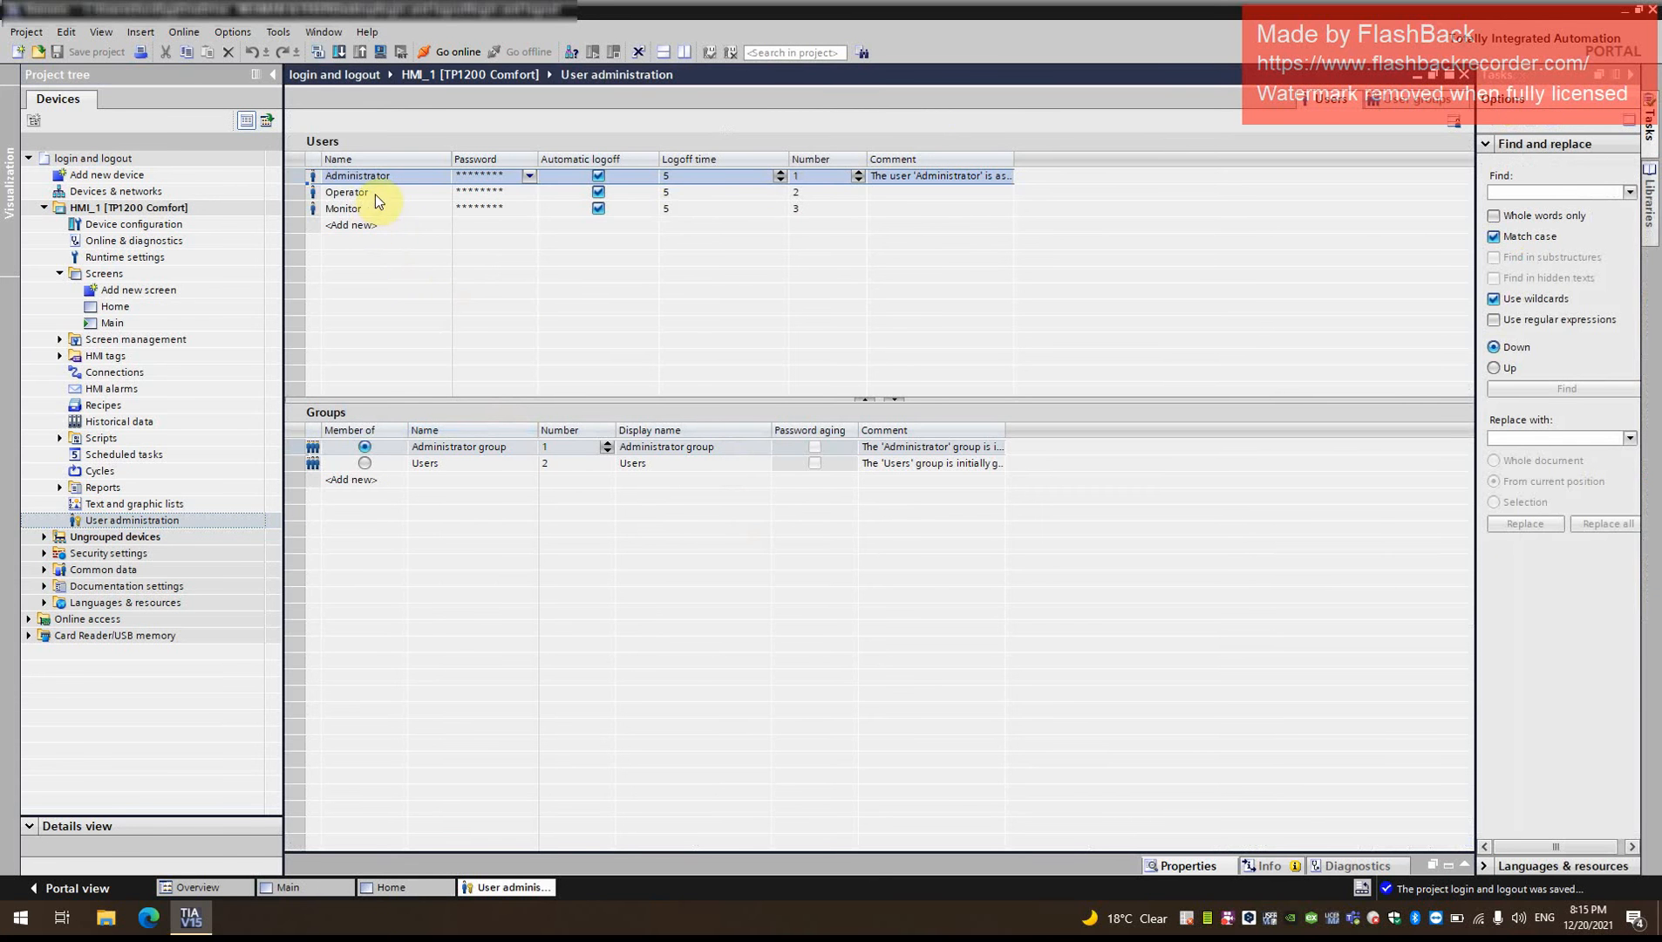
{"action": "left_click", "coordinate": [445, 463]}
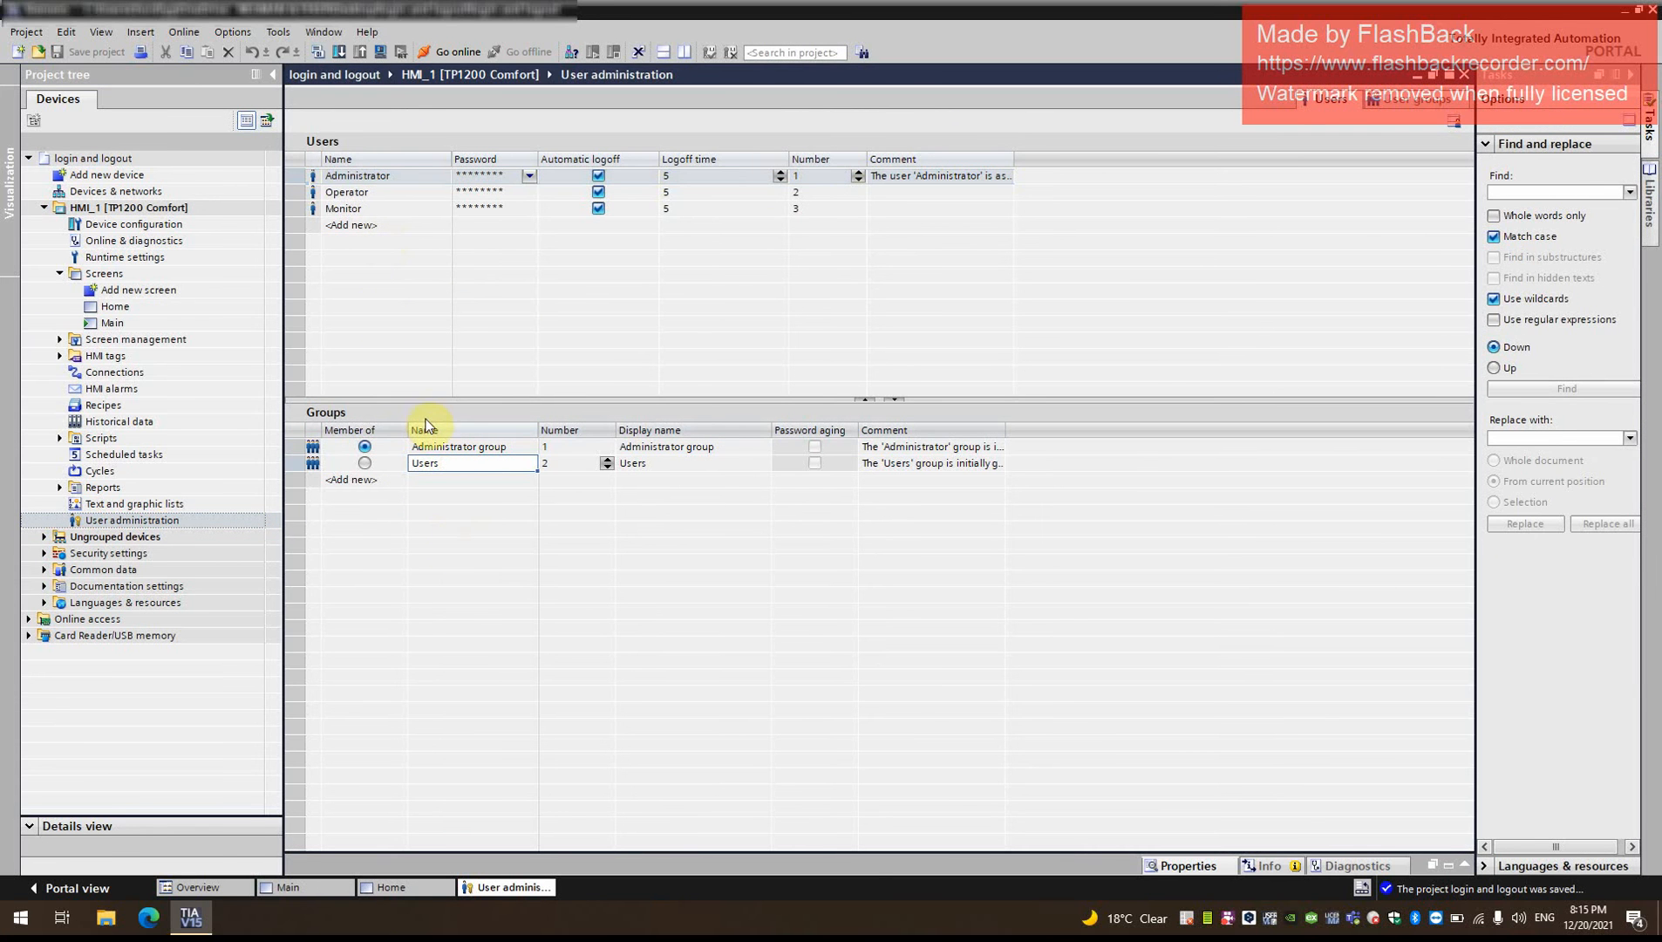
{"action": "left_click", "coordinate": [473, 463]}
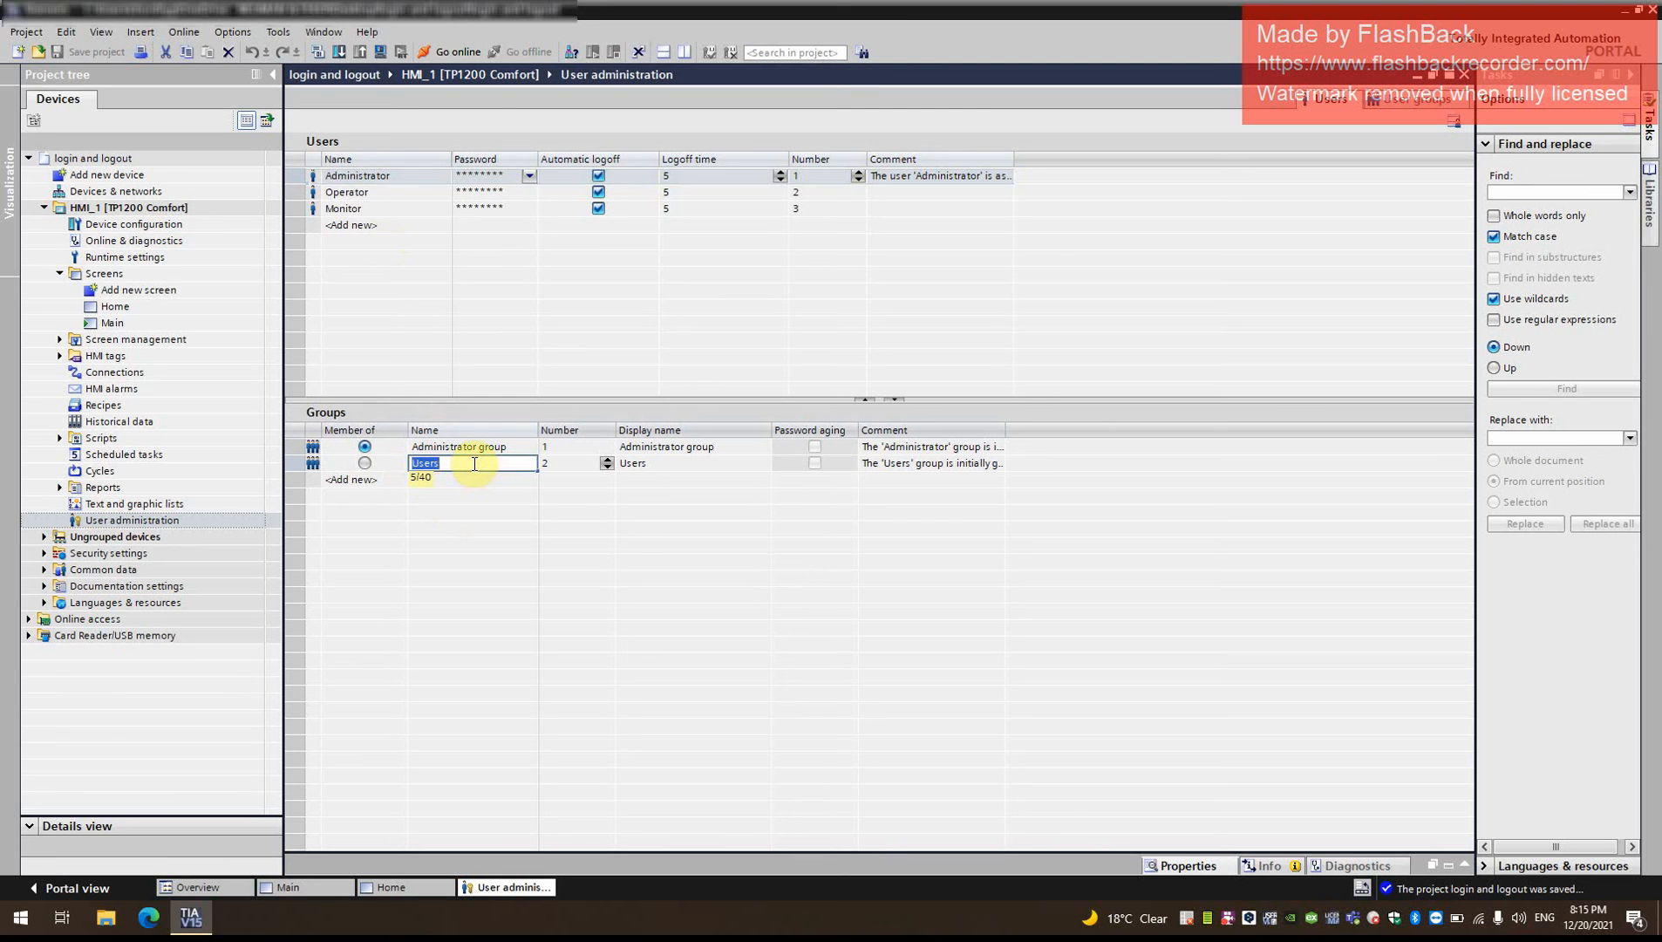
{"action": "key", "text": "BackSpace"}
{"action": "left_click", "coordinate": [384, 193]}
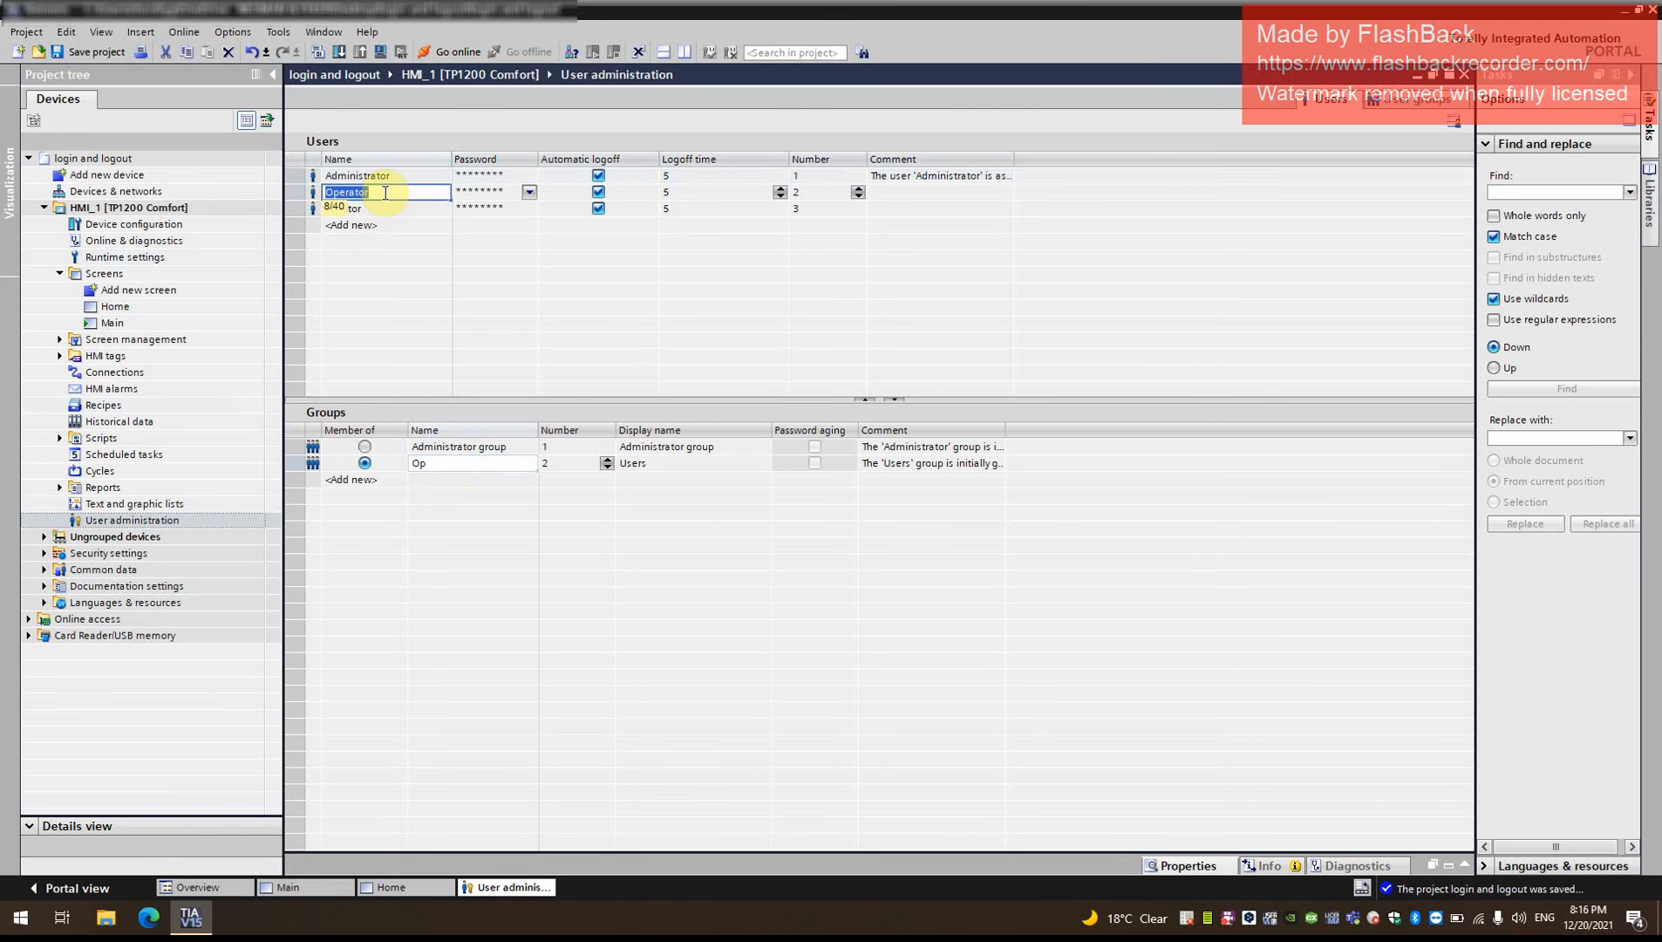
{"action": "left_click", "coordinate": [454, 464]}
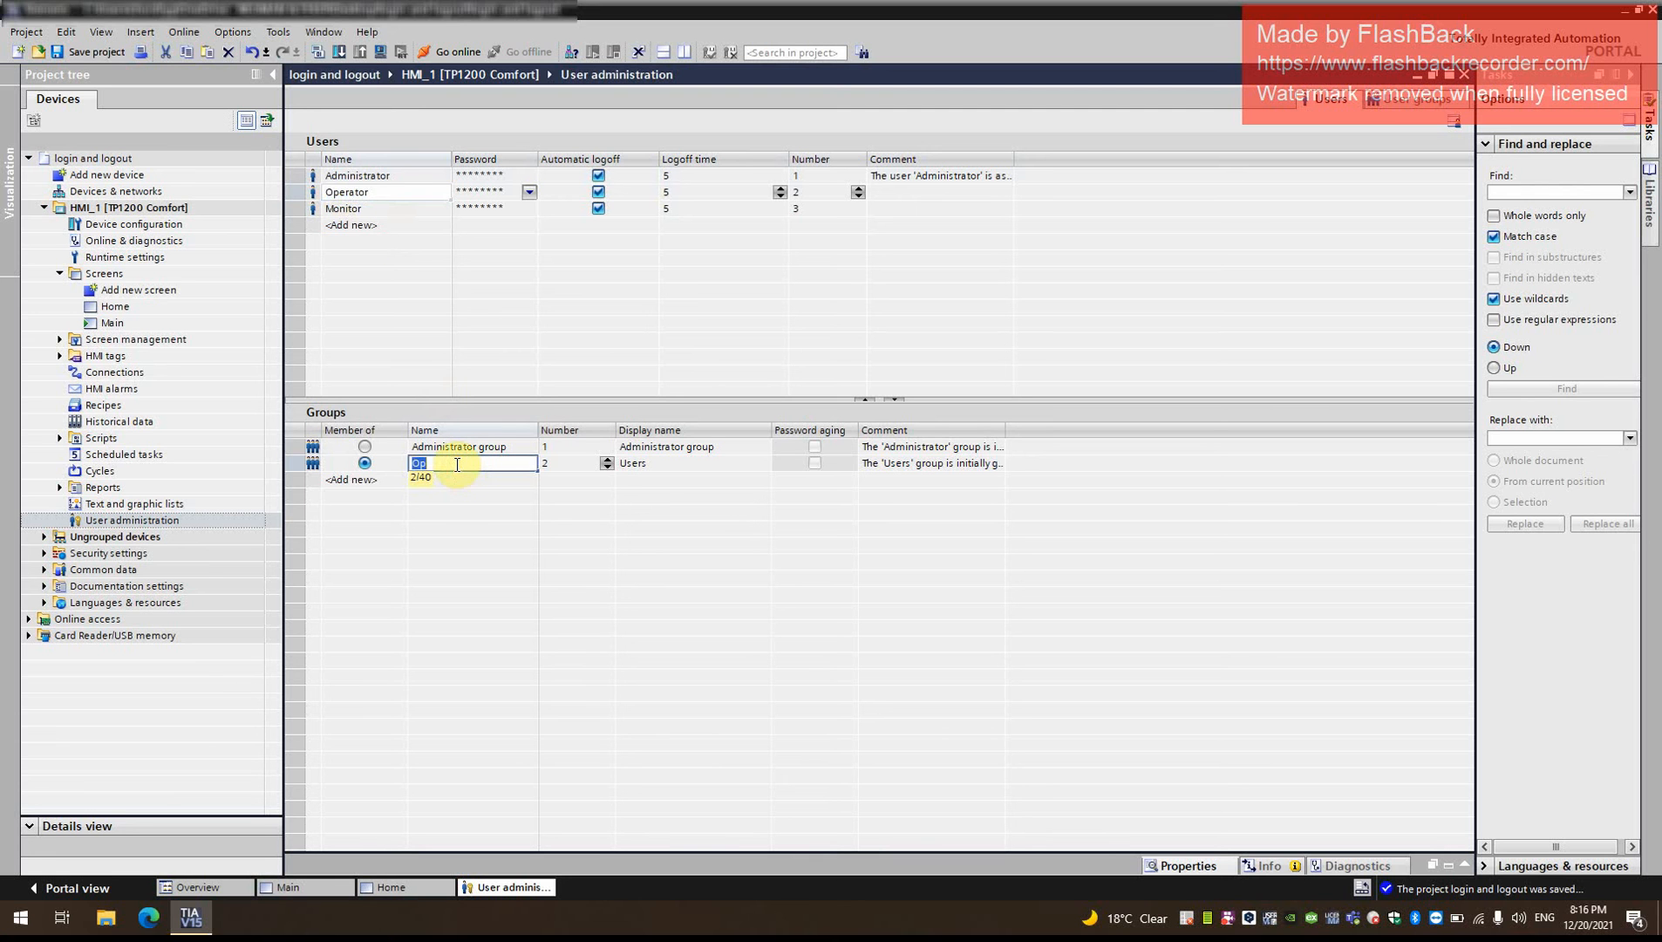
{"action": "type", "text": "Operator"}
{"action": "left_click", "coordinate": [650, 465]}
{"action": "type", "text": "Operator"}
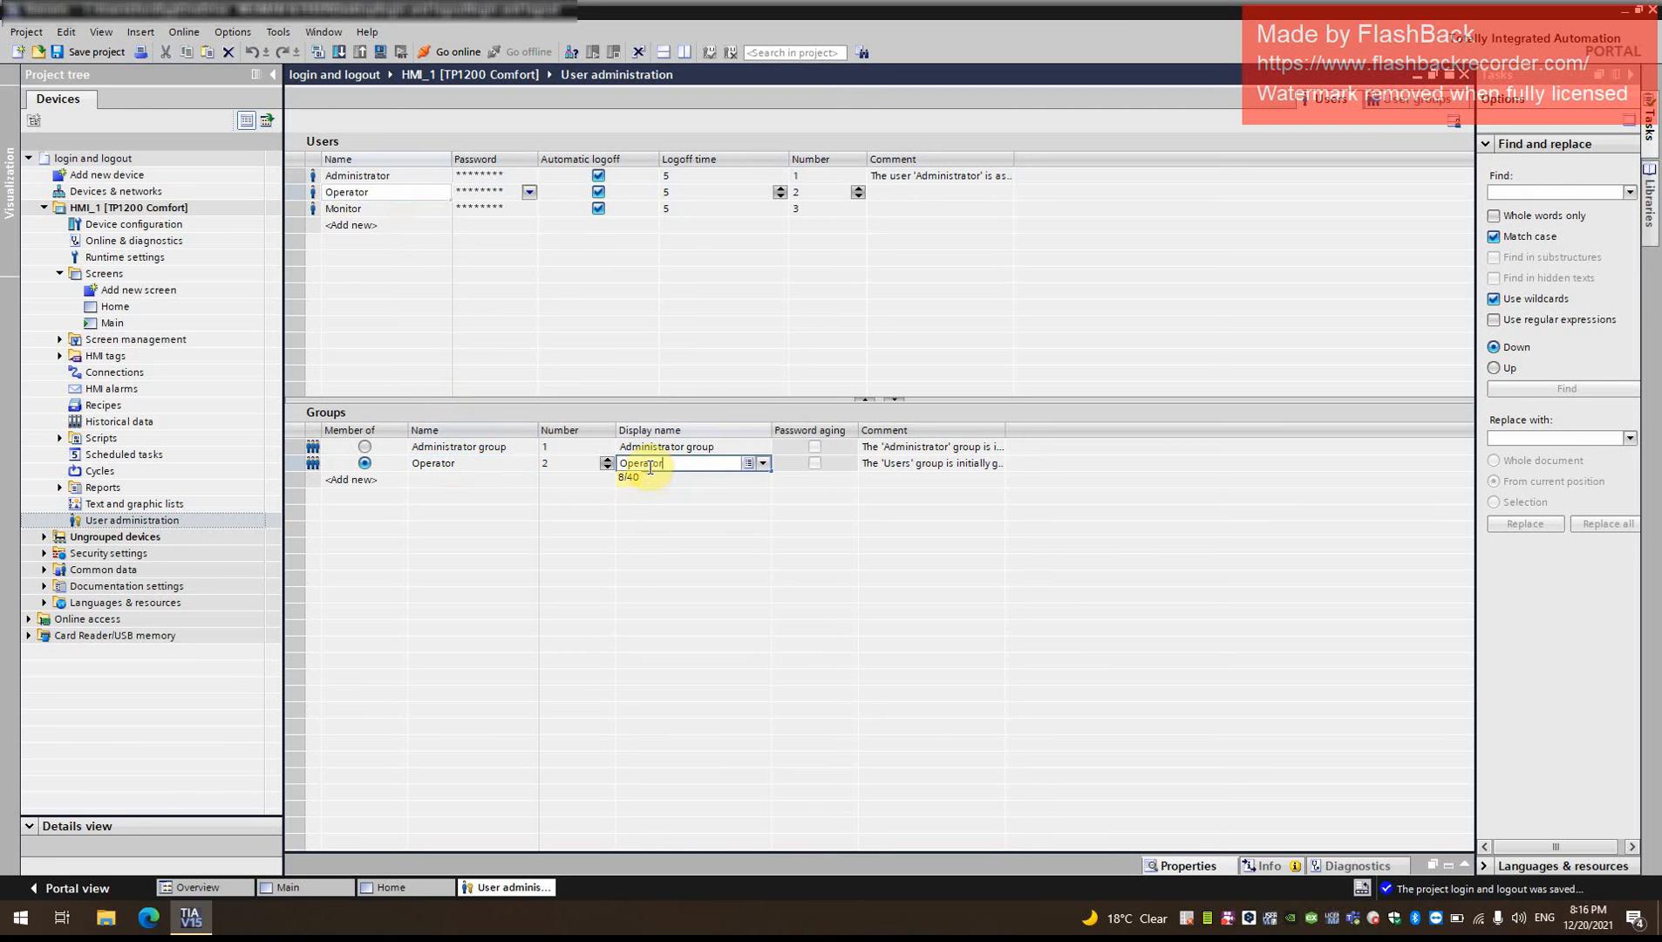
- Add a third user group named Monitor with the display name Monitor
{"action": "left_click", "coordinate": [364, 208]}
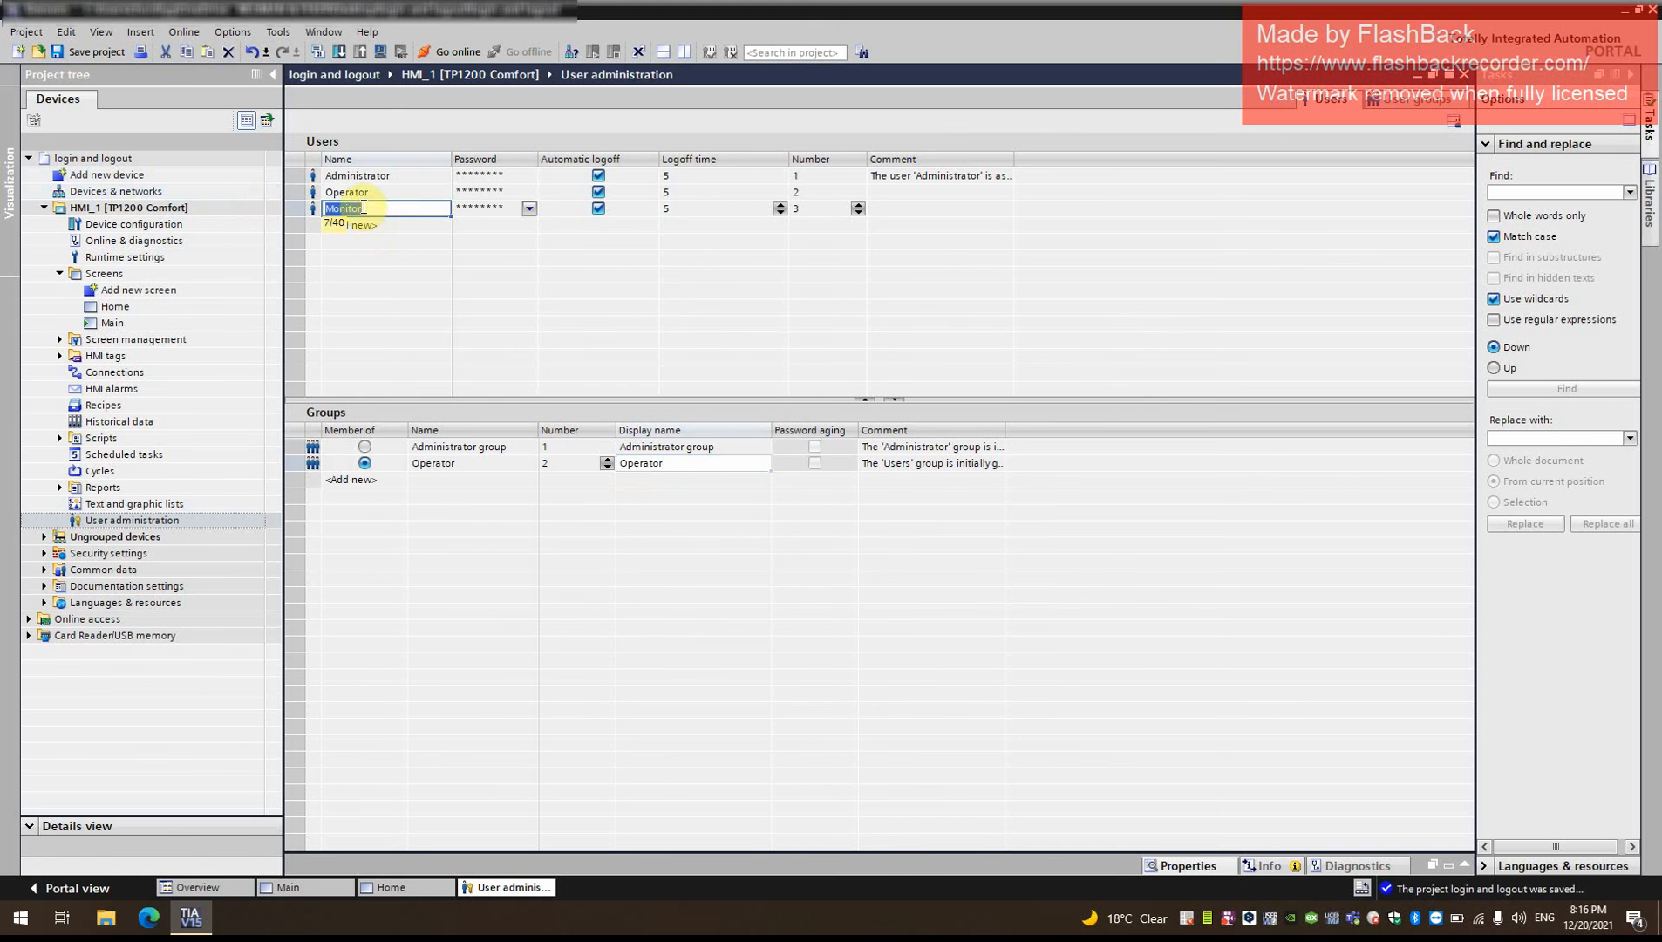
{"action": "left_click", "coordinate": [444, 481]}
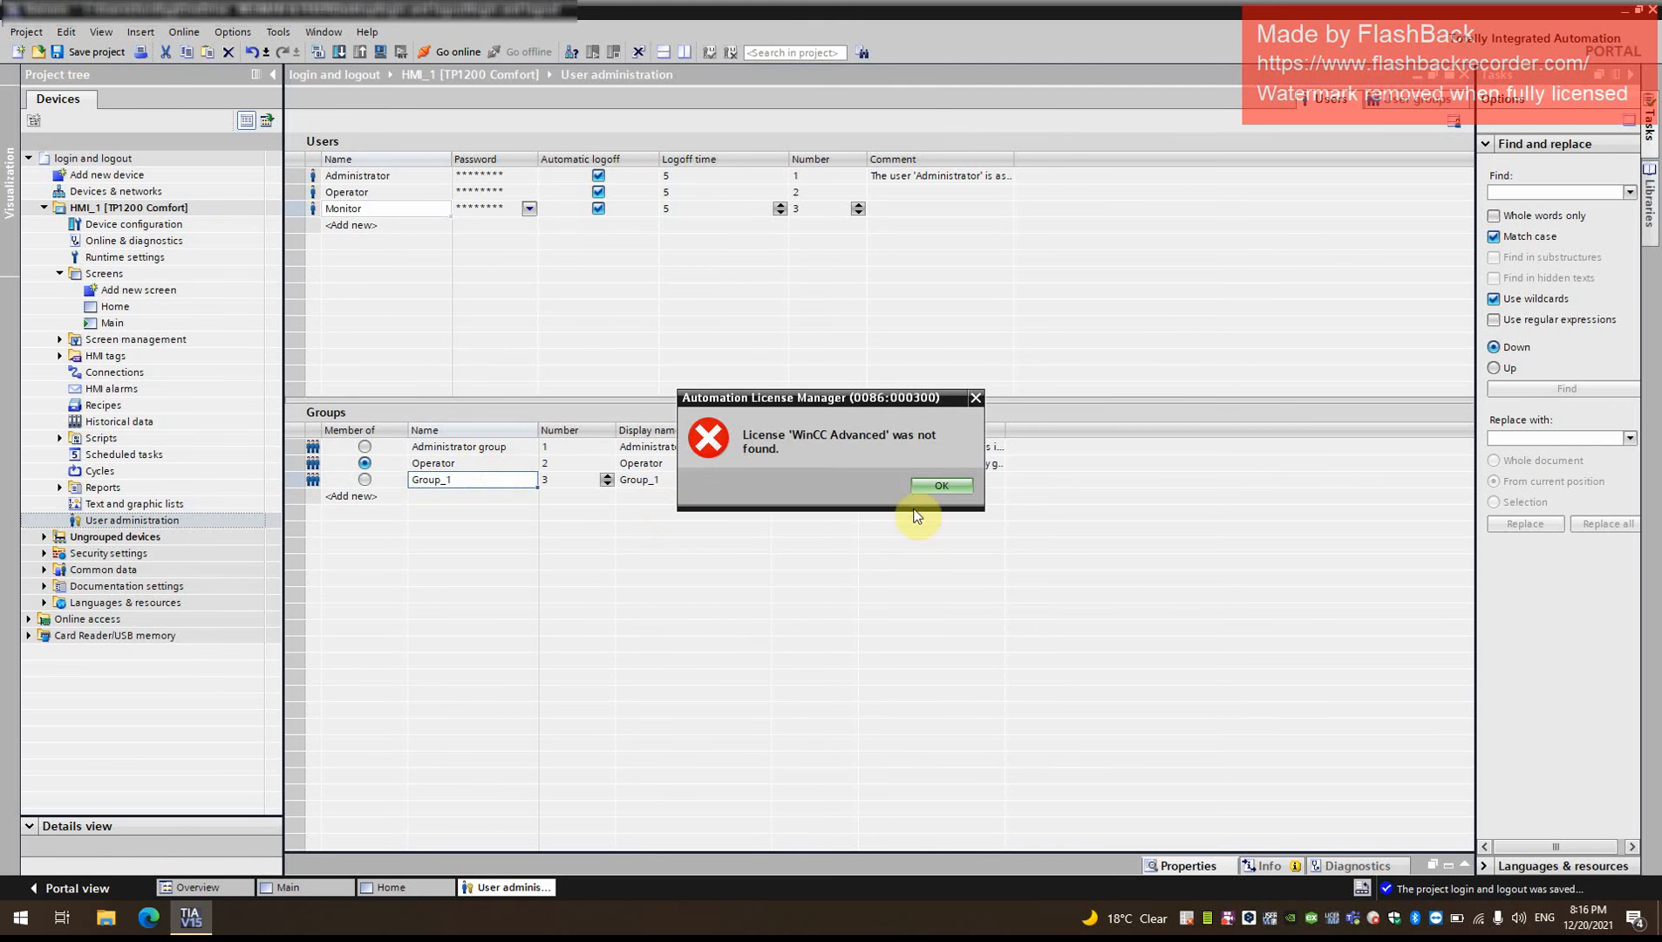
{"action": "left_click", "coordinate": [940, 493]}
{"action": "double_click", "coordinate": [464, 479]}
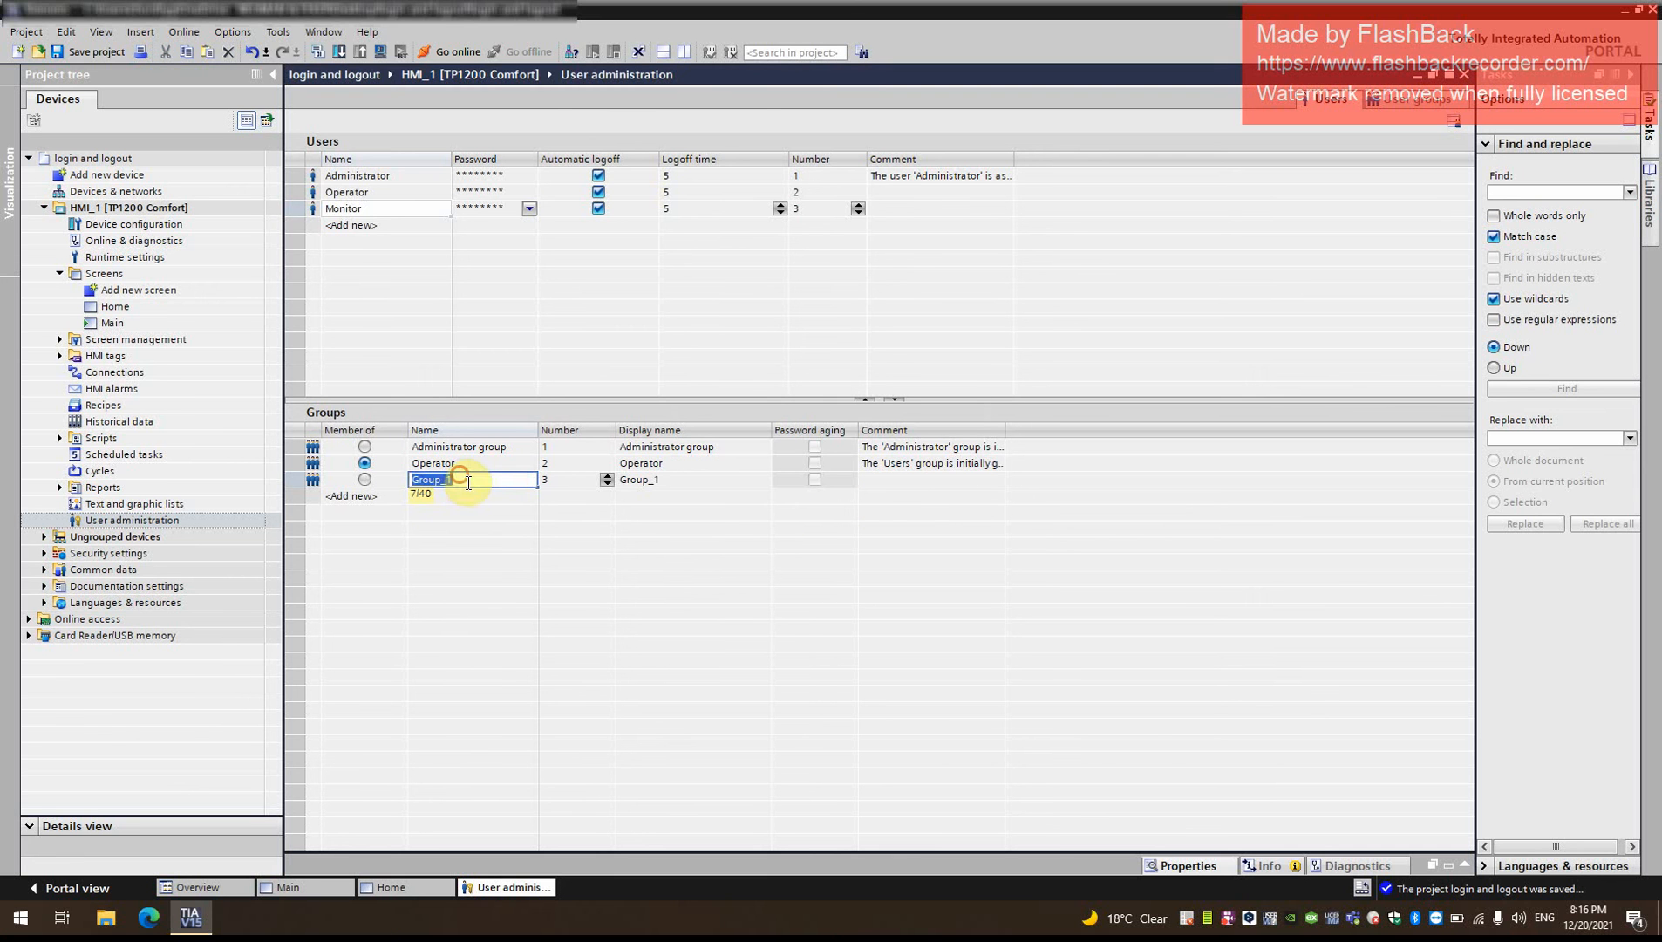
{"action": "type", "text": "Monitor"}
{"action": "double_click", "coordinate": [632, 480]}
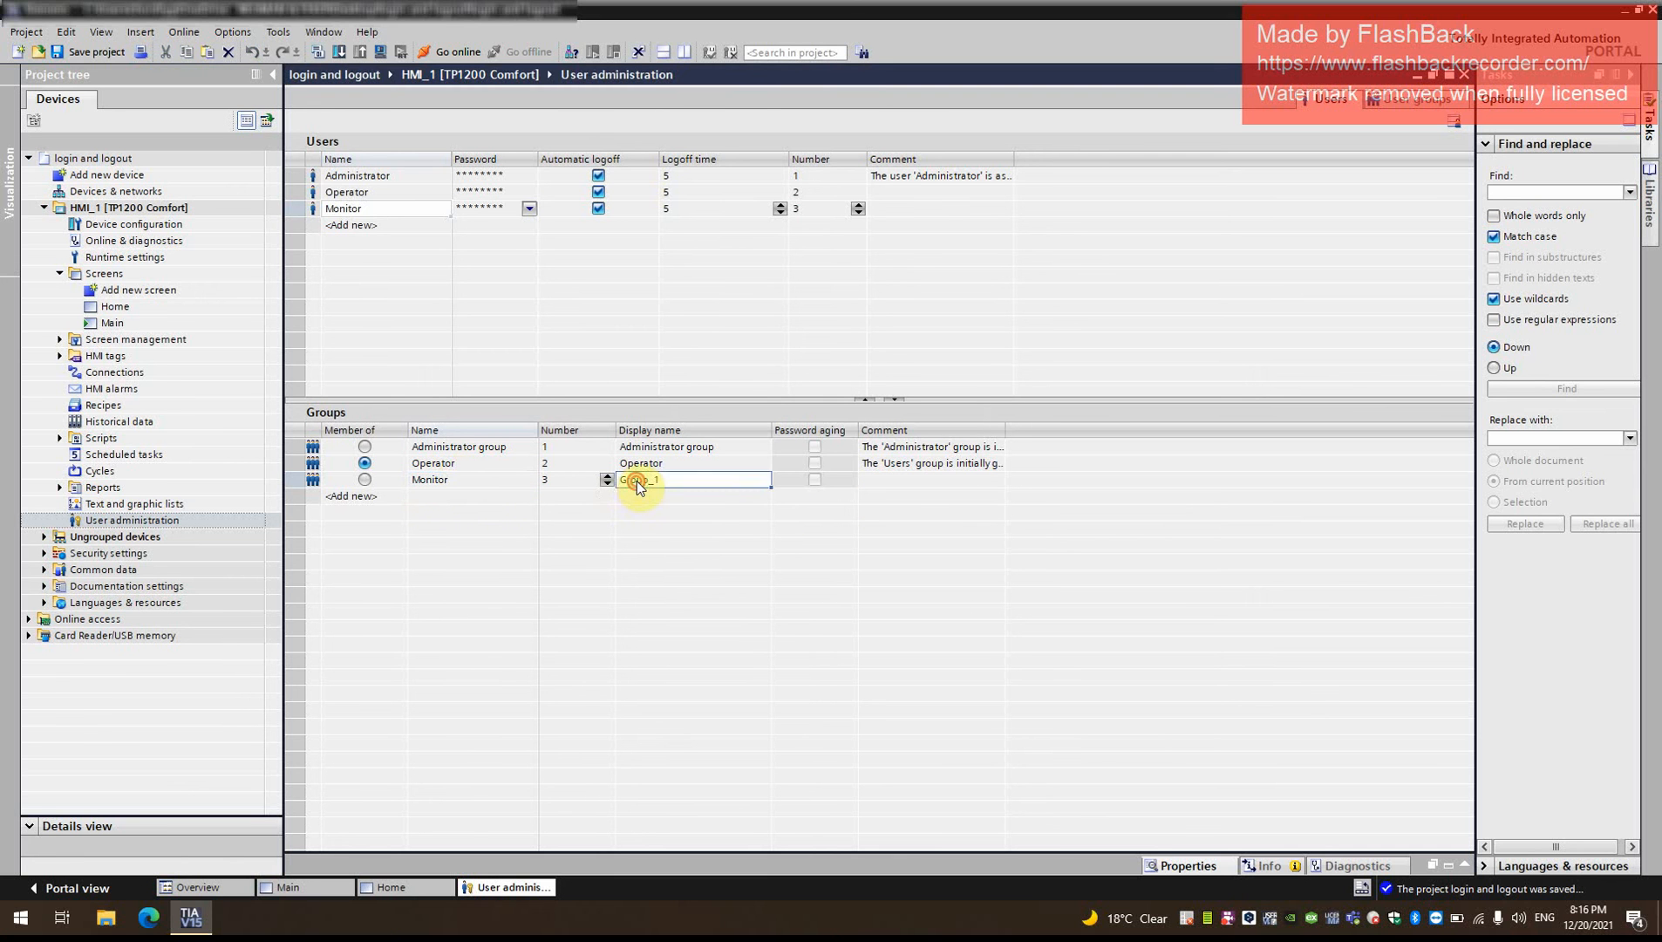
{"action": "type", "text": "Monitor"}
{"action": "left_click", "coordinate": [703, 579]}
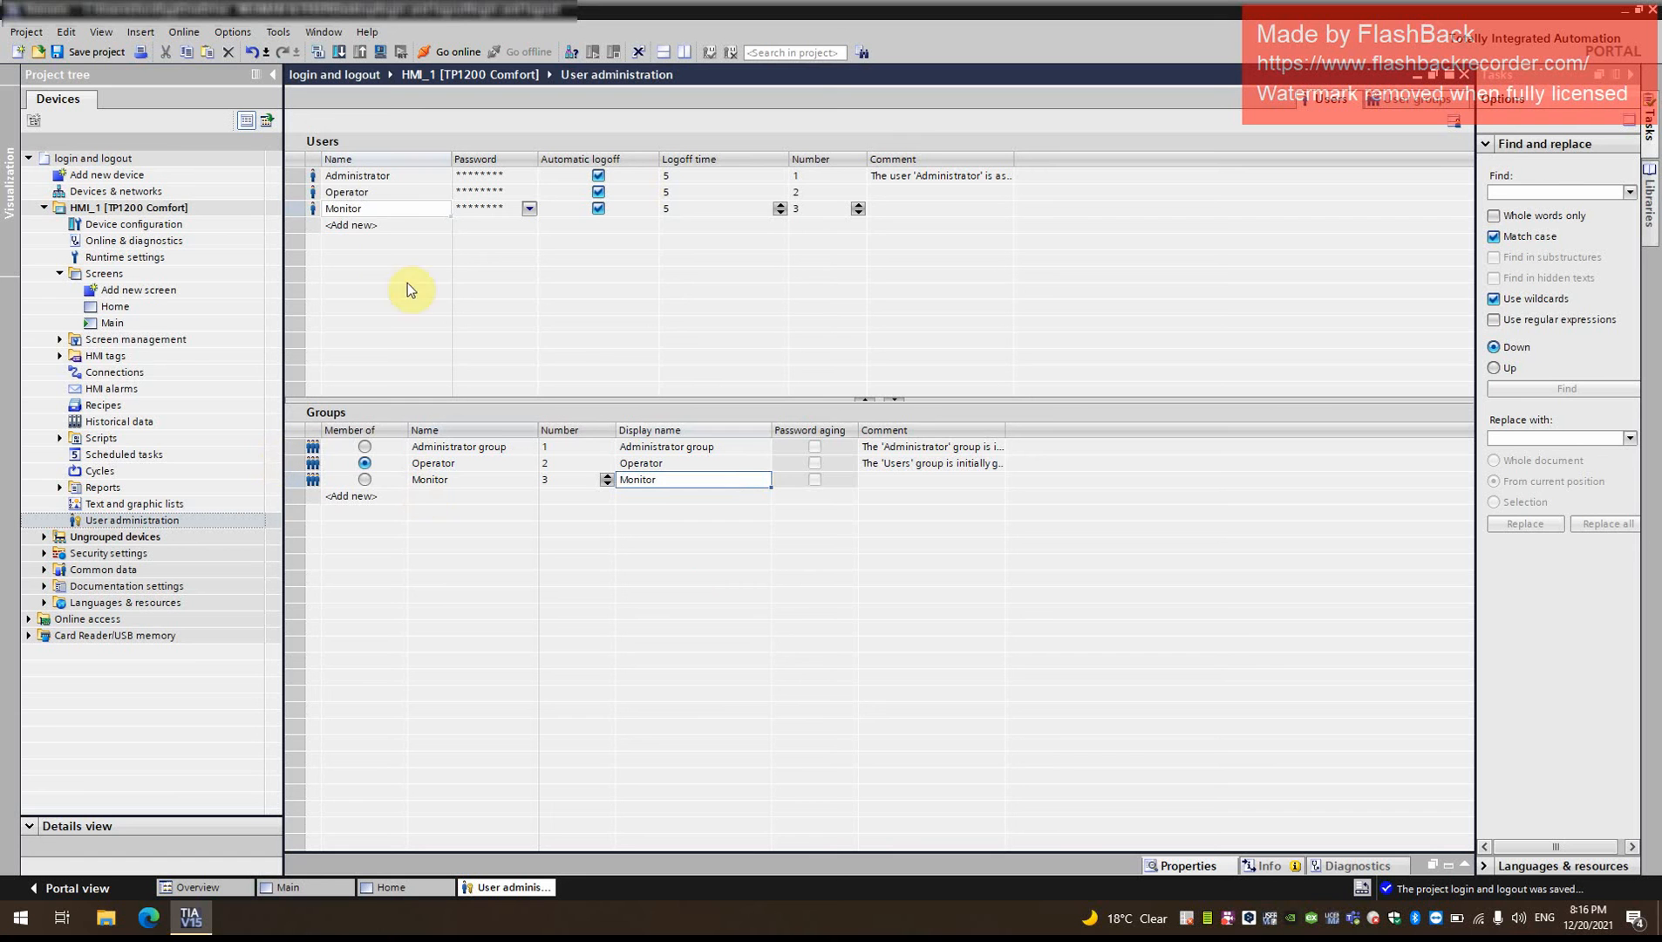
- Make the Monitor user a member of the Monitor group
{"action": "left_click", "coordinate": [392, 195]}
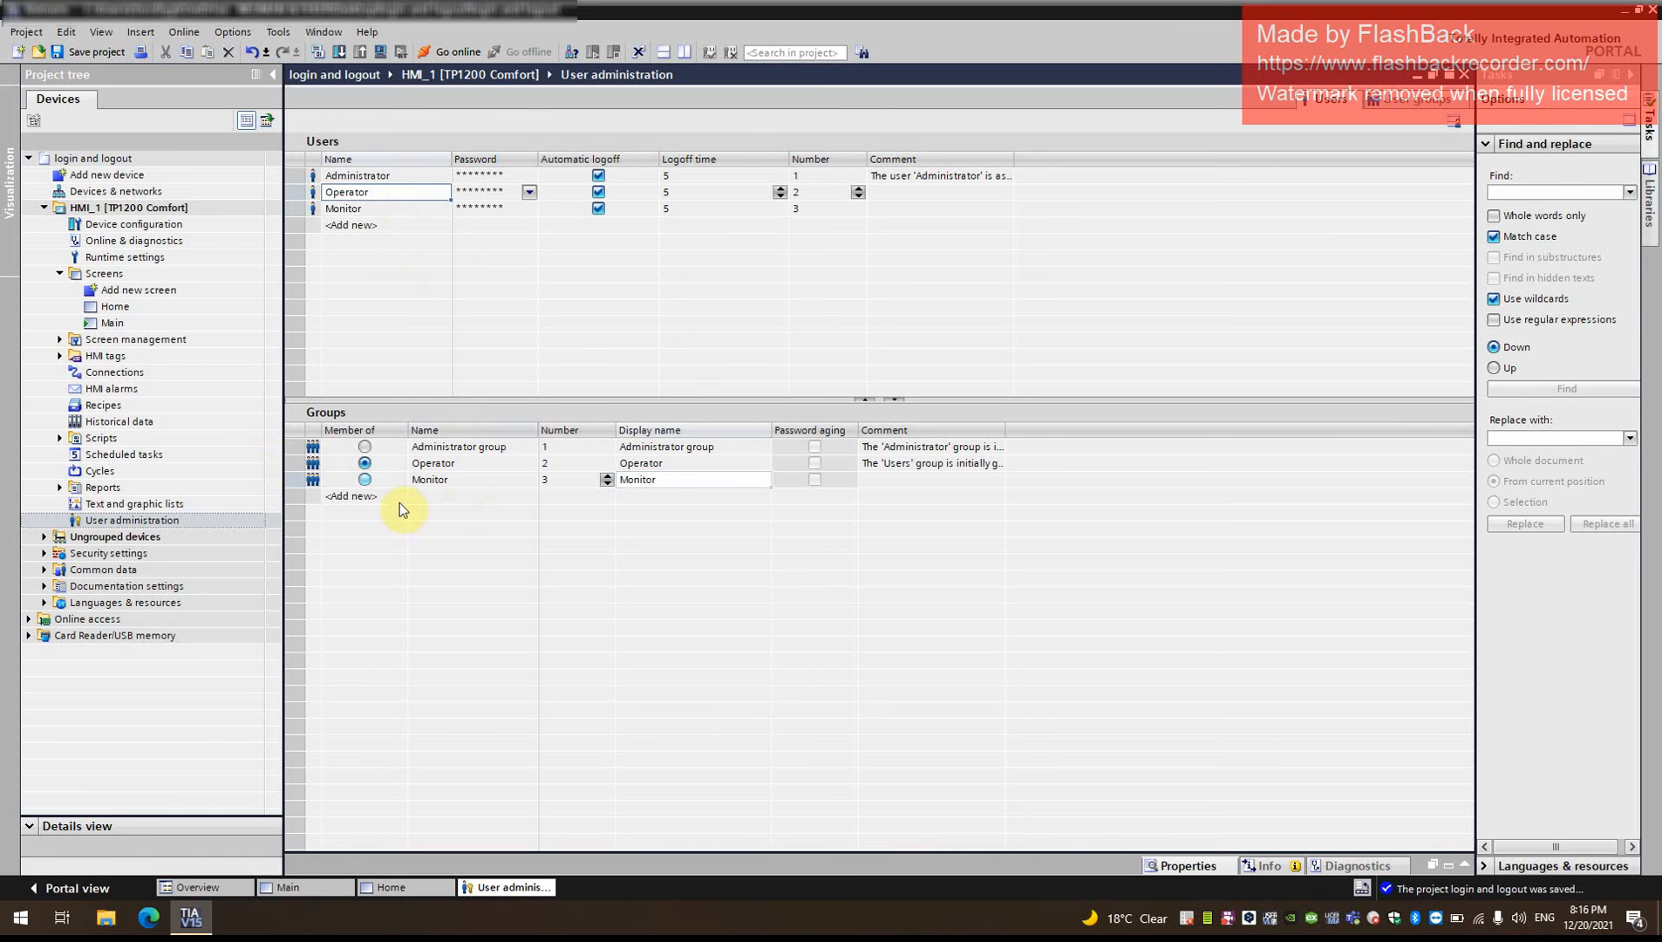
{"action": "left_click", "coordinate": [370, 212]}
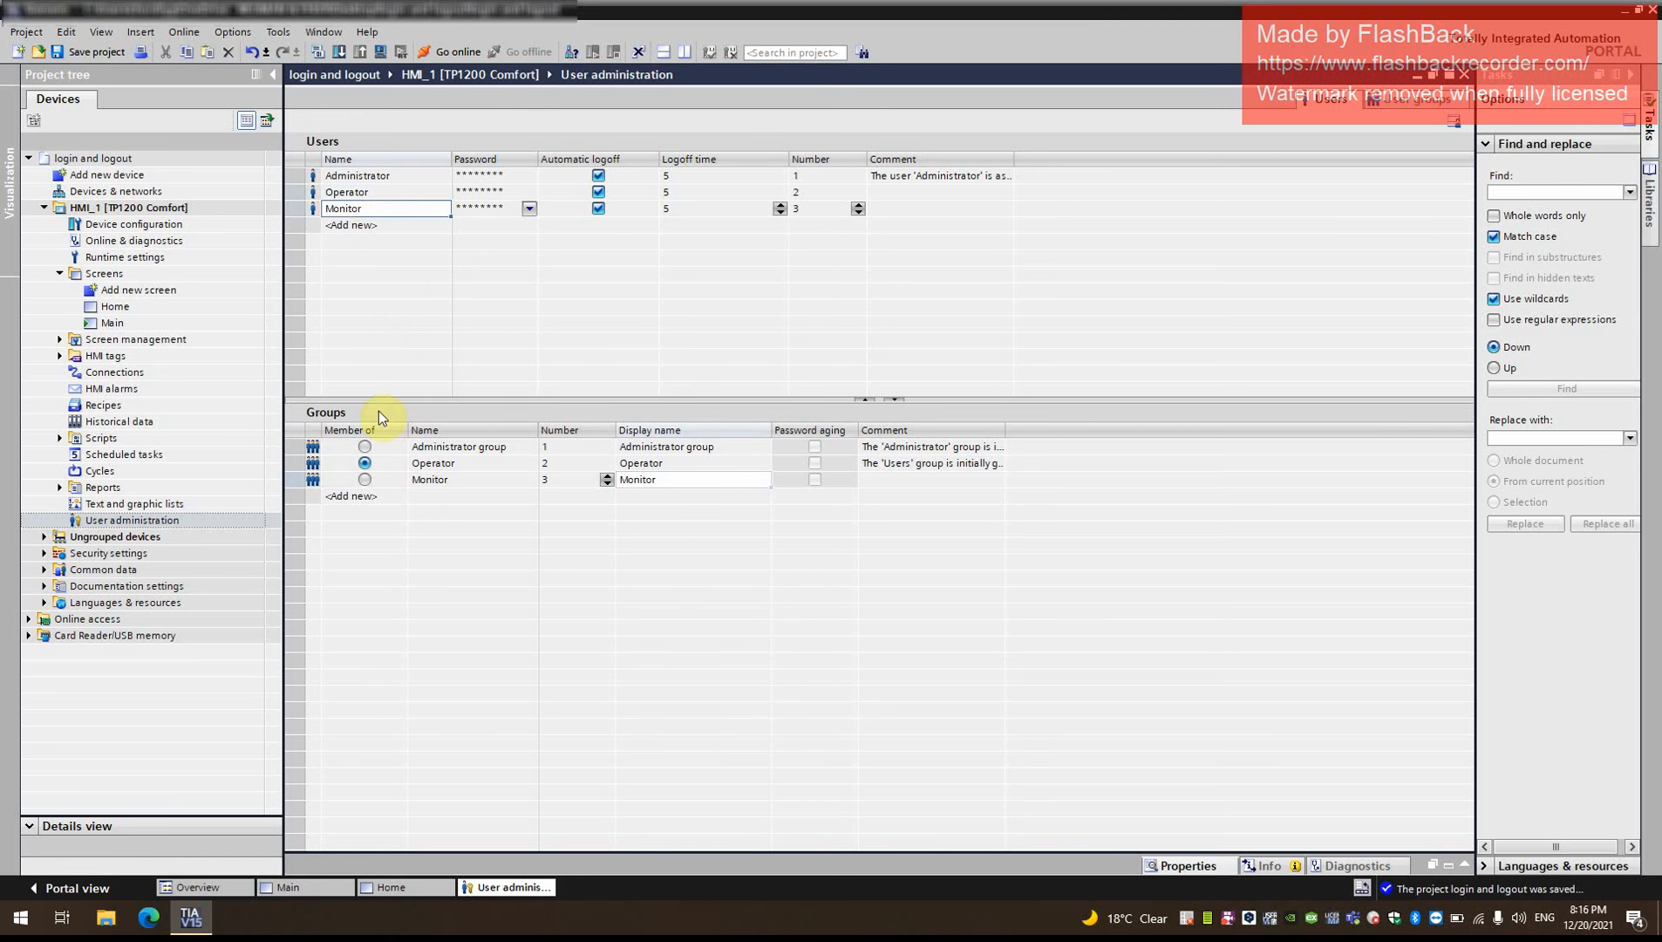
{"action": "left_click", "coordinate": [365, 480]}
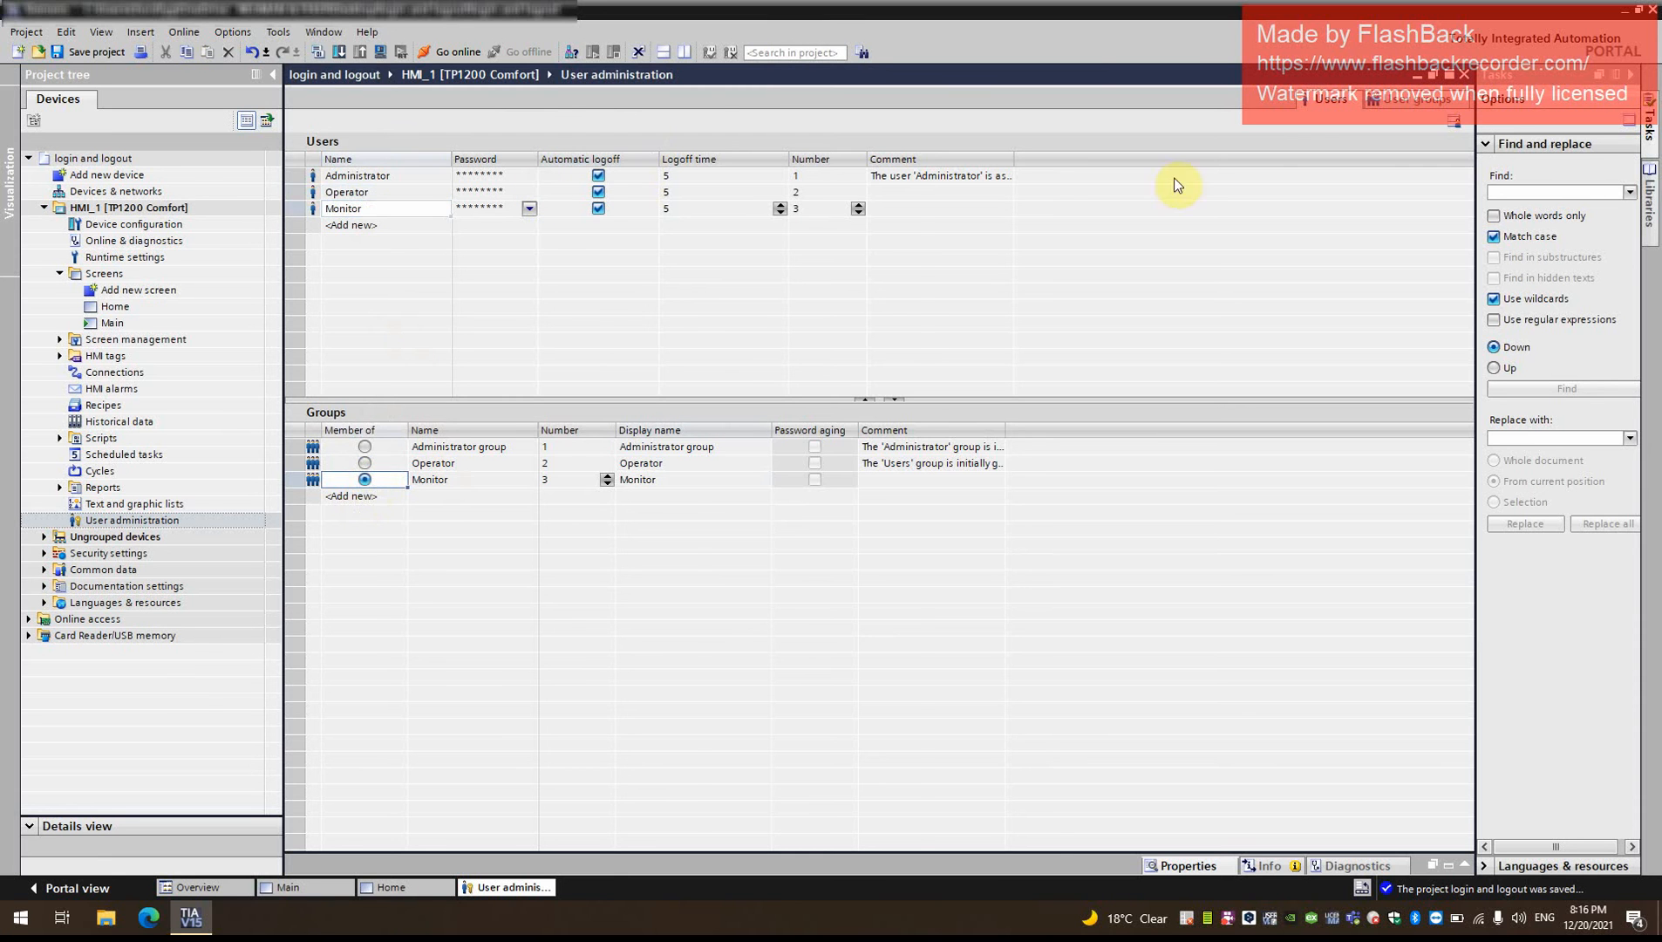
- In the user groups' authorizations, activate Monitor and deactivate Operate for the Monitor group
{"action": "left_click", "coordinate": [1428, 102]}
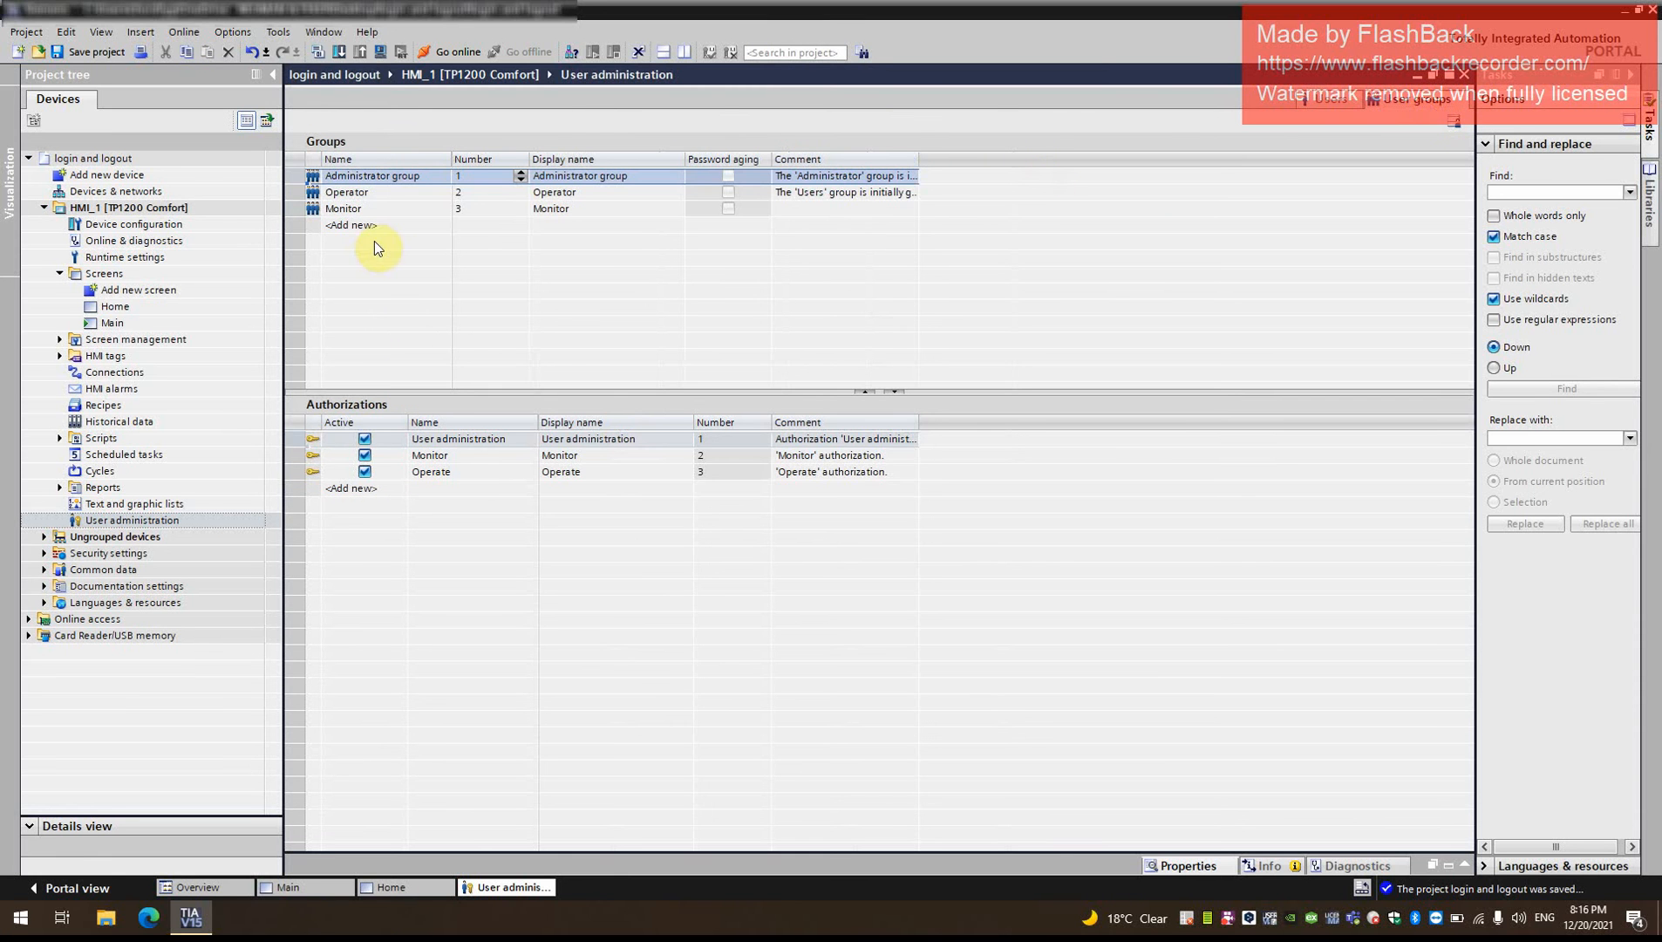
{"action": "left_click", "coordinate": [375, 212]}
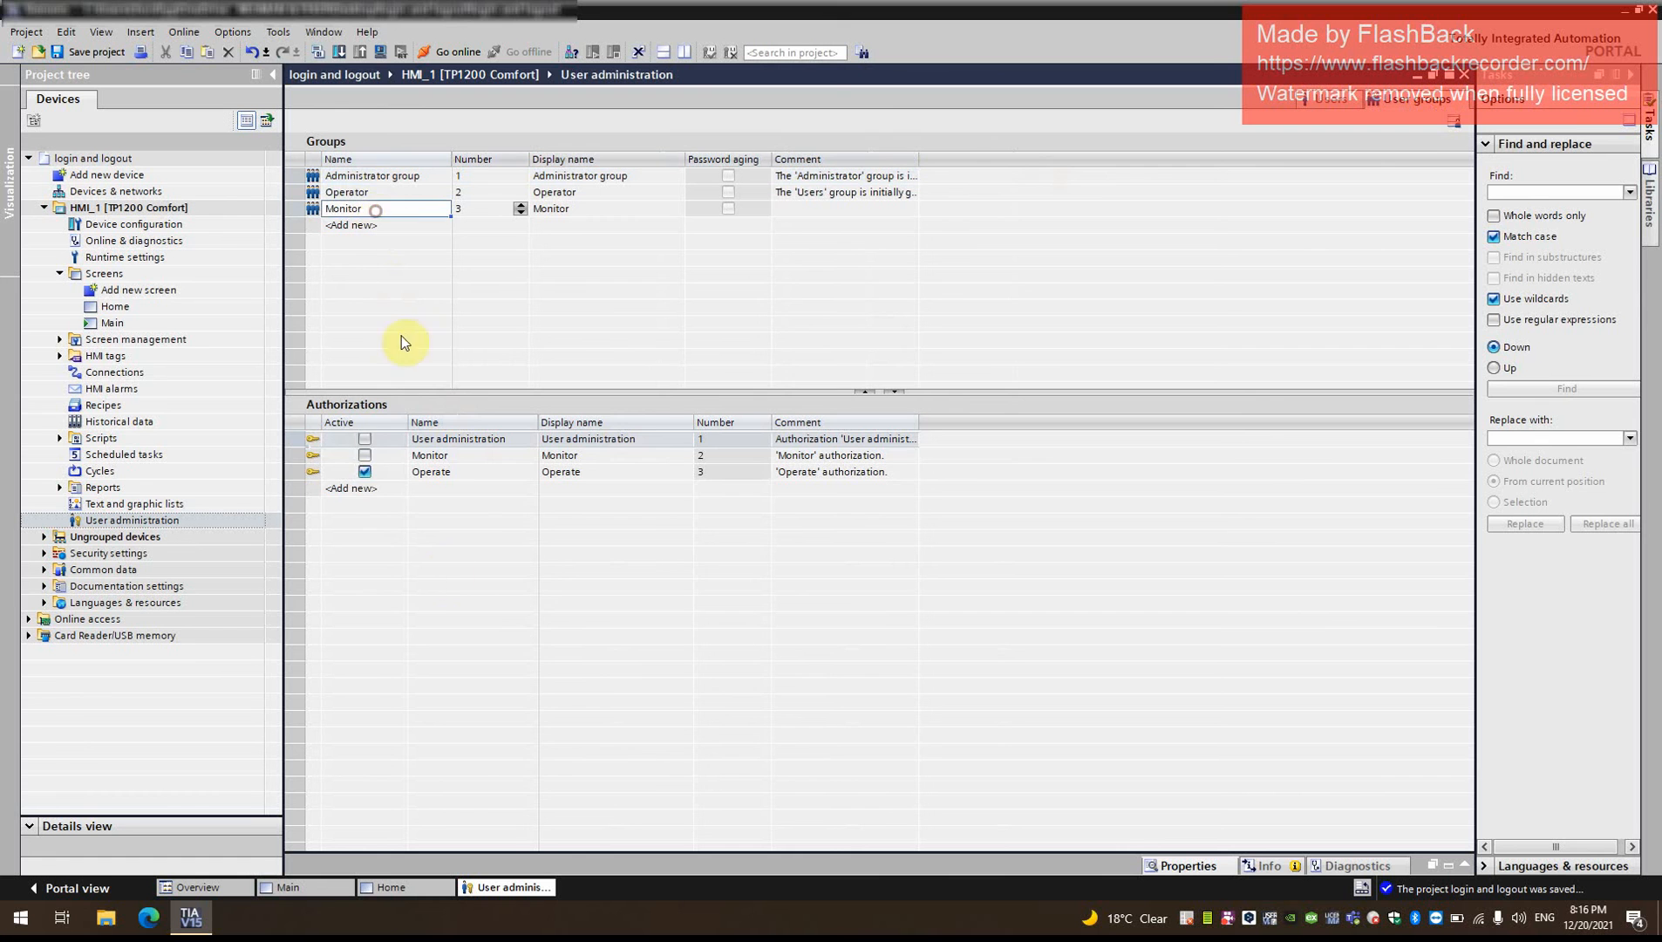
{"action": "left_click", "coordinate": [362, 191]}
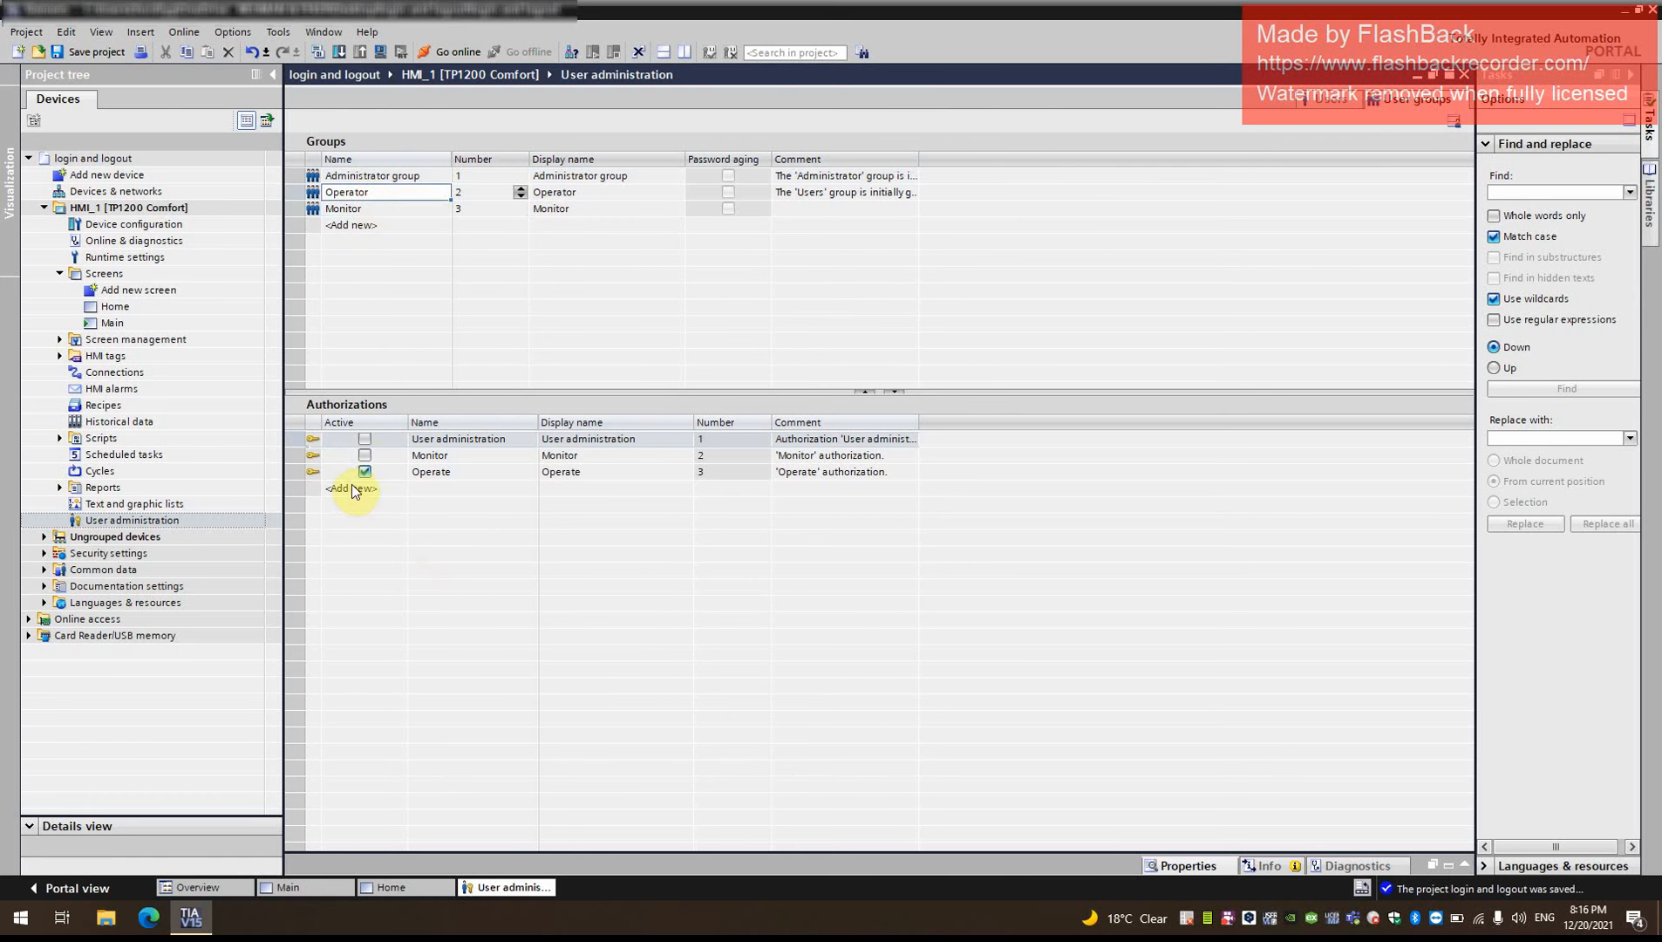
{"action": "left_click", "coordinate": [398, 210]}
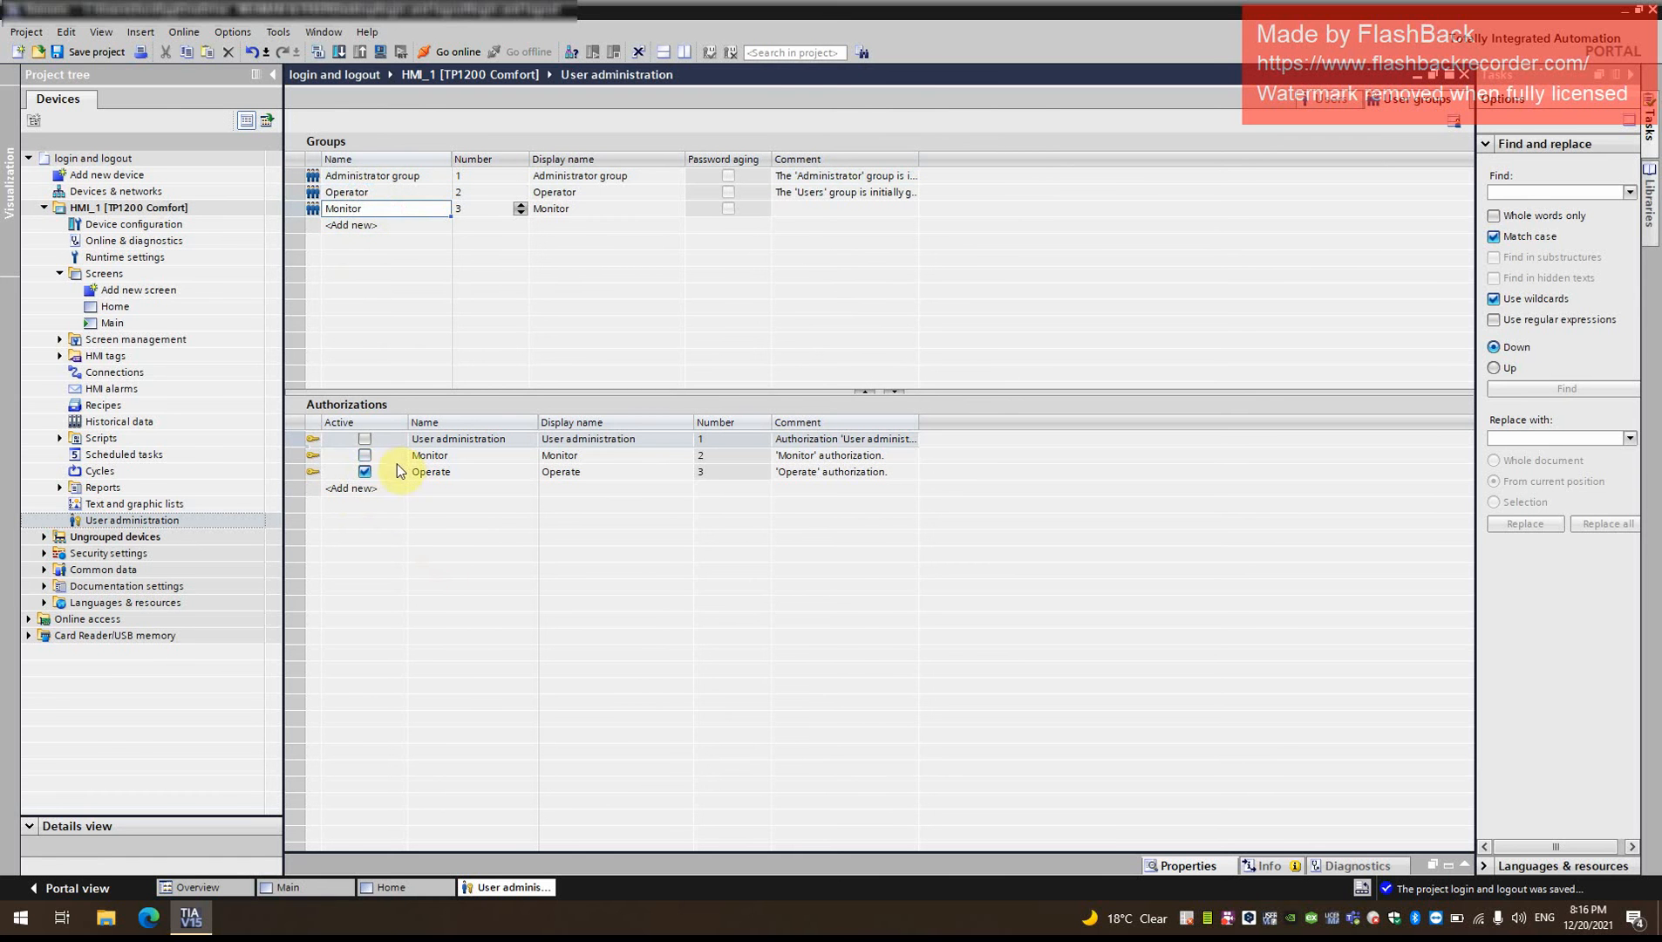
{"action": "left_click", "coordinate": [365, 454]}
{"action": "left_click", "coordinate": [365, 471]}
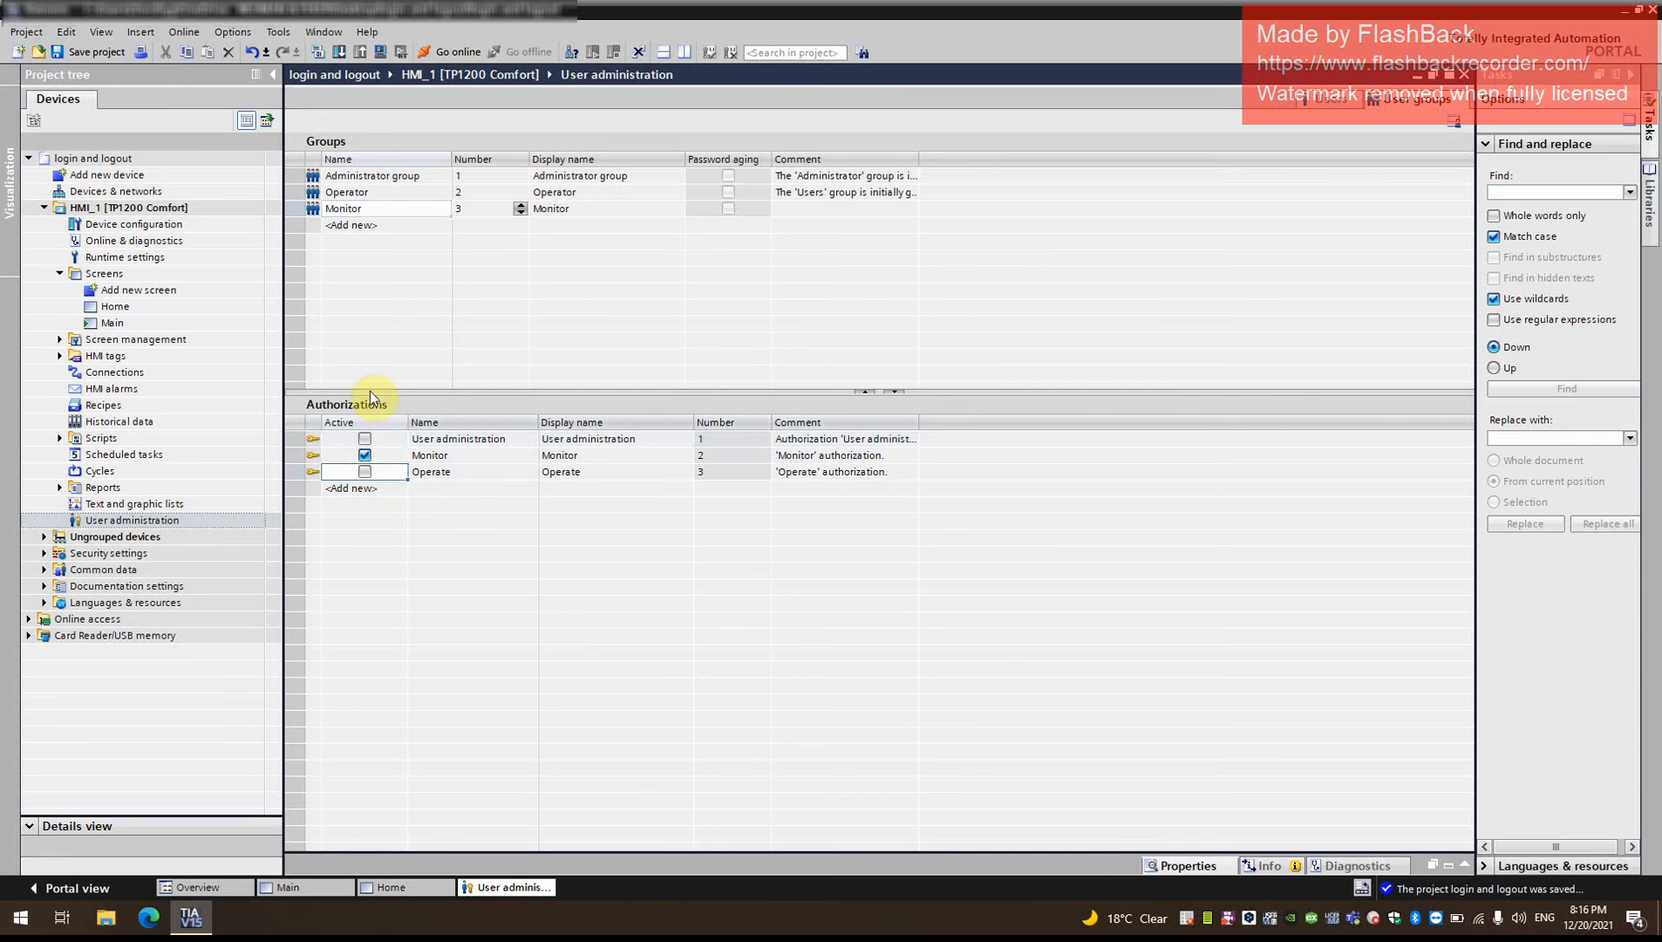
- Check the authorizations of the Operator and Administrator groups and save the project
{"action": "left_click", "coordinate": [389, 175]}
{"action": "left_click", "coordinate": [375, 193]}
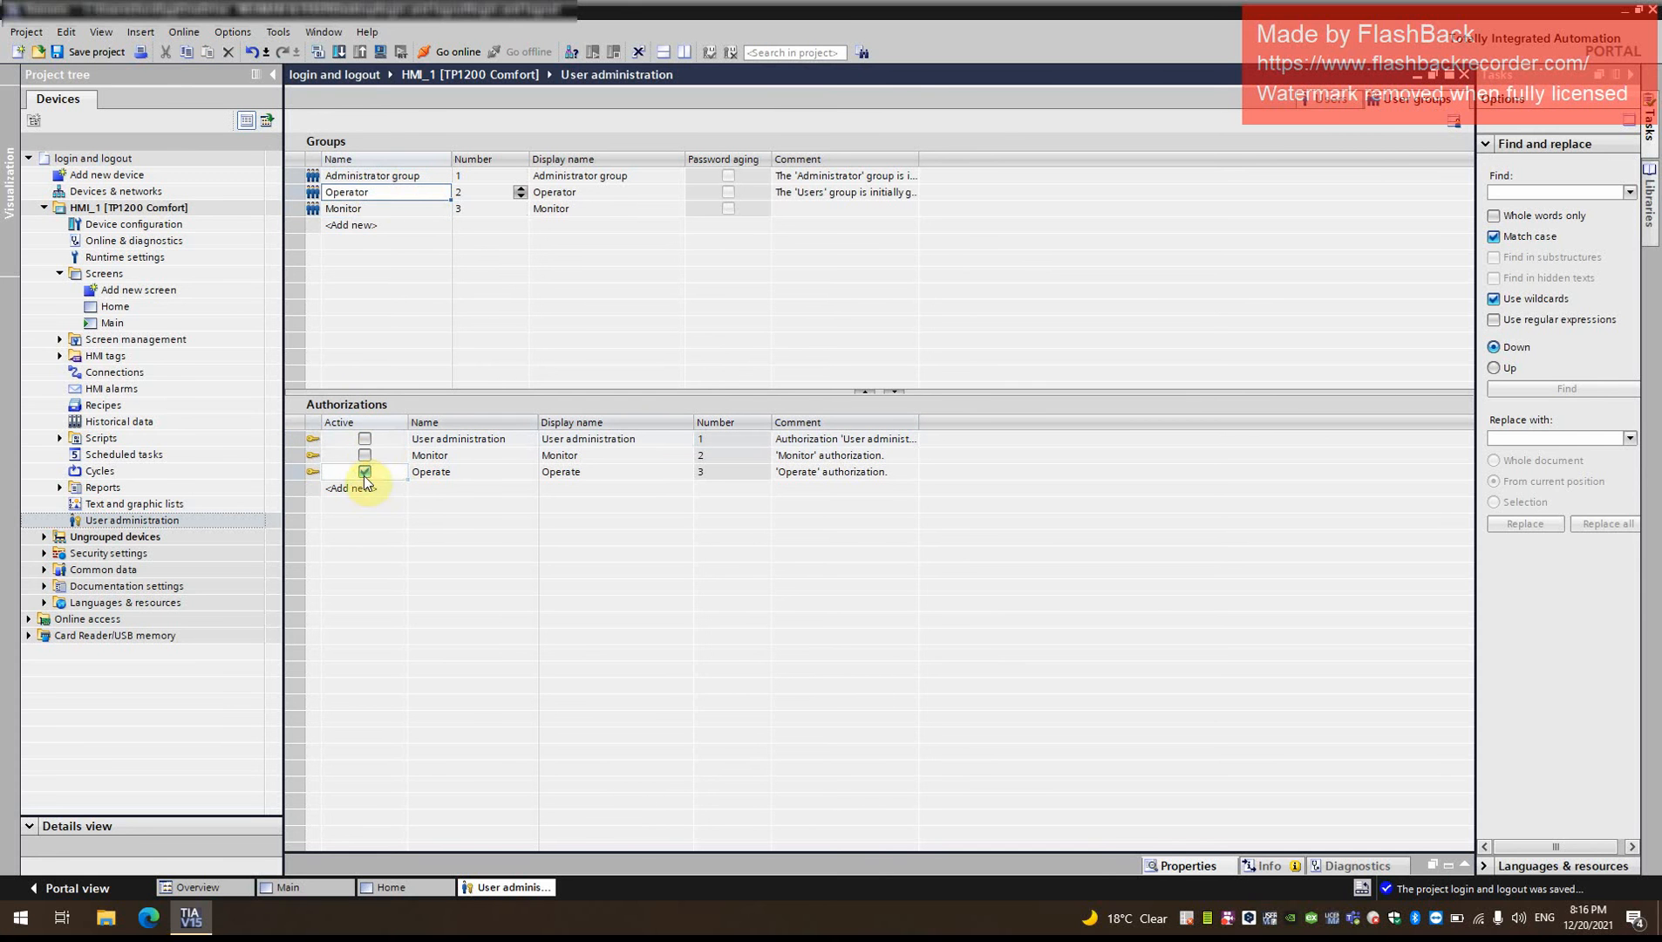
{"action": "left_click", "coordinate": [391, 177]}
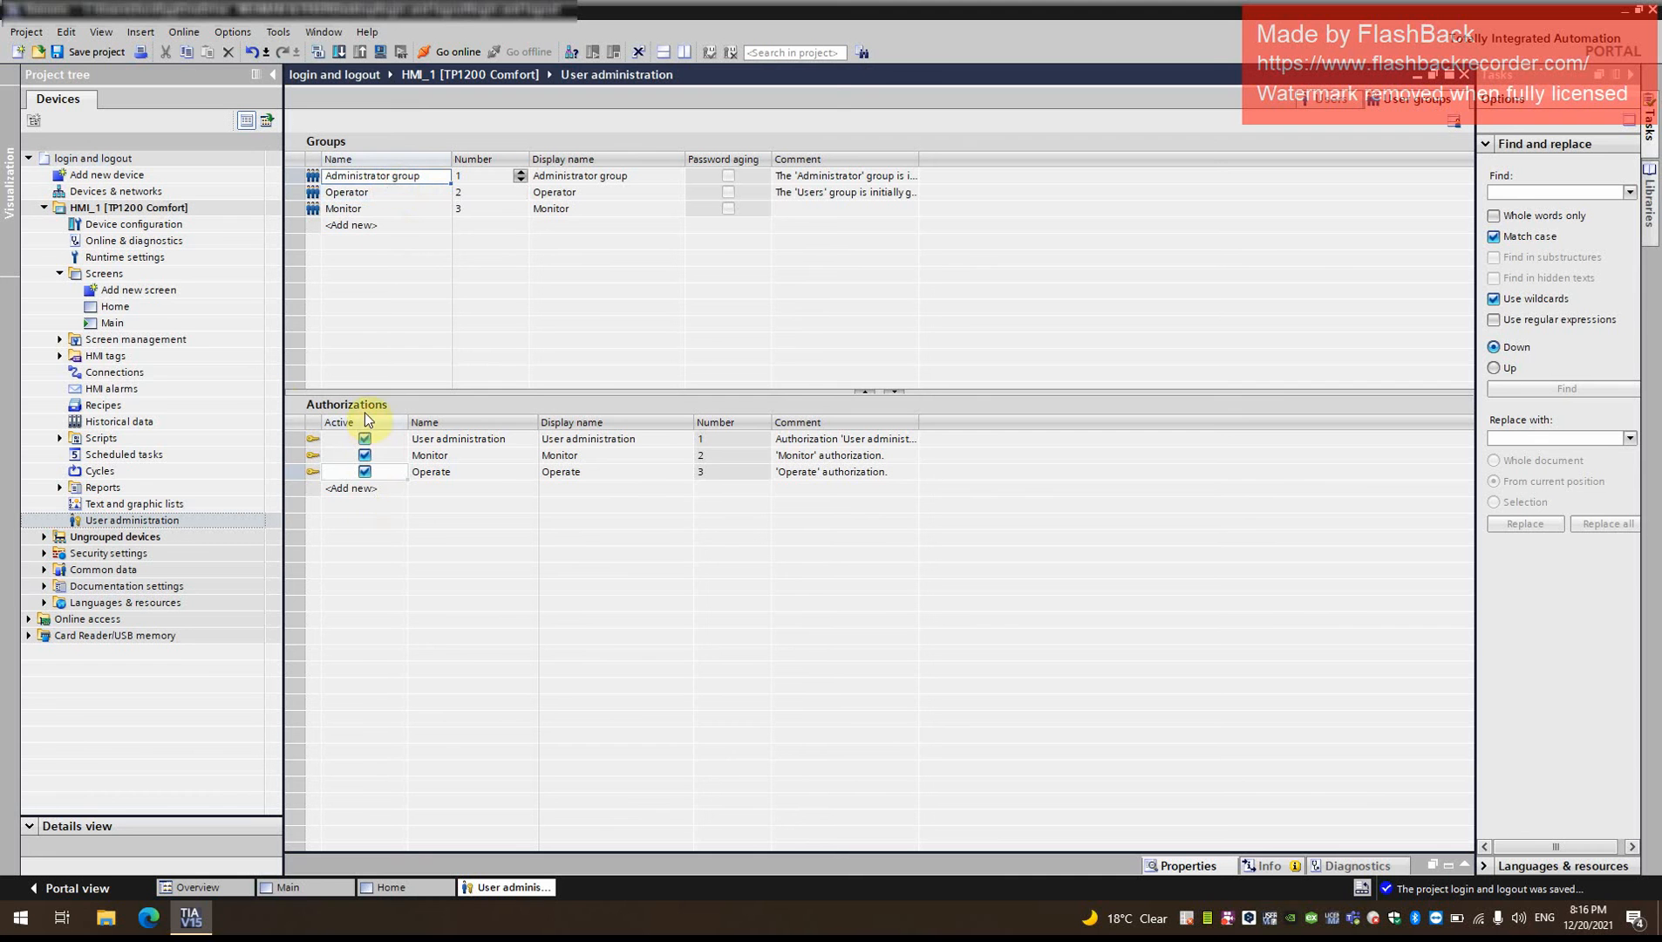
{"action": "left_click", "coordinate": [83, 52]}
- Add the ShowLogonDialog function to the Activate event of the HOME button on the Main screen
{"action": "double_click", "coordinate": [160, 307]}
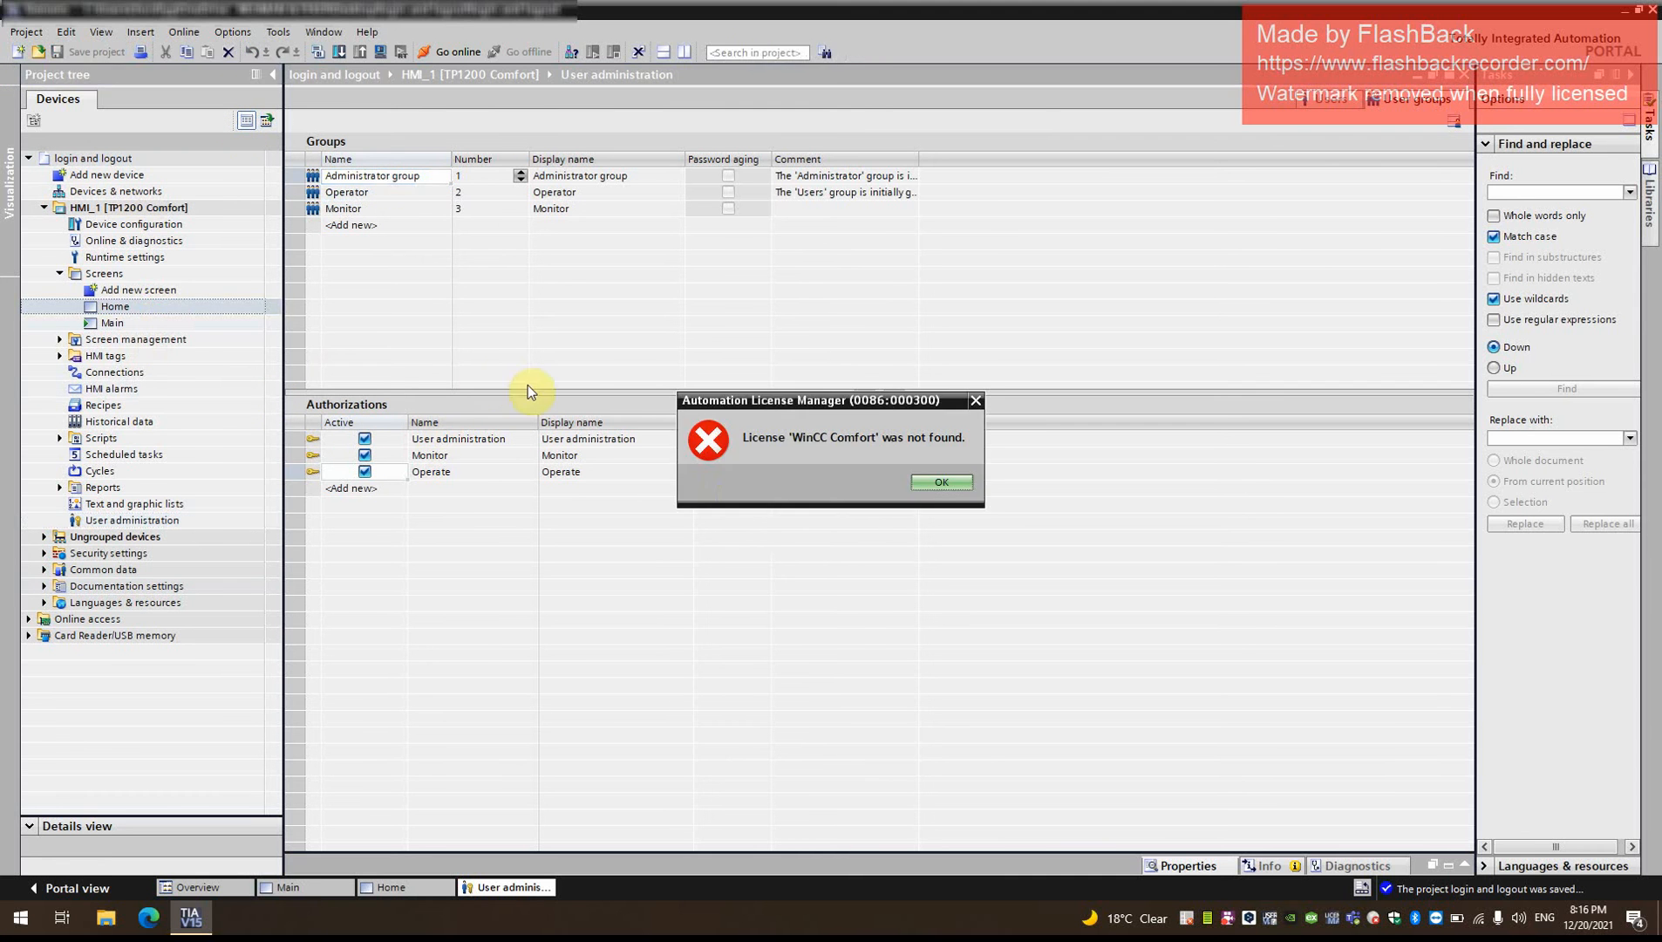
{"action": "left_click", "coordinate": [942, 483]}
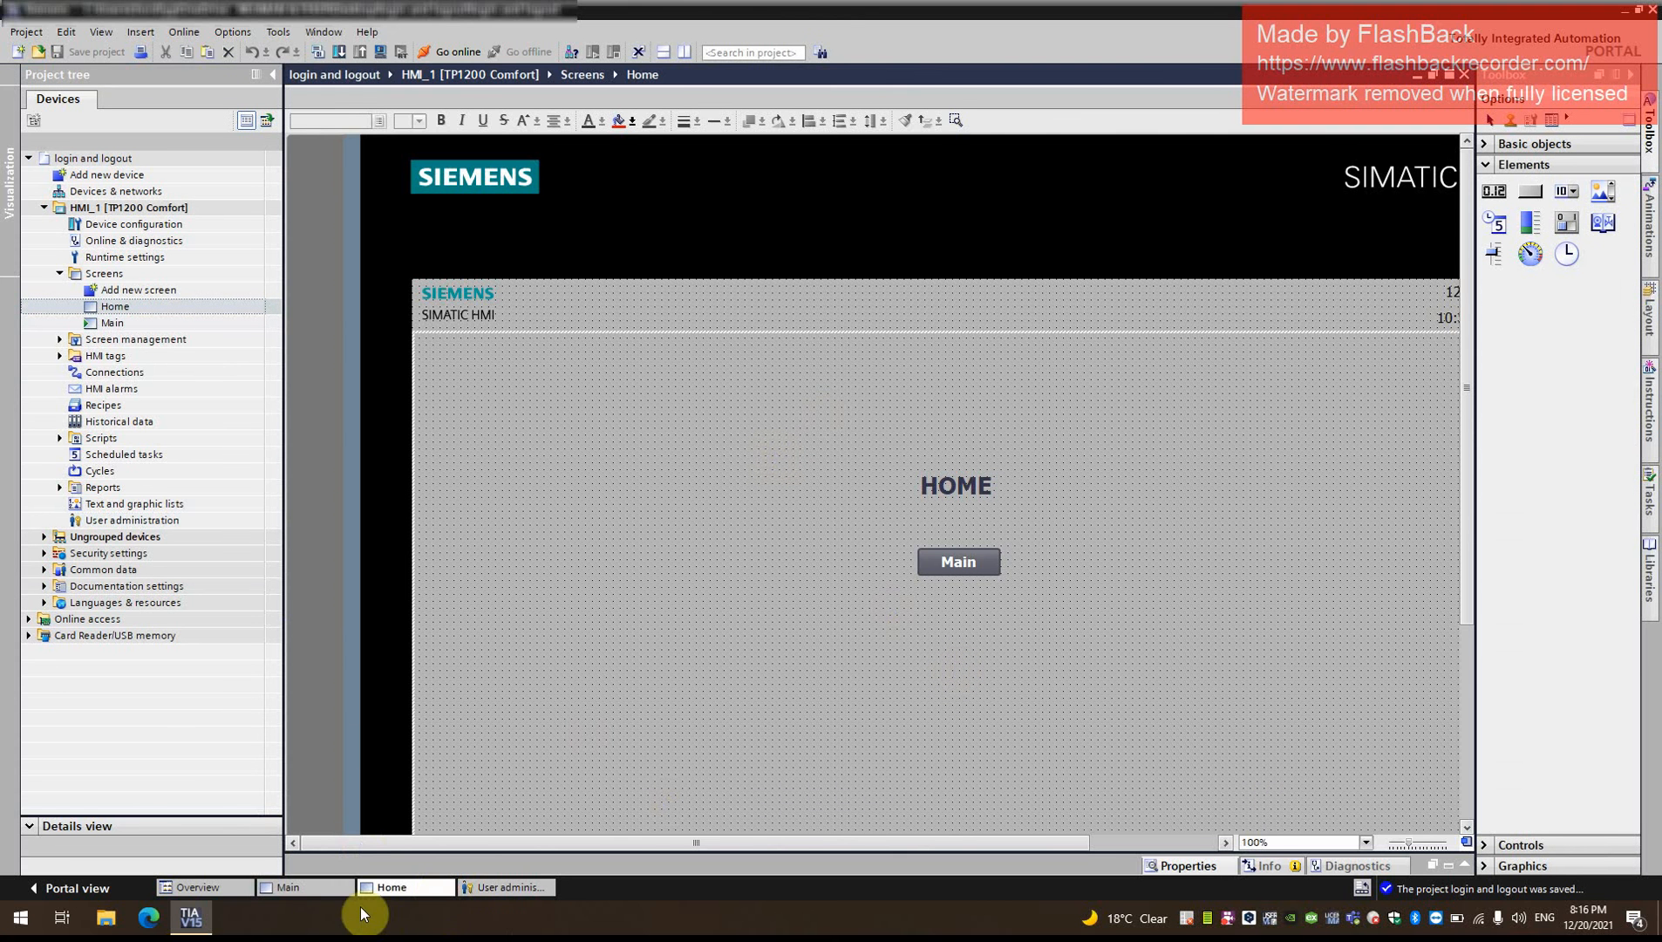
{"action": "left_click", "coordinate": [329, 888]}
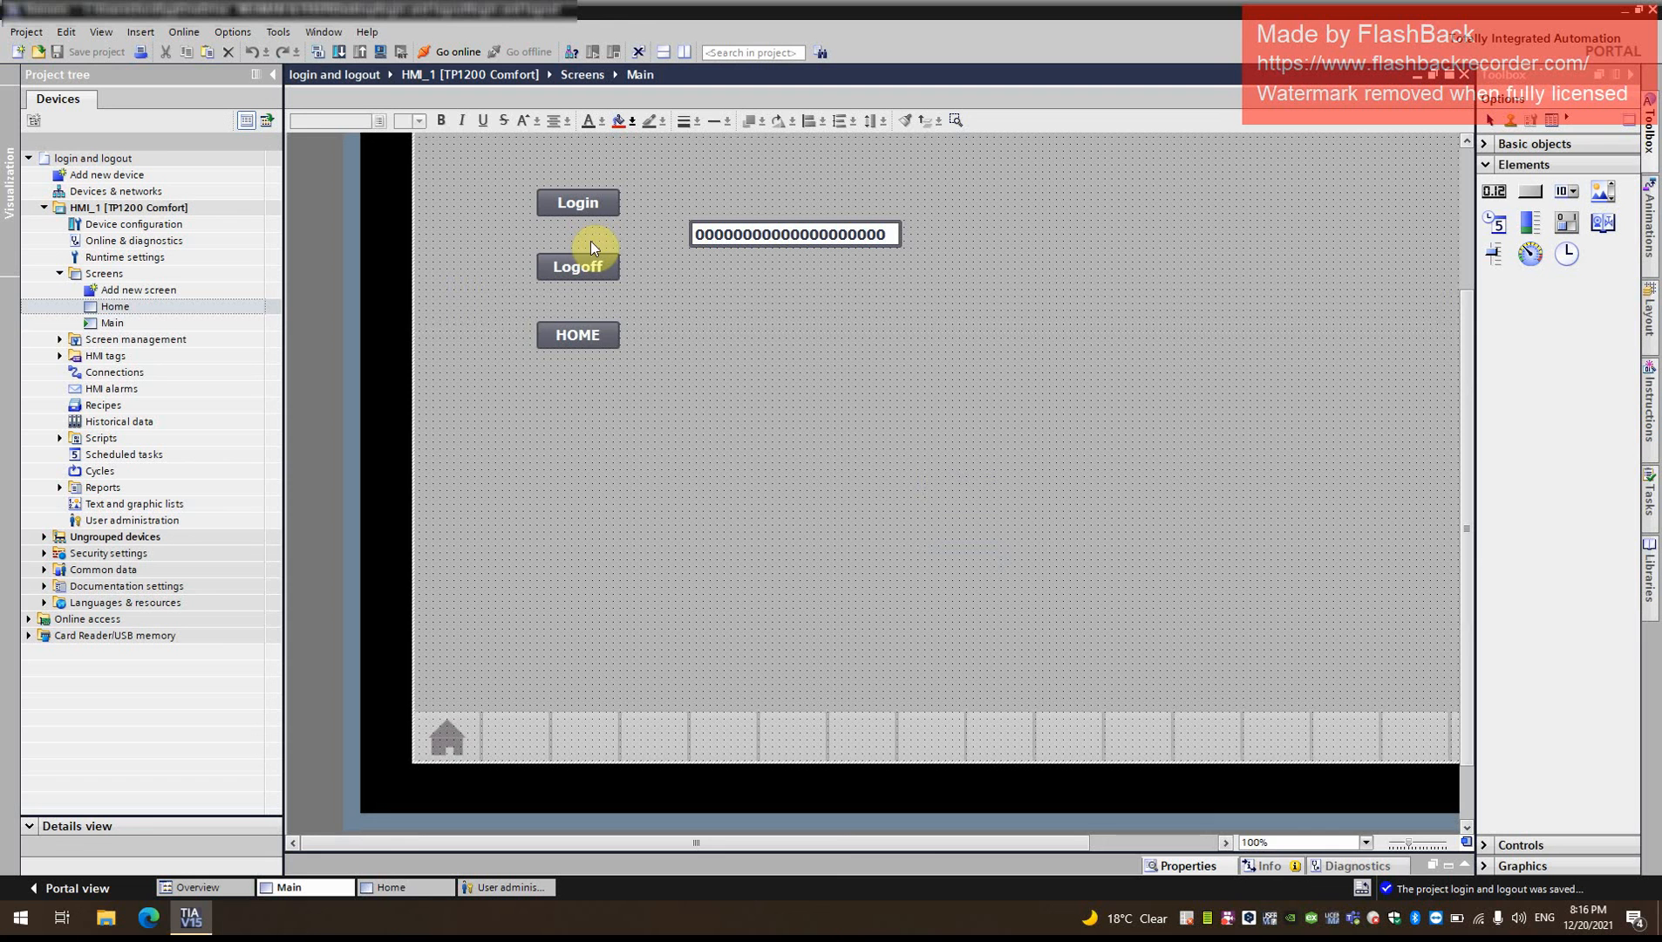
{"action": "right_click", "coordinate": [593, 330]}
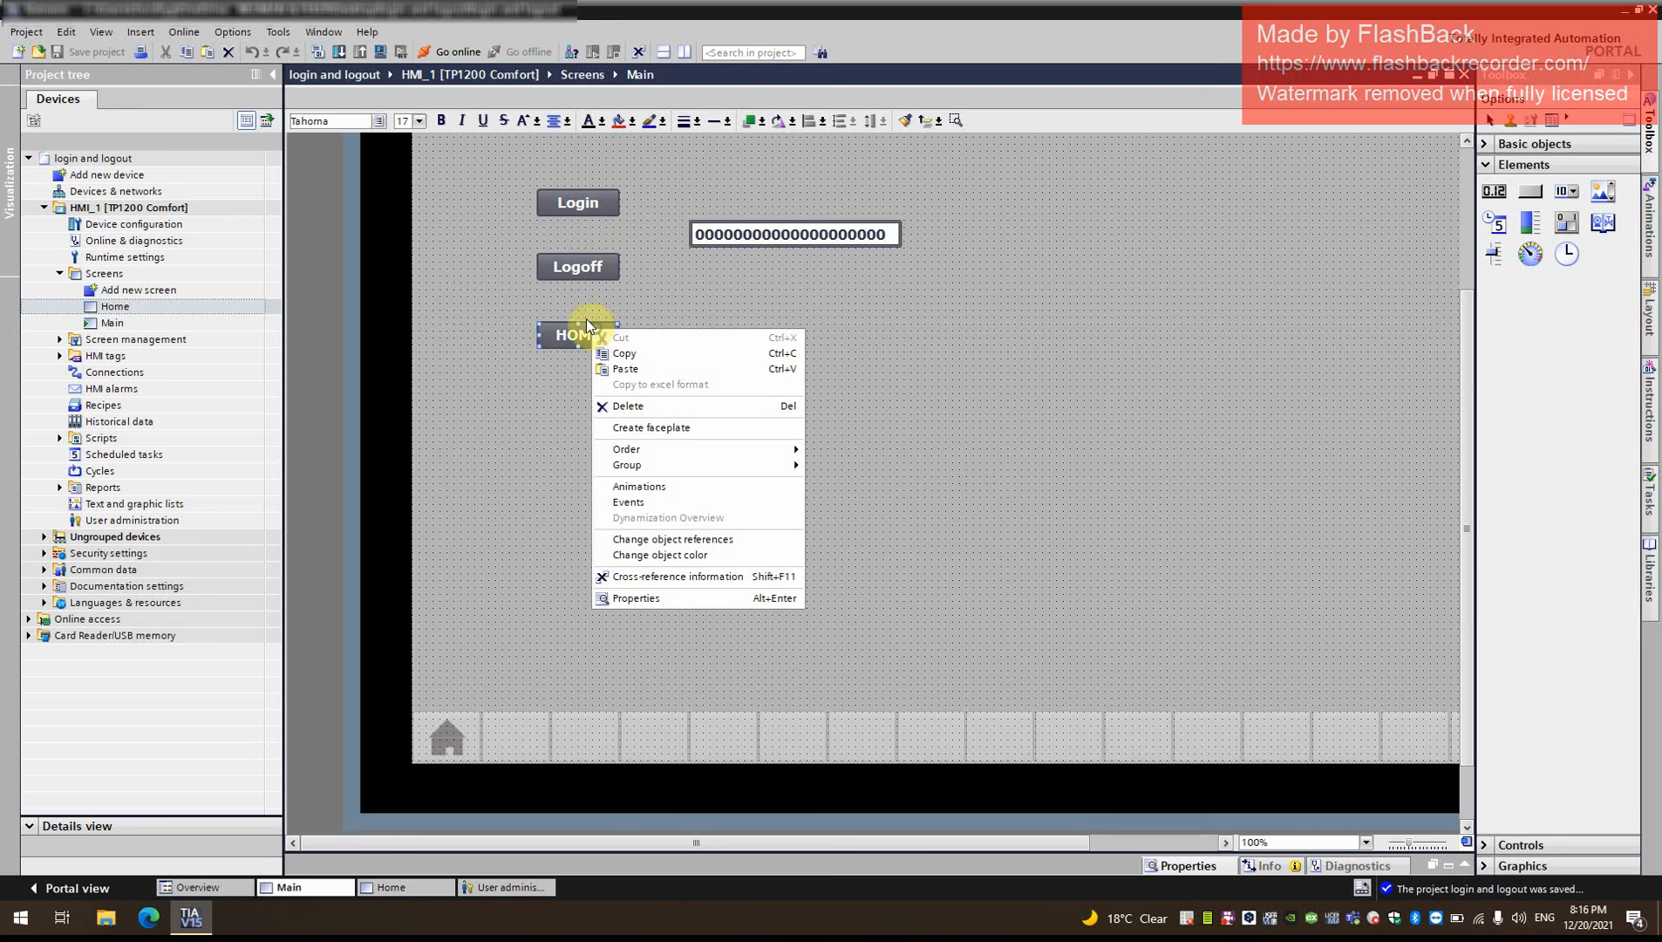
{"action": "left_click", "coordinate": [671, 598]}
{"action": "left_click", "coordinate": [329, 708]}
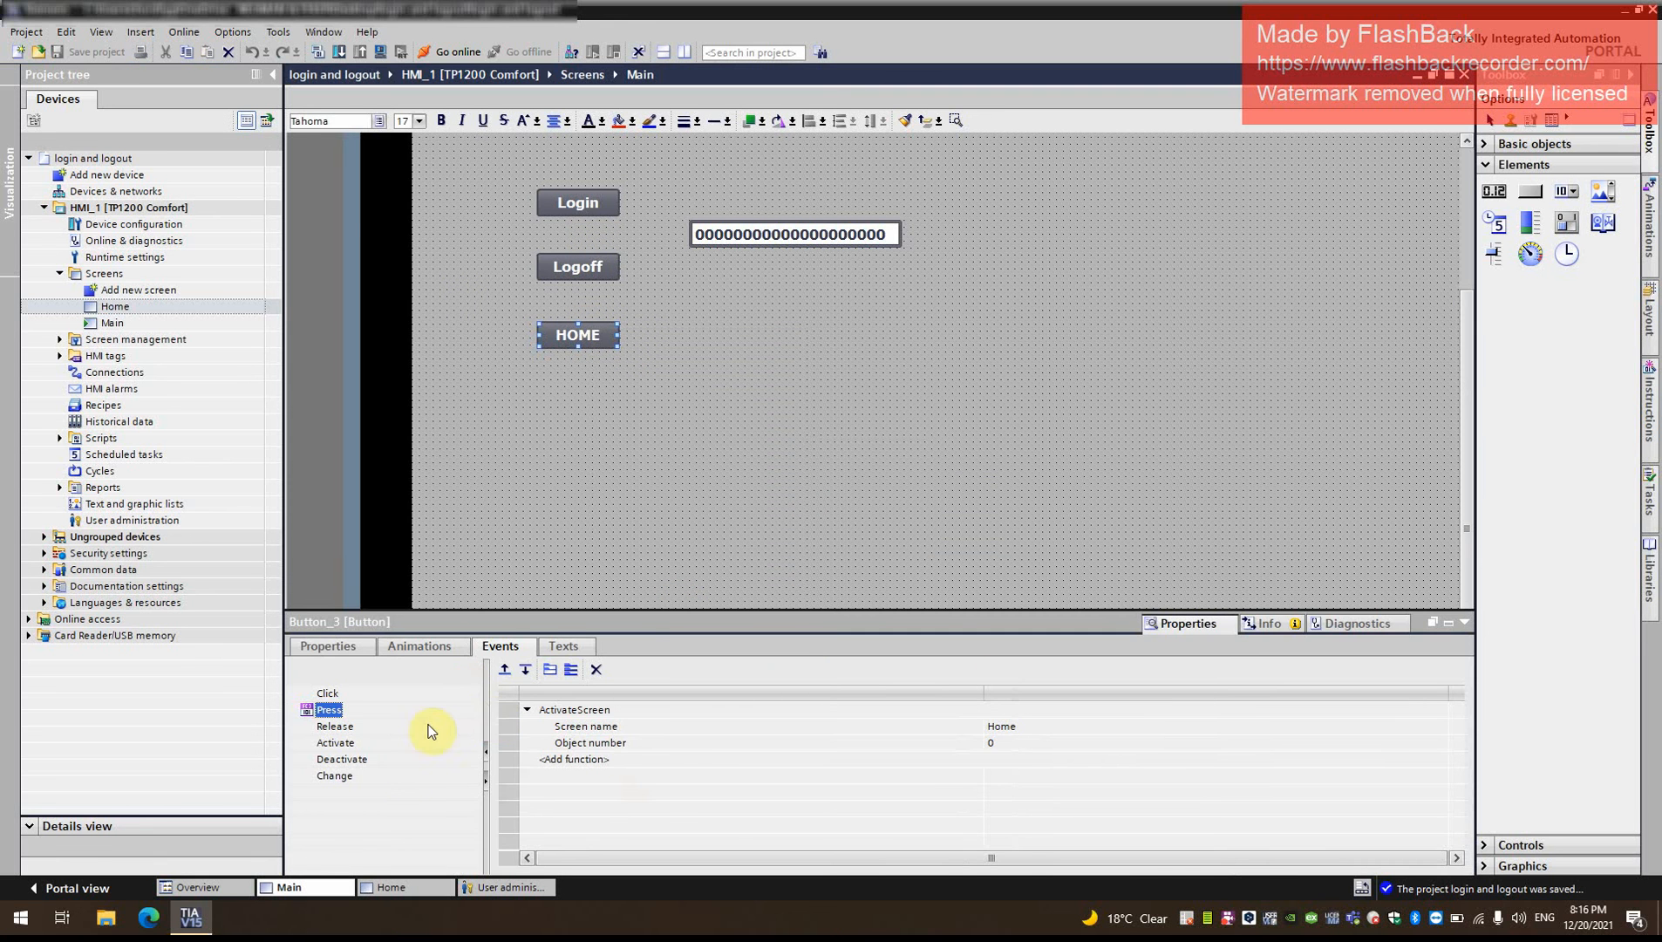
{"action": "left_click", "coordinate": [335, 742]}
{"action": "left_click", "coordinate": [567, 708]}
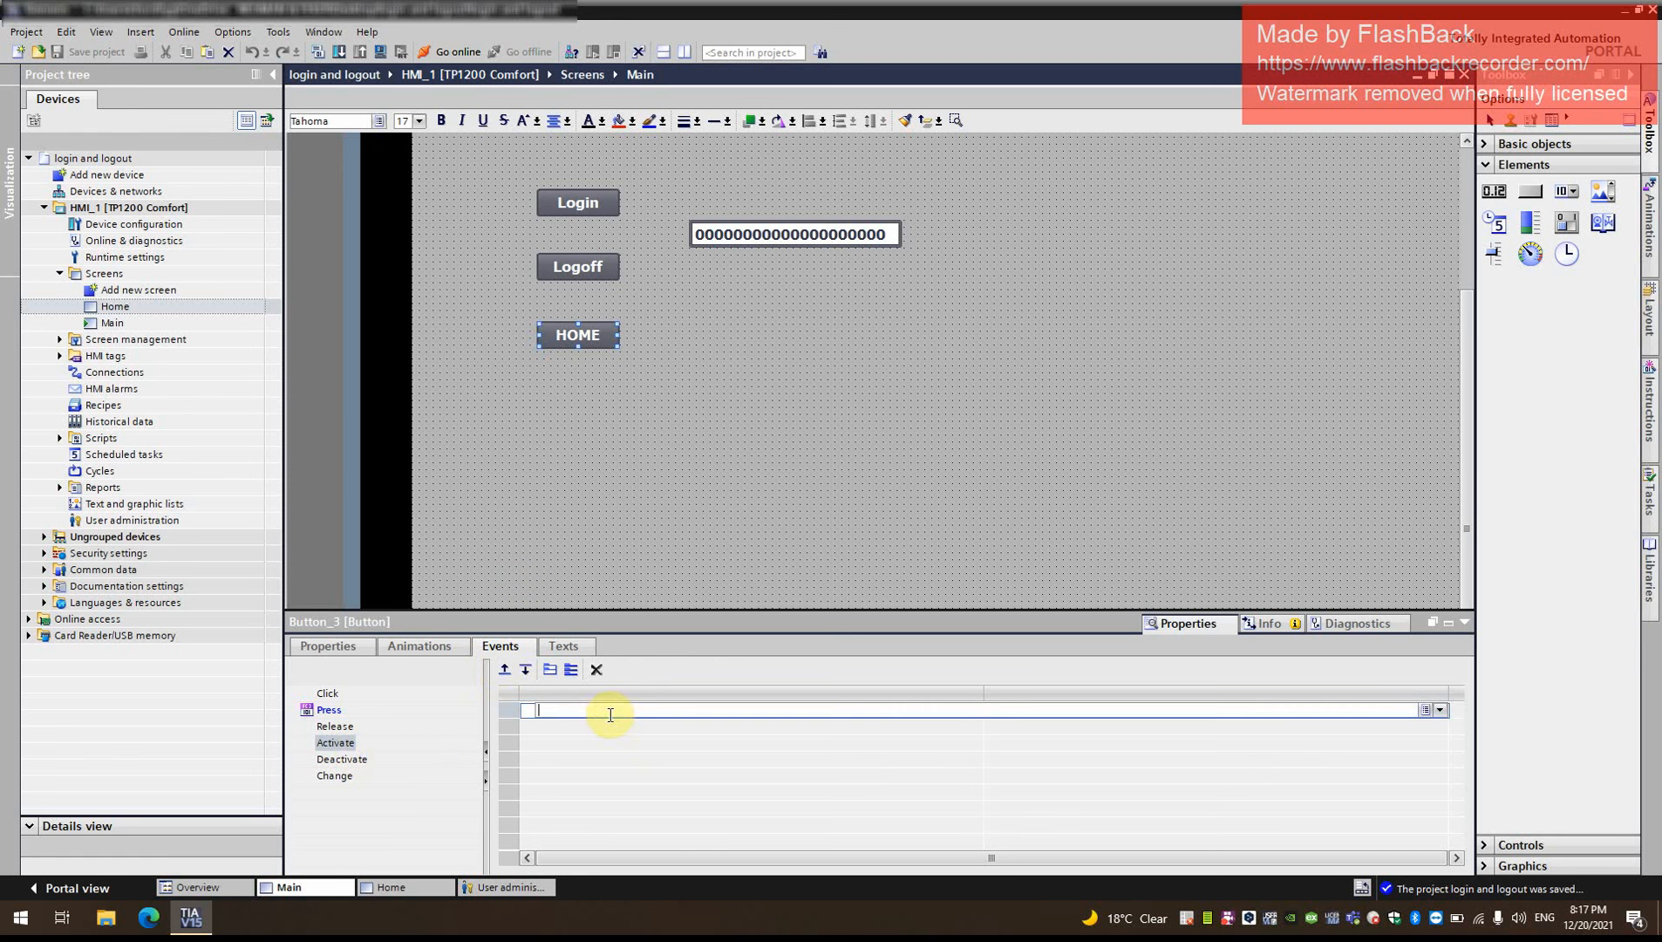
{"action": "type", "text": "show"}
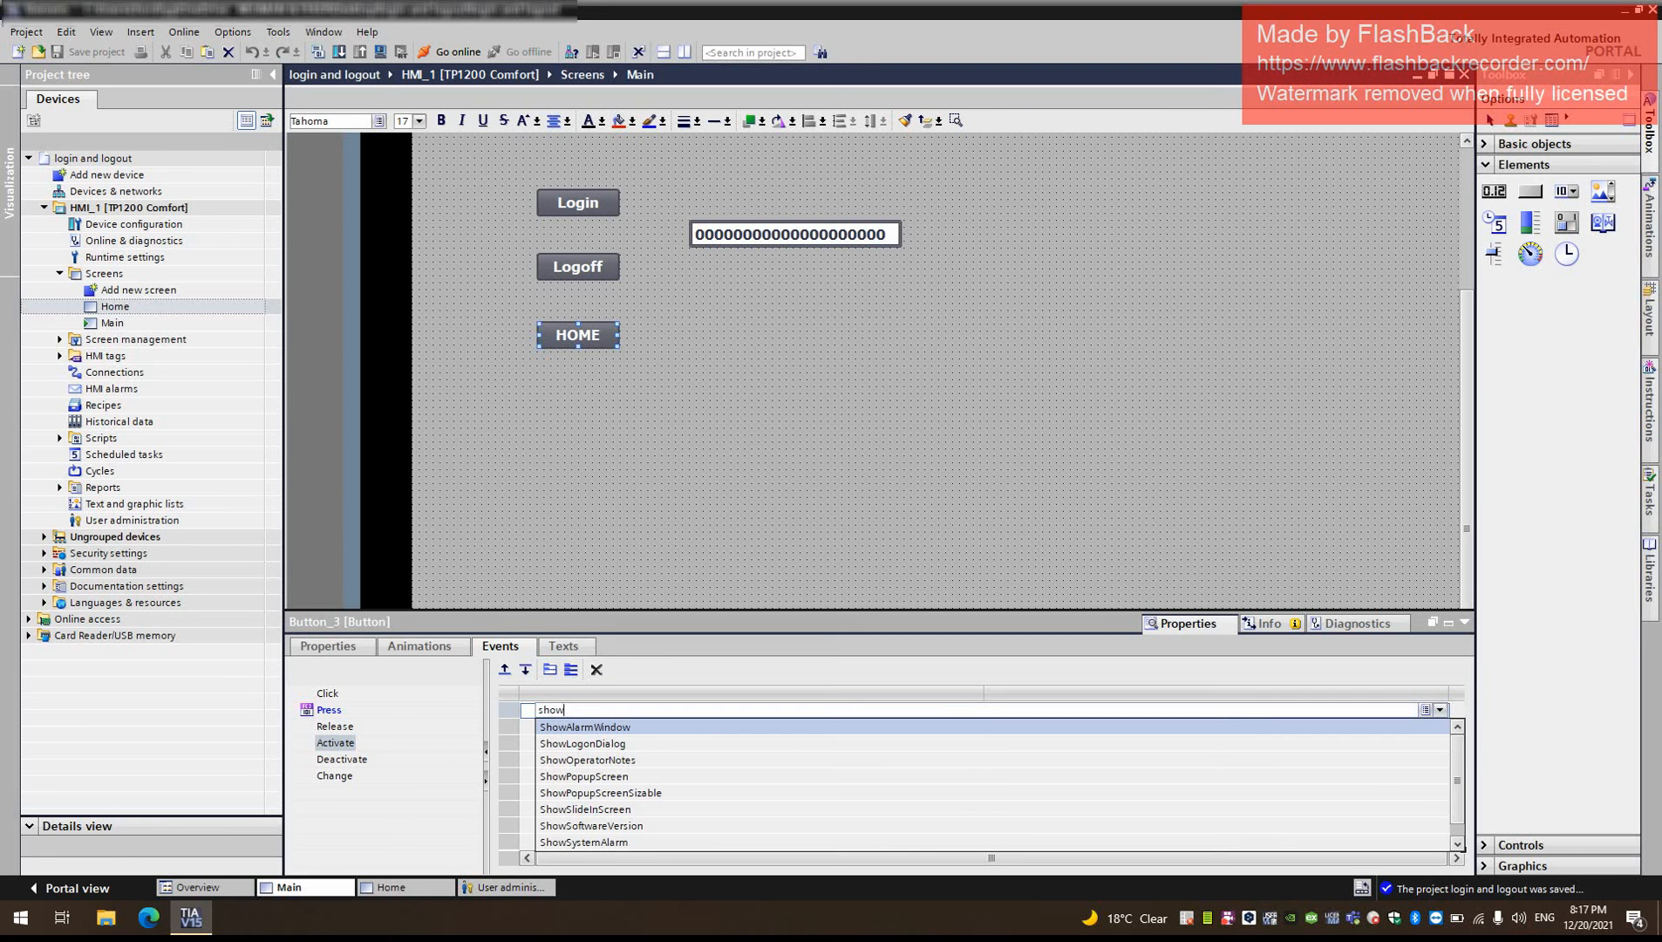
{"action": "left_click", "coordinate": [613, 743]}
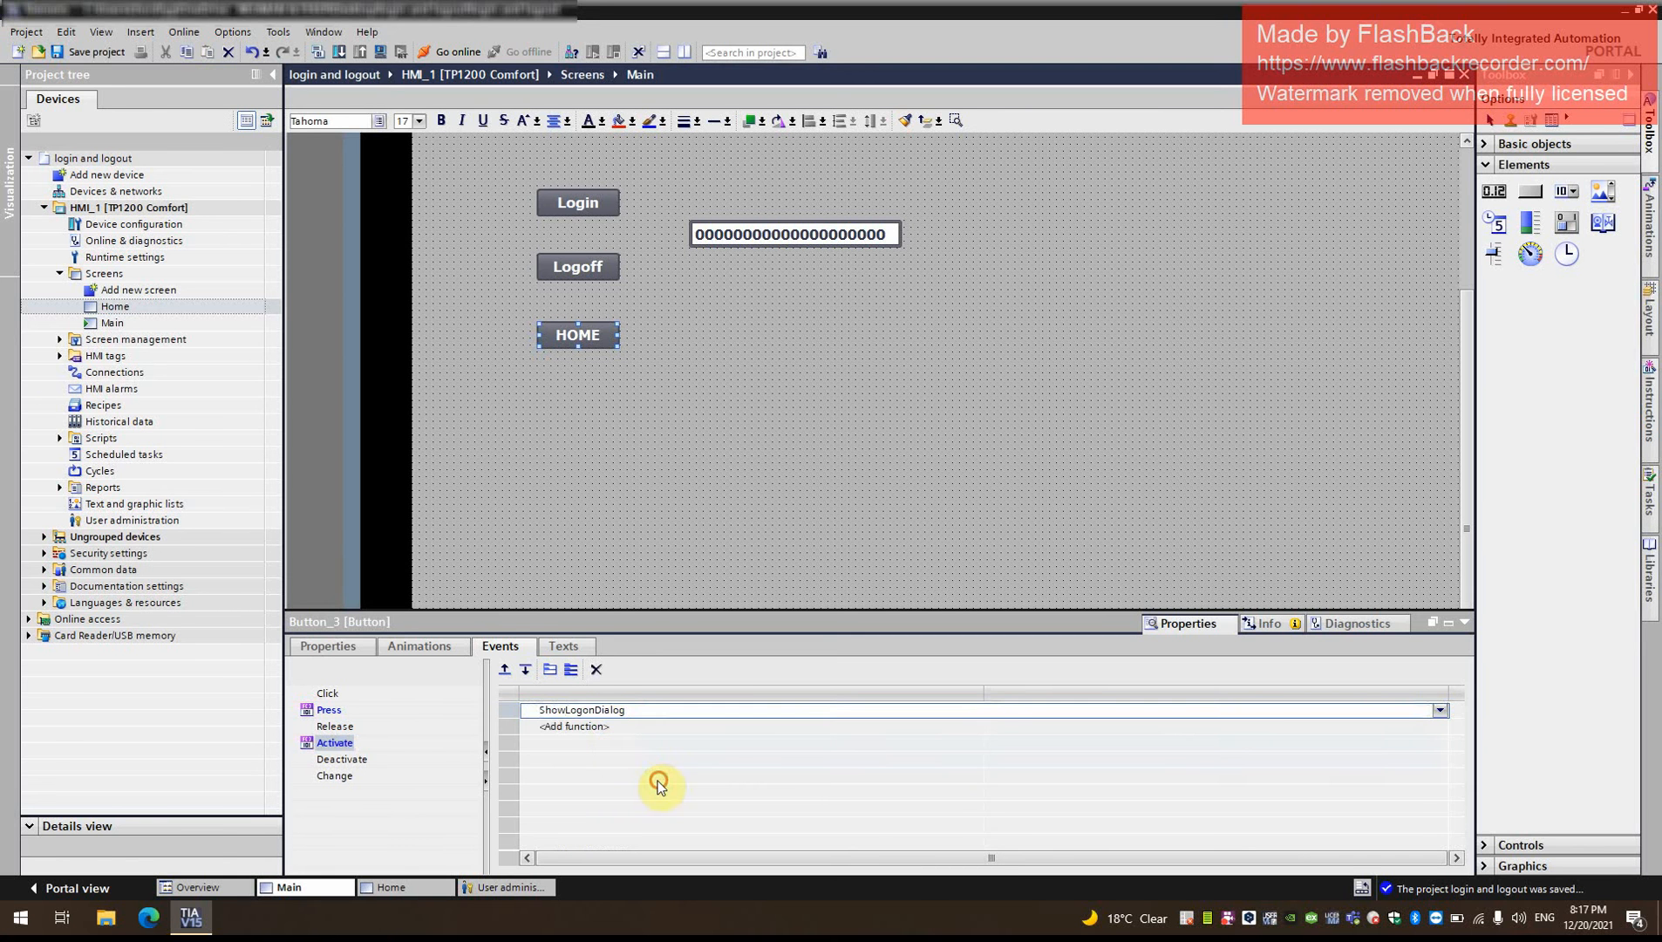
{"action": "left_click", "coordinate": [329, 709]}
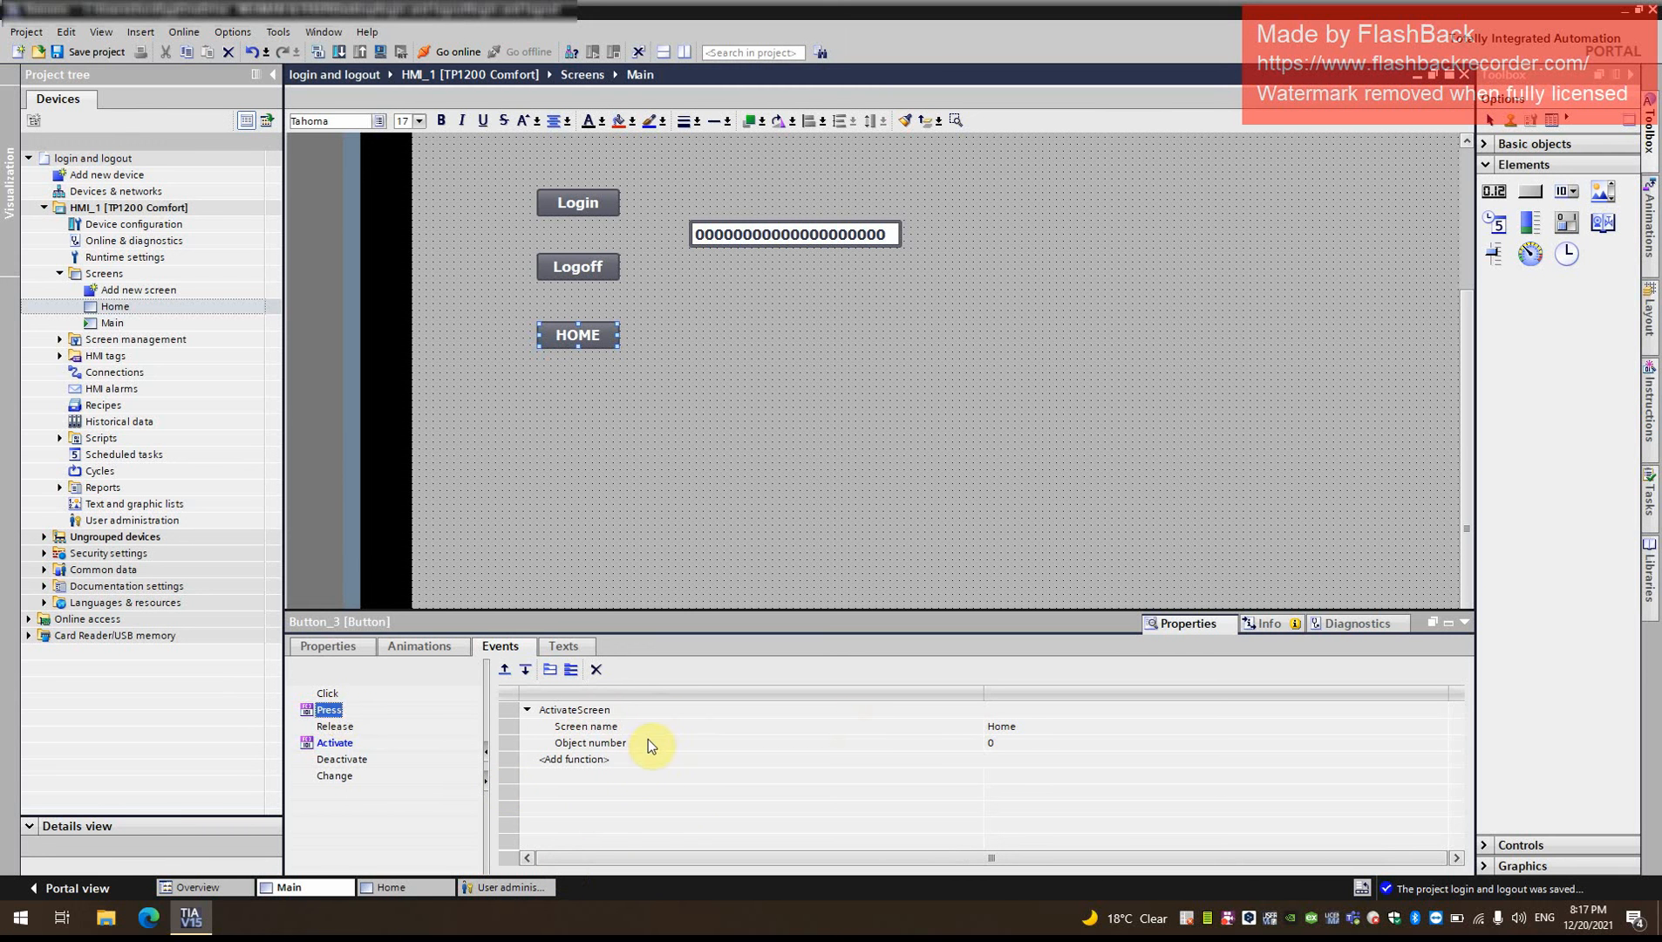
{"action": "left_click", "coordinate": [364, 737]}
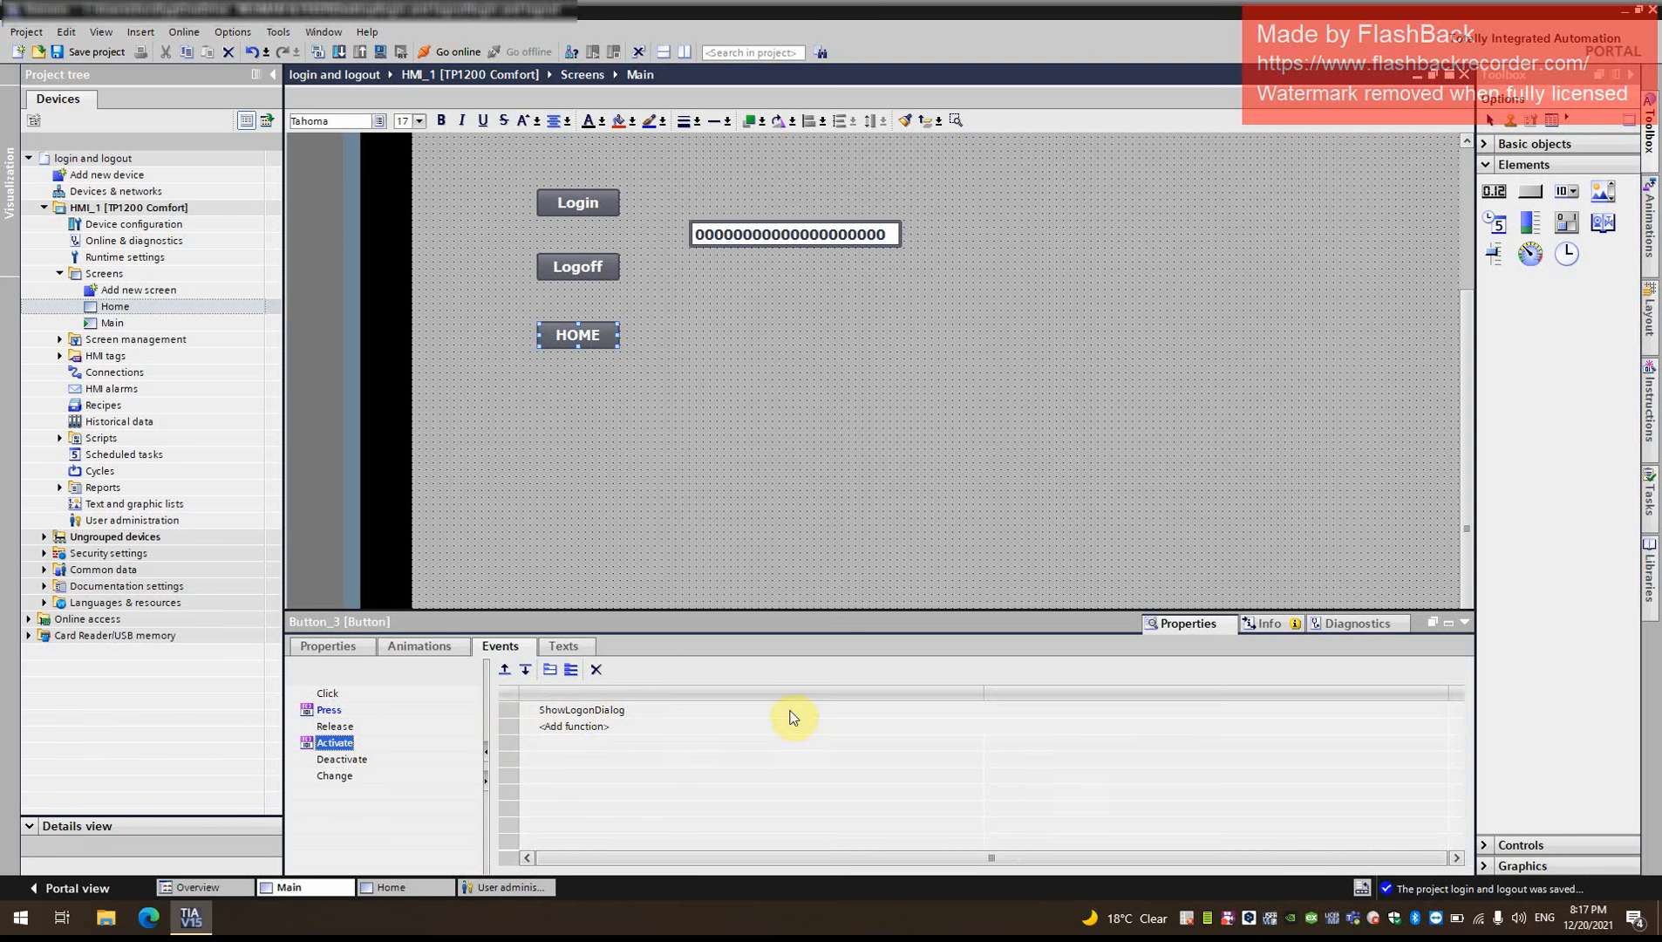
- Set the HOME button's runtime security authorization to Operate and save the project
{"action": "left_click", "coordinate": [362, 648]}
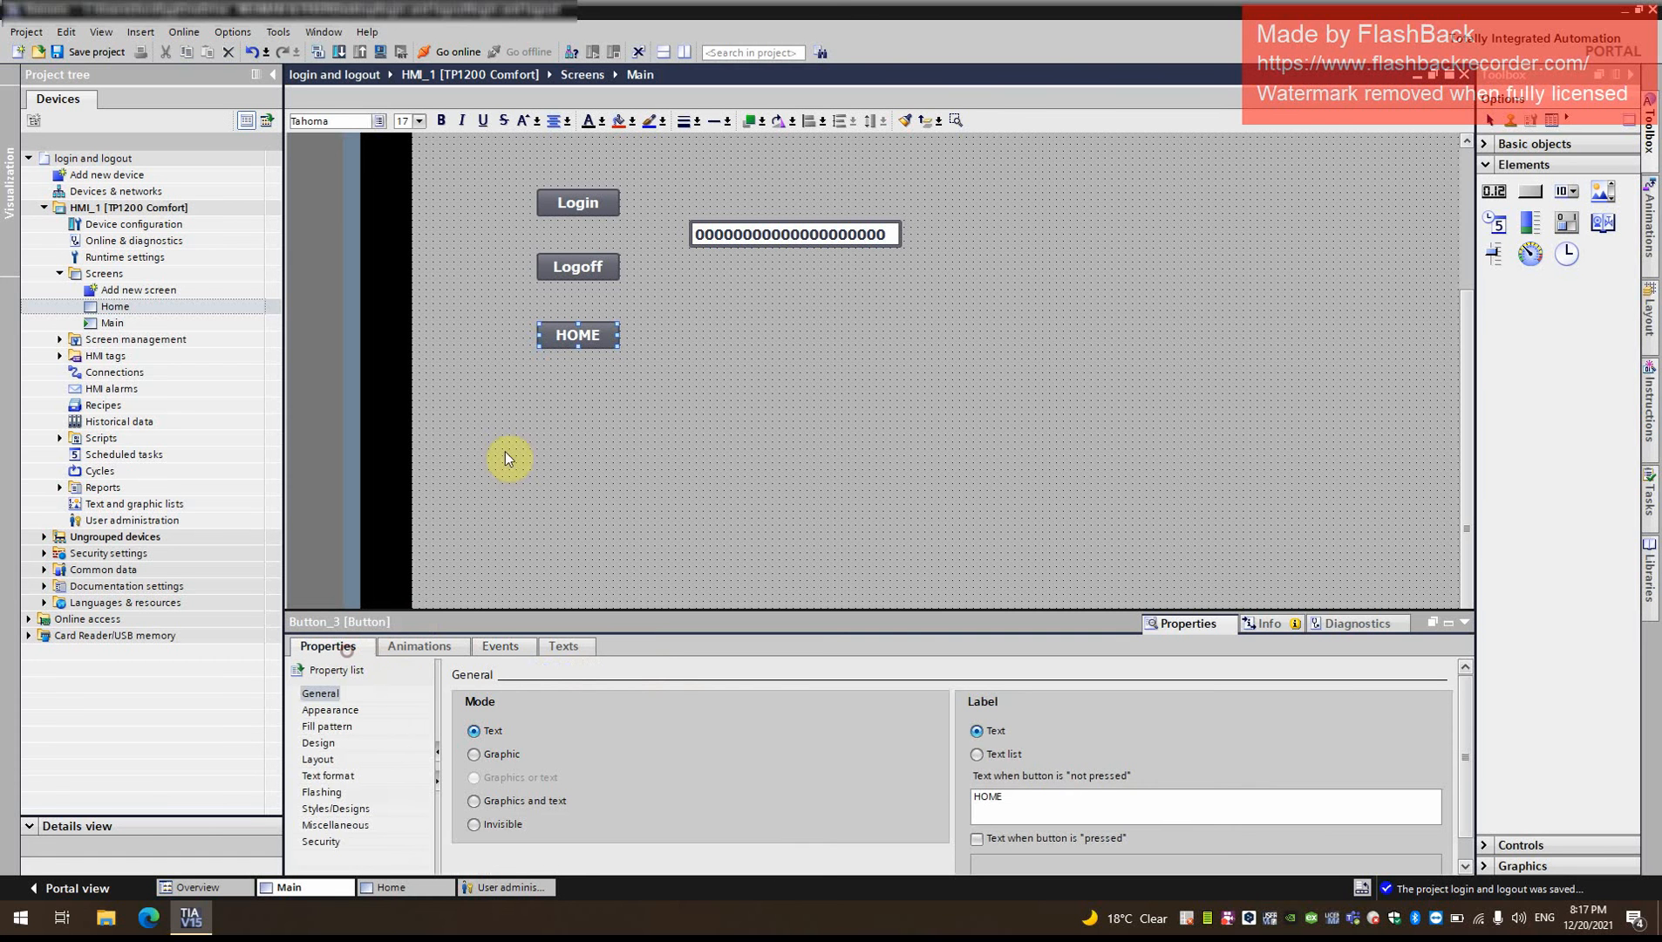
{"action": "left_click", "coordinate": [321, 841]}
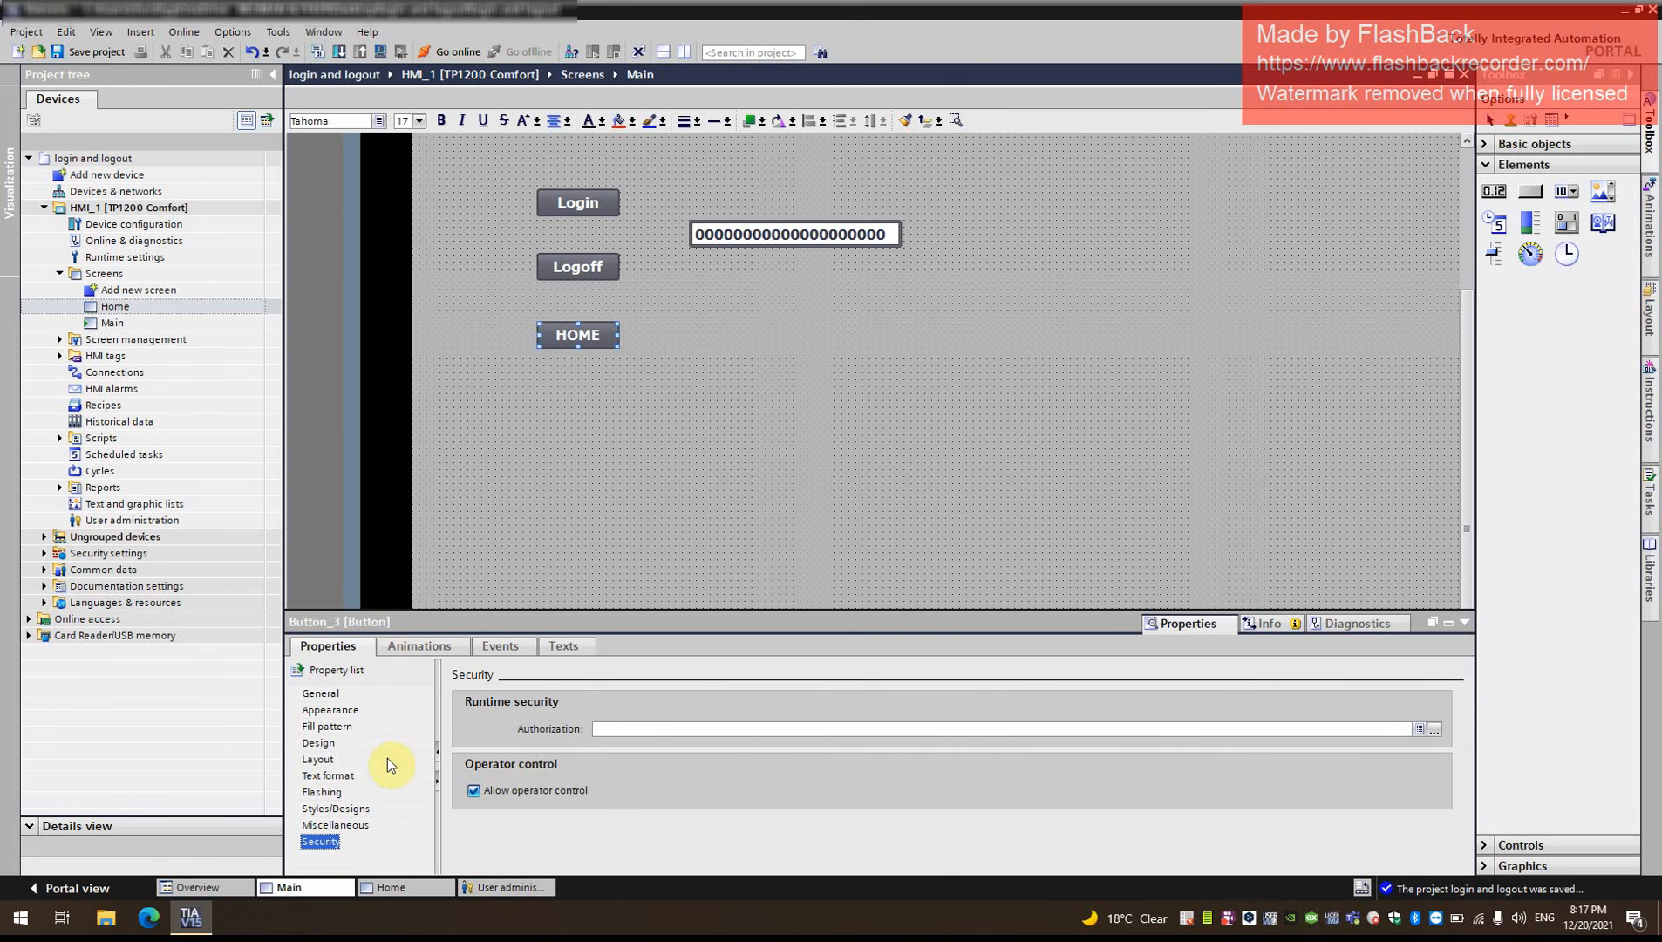
{"action": "left_click", "coordinate": [1419, 729]}
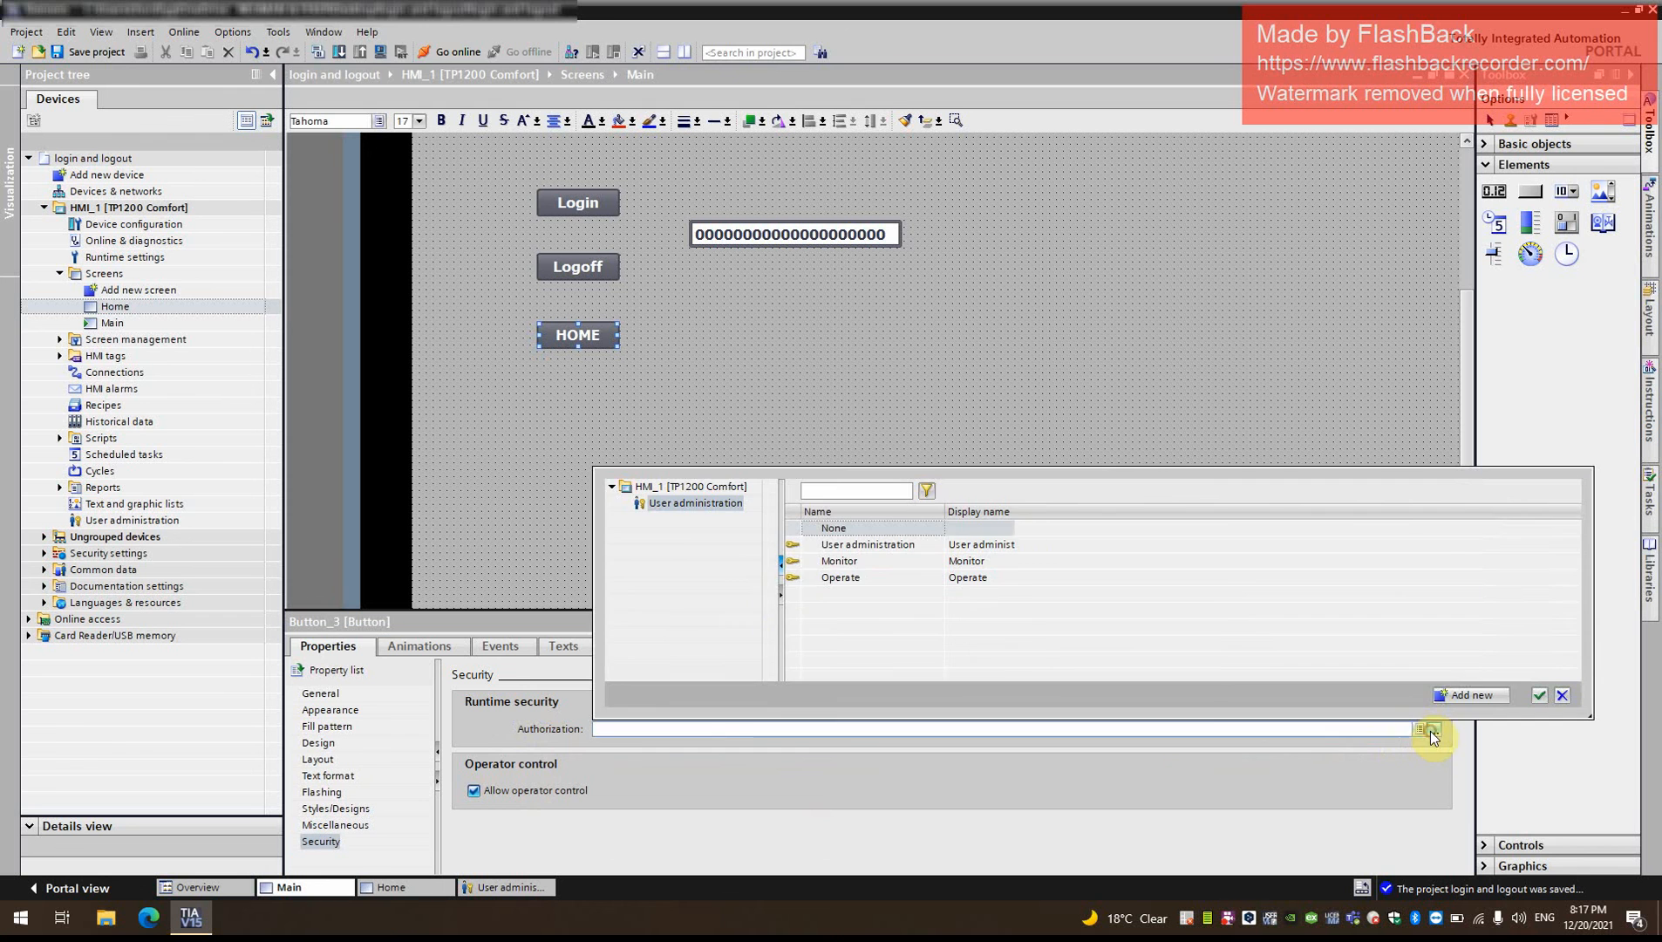
{"action": "double_click", "coordinate": [879, 581]}
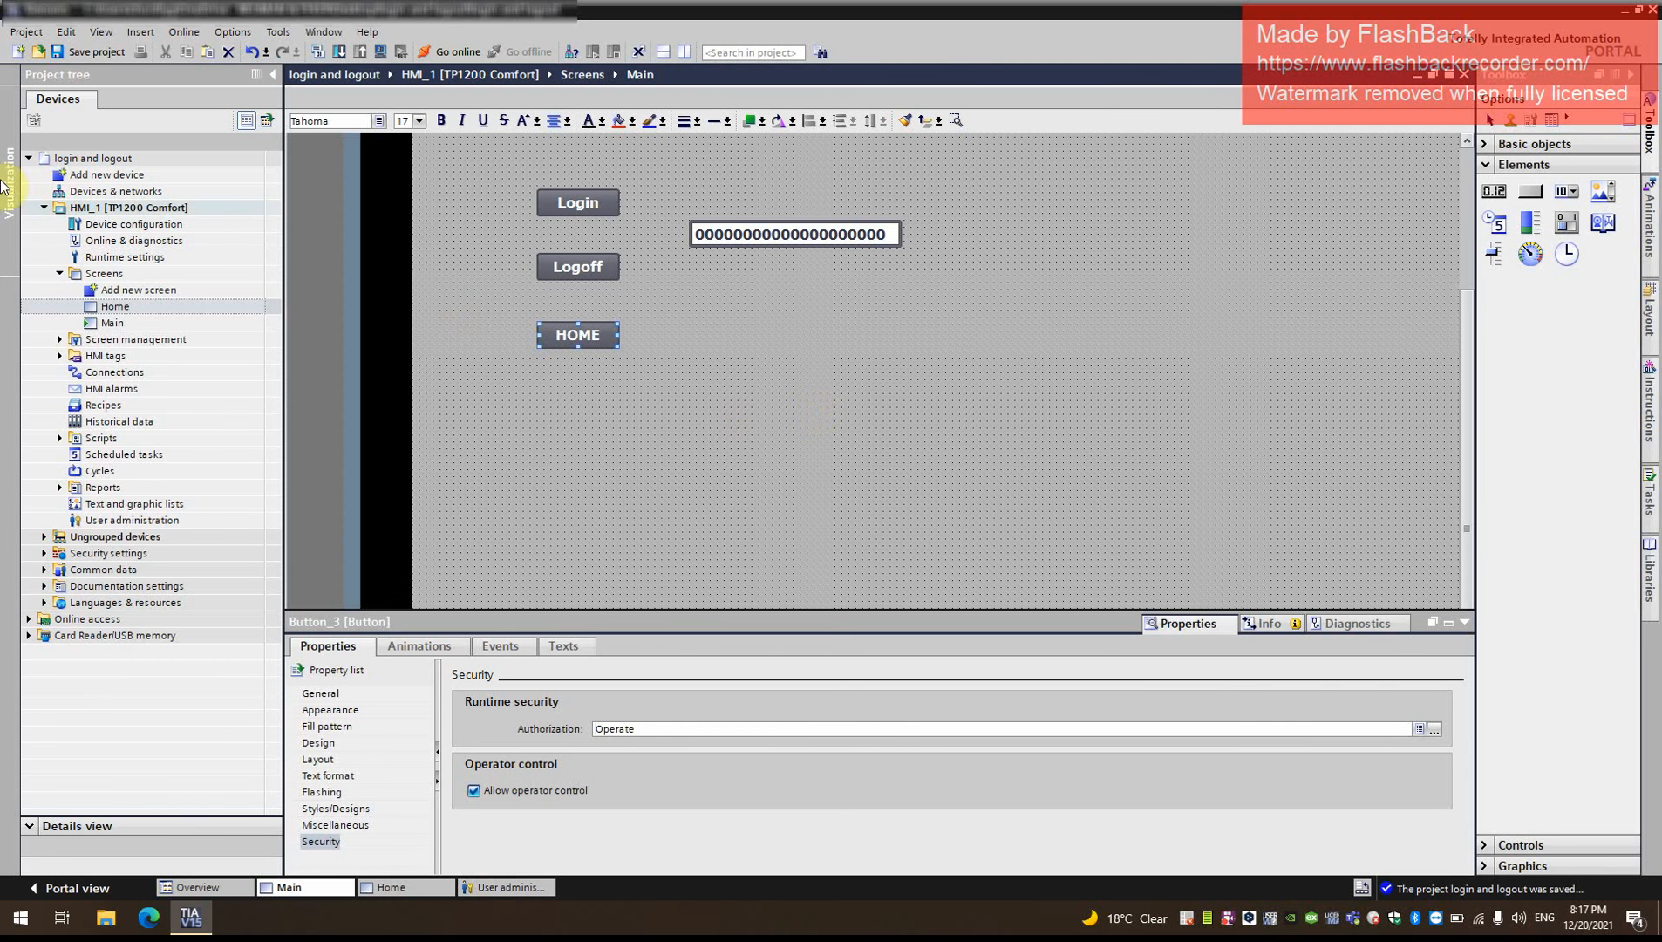
{"action": "left_click", "coordinate": [161, 208]}
{"action": "left_click", "coordinate": [105, 56]}
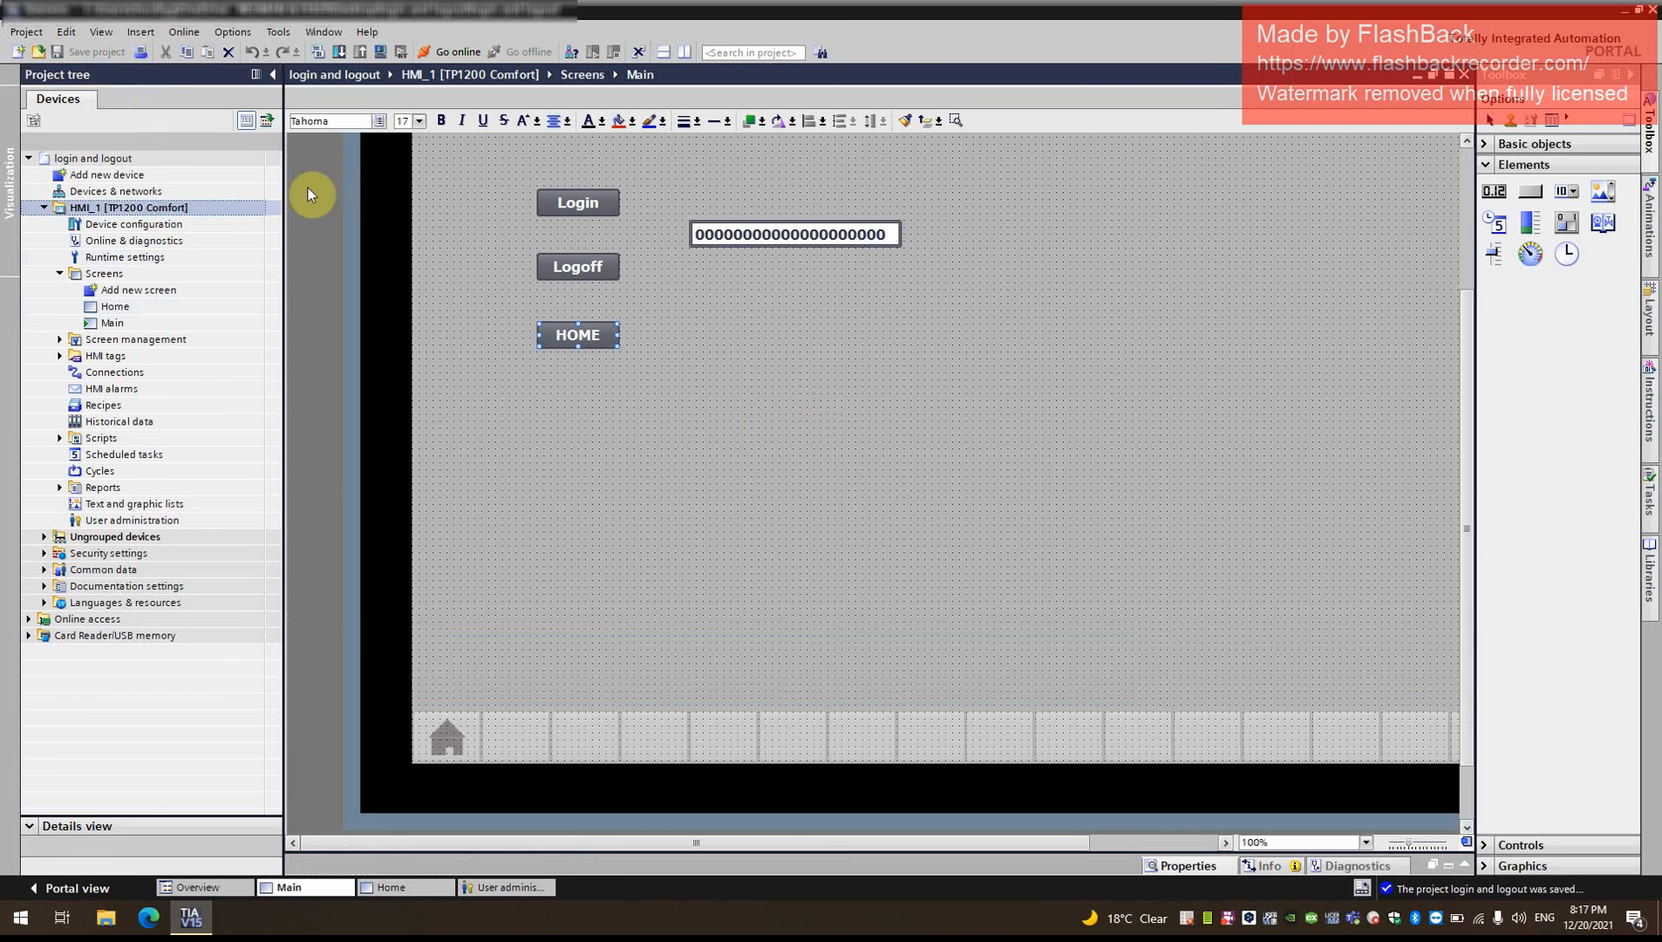
- Start the HMI runtime simulation and log in through the HOME button as Operator, entering the account password
{"action": "left_click", "coordinate": [378, 53]}
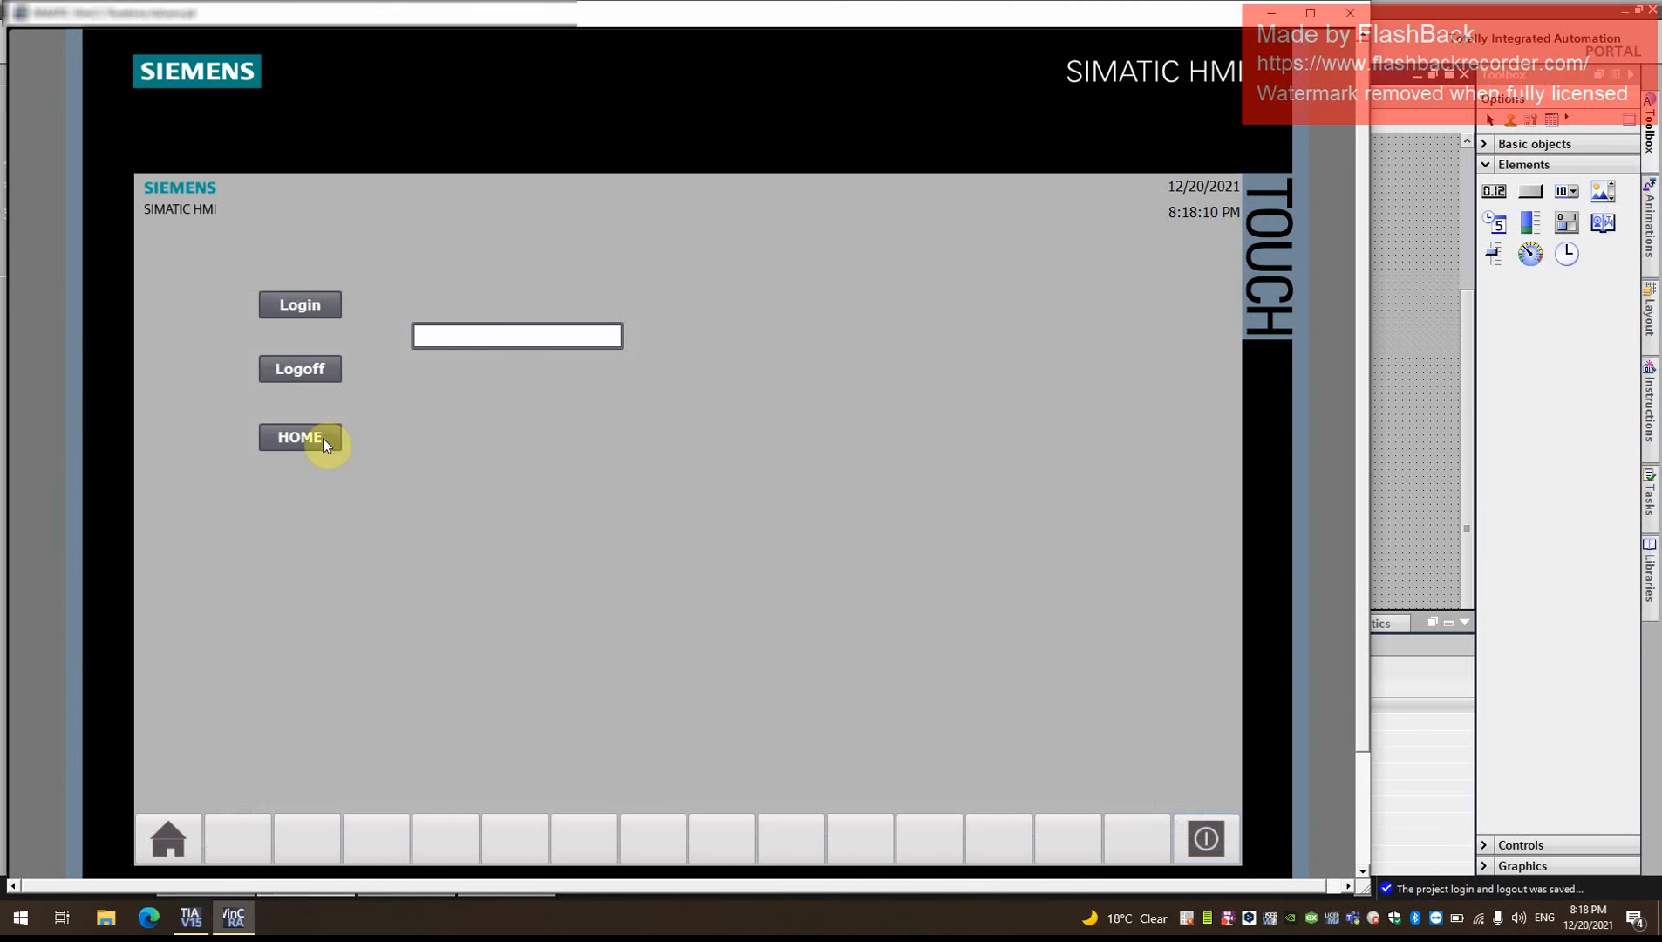
{"action": "left_click", "coordinate": [323, 443]}
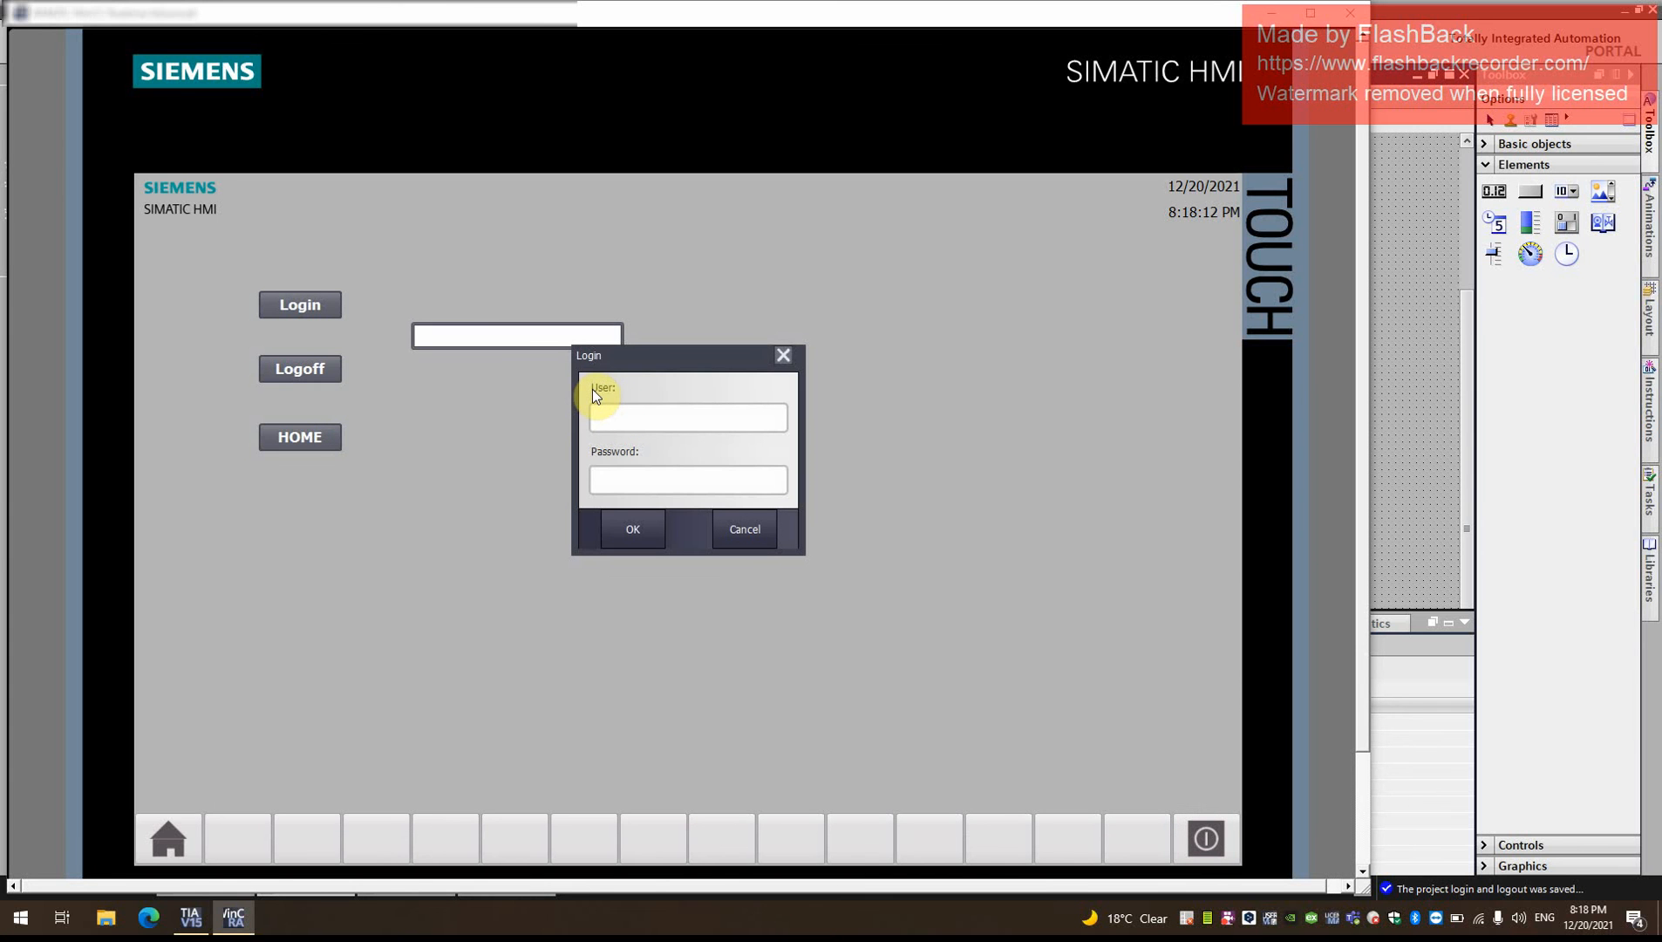
{"action": "type", "text": "Operator"}
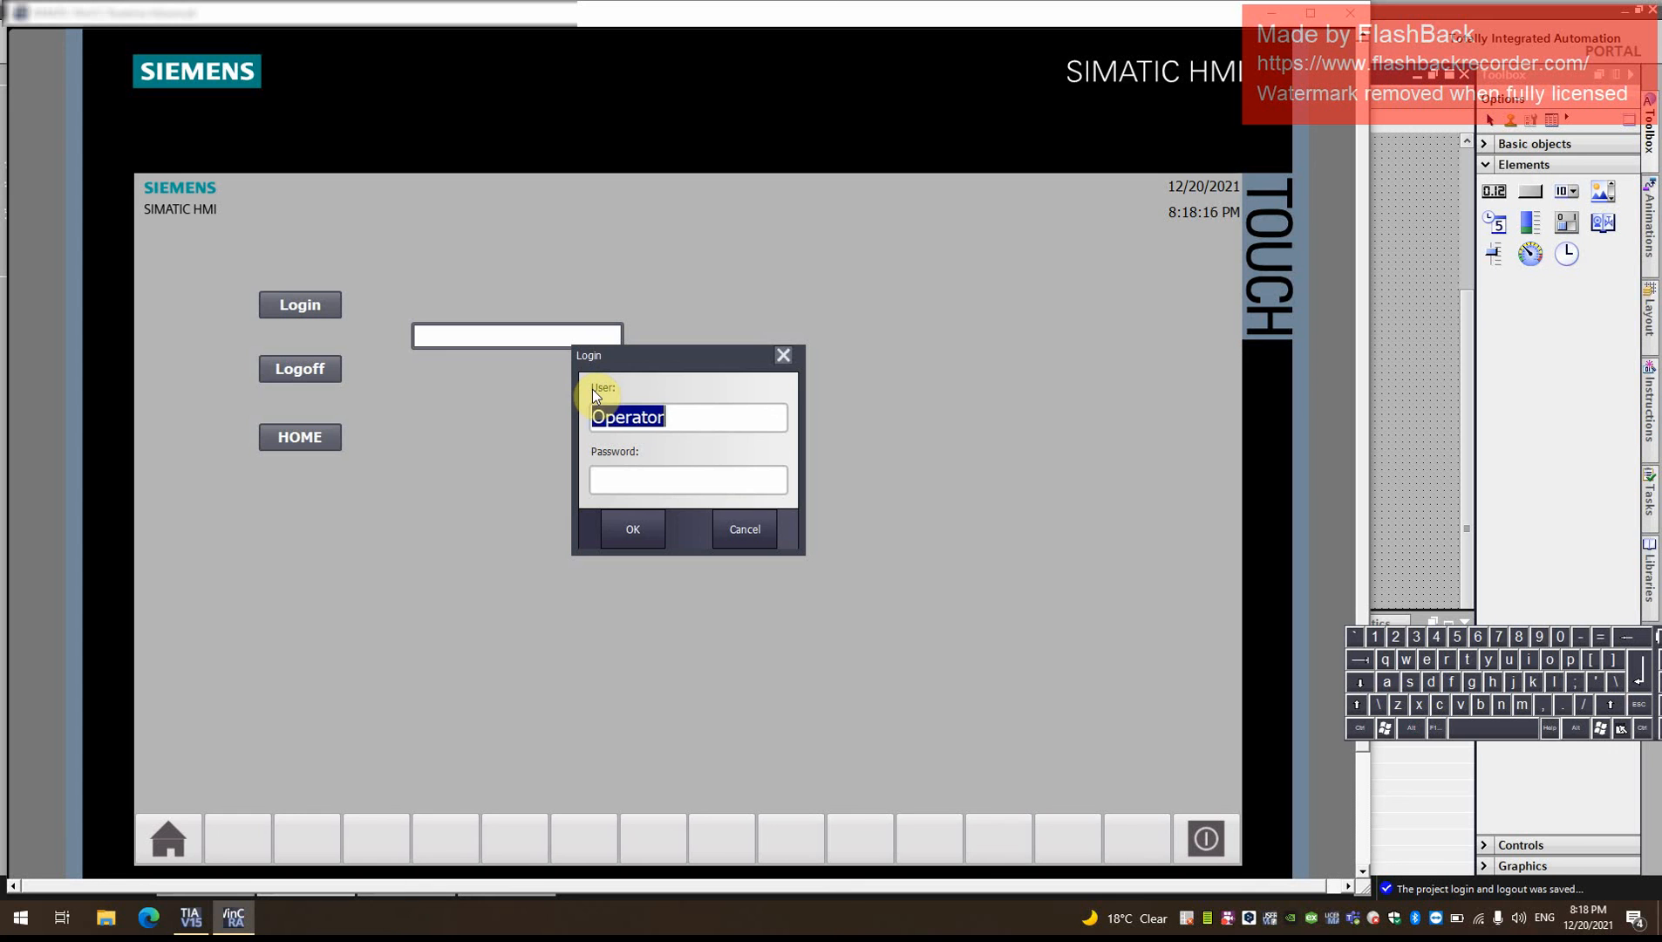
{"action": "key", "text": "Tab"}
{"action": "type", "text": "********"}
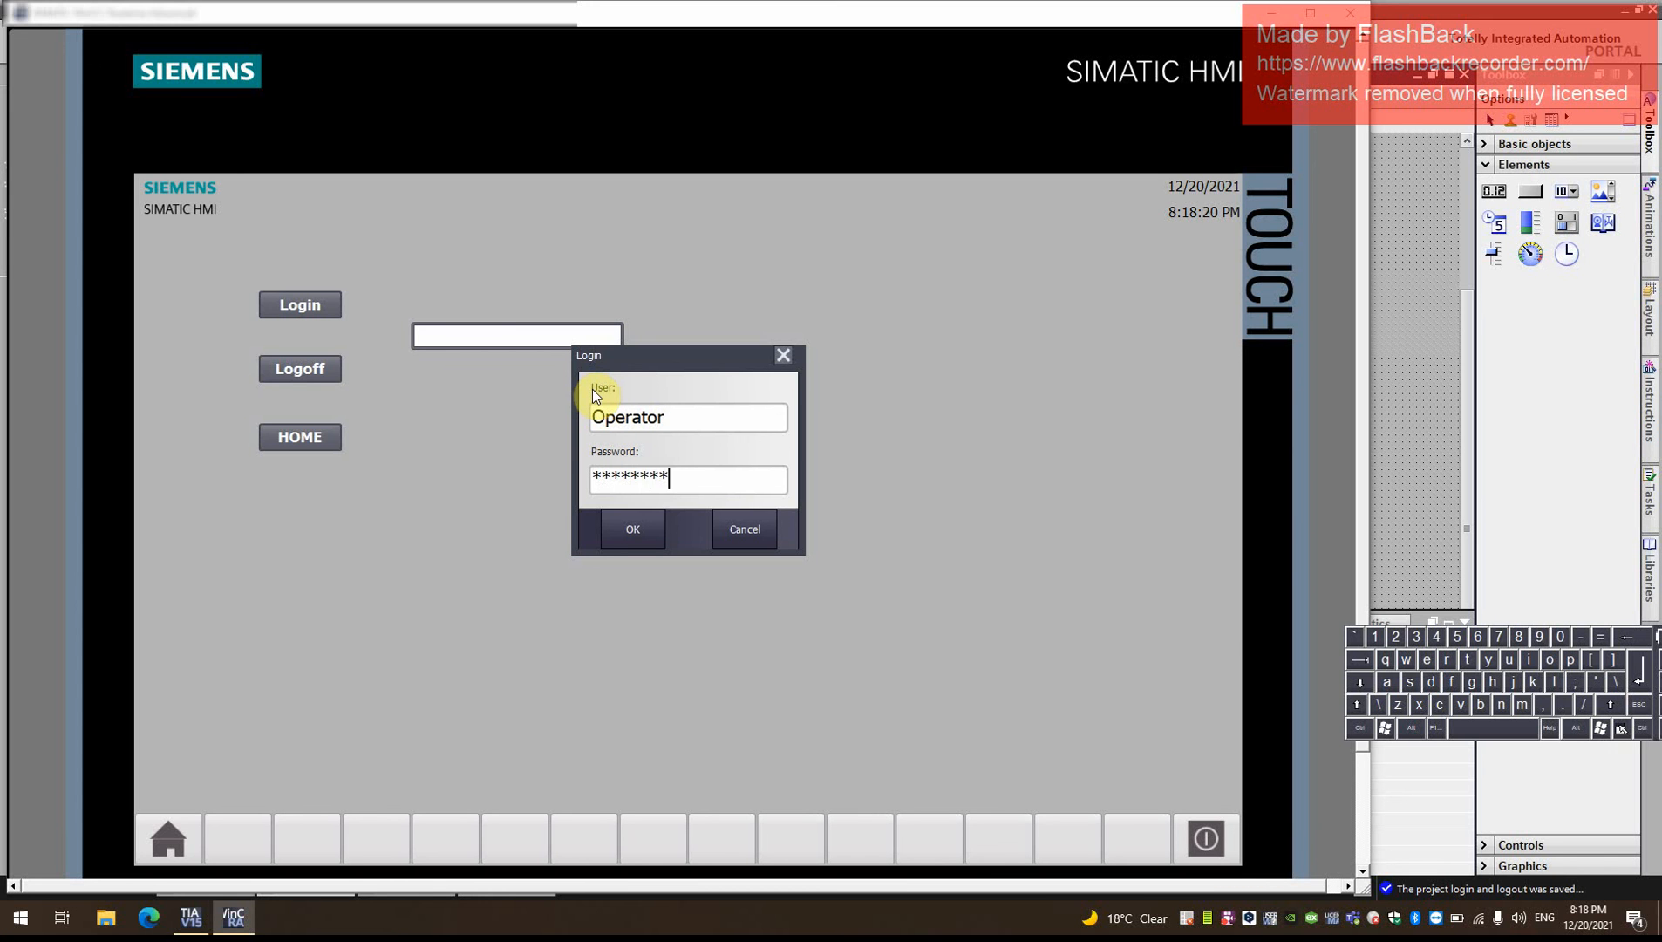
{"action": "key", "text": "Return"}
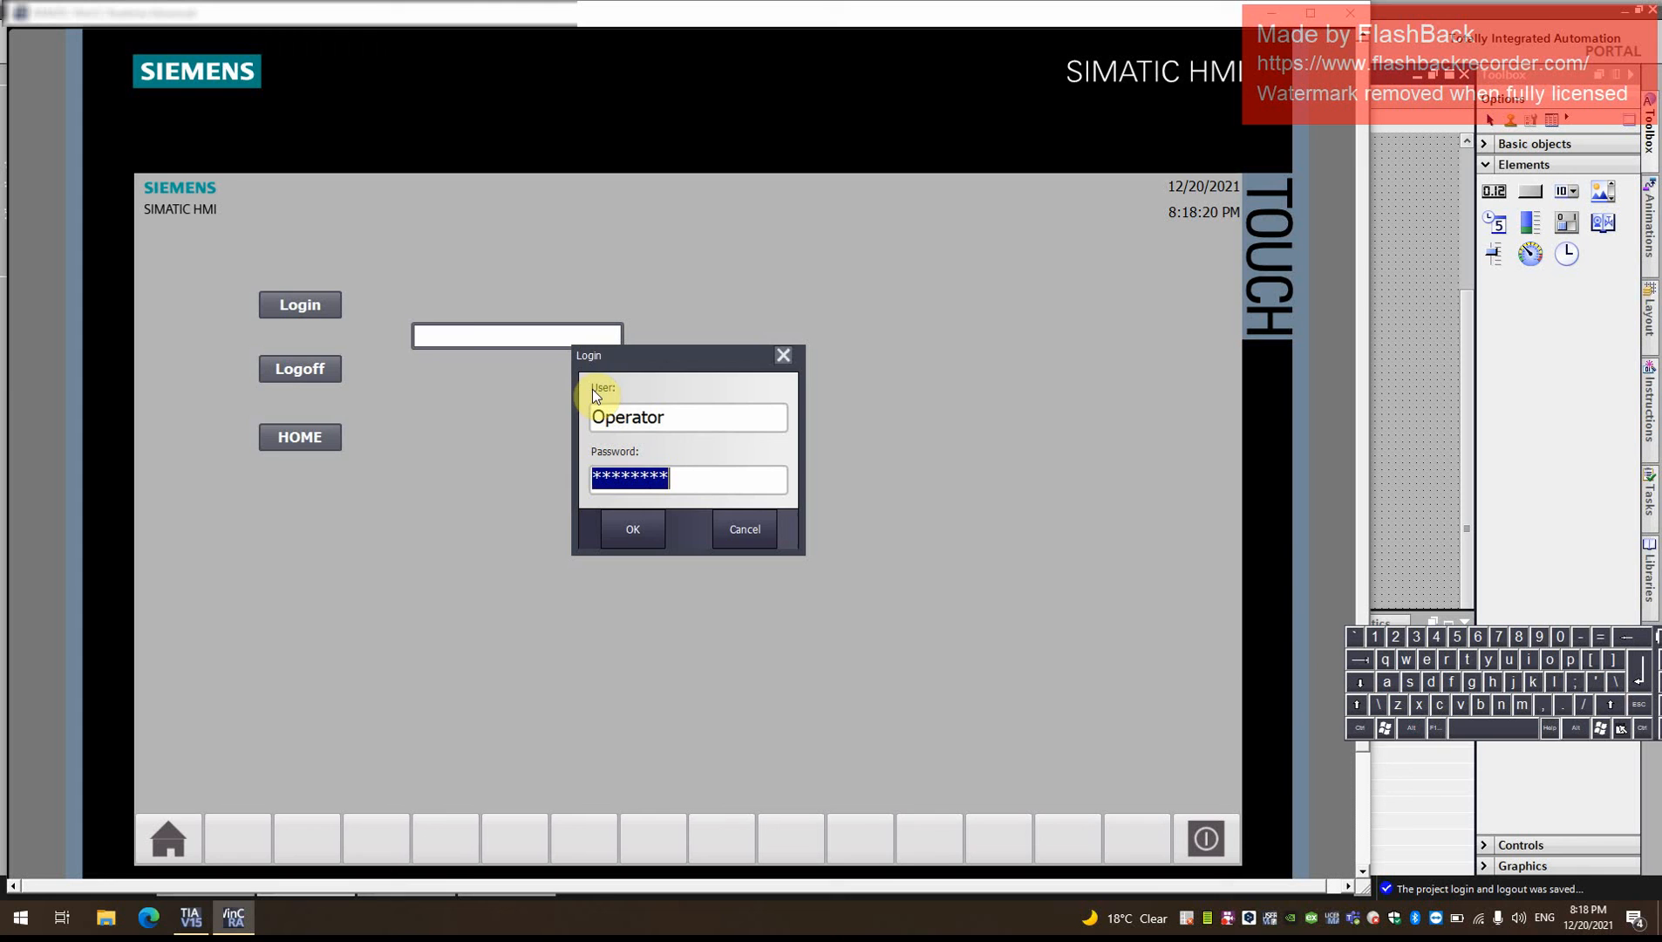
{"action": "left_click", "coordinate": [645, 539]}
- Request the Home screen again and confirm the login dialog by re-entering the Operator account's password
{"action": "left_click", "coordinate": [298, 440]}
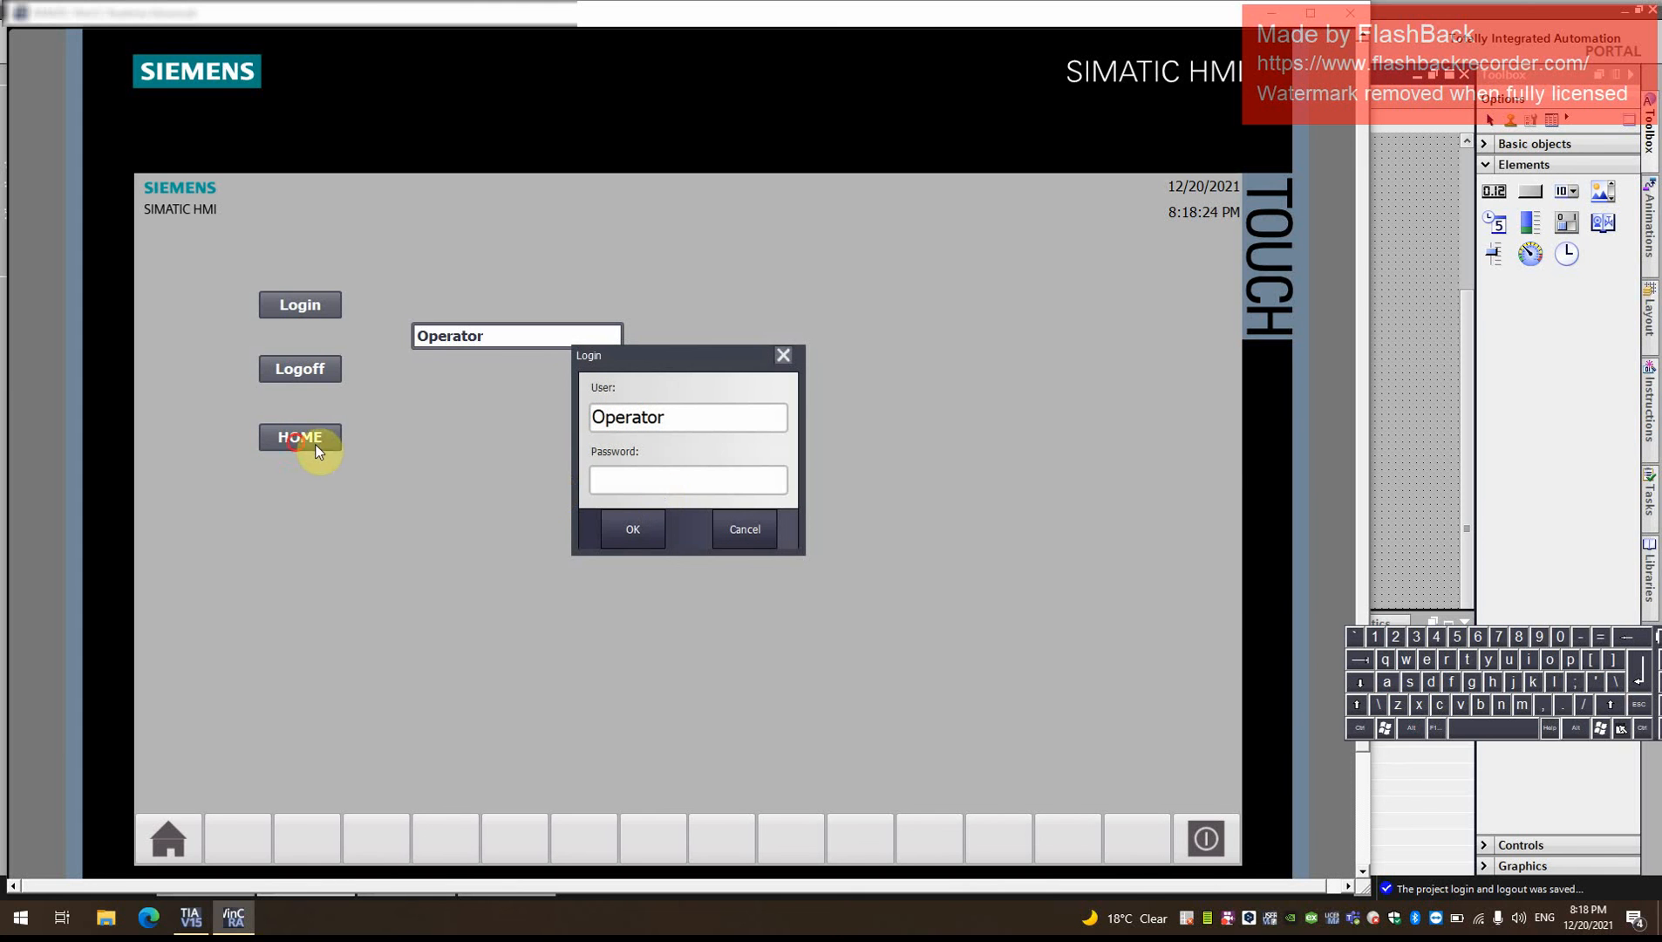
{"action": "left_click", "coordinate": [674, 475]}
{"action": "type", "text": "******"}
{"action": "key", "text": "BackSpace"}
{"action": "key", "text": "BackSpace"}
{"action": "key", "text": "BackSpace"}
{"action": "key", "text": "BackSpace"}
{"action": "key", "text": "BackSpace"}
{"action": "key", "text": "BackSpace"}
{"action": "type", "text": "******"}
{"action": "key", "text": "BackSpace"}
{"action": "type", "text": "***"}
{"action": "key", "text": "Return"}
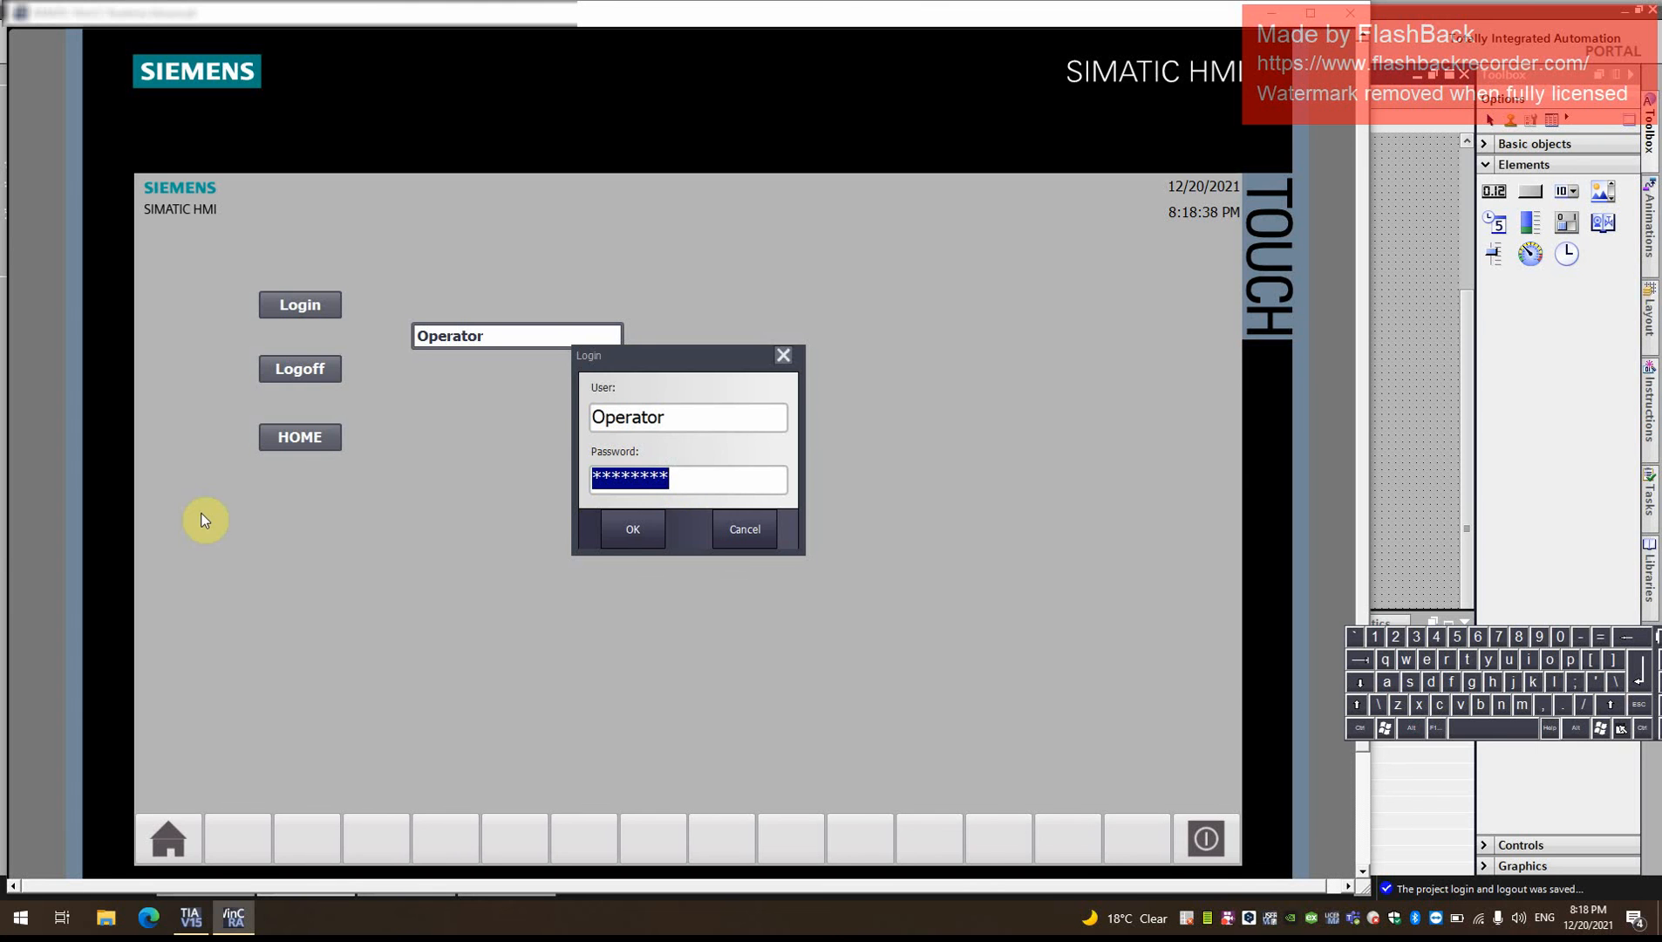
{"action": "left_click", "coordinate": [635, 532]}
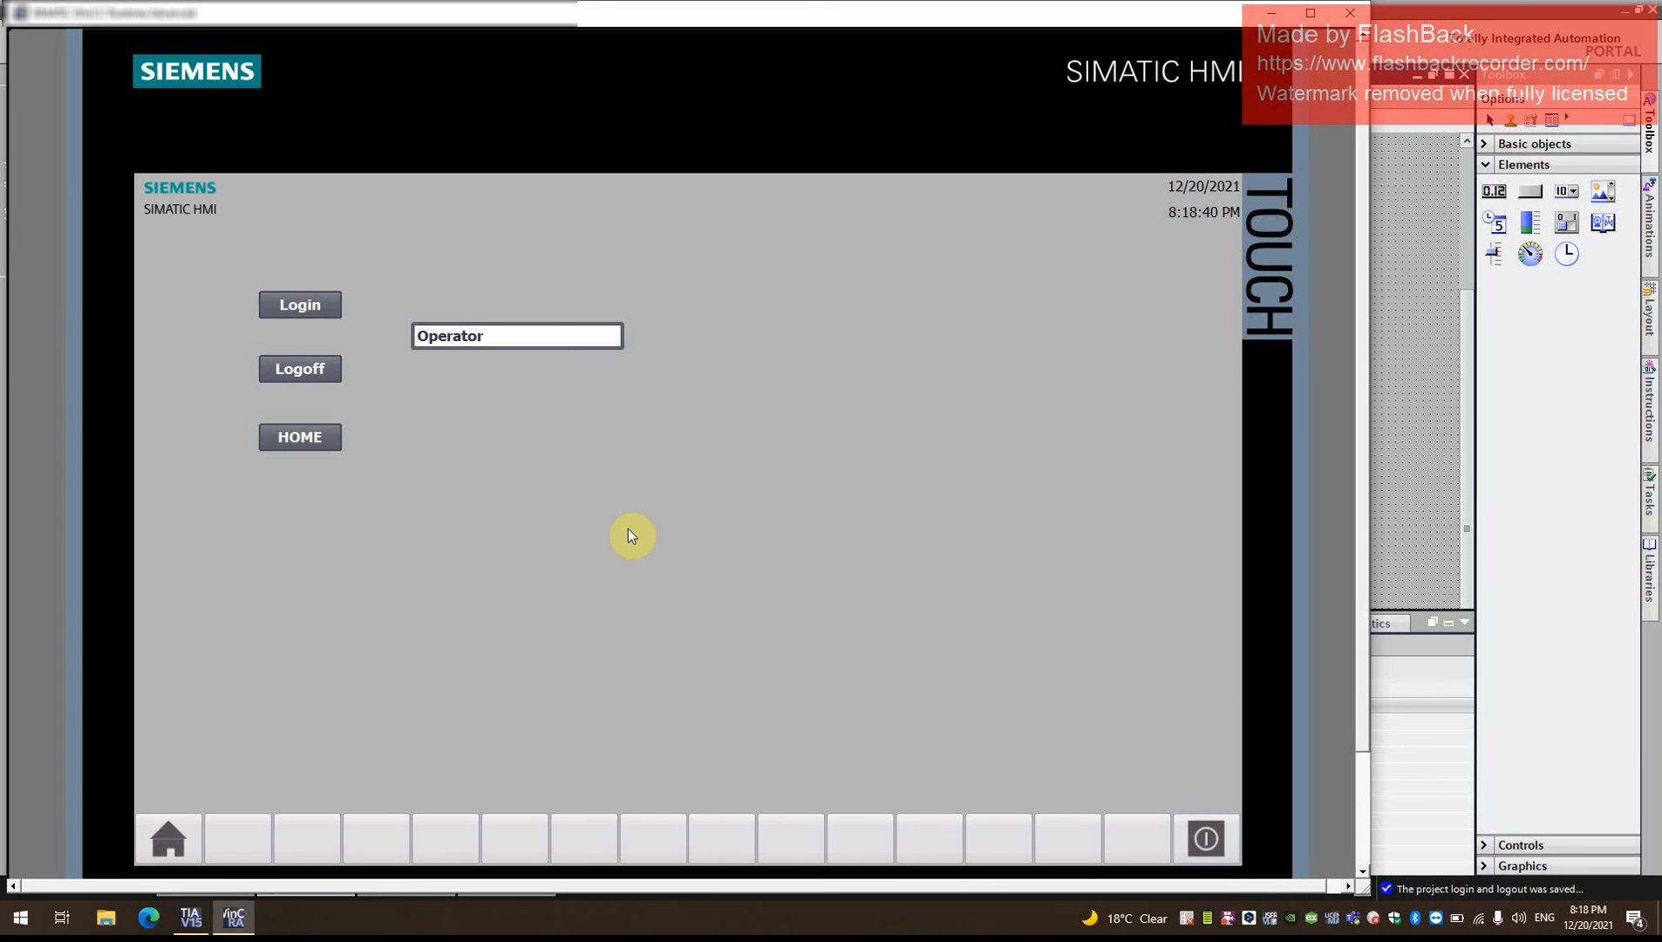
- Test the screen navigation as Operator by opening the Home screen and returning to Main three times
{"action": "left_click", "coordinate": [301, 436]}
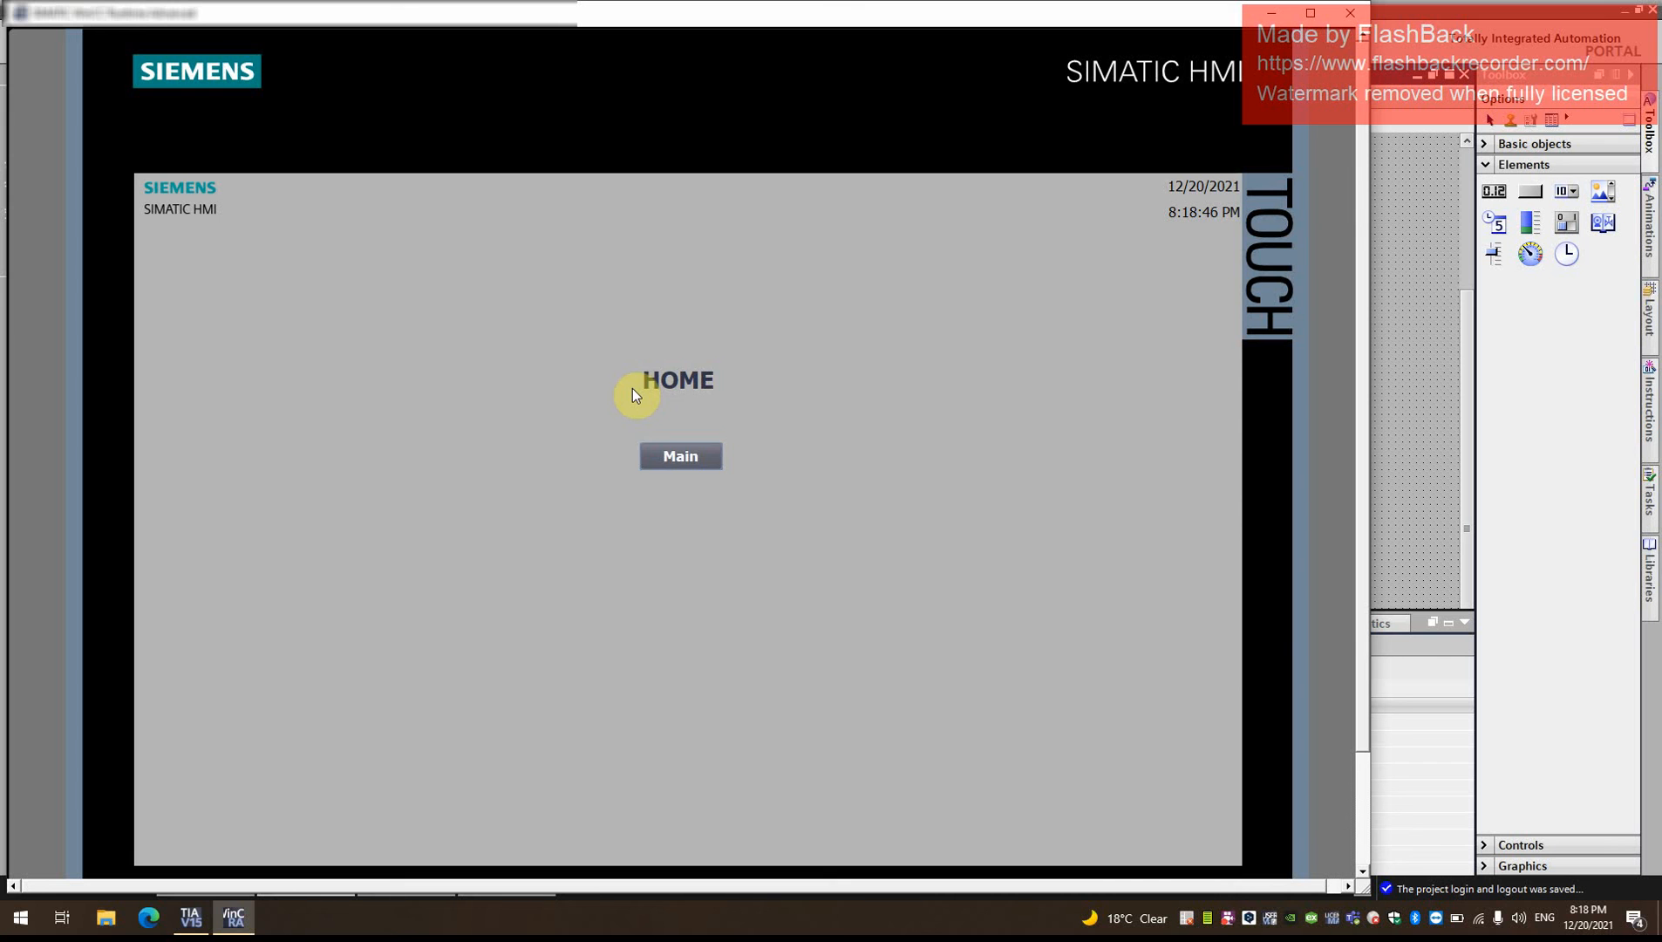
{"action": "left_click", "coordinate": [681, 456]}
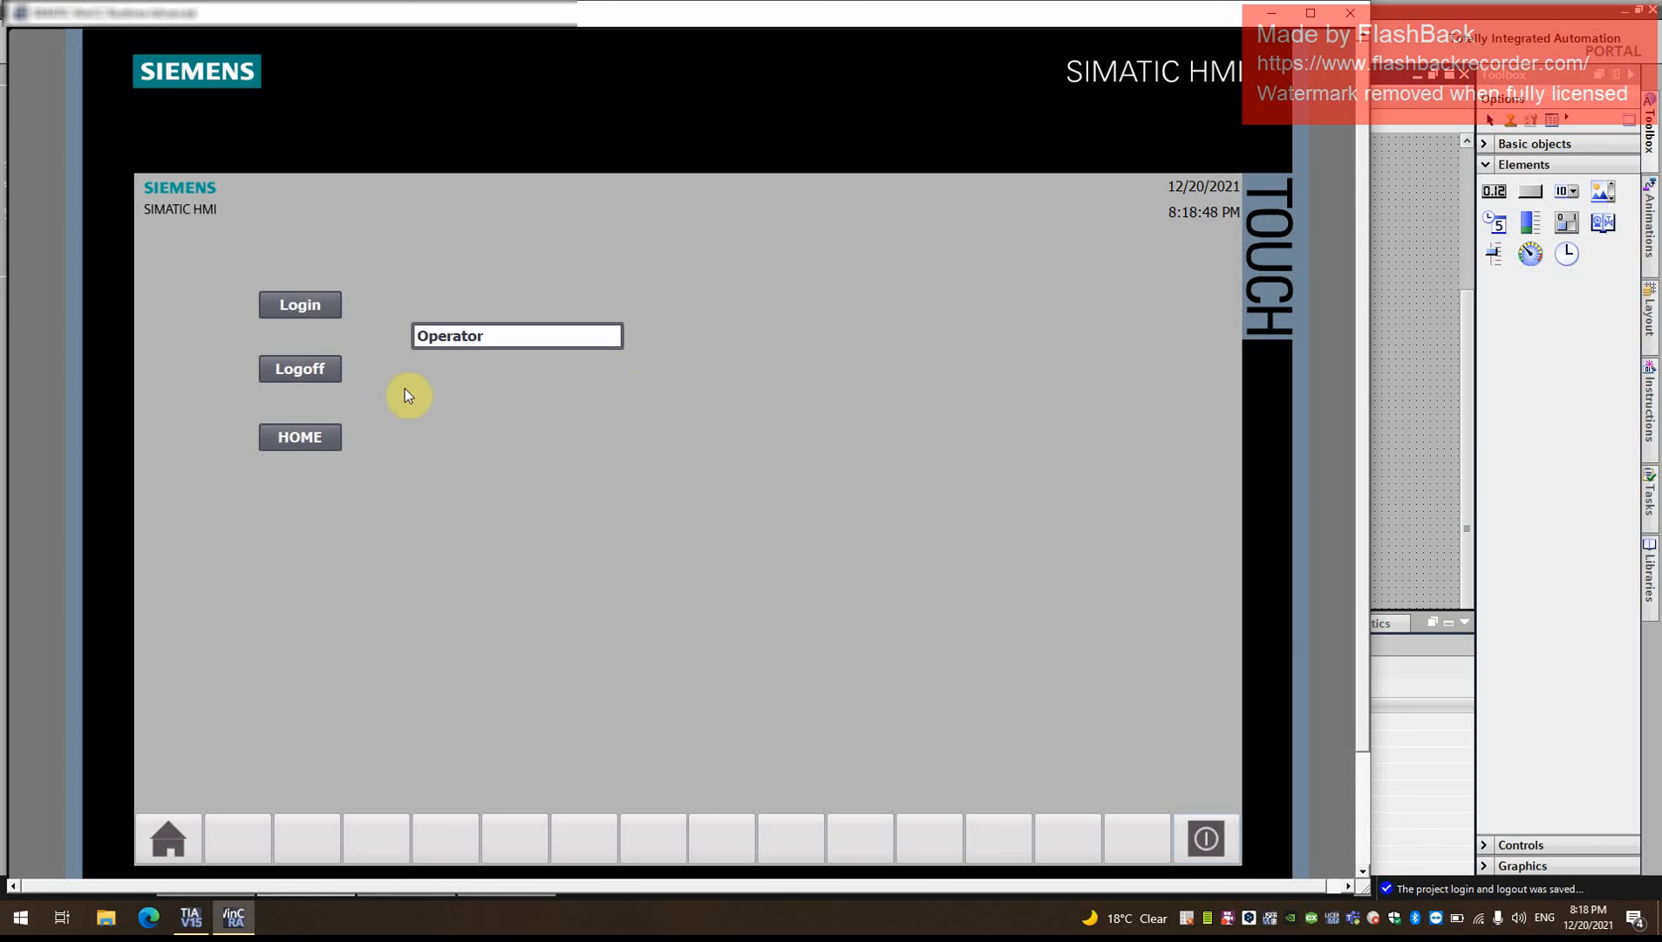
{"action": "left_click", "coordinate": [307, 437]}
{"action": "left_click", "coordinate": [689, 457]}
{"action": "left_click", "coordinate": [330, 443]}
{"action": "left_click", "coordinate": [656, 460]}
- Log off, request the Home screen and log back in as Operator by entering the account password
{"action": "left_click", "coordinate": [293, 368]}
{"action": "left_click", "coordinate": [318, 441]}
{"action": "left_click", "coordinate": [654, 475]}
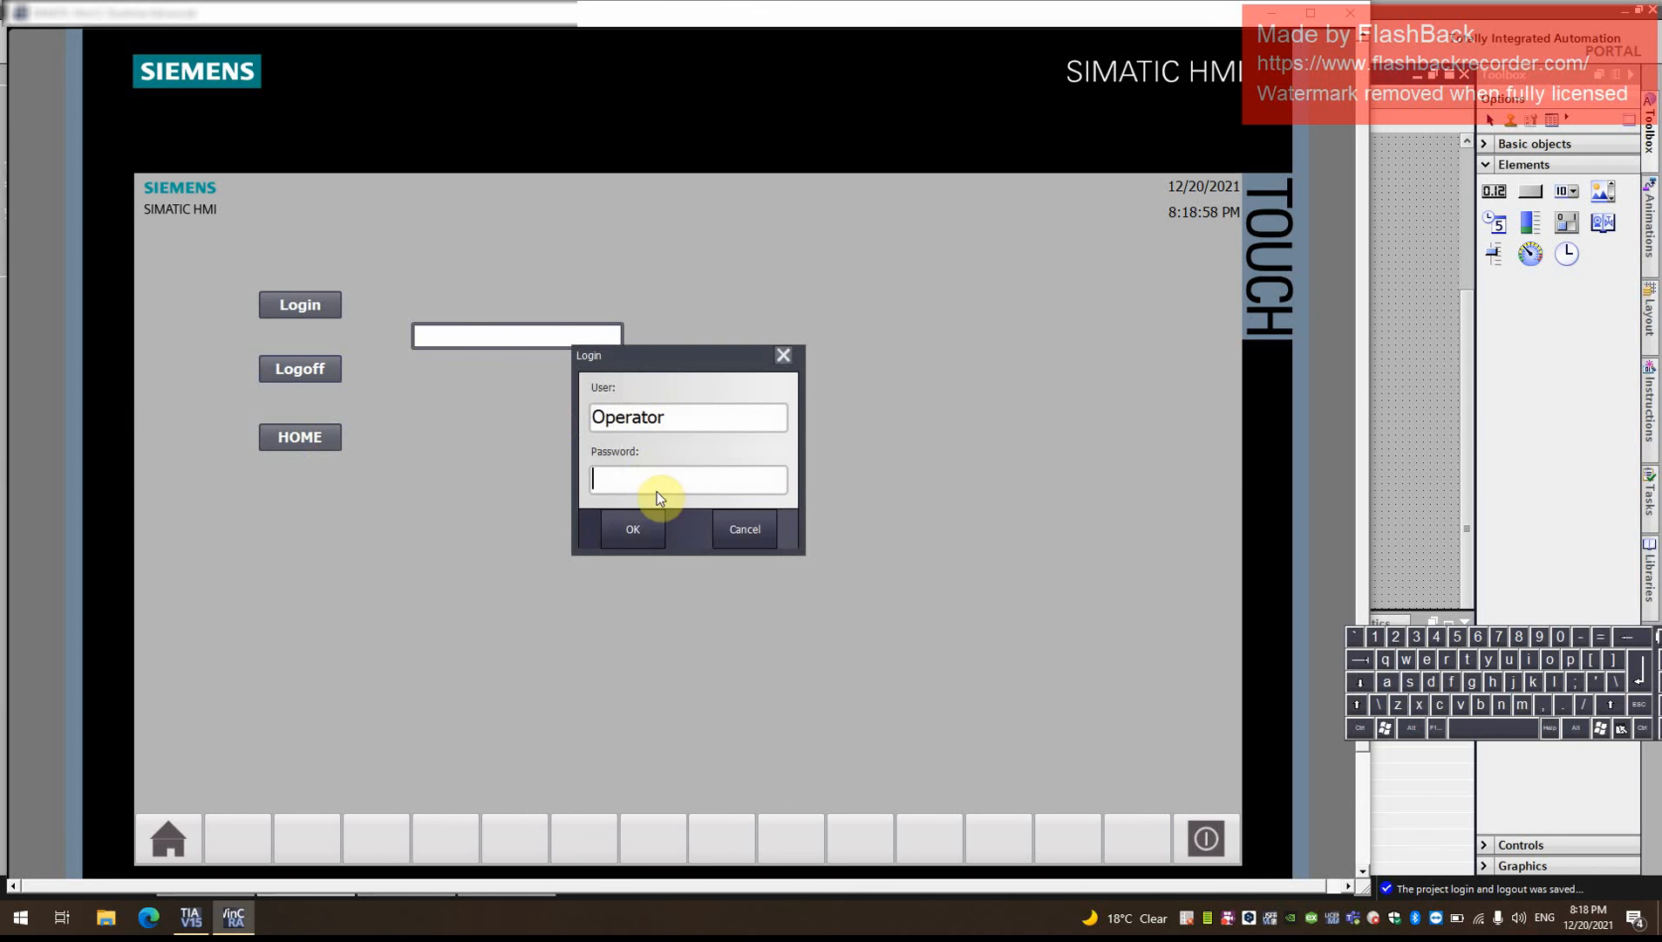
{"action": "type", "text": "********"}
{"action": "double_click", "coordinate": [656, 482]}
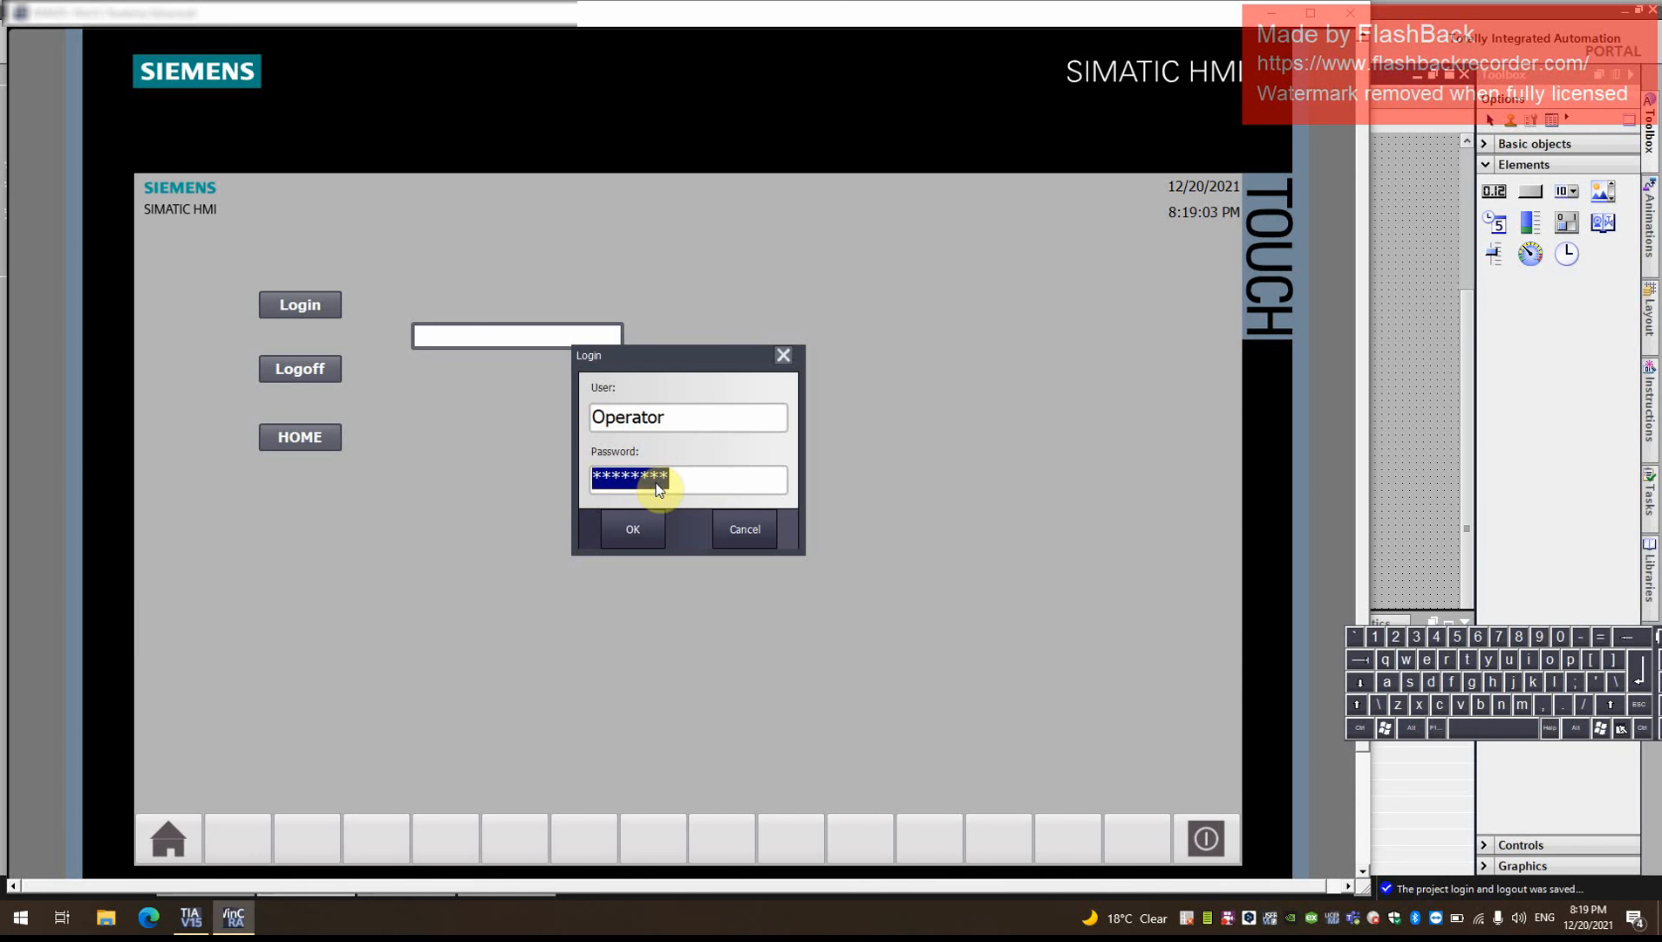
{"action": "left_click", "coordinate": [633, 528]}
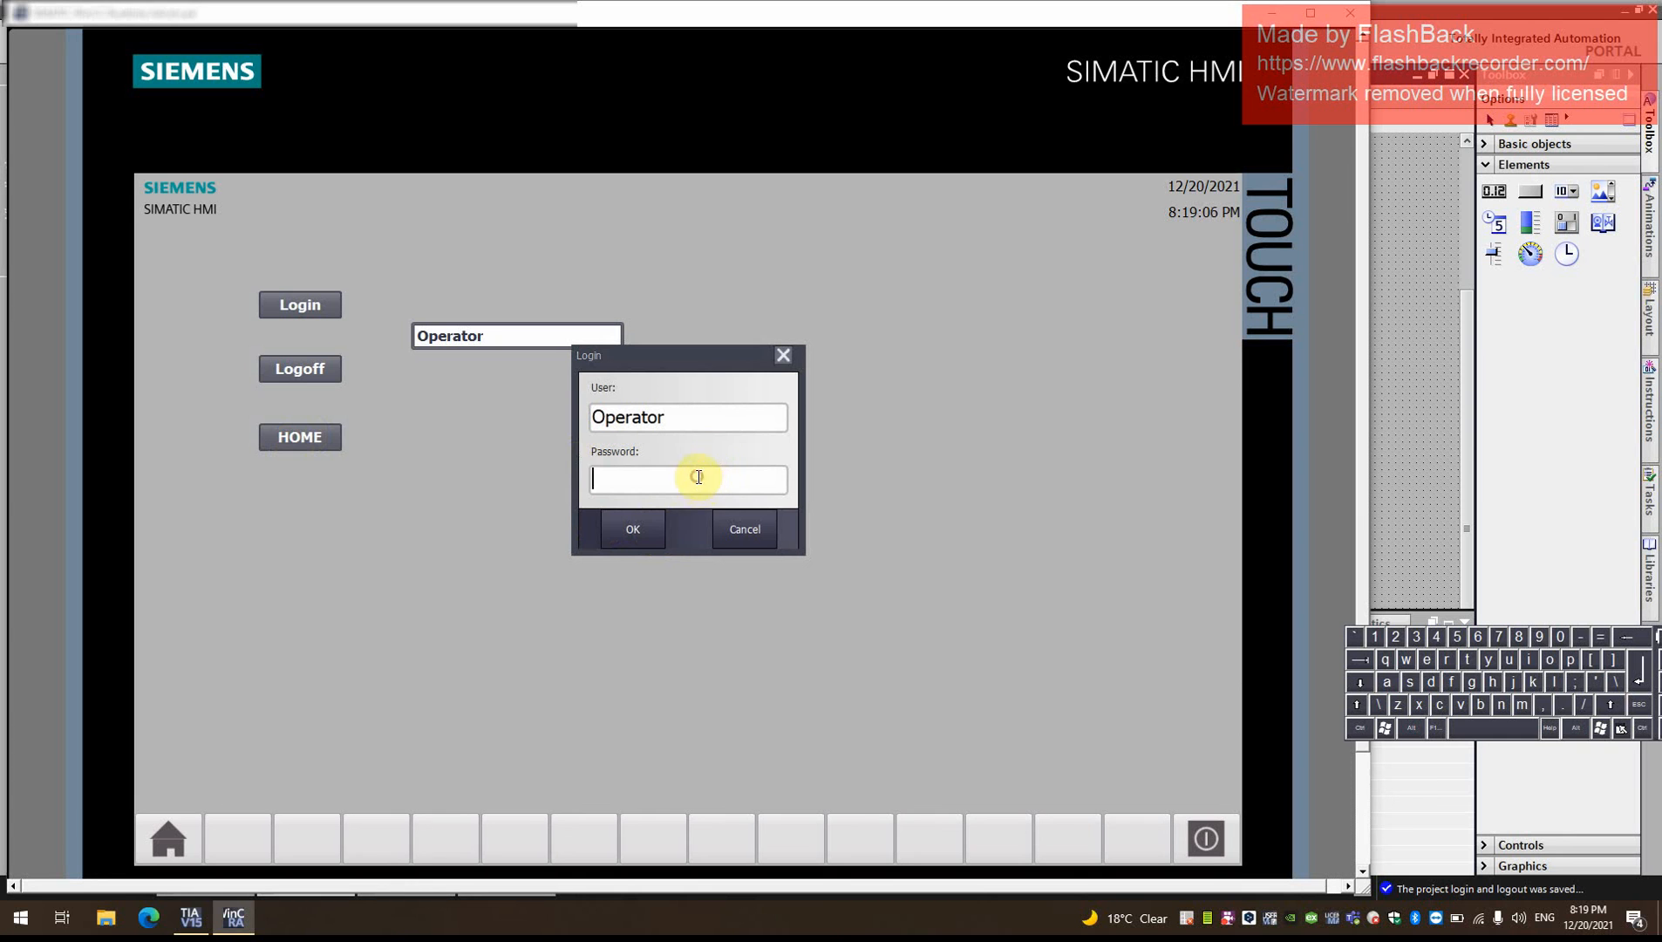
{"action": "type", "text": "********"}
{"action": "double_click", "coordinate": [700, 482]}
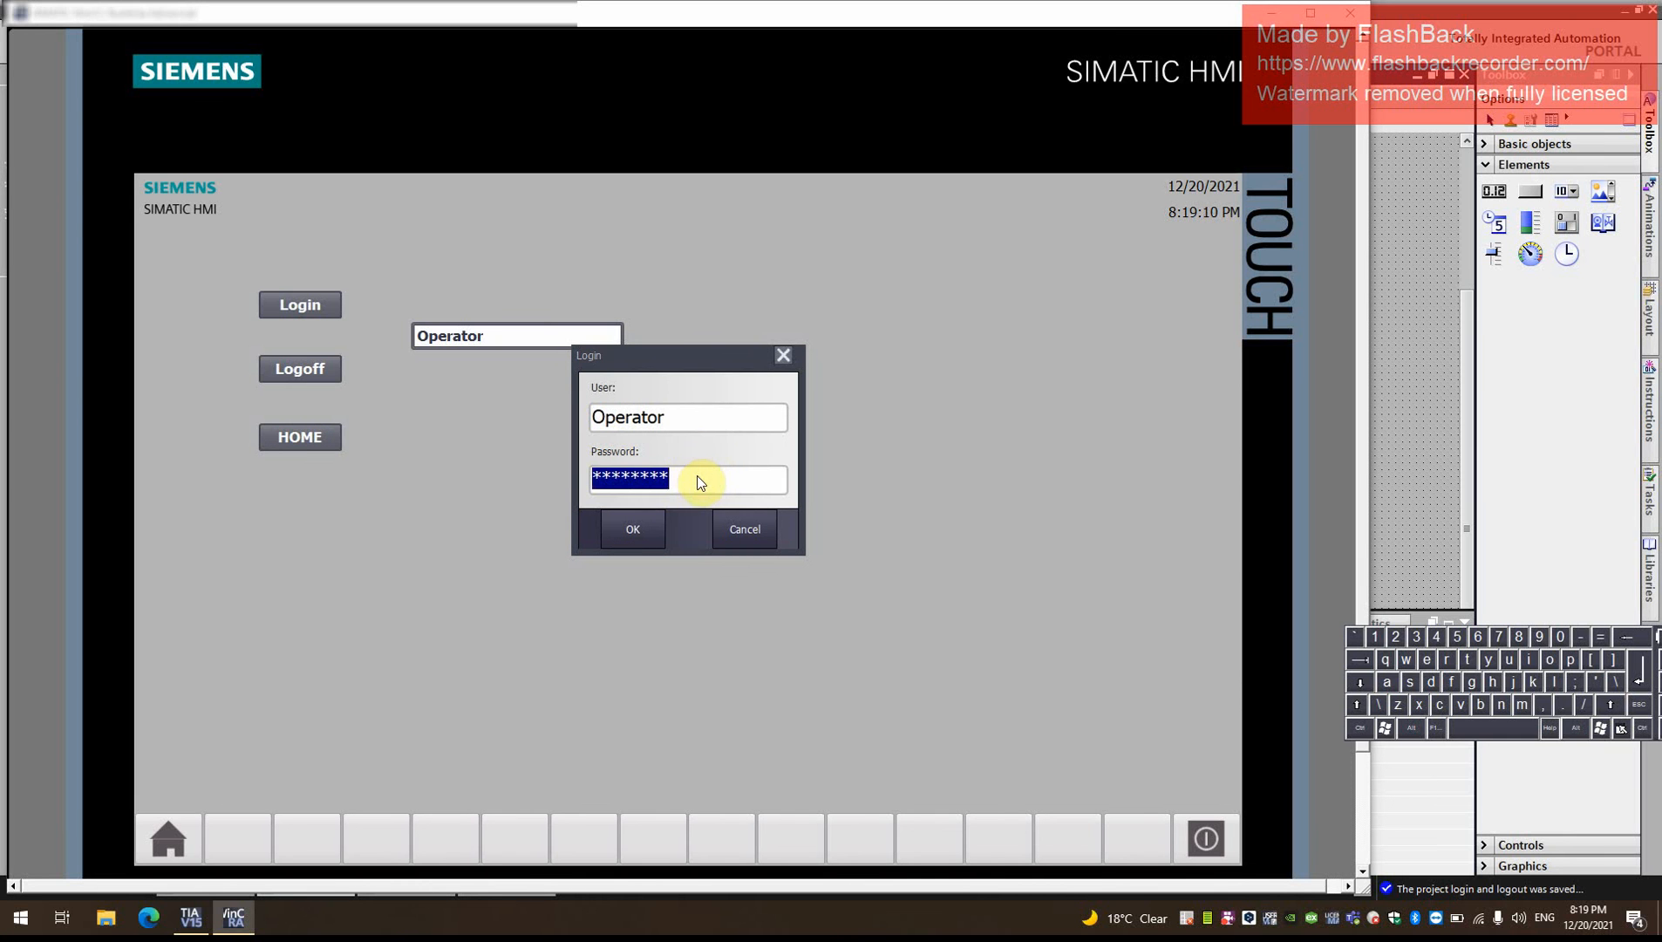
{"action": "left_click", "coordinate": [642, 548]}
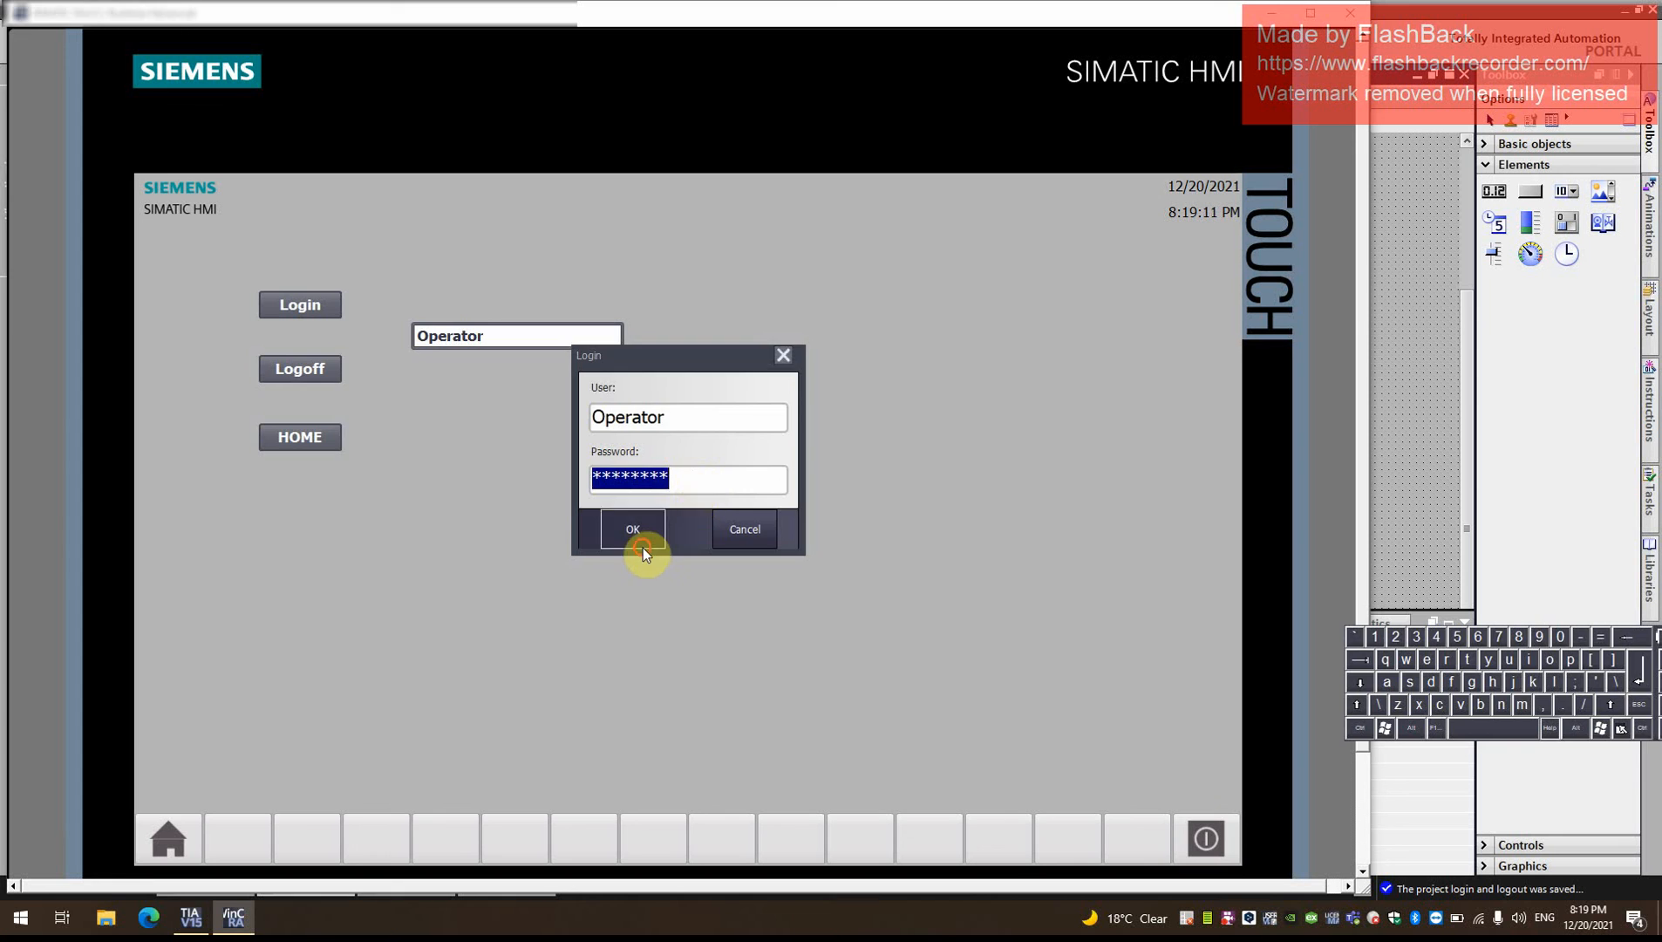
- Open the Home screen from Main and return to Main twice with the Operator login
{"action": "left_click", "coordinate": [318, 441]}
{"action": "left_click", "coordinate": [675, 456]}
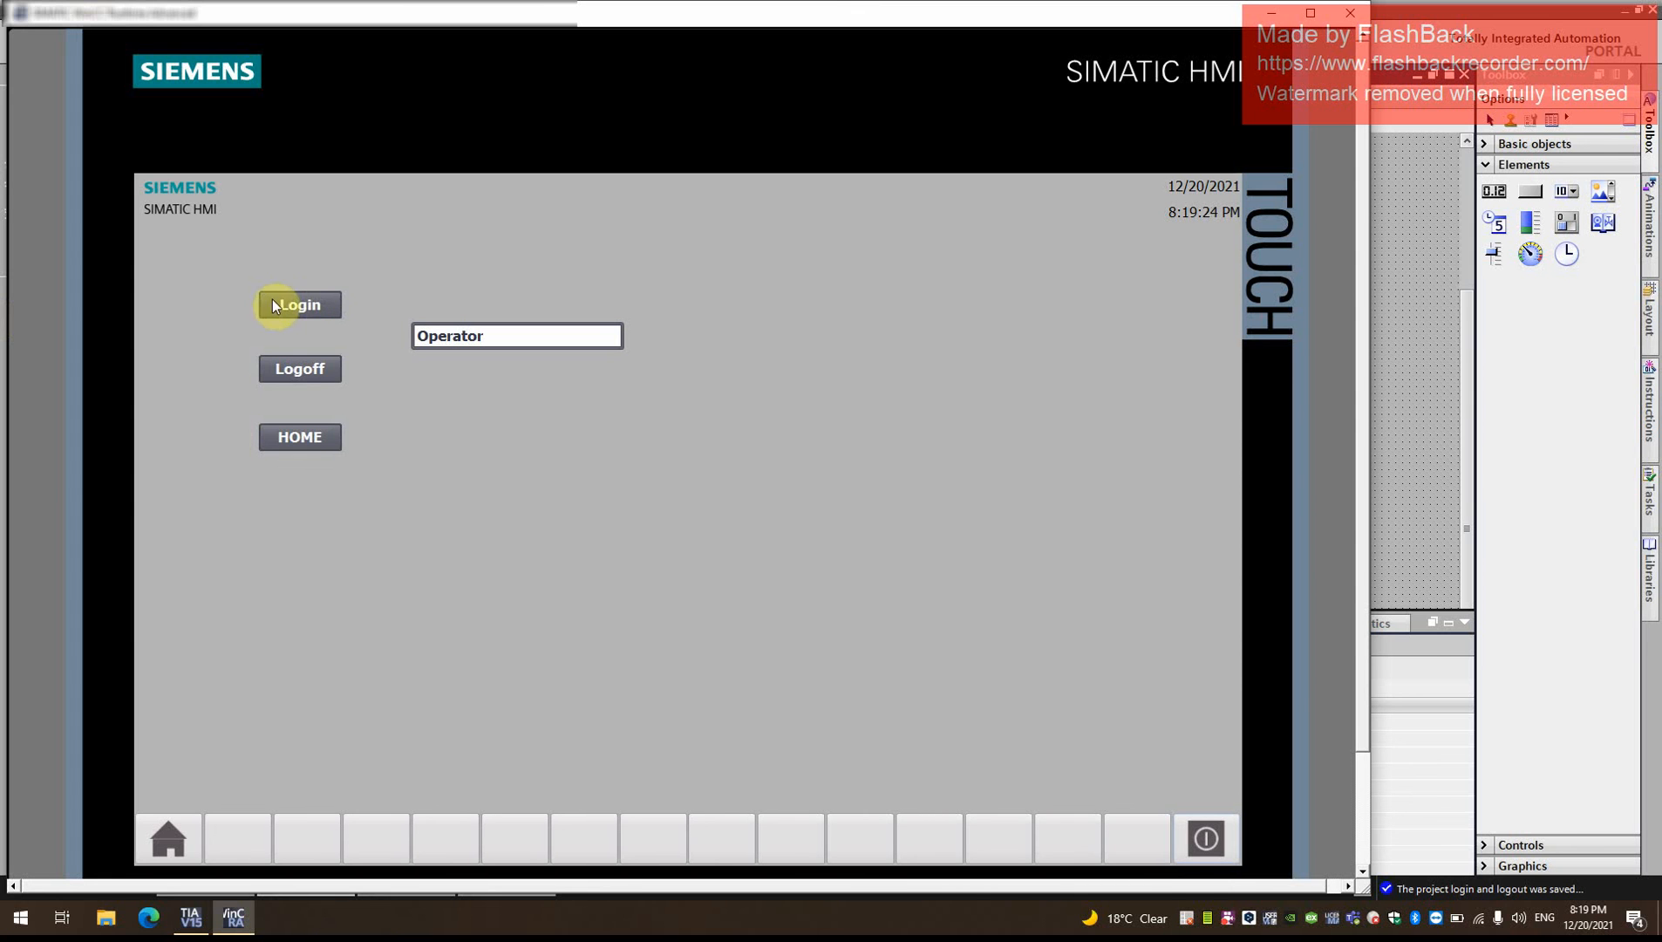
{"action": "left_click", "coordinate": [308, 445]}
{"action": "left_click", "coordinate": [701, 454]}
- Log off the Operator and log in through the HOME button as user Monitor, entering the account password
{"action": "left_click", "coordinate": [324, 373]}
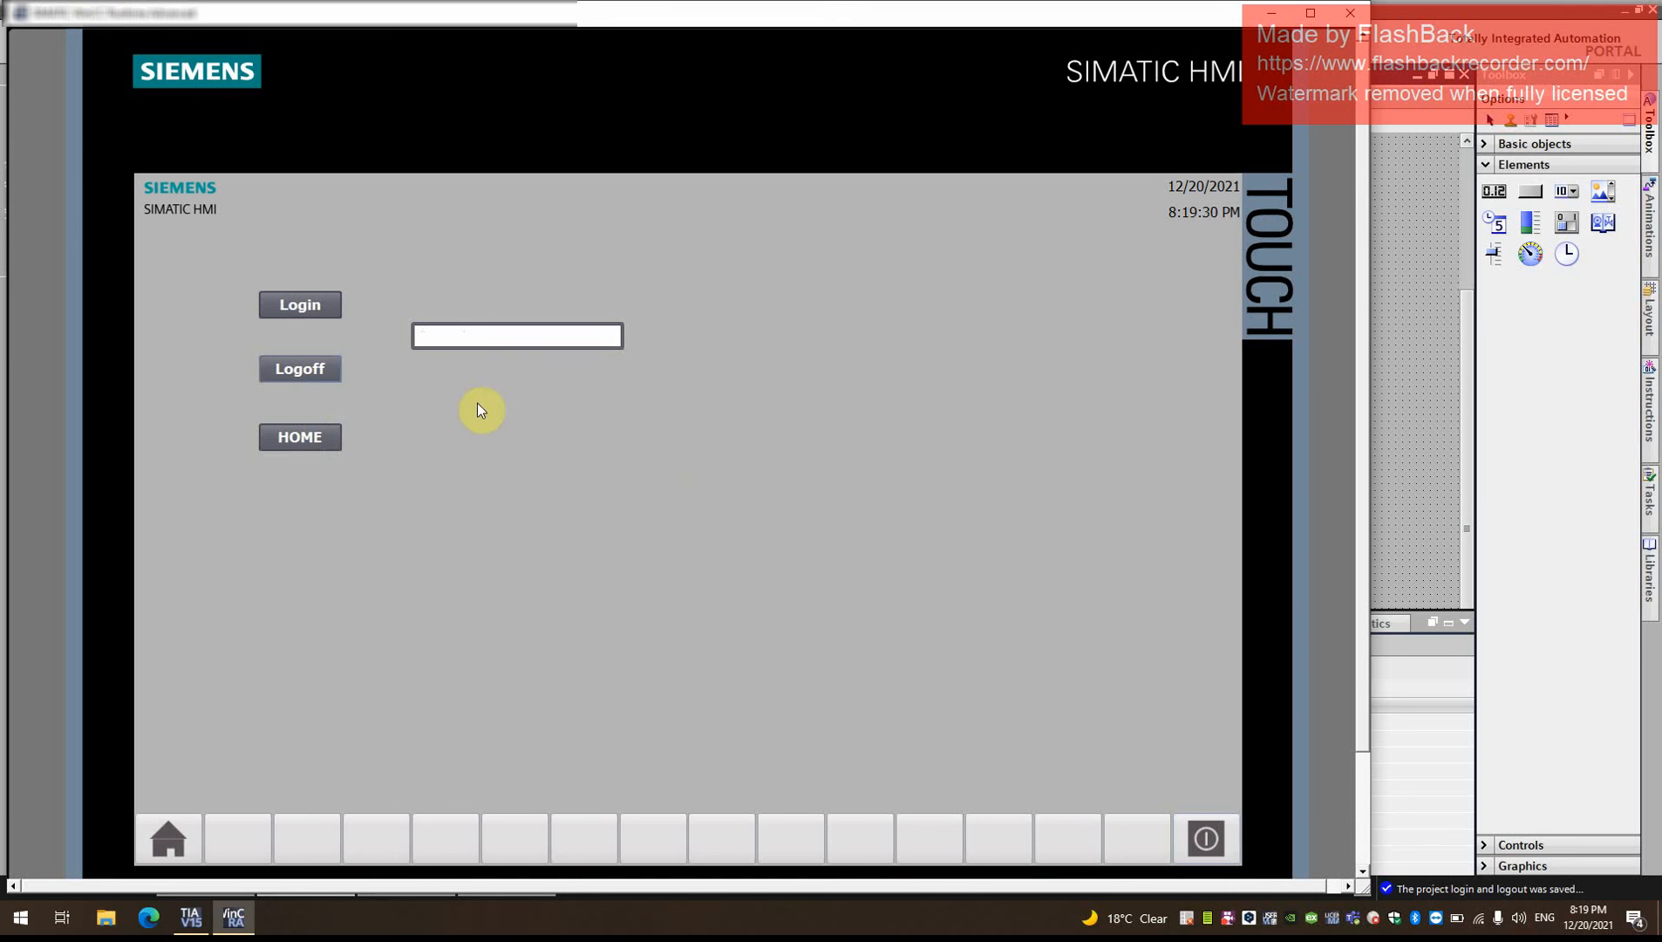
{"action": "left_click", "coordinate": [324, 437]}
{"action": "left_click", "coordinate": [631, 415]}
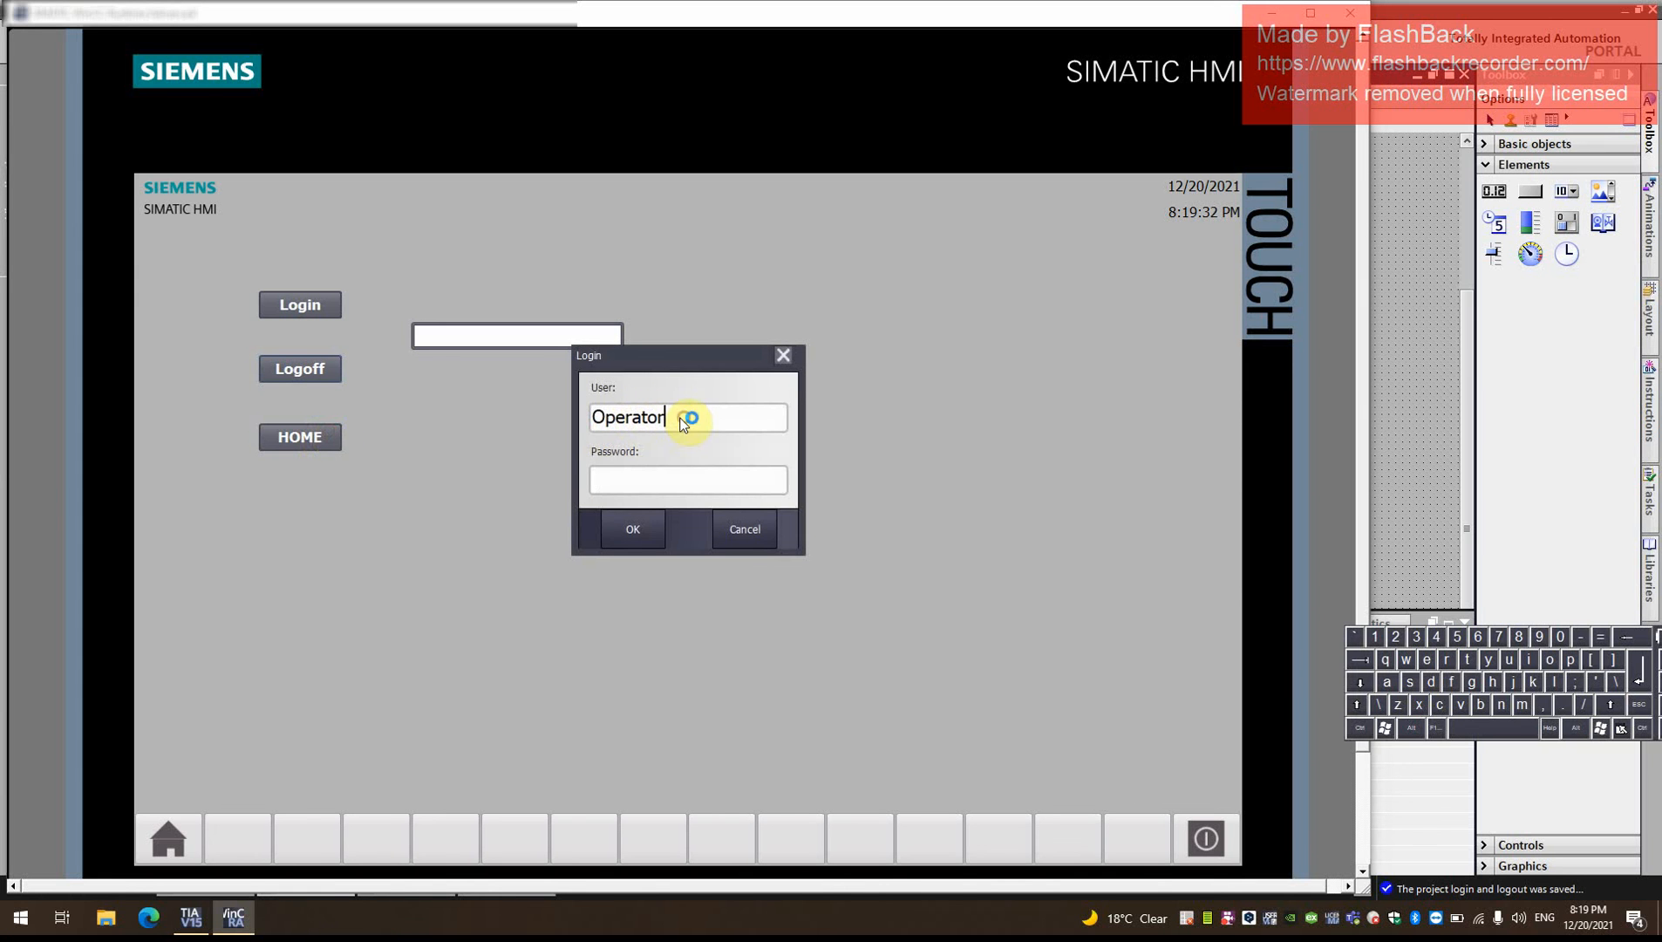
{"action": "key", "text": "BackSpace"}
{"action": "key", "text": "BackSpace"}
{"action": "key", "text": "BackSpace"}
{"action": "key", "text": "BackSpace"}
{"action": "key", "text": "BackSpace"}
{"action": "key", "text": "BackSpace"}
{"action": "key", "text": "BackSpace"}
{"action": "key", "text": "BackSpace"}
{"action": "type", "text": "Monitor"}
{"action": "key", "text": "Return"}
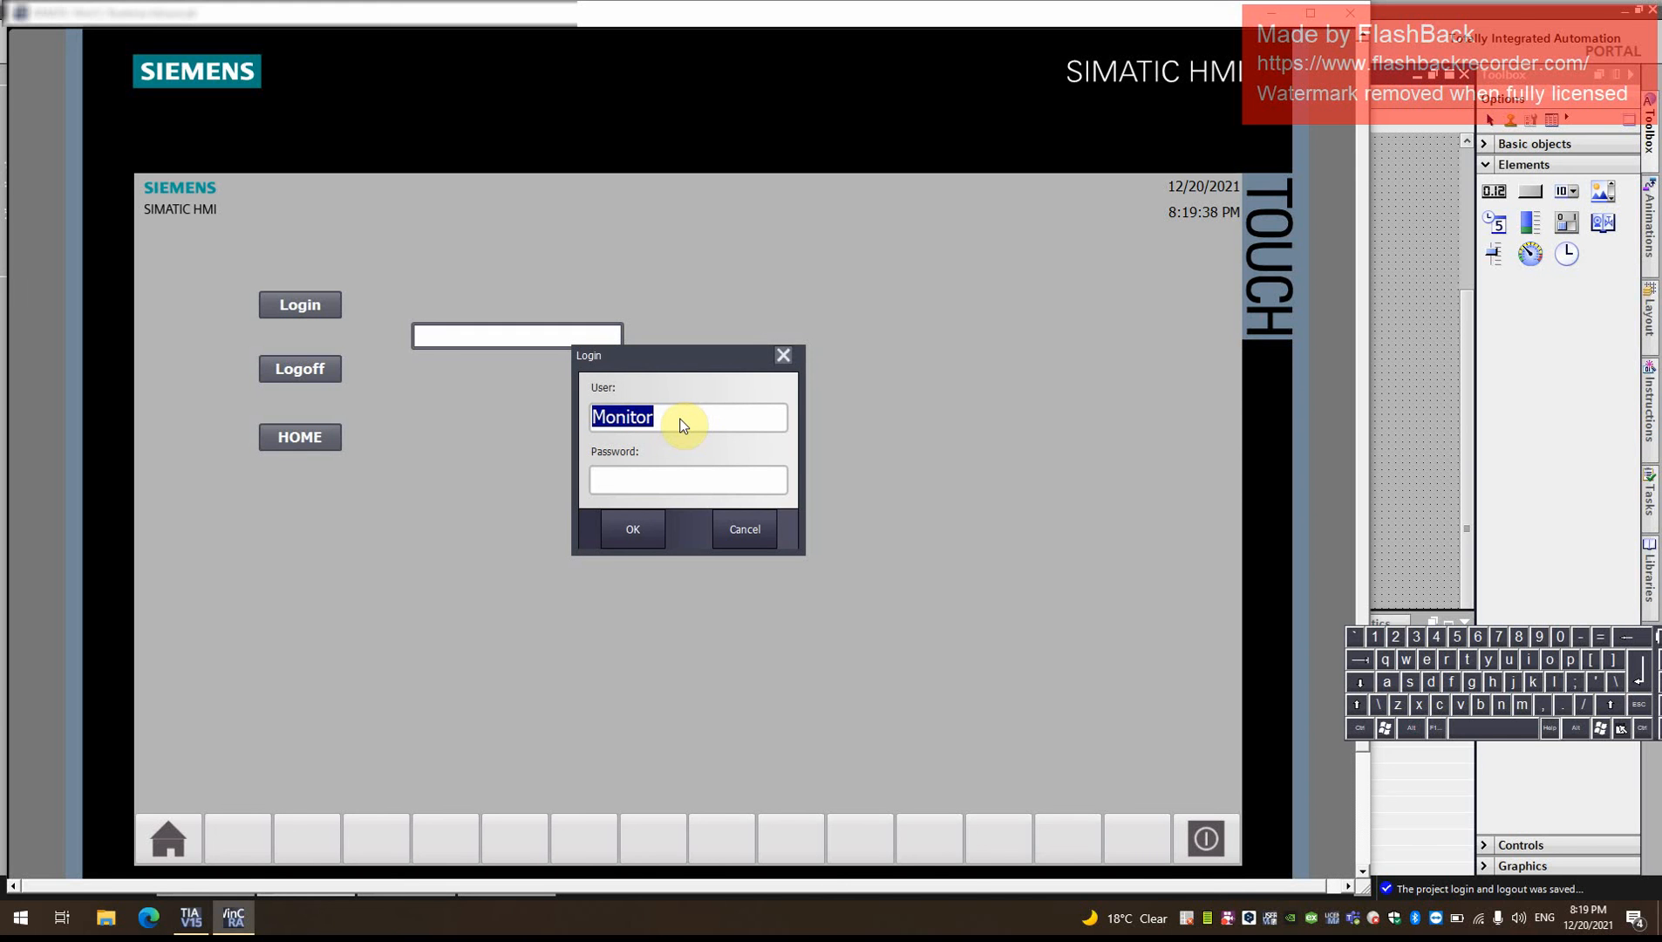
{"action": "left_click", "coordinate": [662, 478]}
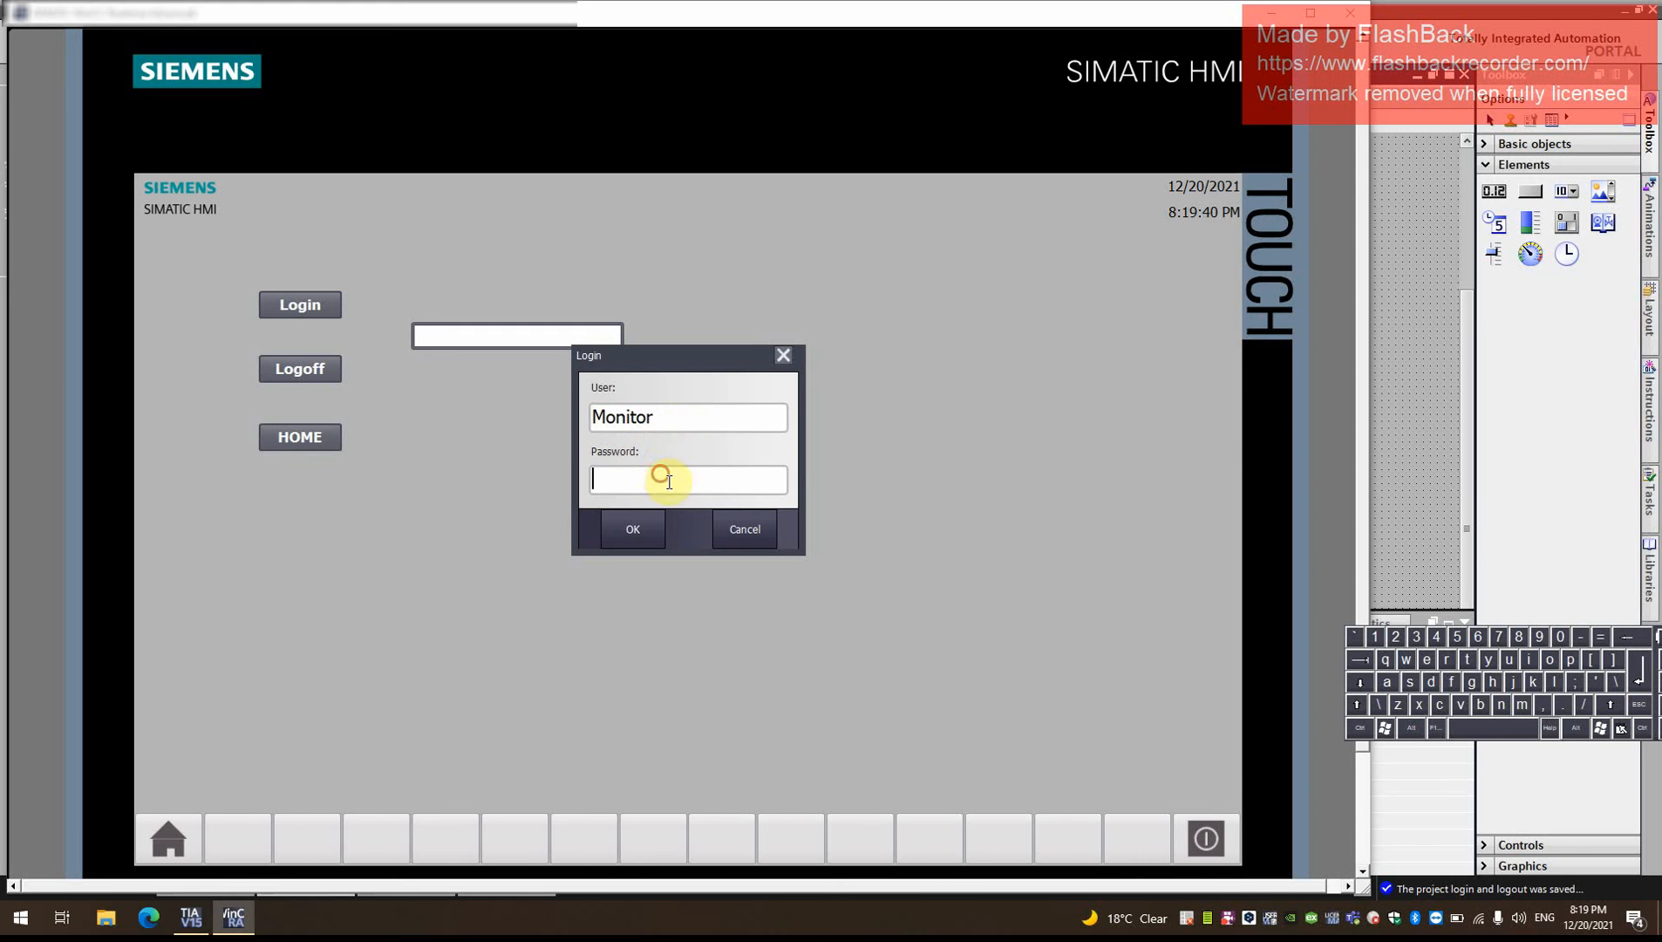
{"action": "type", "text": "********"}
{"action": "key", "text": "Return"}
{"action": "left_click", "coordinate": [645, 528]}
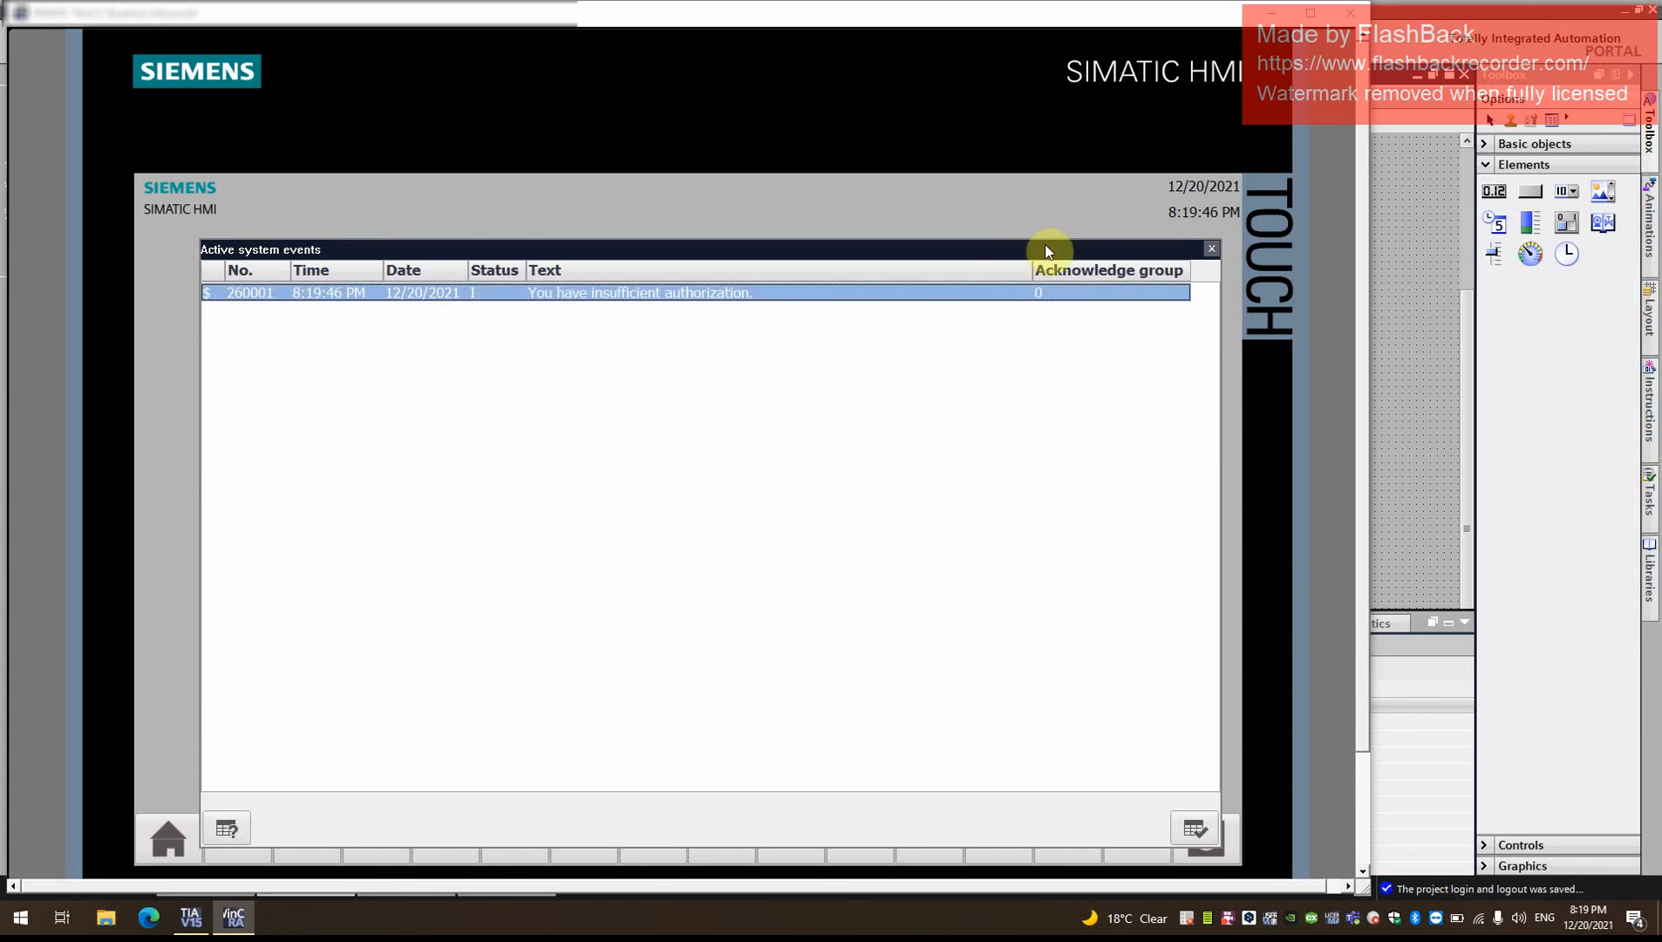
- Close the system events window and enter the Monitor account's password in the login dialog
{"action": "left_click", "coordinate": [1210, 249]}
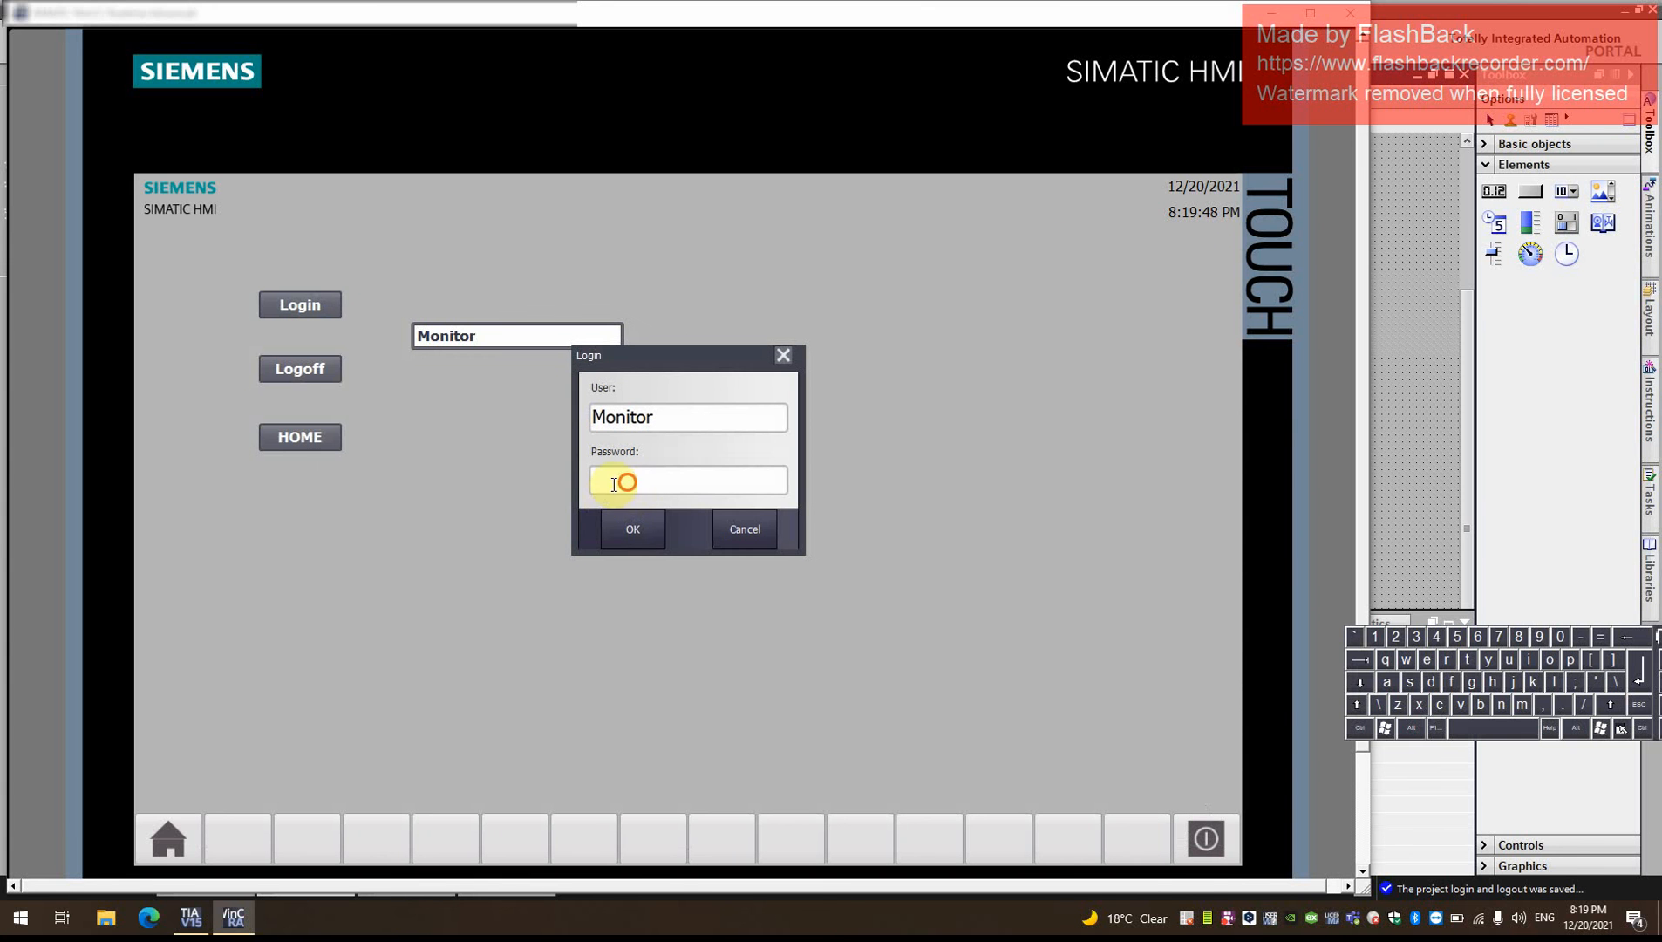
{"action": "type", "text": "****"}
{"action": "left_click", "coordinate": [652, 540]}
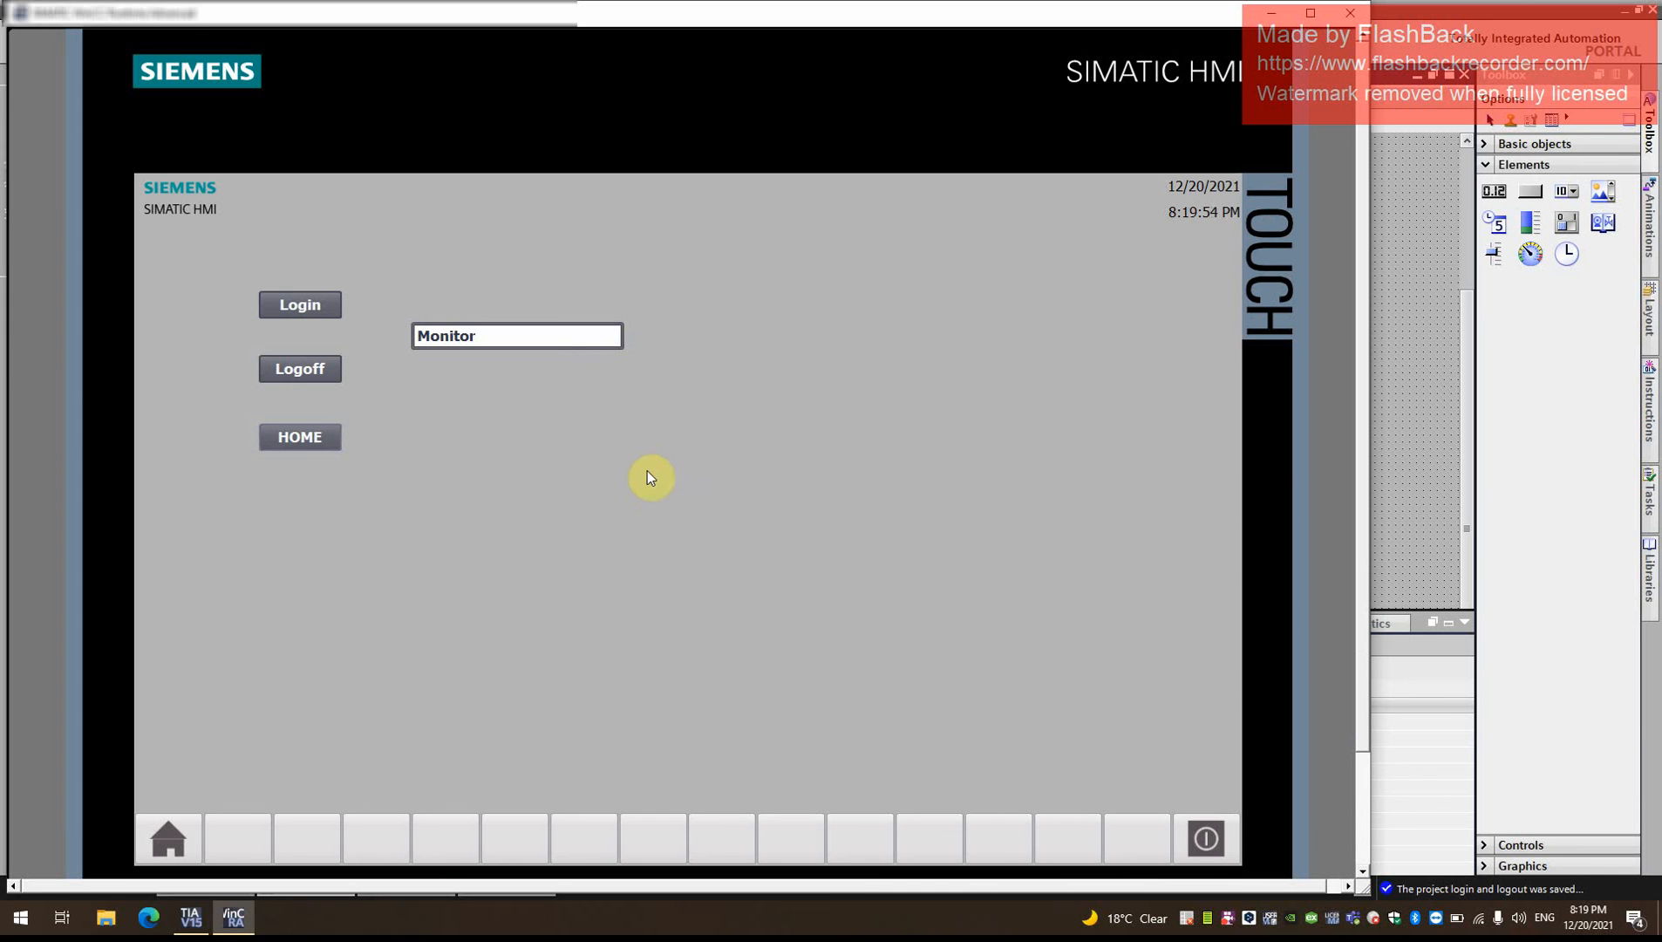
- Try to access the Home screen once more as Monitor, confirming the login dialog with the account password
{"action": "left_click", "coordinate": [302, 438]}
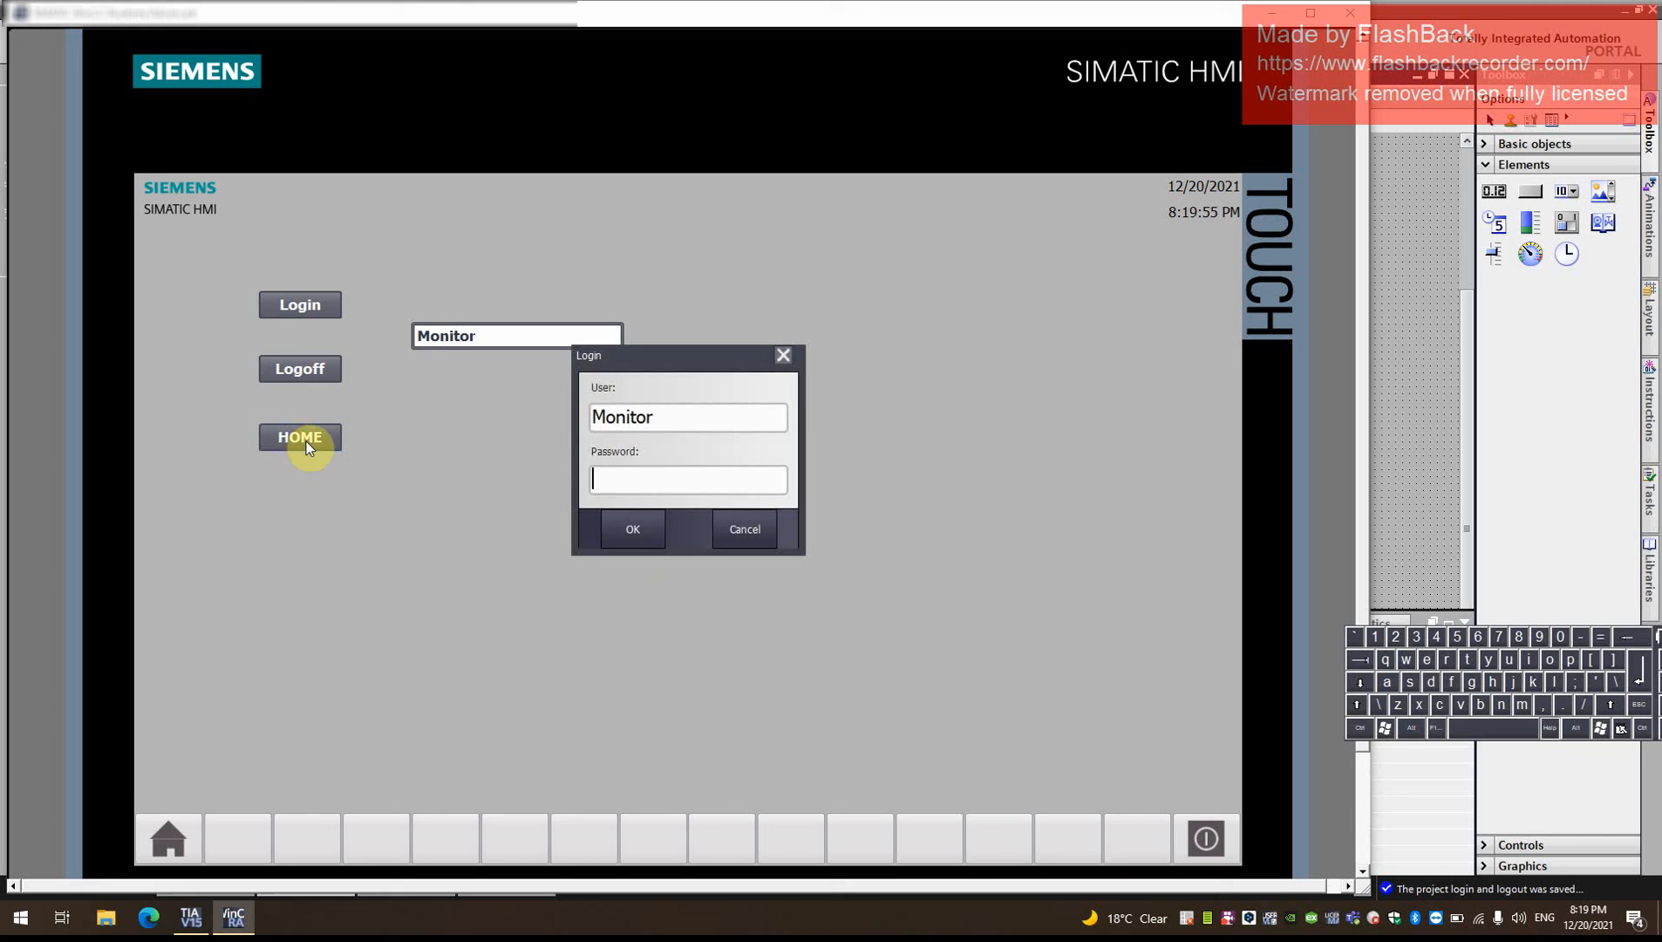
{"action": "left_click", "coordinate": [661, 491]}
{"action": "type", "text": "********"}
{"action": "double_click", "coordinate": [660, 479]}
{"action": "left_click", "coordinate": [614, 537]}
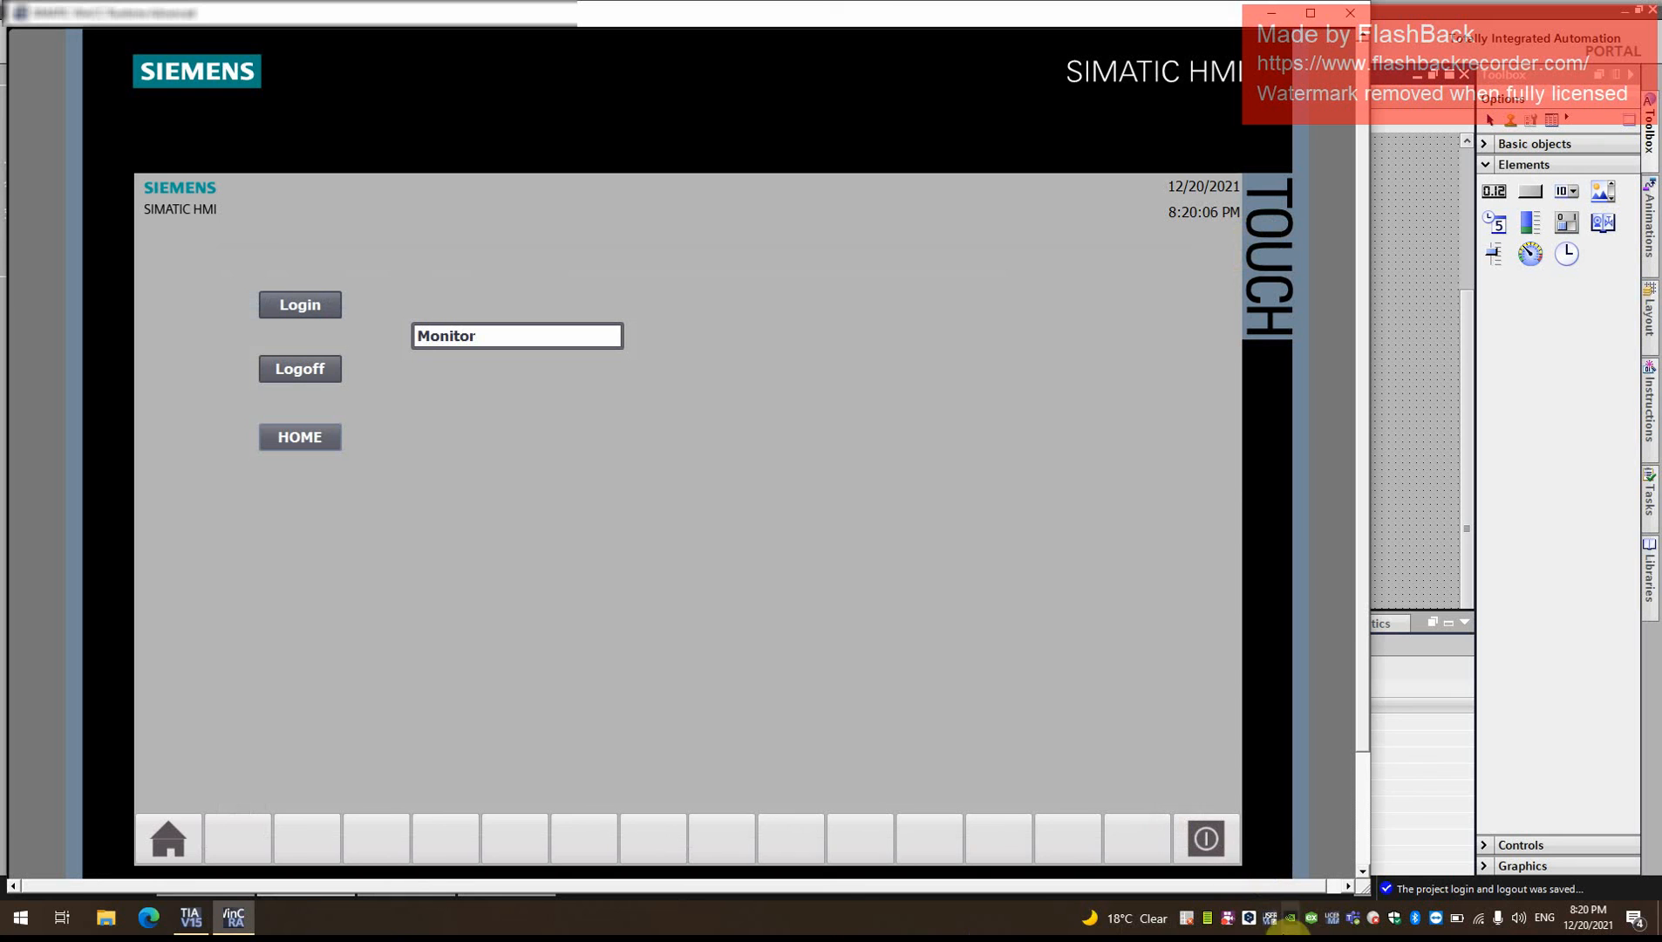
{"action": "left_click", "coordinate": [1228, 923]}
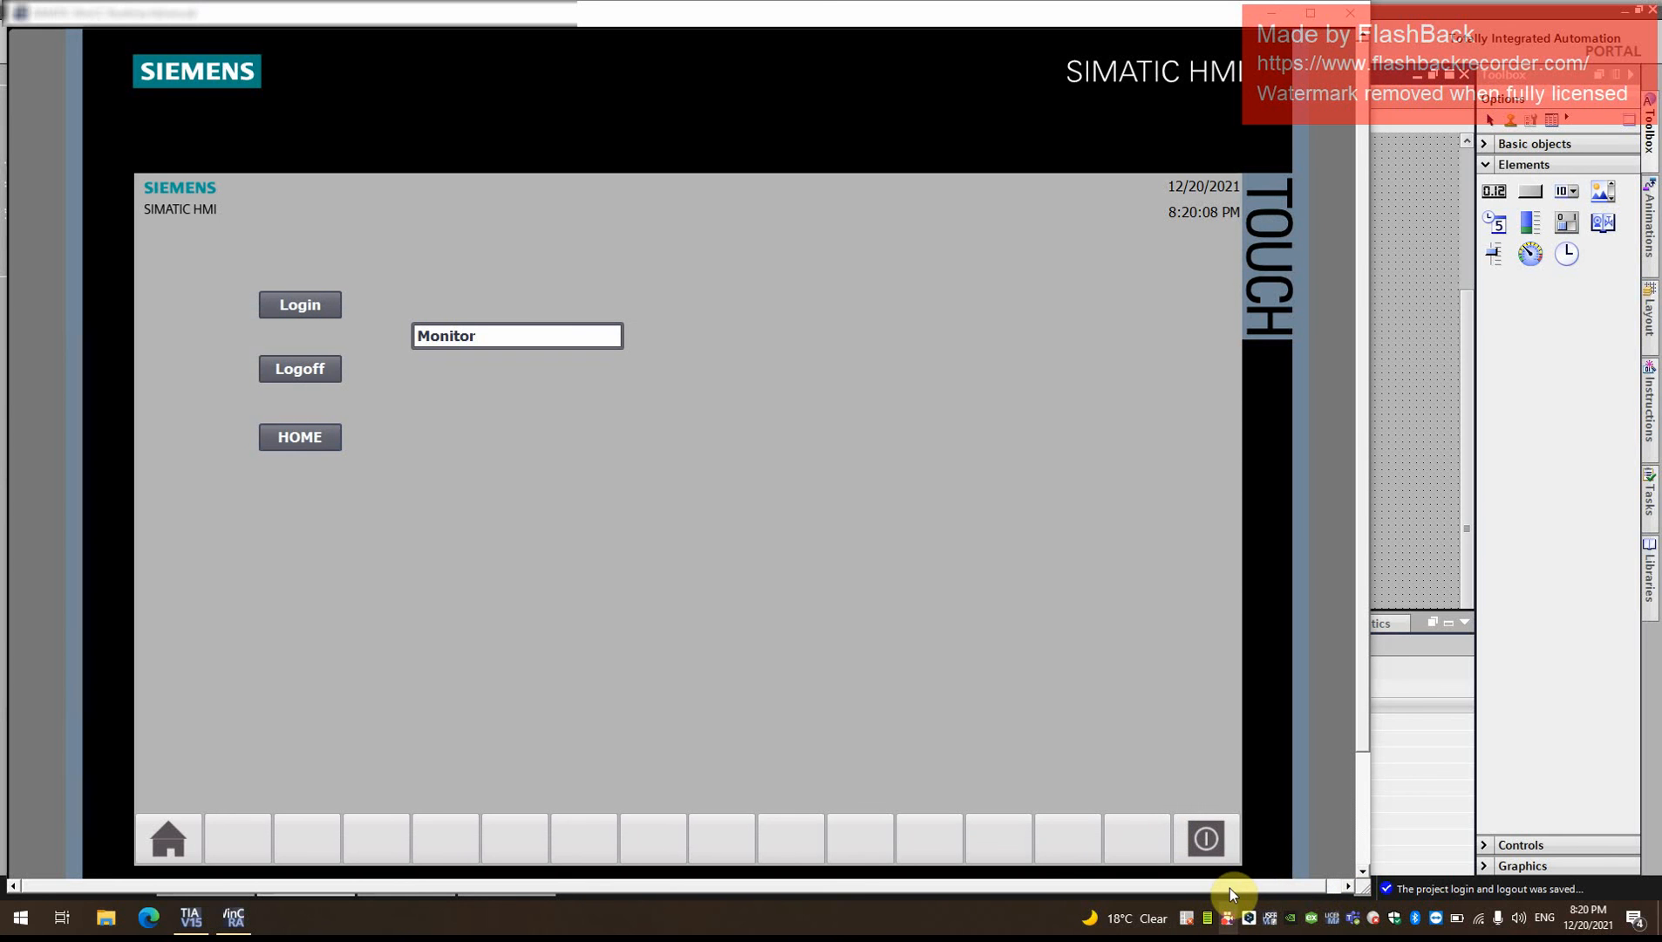
{"action": "left_click", "coordinate": [1289, 735]}
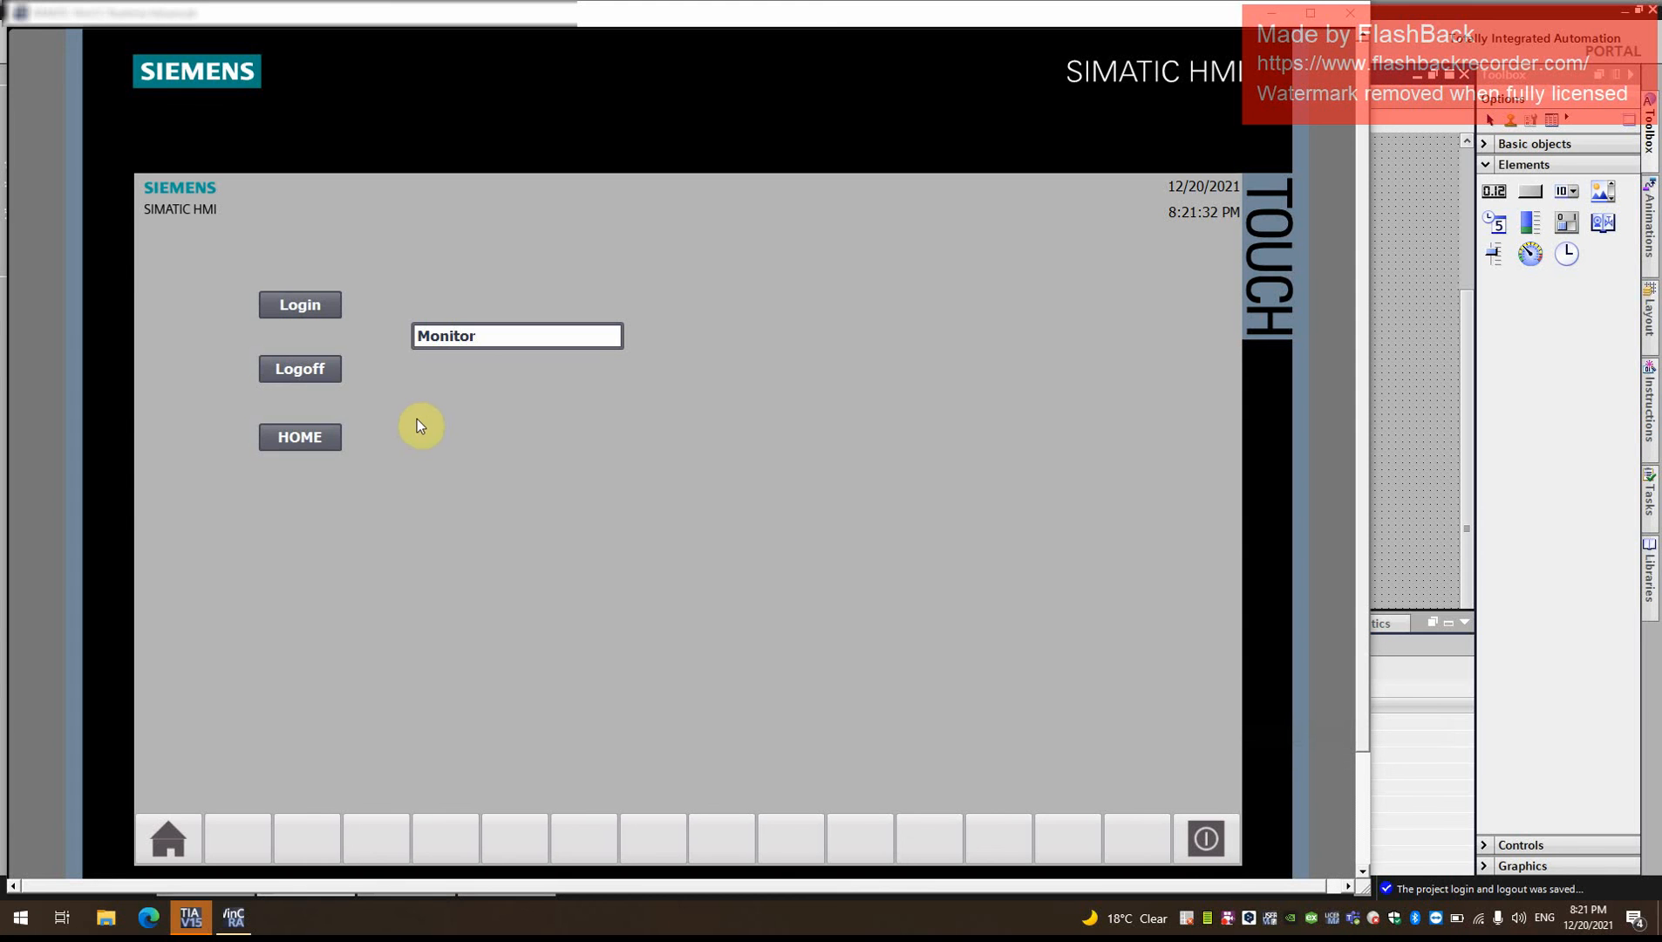
- Try the HOME button as Monitor, dismiss the login dialog and log off the Monitor user
{"action": "left_click", "coordinate": [326, 434]}
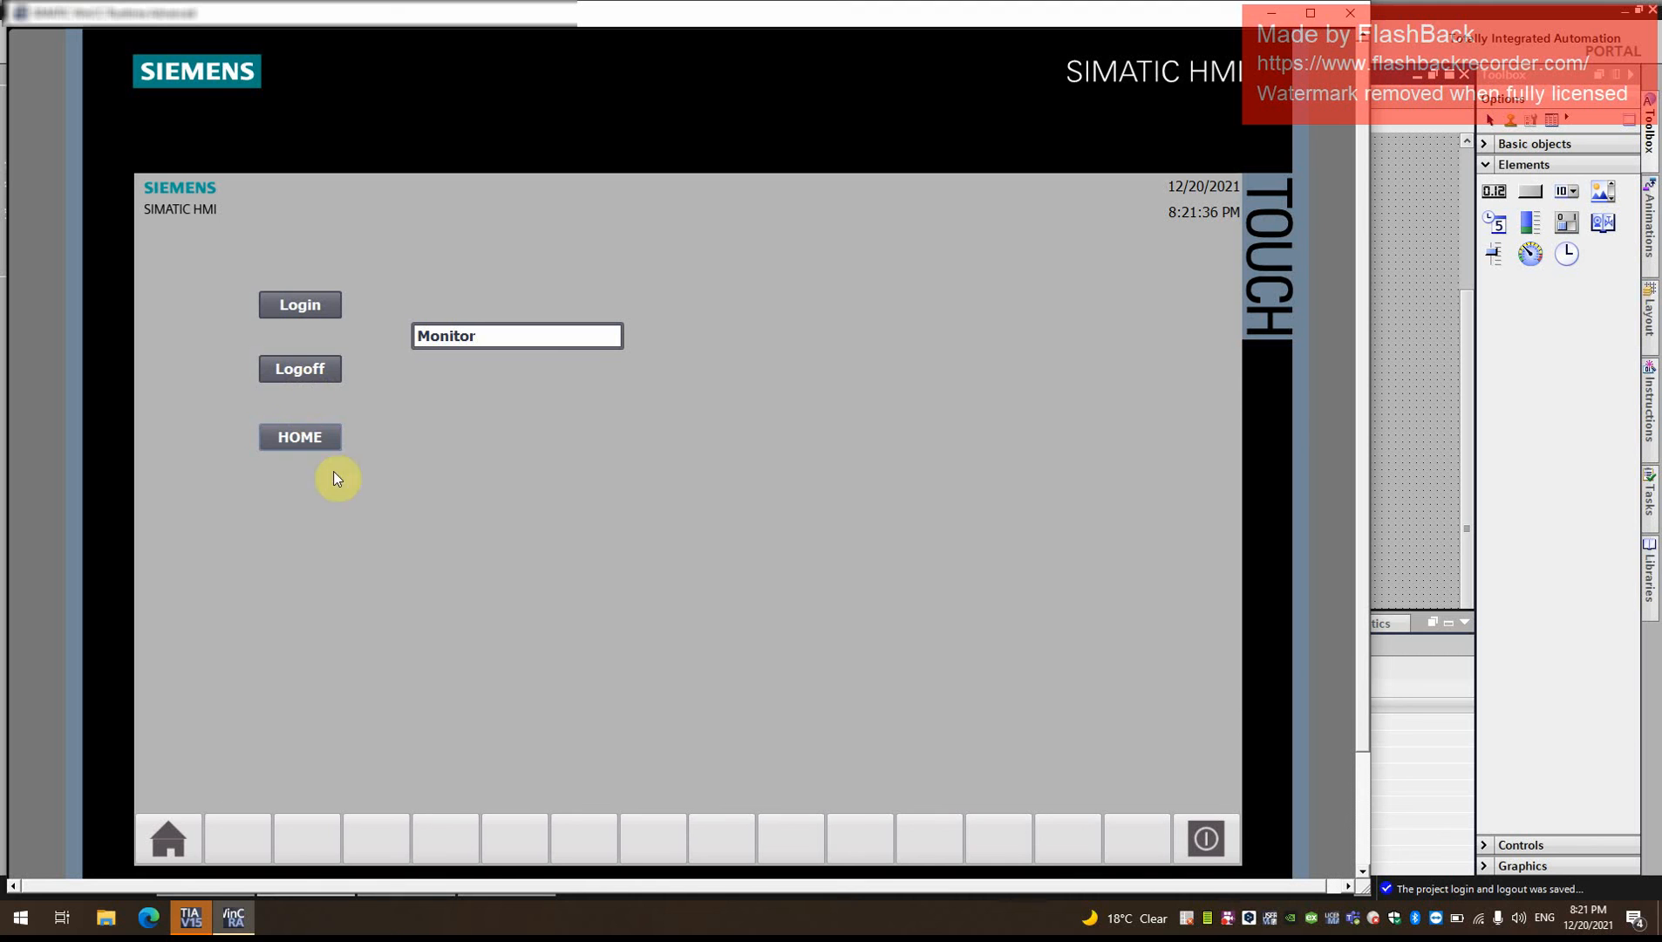
{"action": "left_click", "coordinate": [301, 441]}
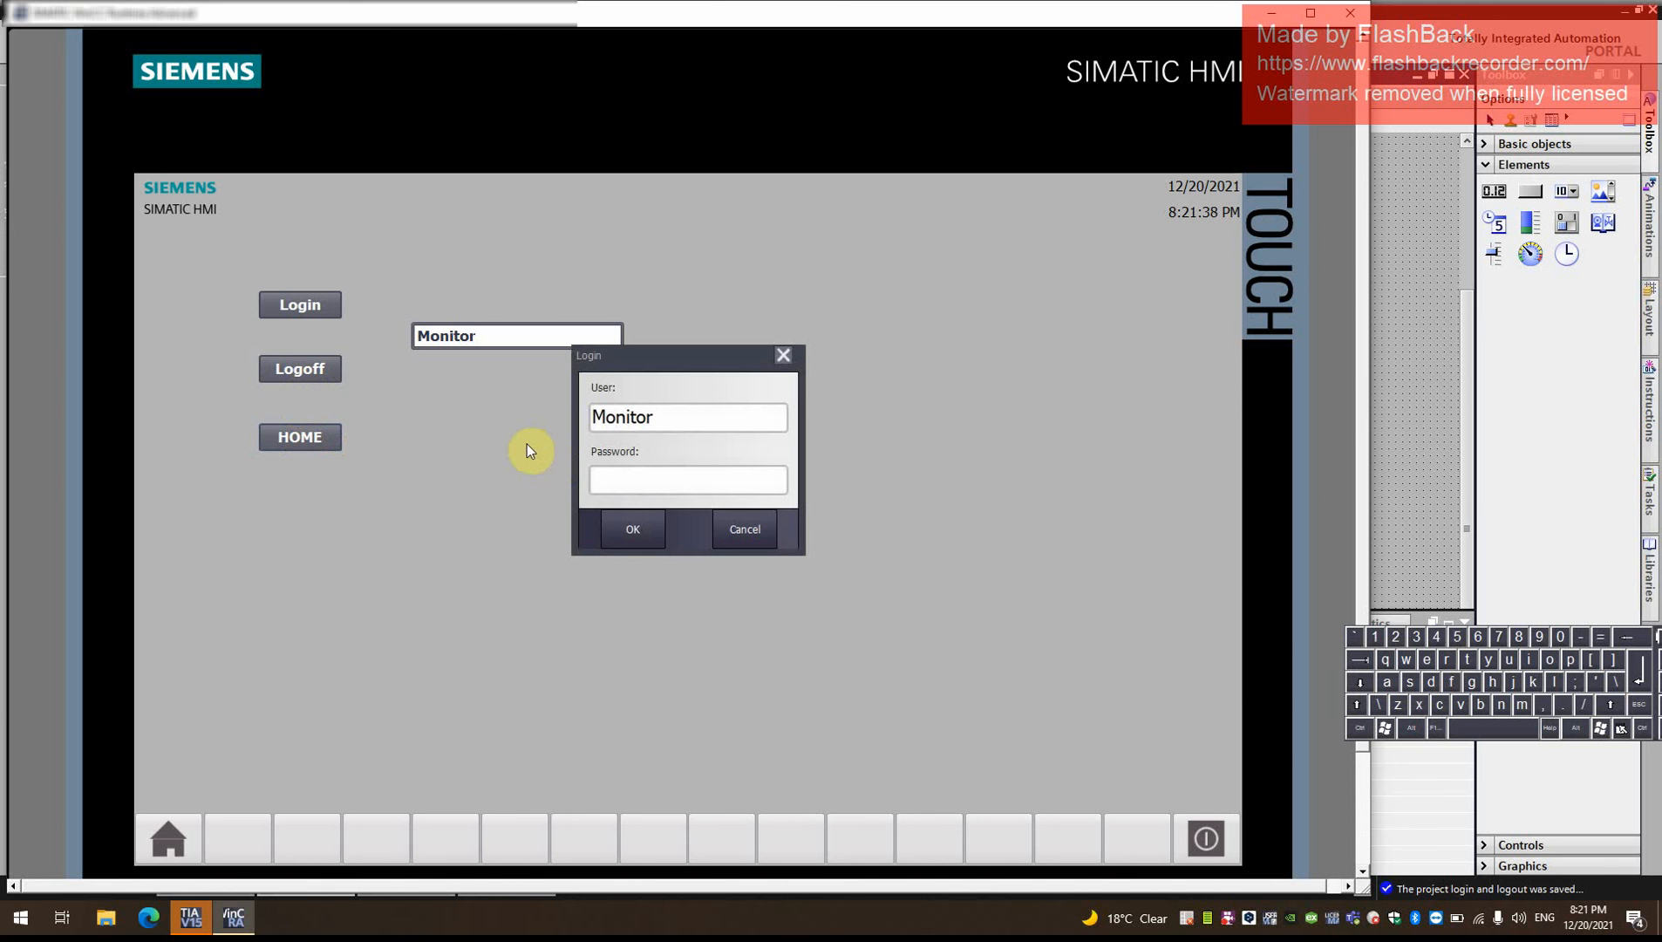
{"action": "left_click", "coordinate": [784, 355]}
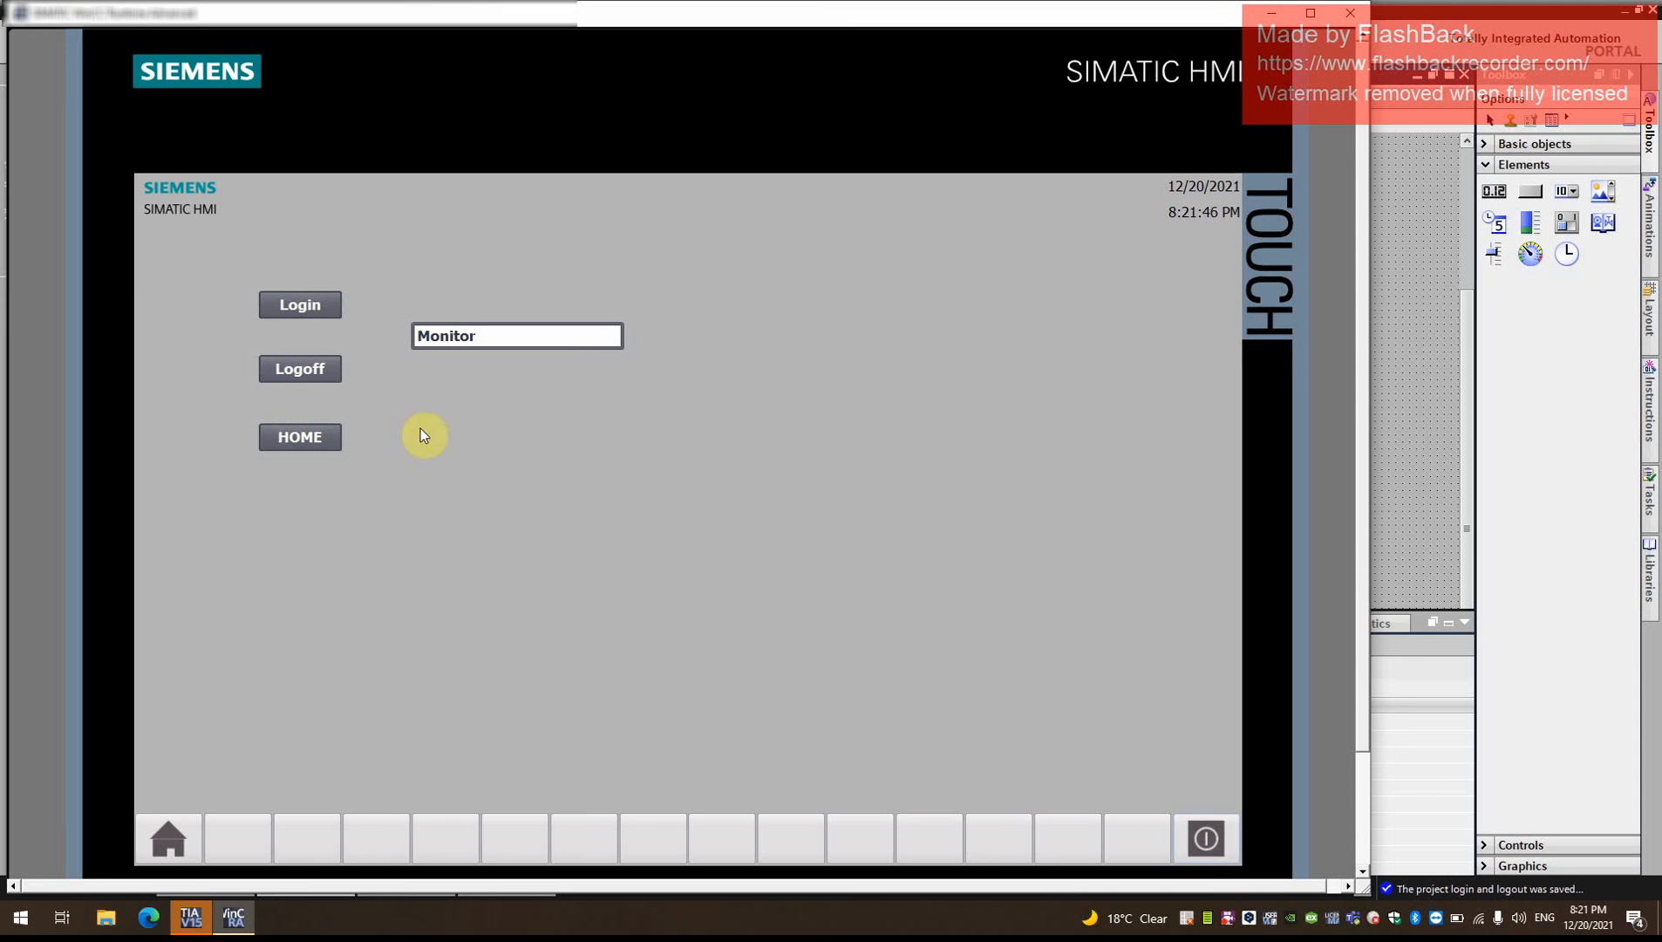
{"action": "left_click", "coordinate": [300, 367]}
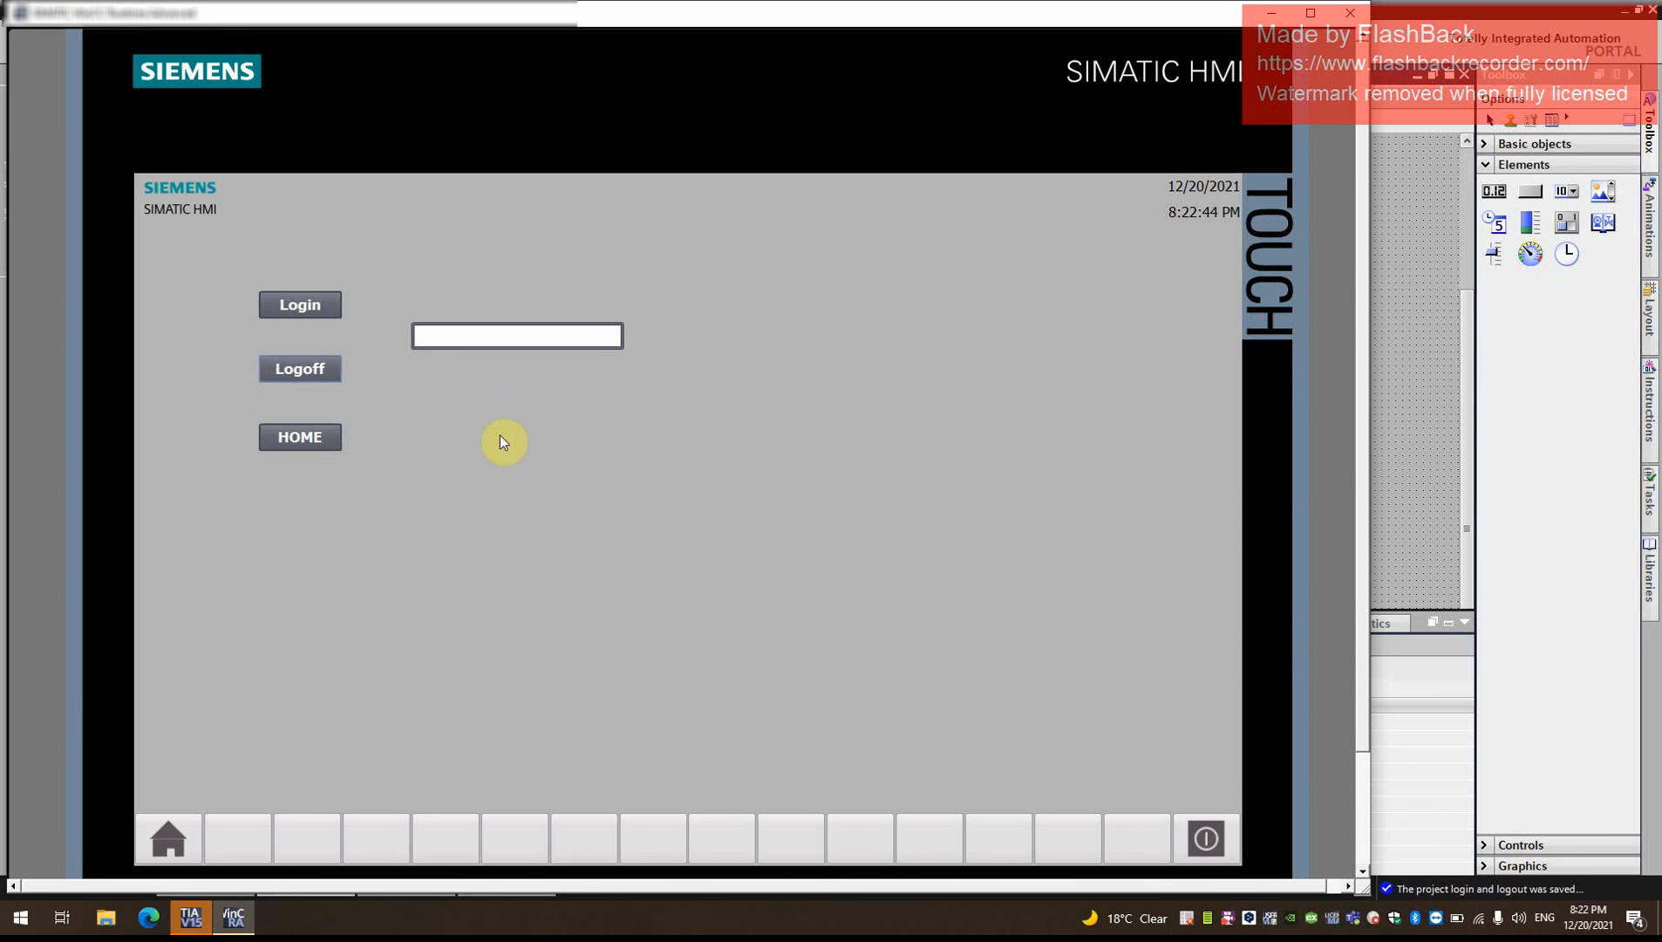
{"action": "left_click", "coordinate": [1230, 919]}
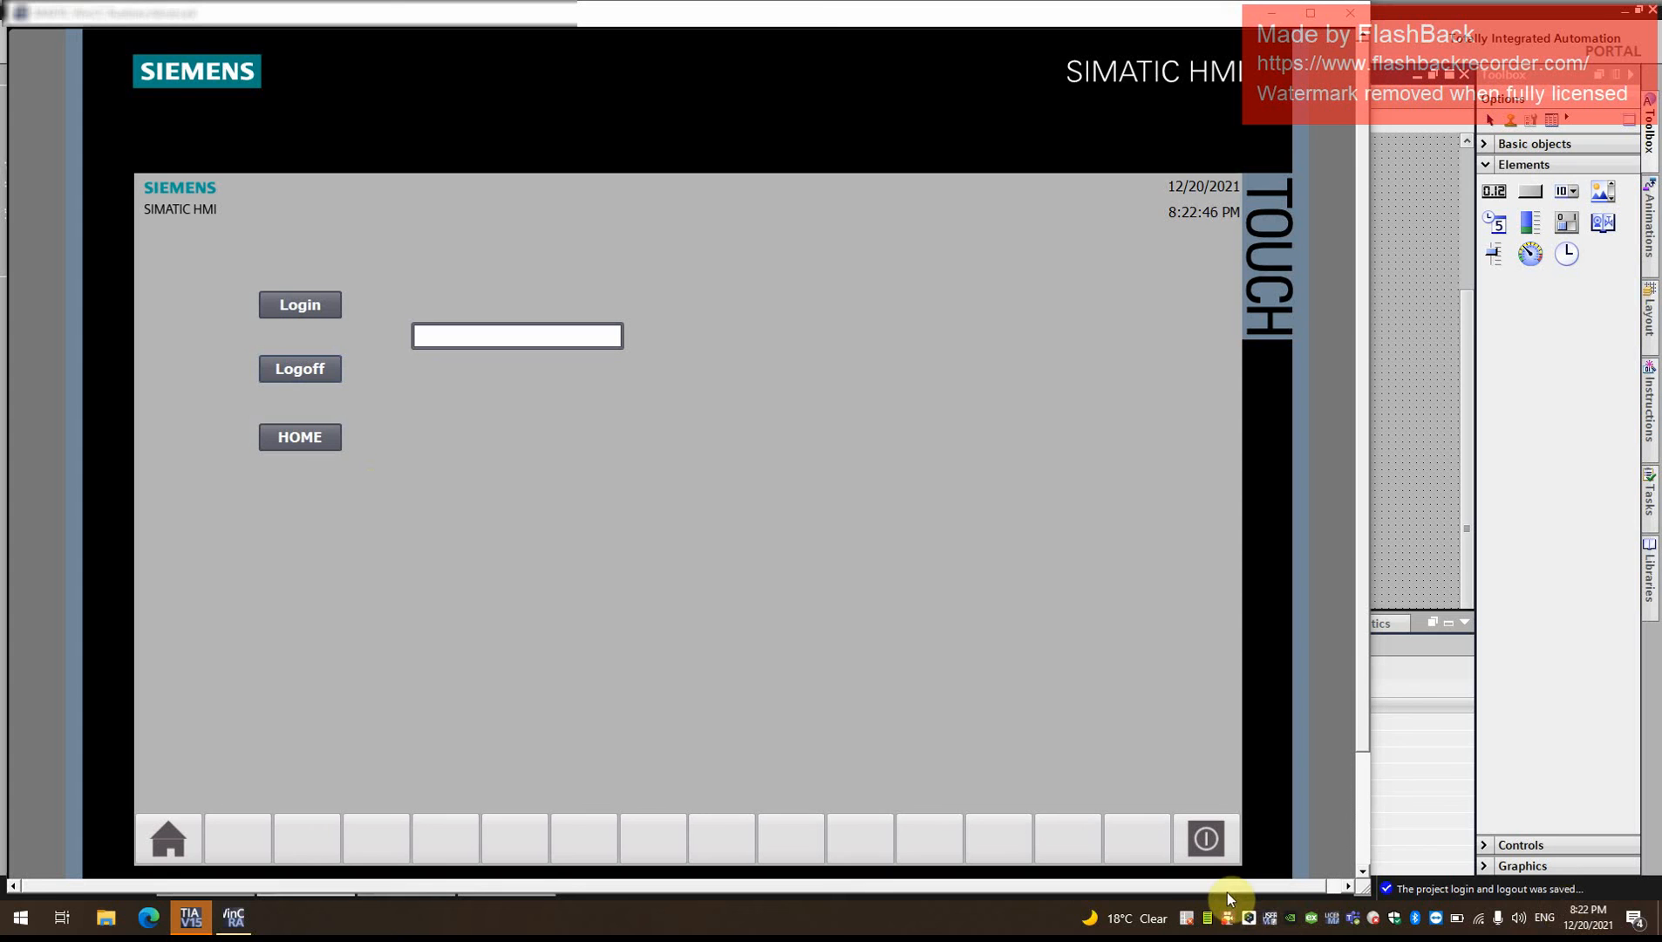